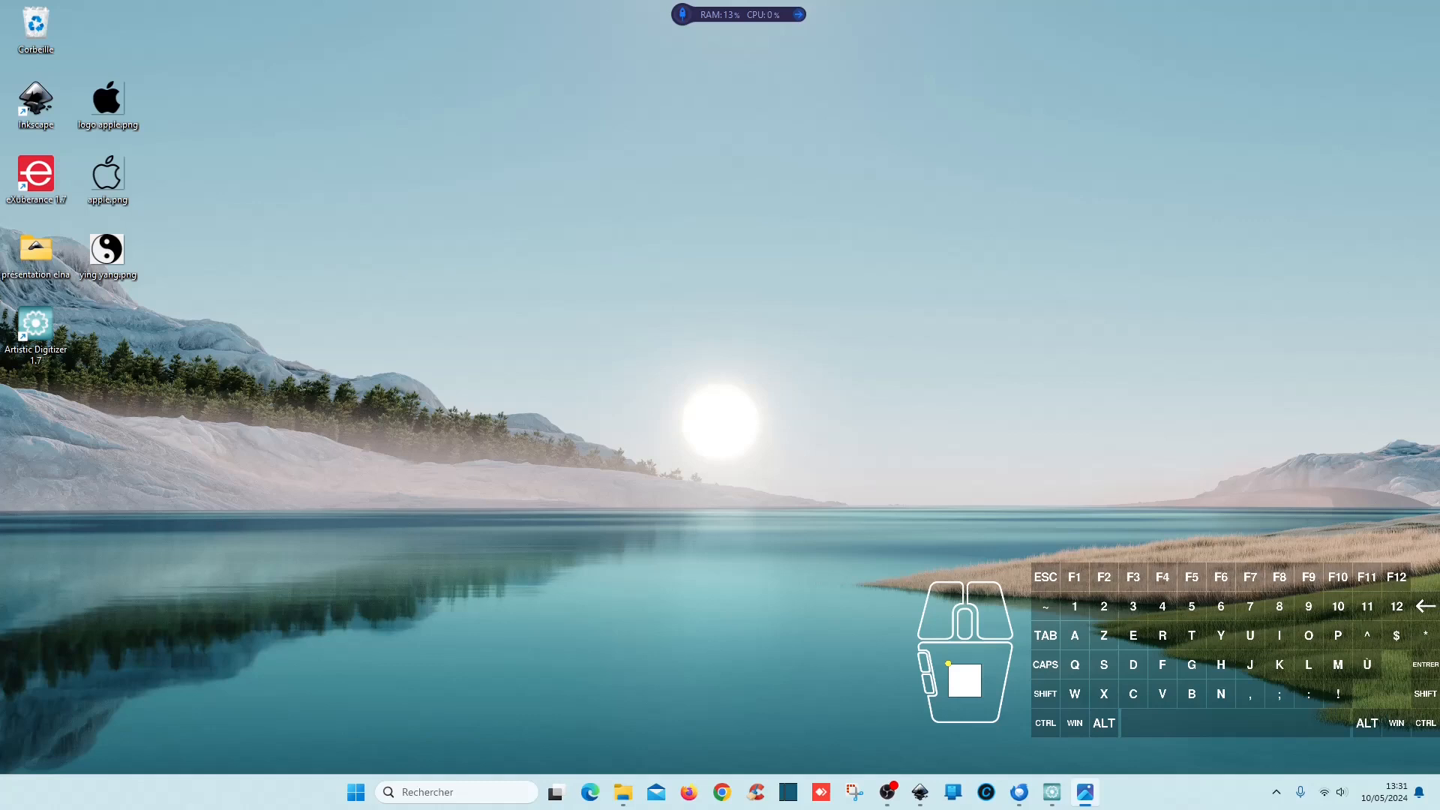
- Examine the stitch defect at the end of the letter r's arm in image.png, enlarged, and close the image
left_click_drag(1438, 98, 775, 70)
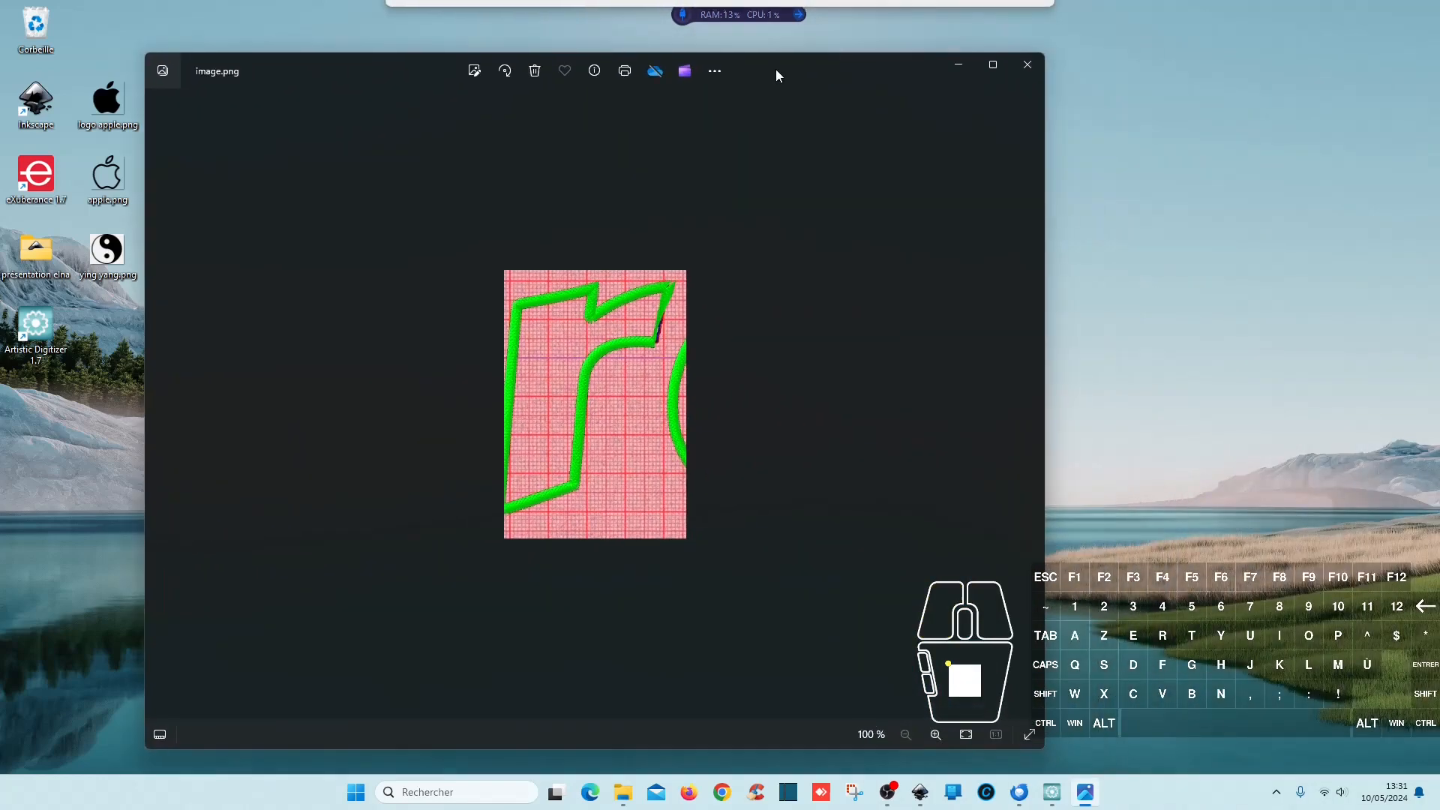
left_click(992, 66)
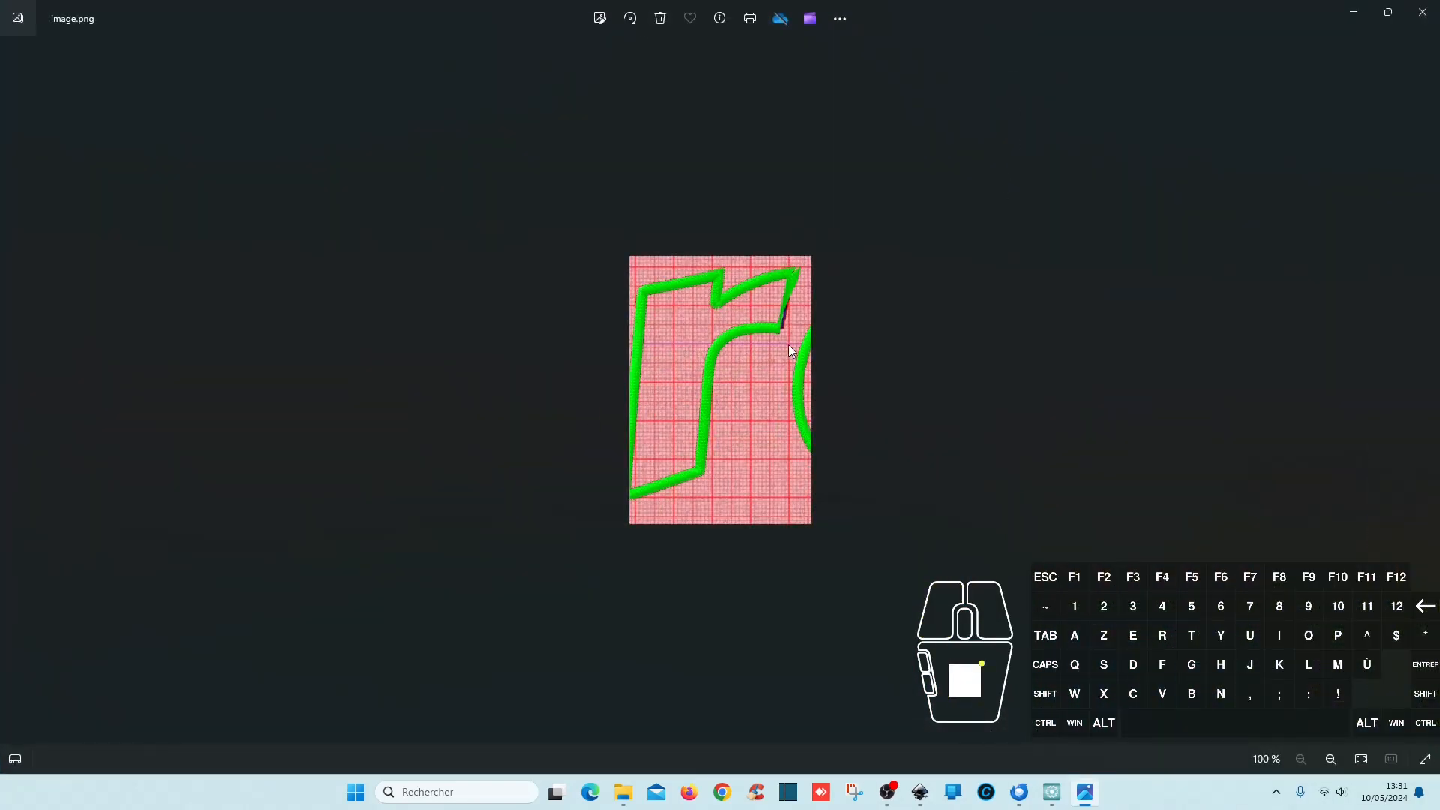
scroll(783, 341, "up", 5)
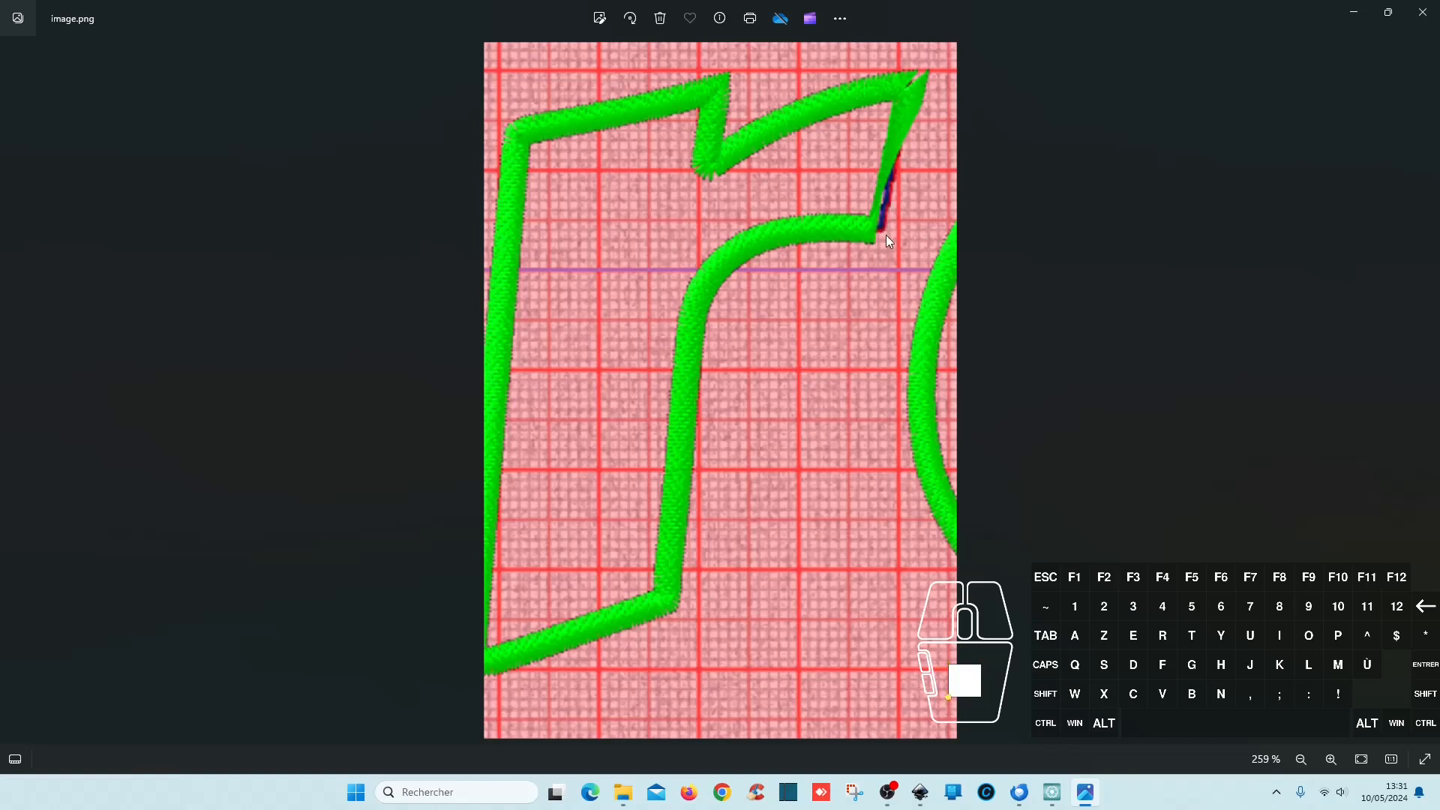
left_click(1419, 13)
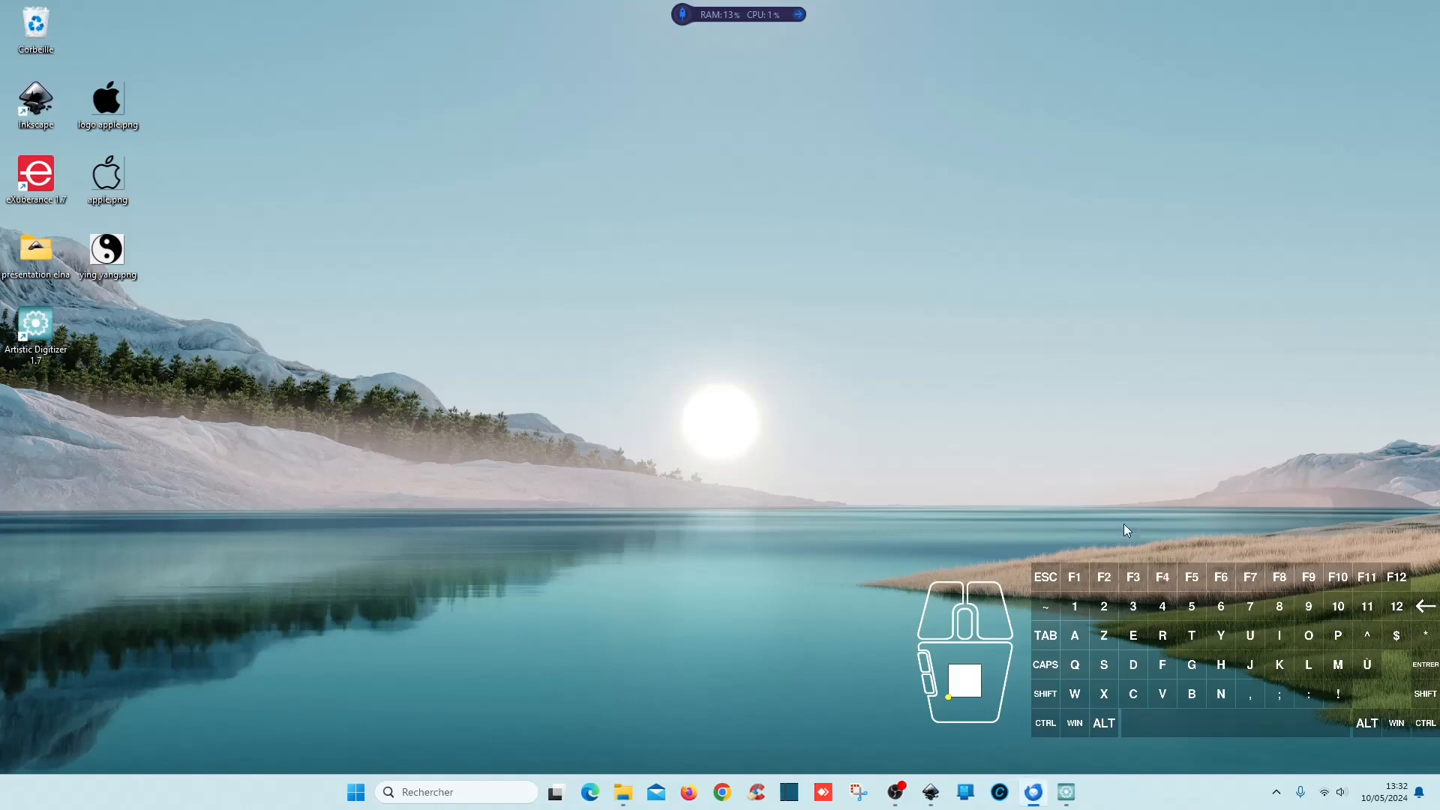
- Switch to Inkscape in full-window view, close the Exporter panel and expand layer 1 to list its paths
left_click(936, 794)
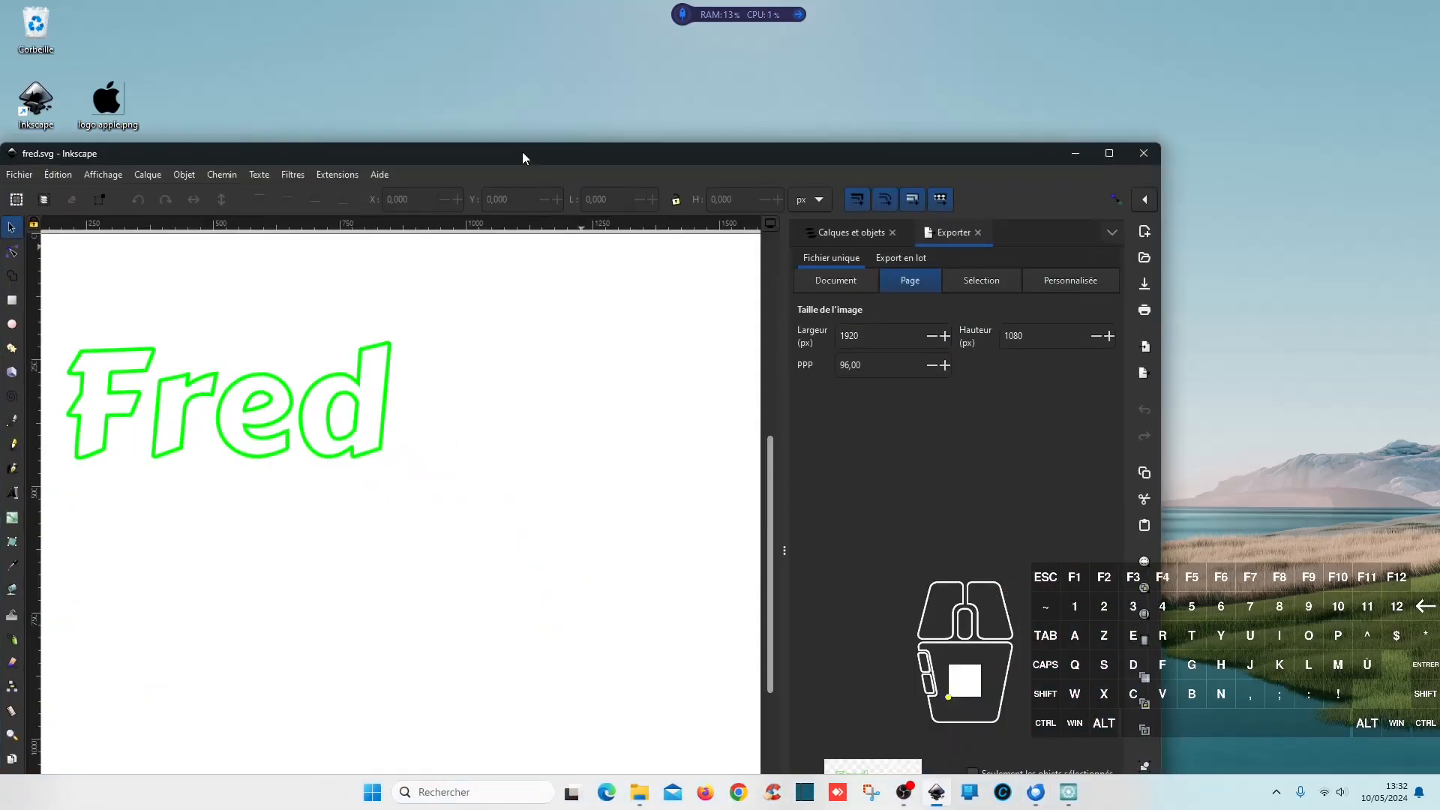
left_click_drag(522, 156, 629, 128)
double_click(622, 128)
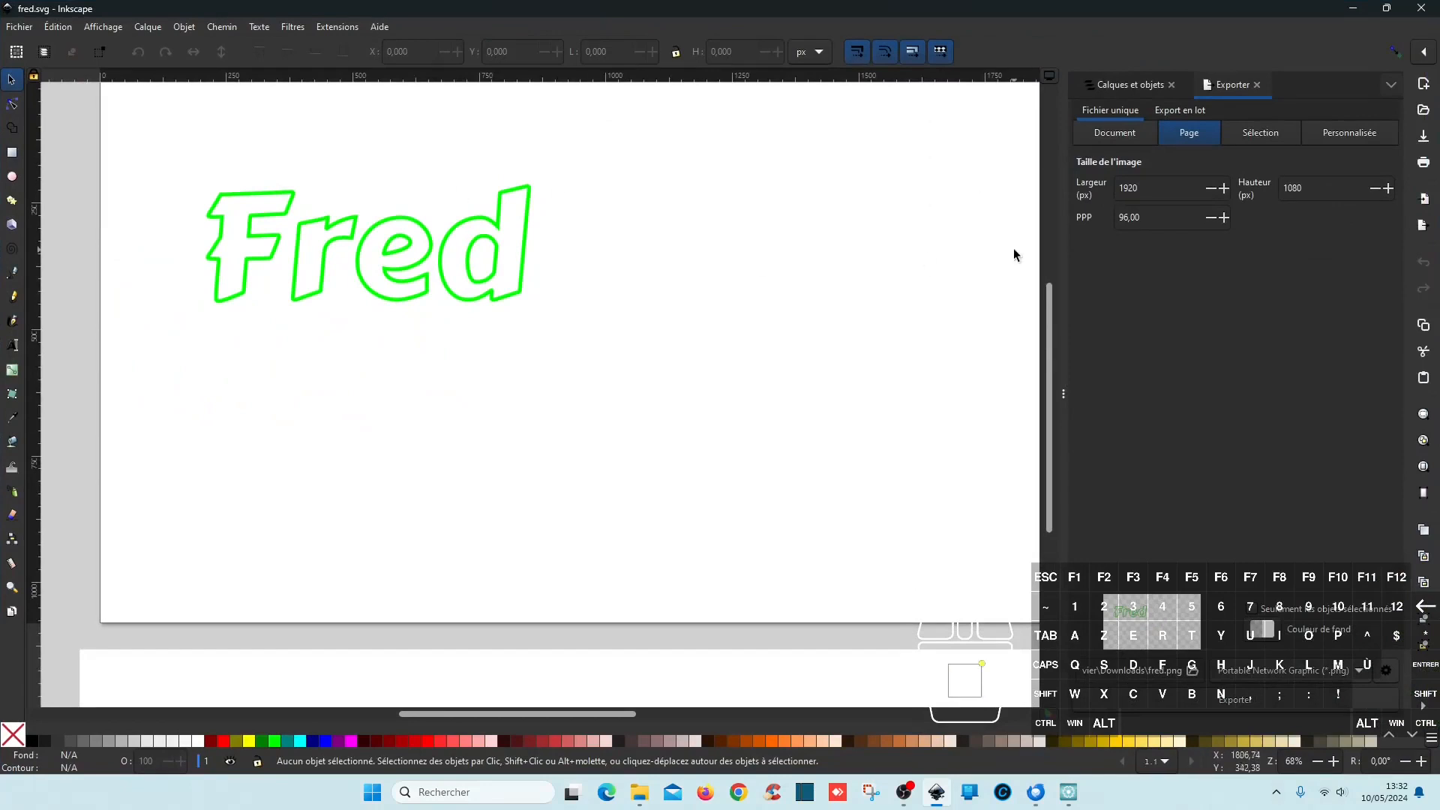
left_click(1256, 85)
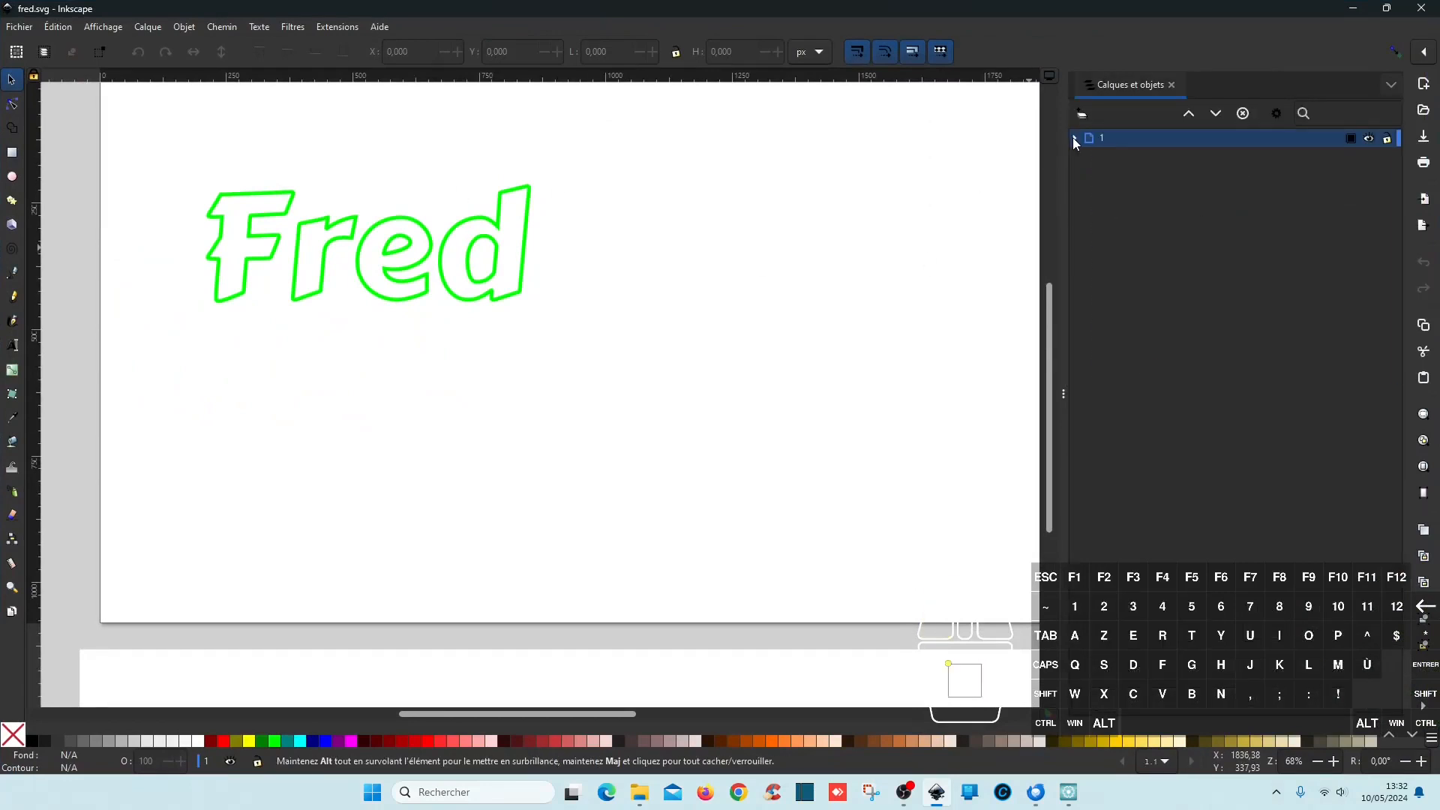
left_click(1075, 138)
mouse_move(1063, 391)
left_mouse_down()
mouse_move(1035, 394)
mouse_move(1064, 392)
left_mouse_up()
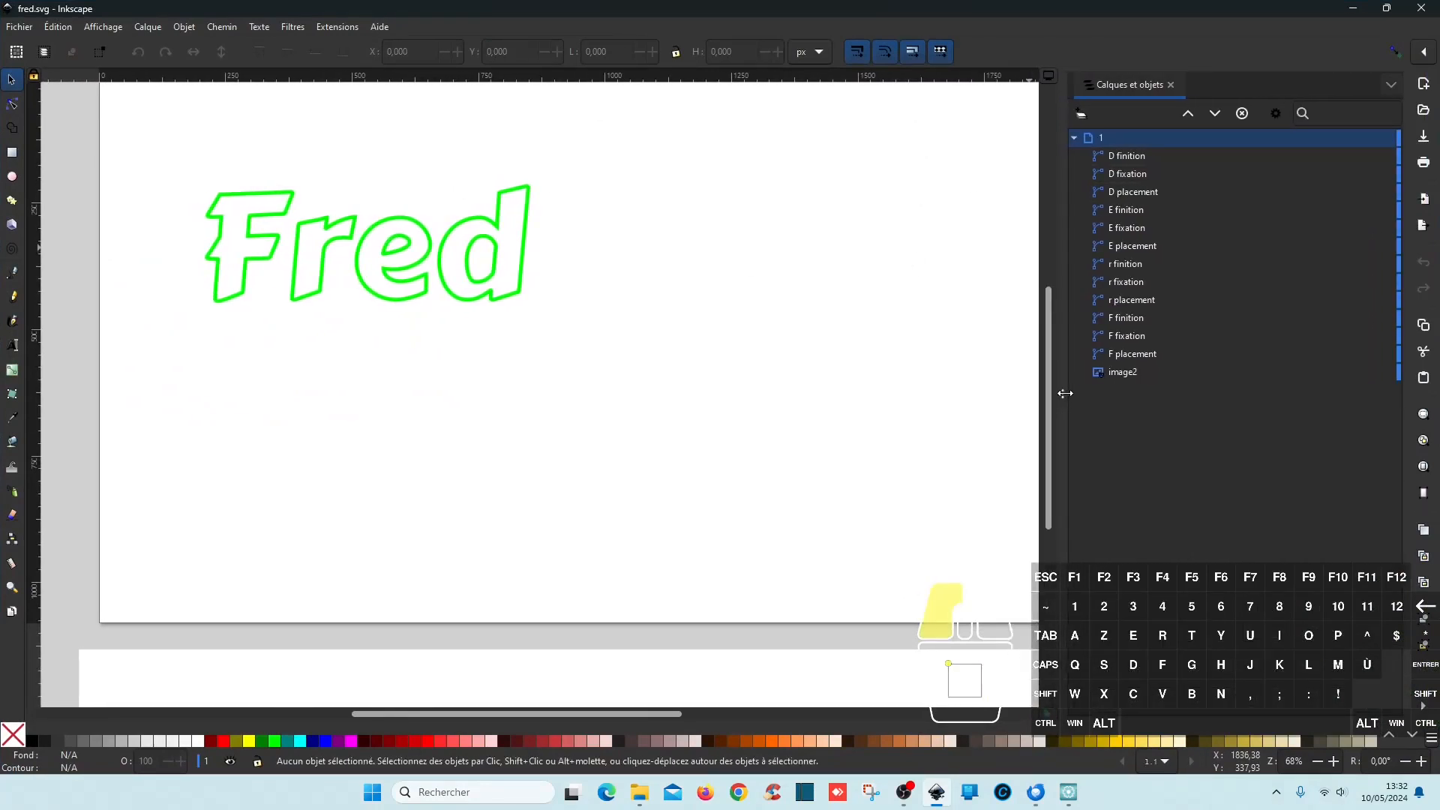
- Select the F placement, F fixation and F finition paths together, hide them and show them again
left_click(1128, 357)
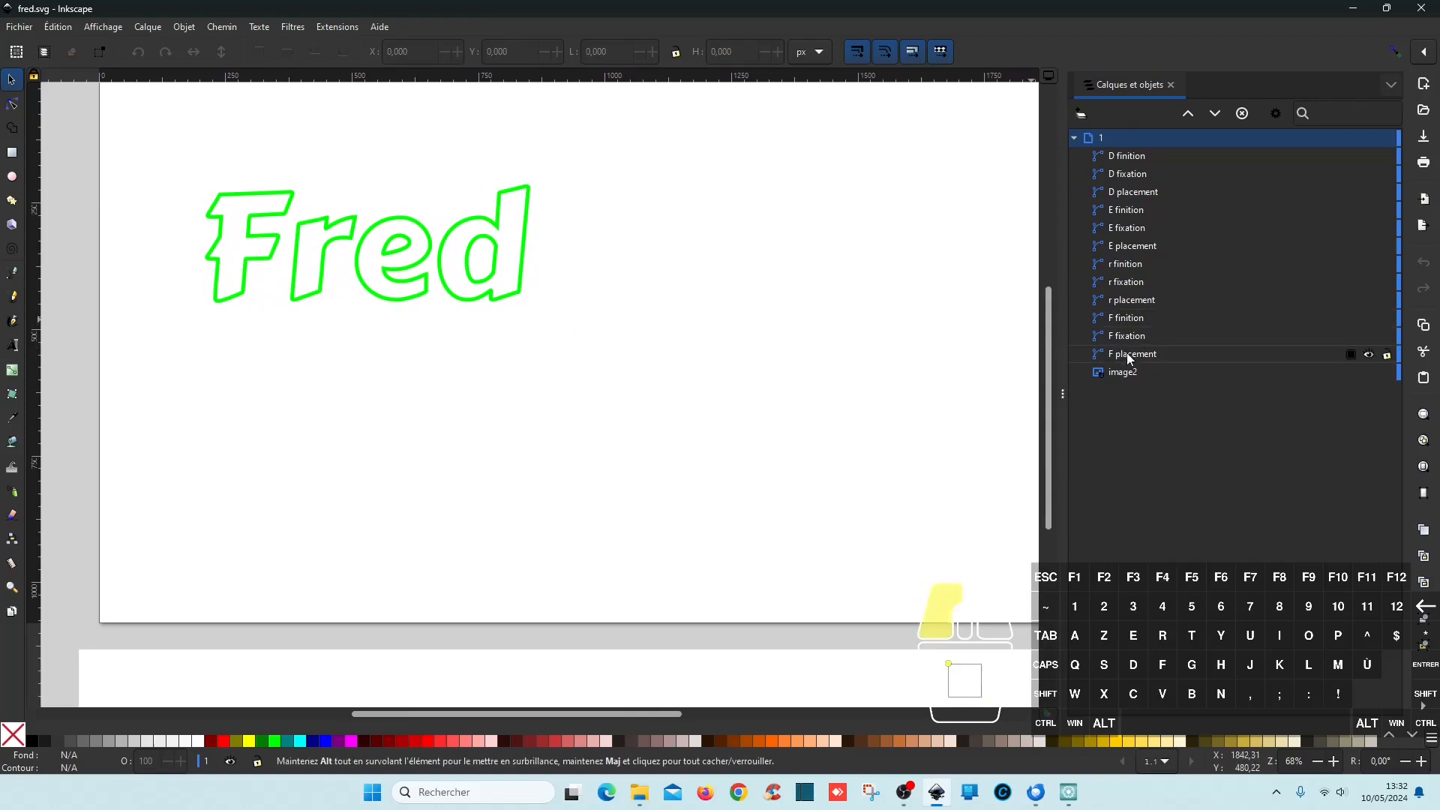
left_click(1129, 336, "ctrl")
left_click(1134, 319, "ctrl")
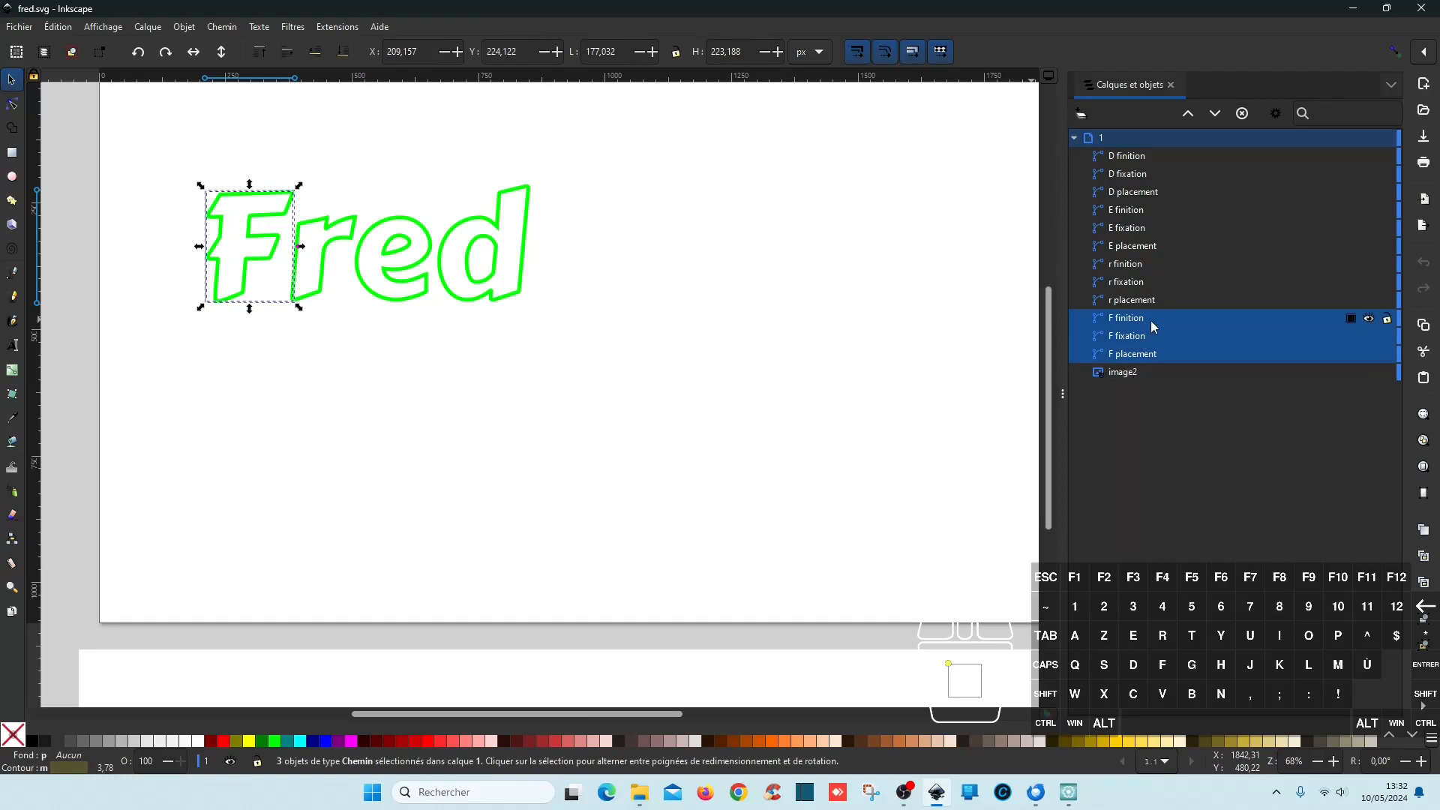
scroll(255, 244, "up", 5, "ctrl")
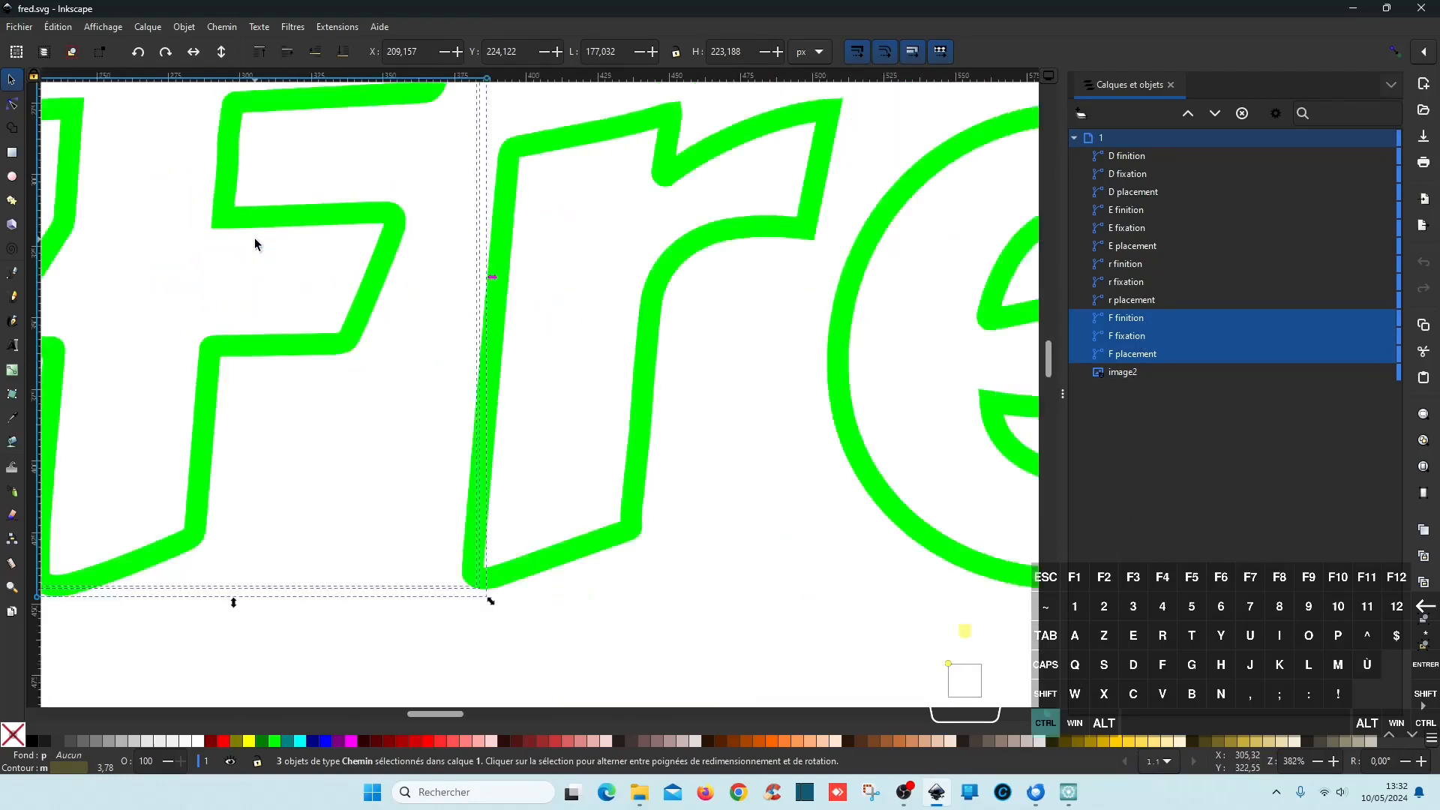
scroll(255, 244, "down", 2, "ctrl")
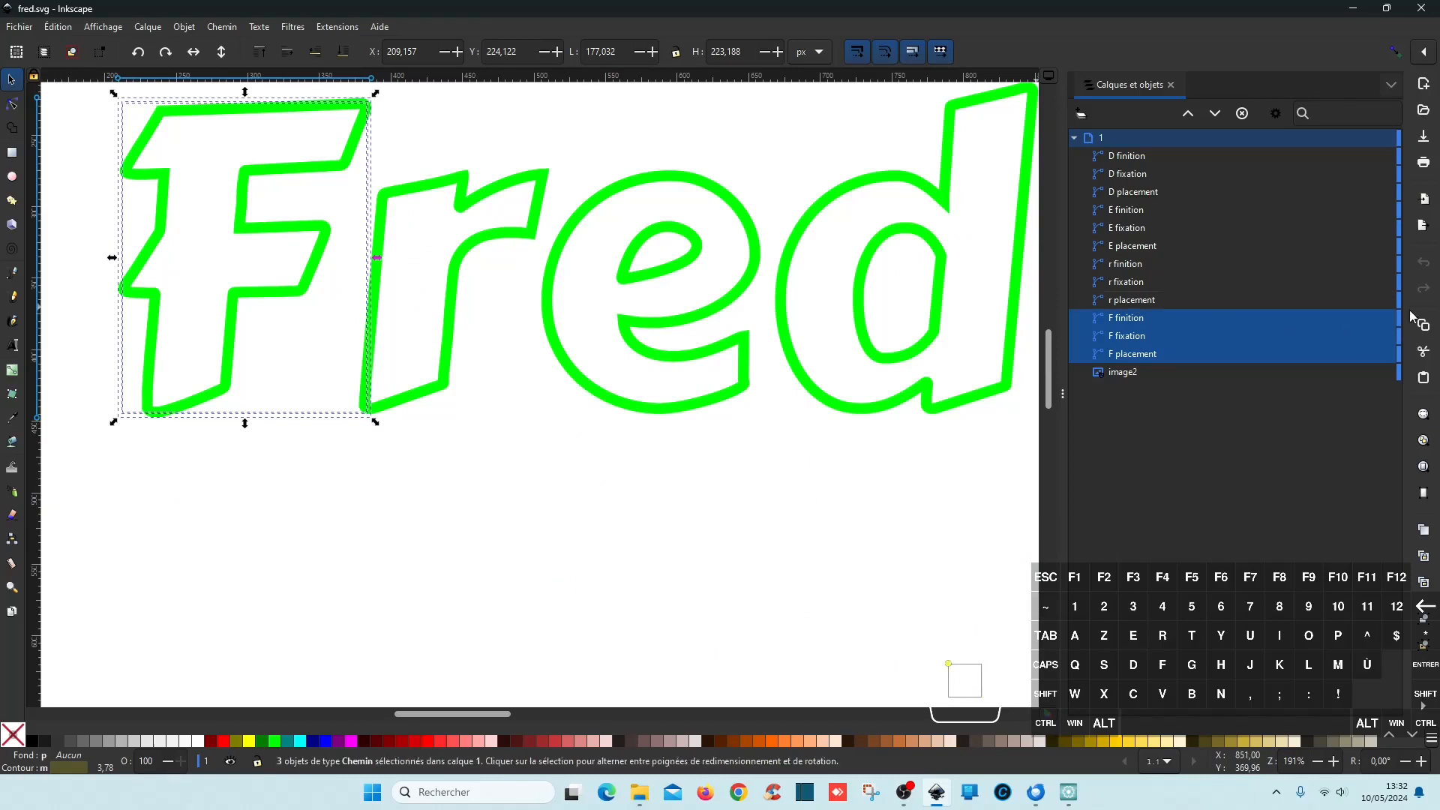
left_click(1369, 319)
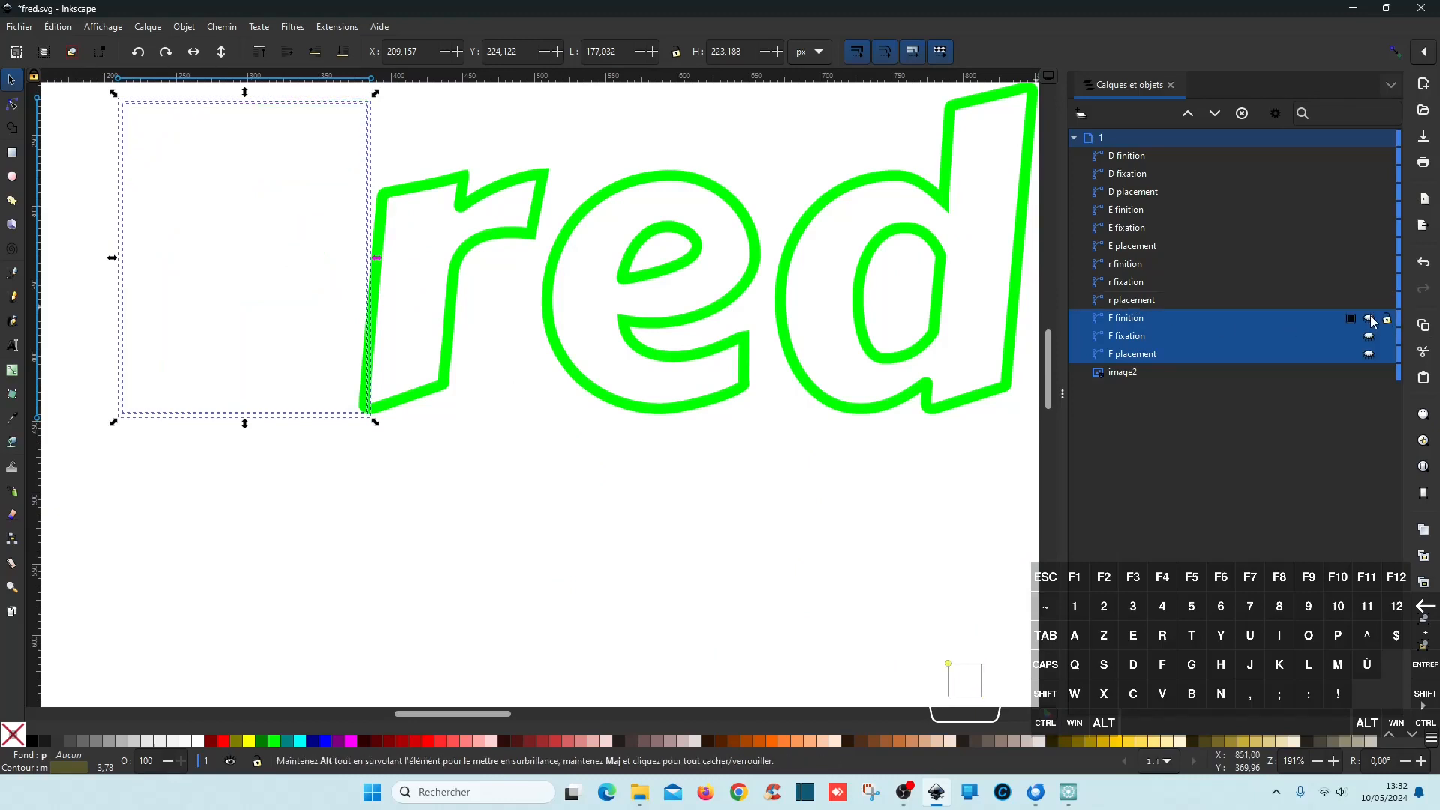
left_click(1369, 319)
- Hide and show the F finition path to reveal the outlines beneath it, and select the r finition path
left_click(1147, 300)
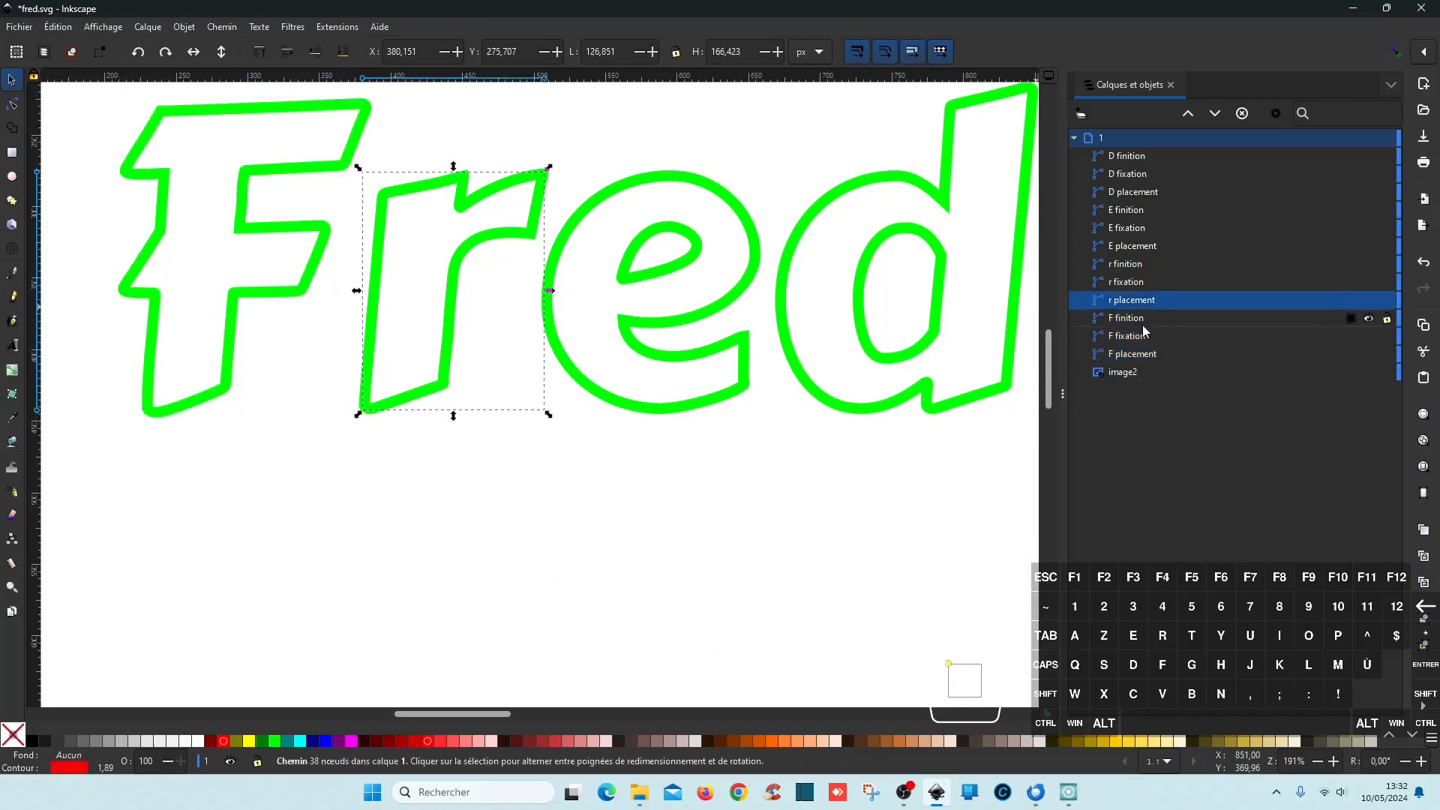
left_click(1150, 318)
left_click(1369, 319)
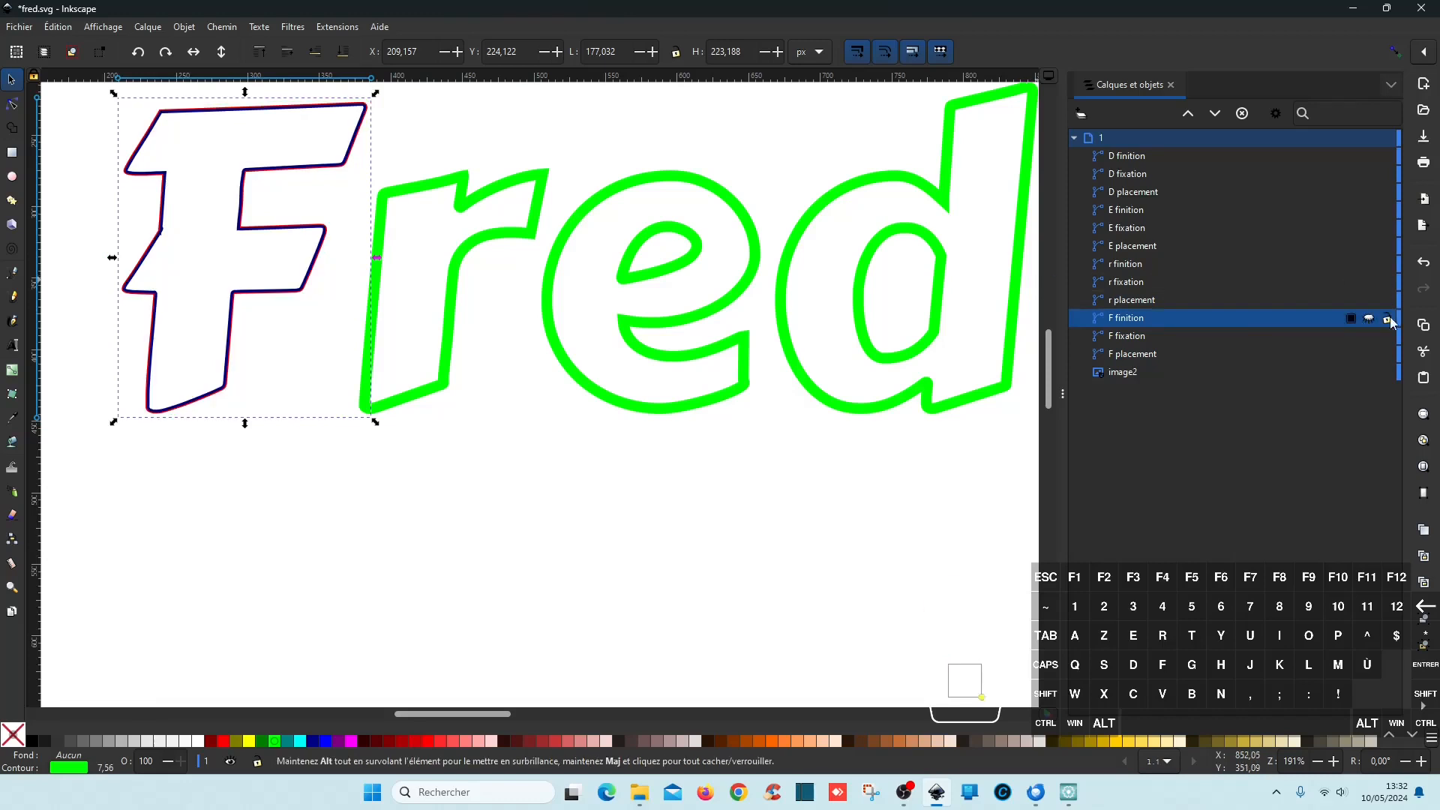
left_click(1369, 319)
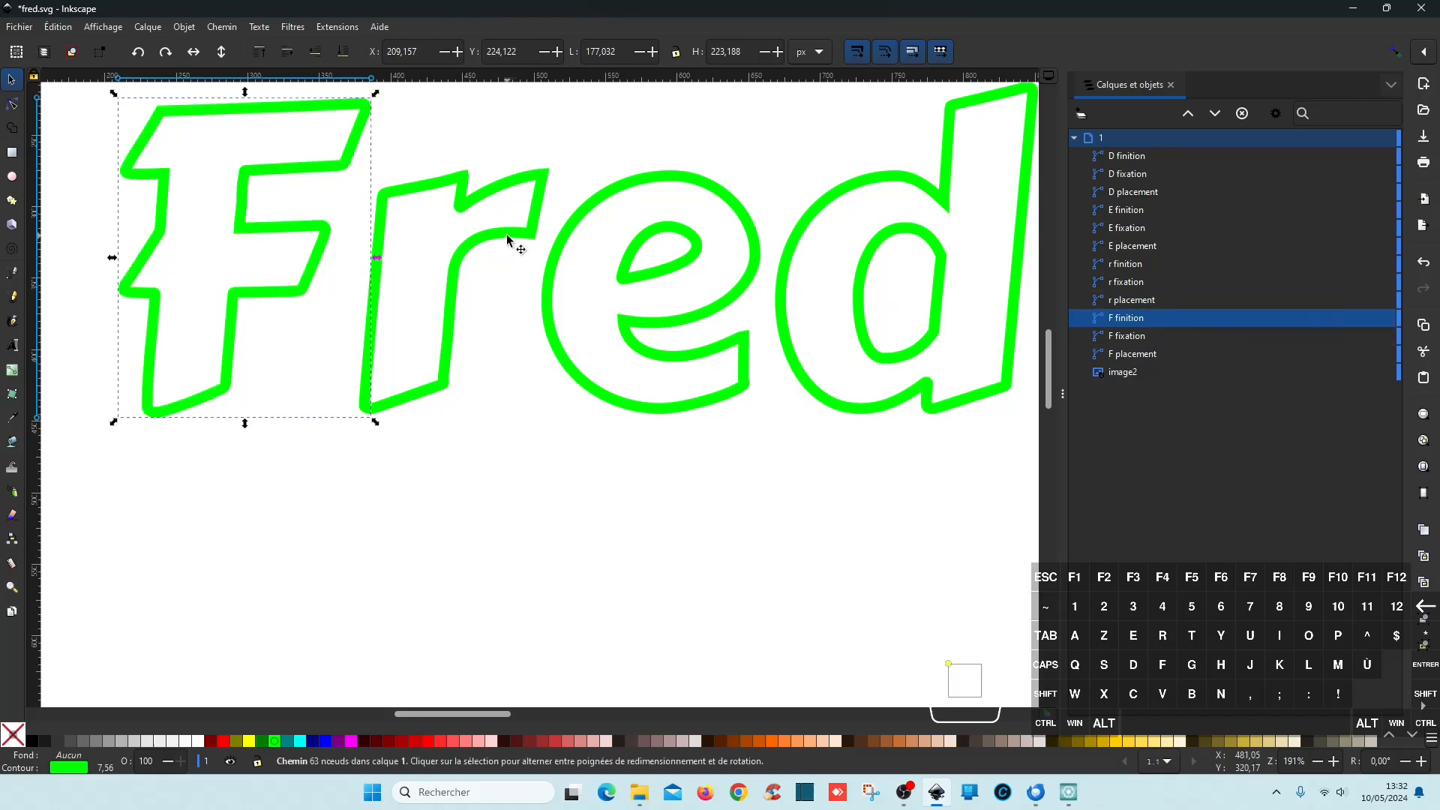
left_click(500, 259)
scroll(500, 259, "up", 2)
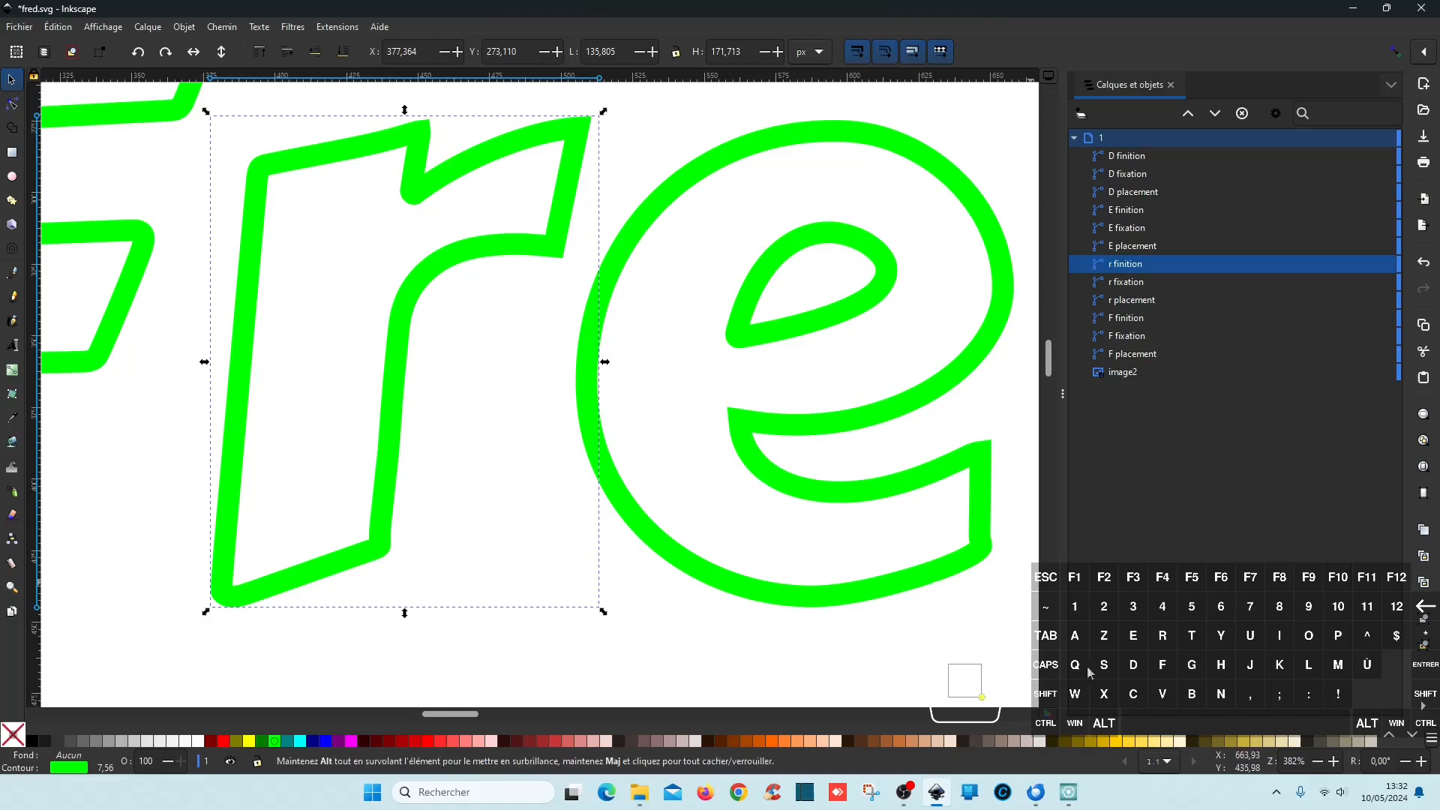
- Switch to Artistic Digitizer and open the lettering design from the Téléchargements folder
left_click(1070, 794)
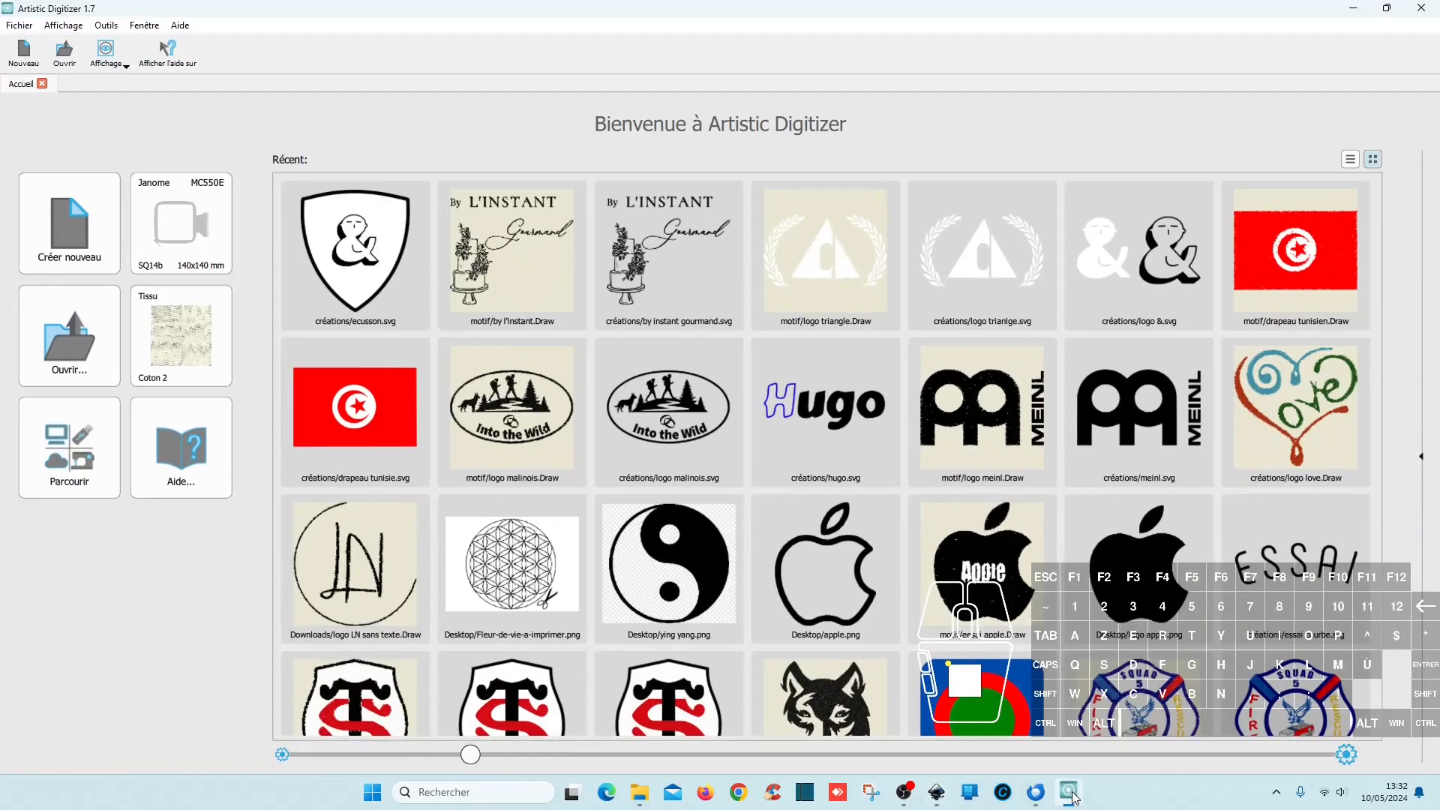
left_click(94, 343)
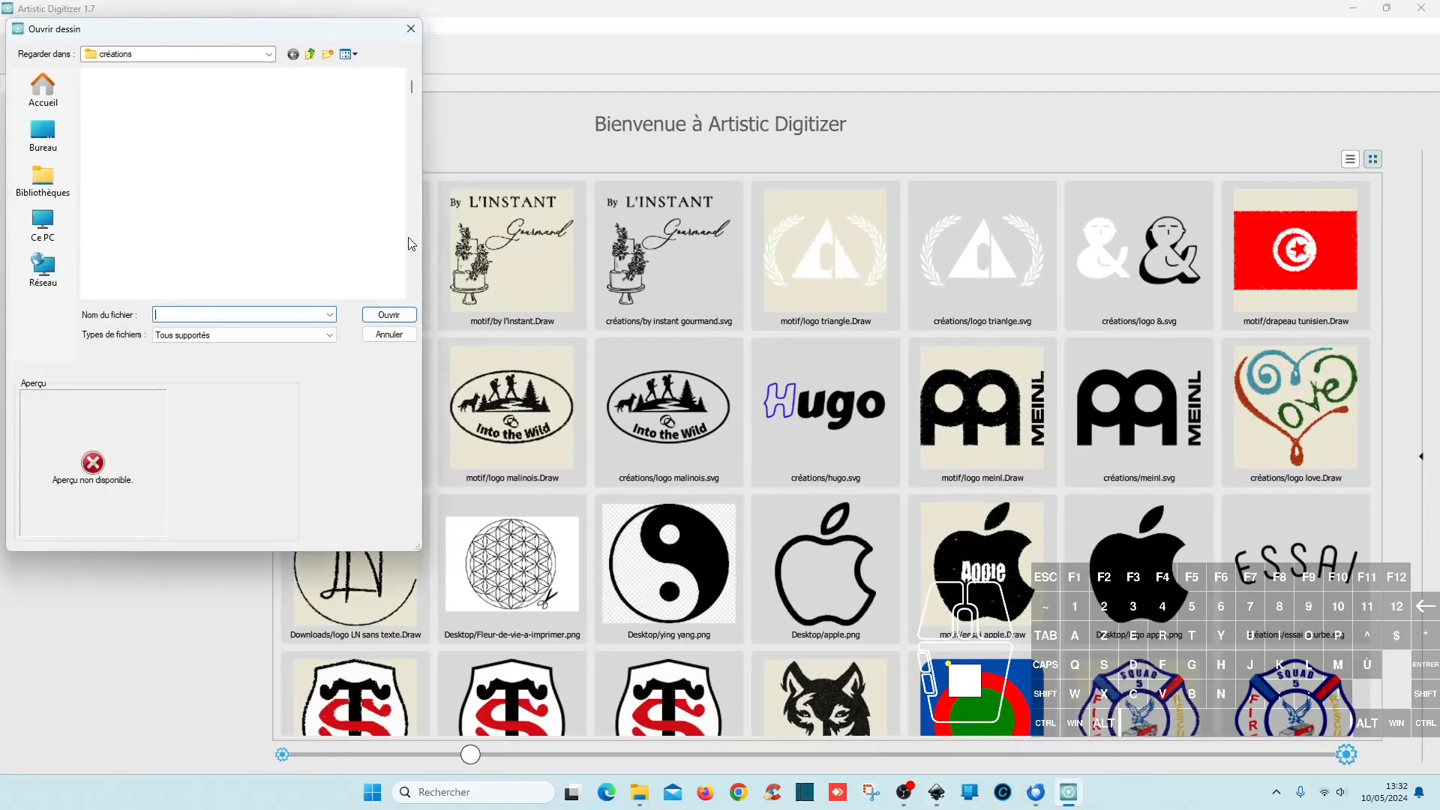
left_click(43, 90)
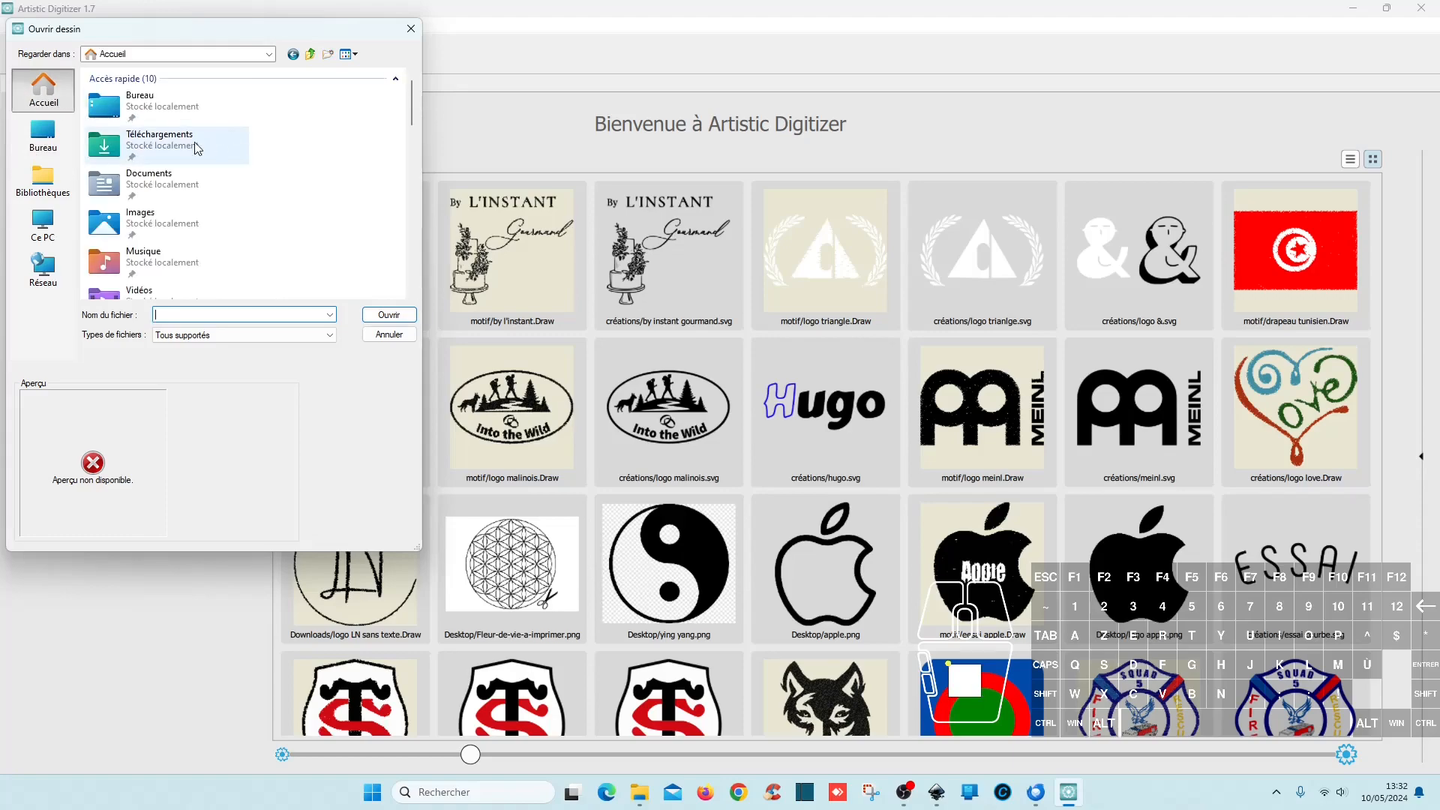
double_click(193, 145)
double_click(111, 108)
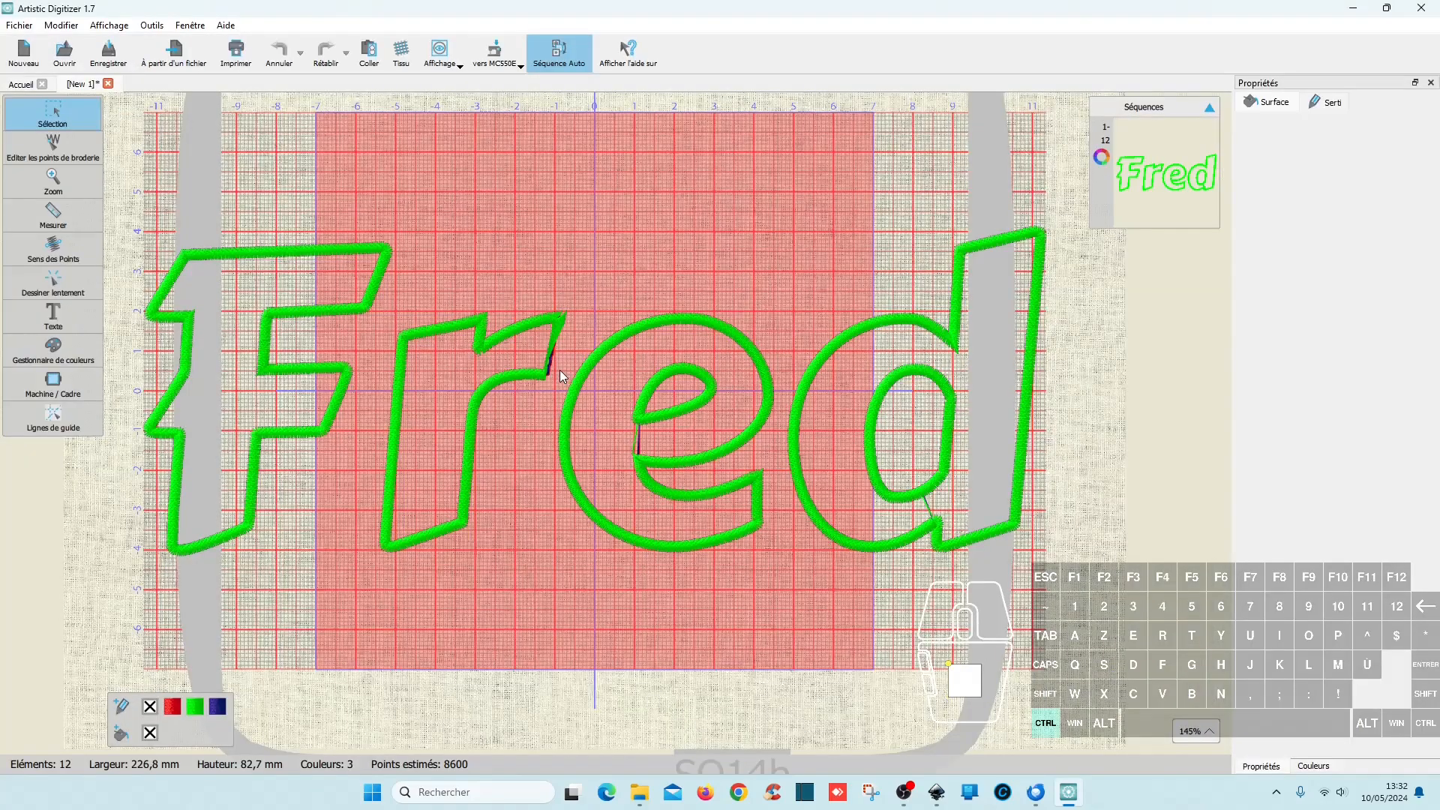
- Inspect the satin stitching of the letters r and e for irregular segments, dismissing the CCleaner notification
scroll(563, 366, "up", 5)
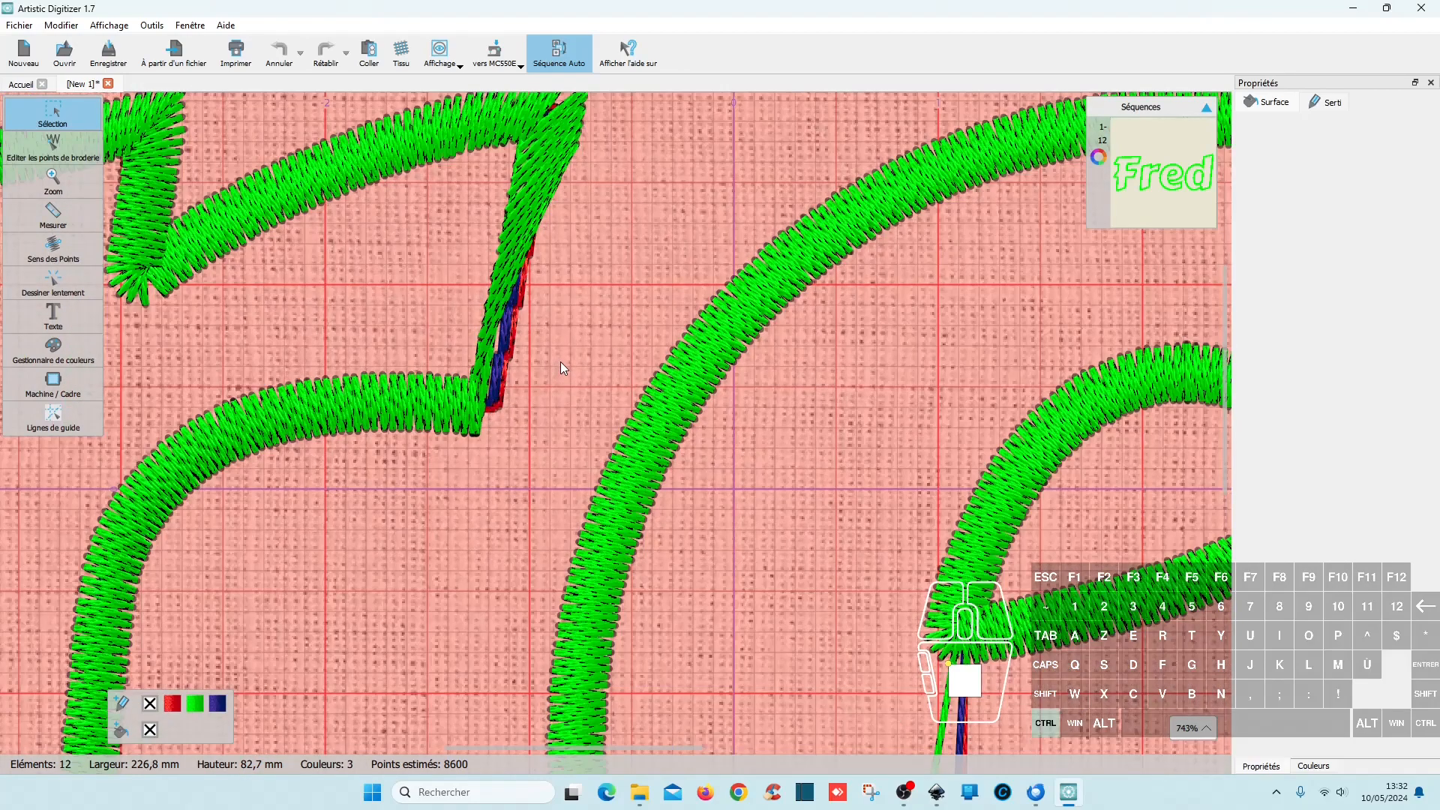
scroll(560, 362, "down", 3)
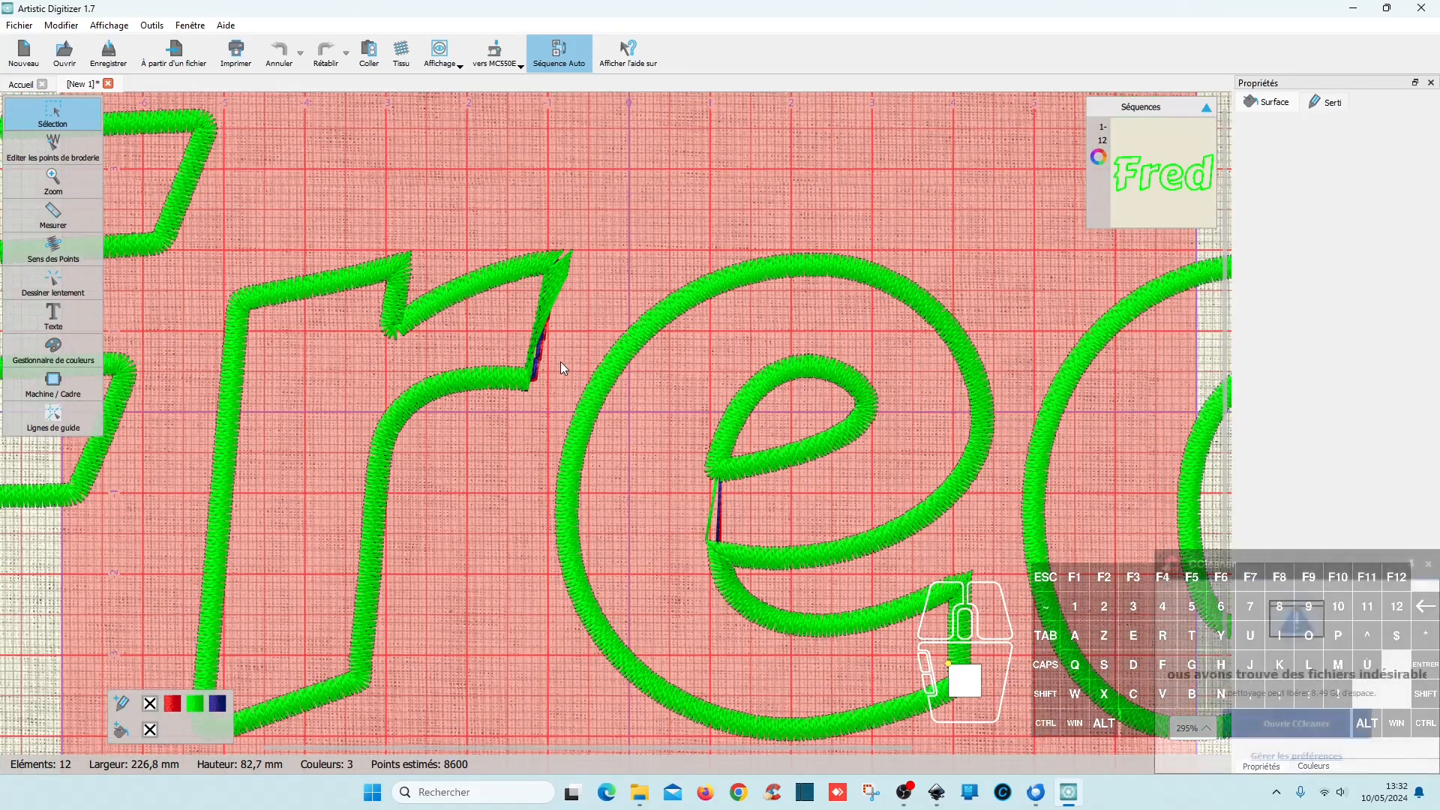
left_click(1428, 564)
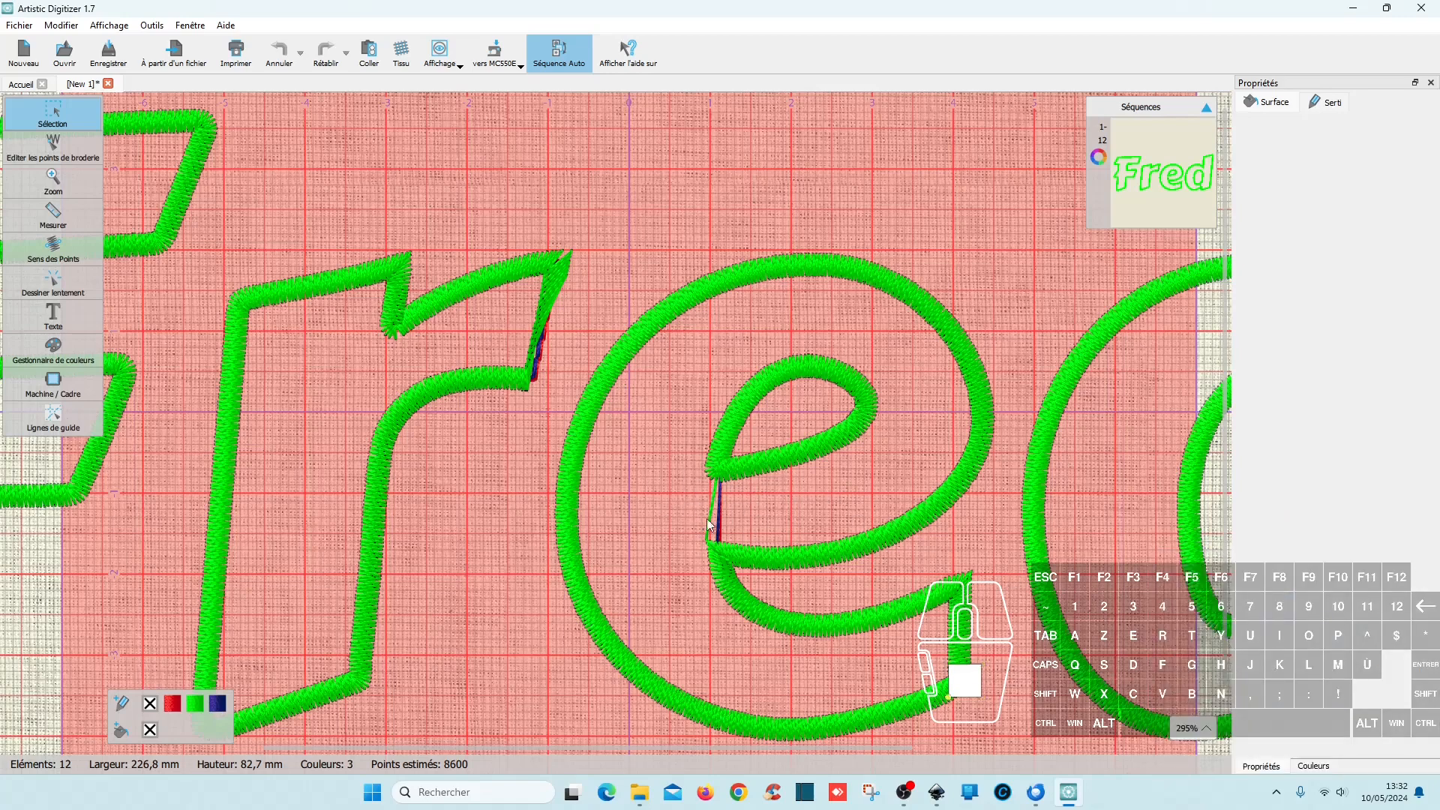
scroll(658, 494, "down", 2)
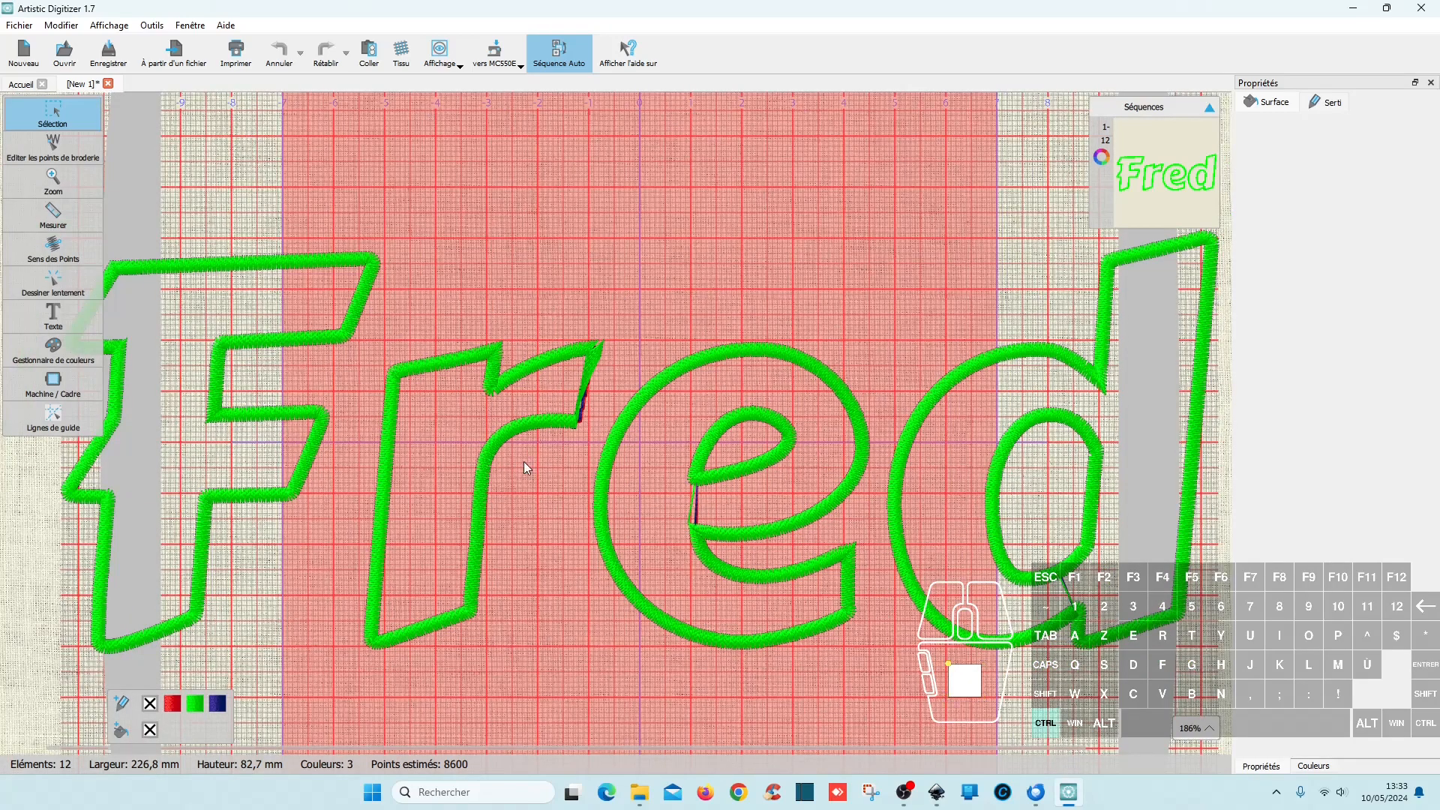
scroll(524, 461, "down", 1)
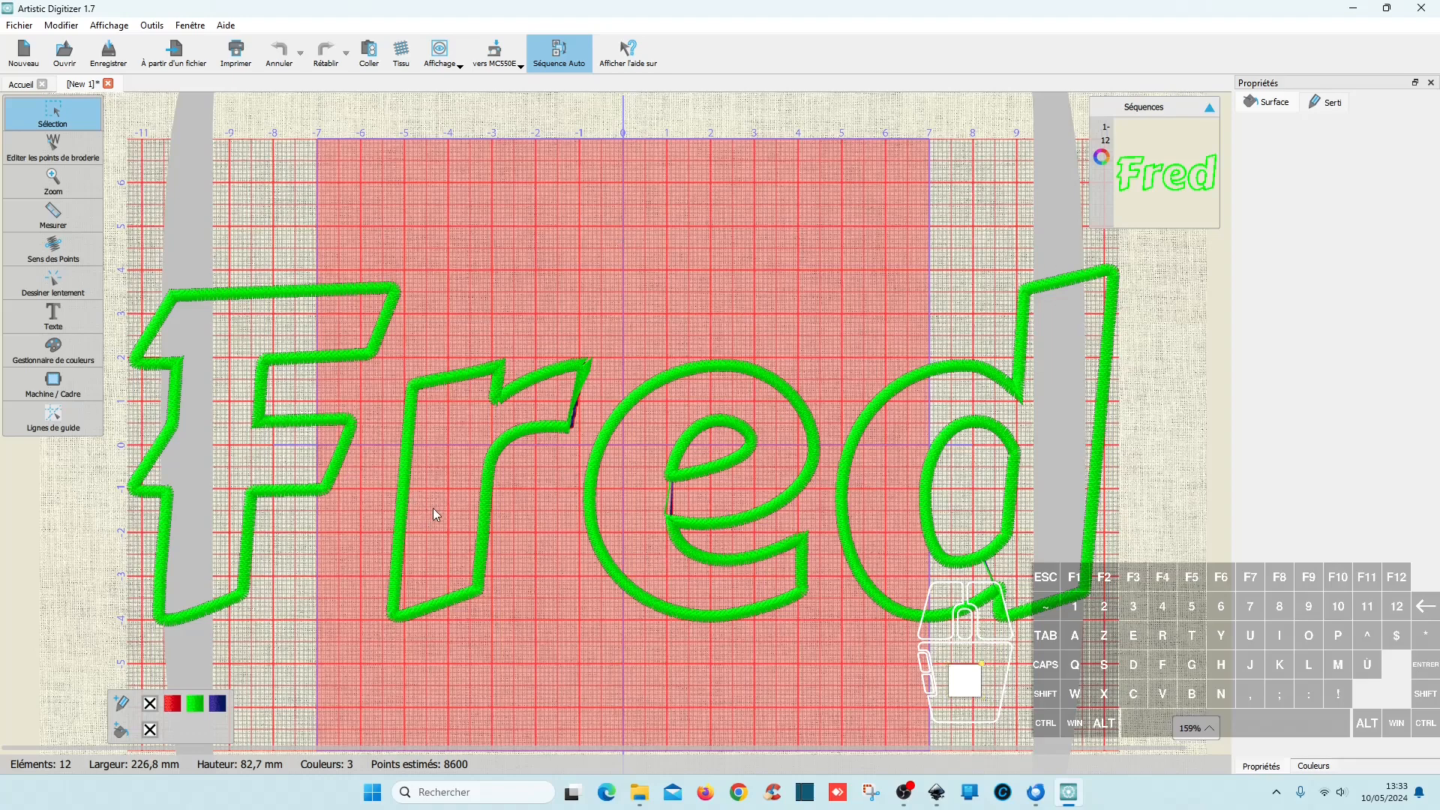
- Compare the r outline in Inkscape with its stitched version in Artistic Digitizer, examining the end of the arm closely
left_click(1353, 8)
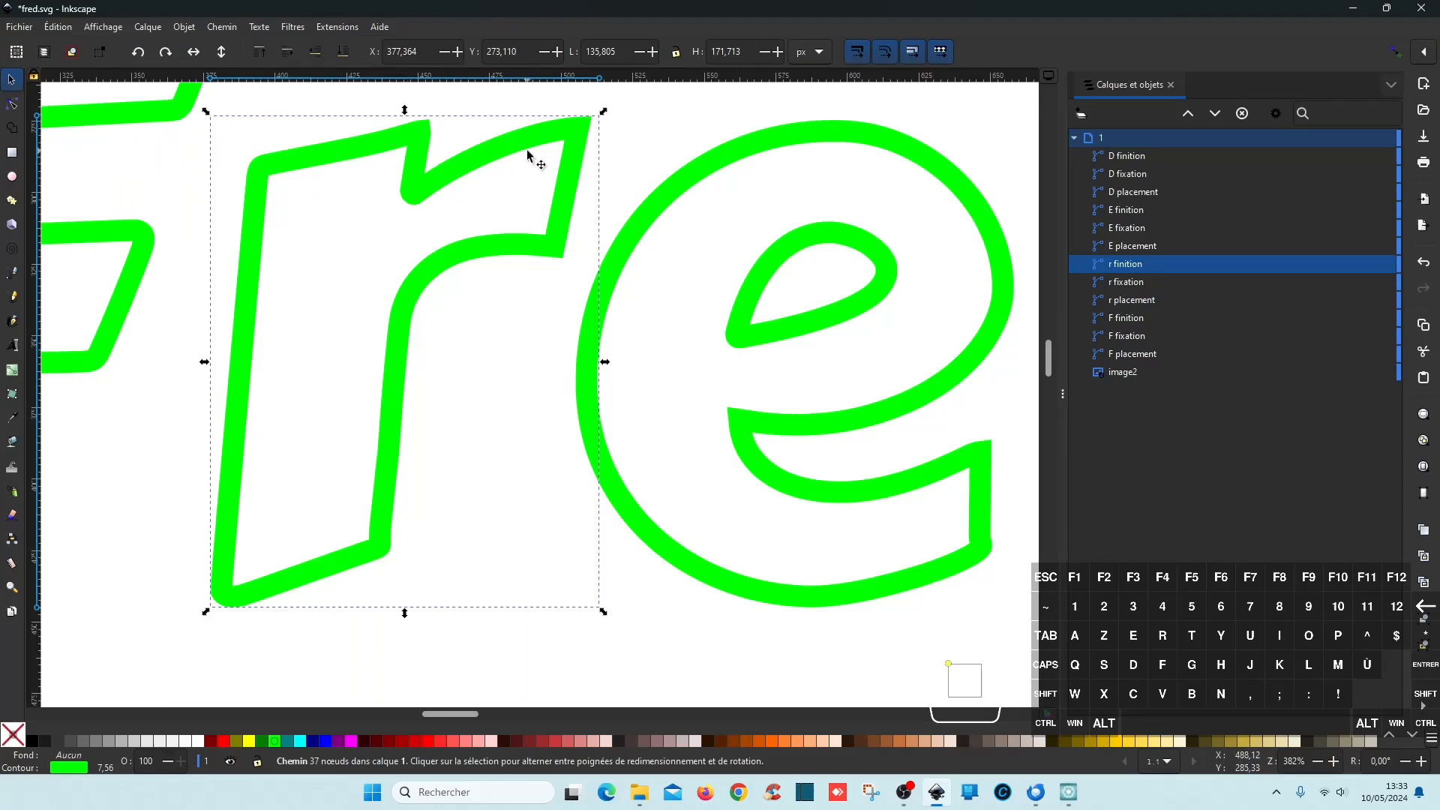
left_click(1066, 799)
scroll(570, 375, "up", 6)
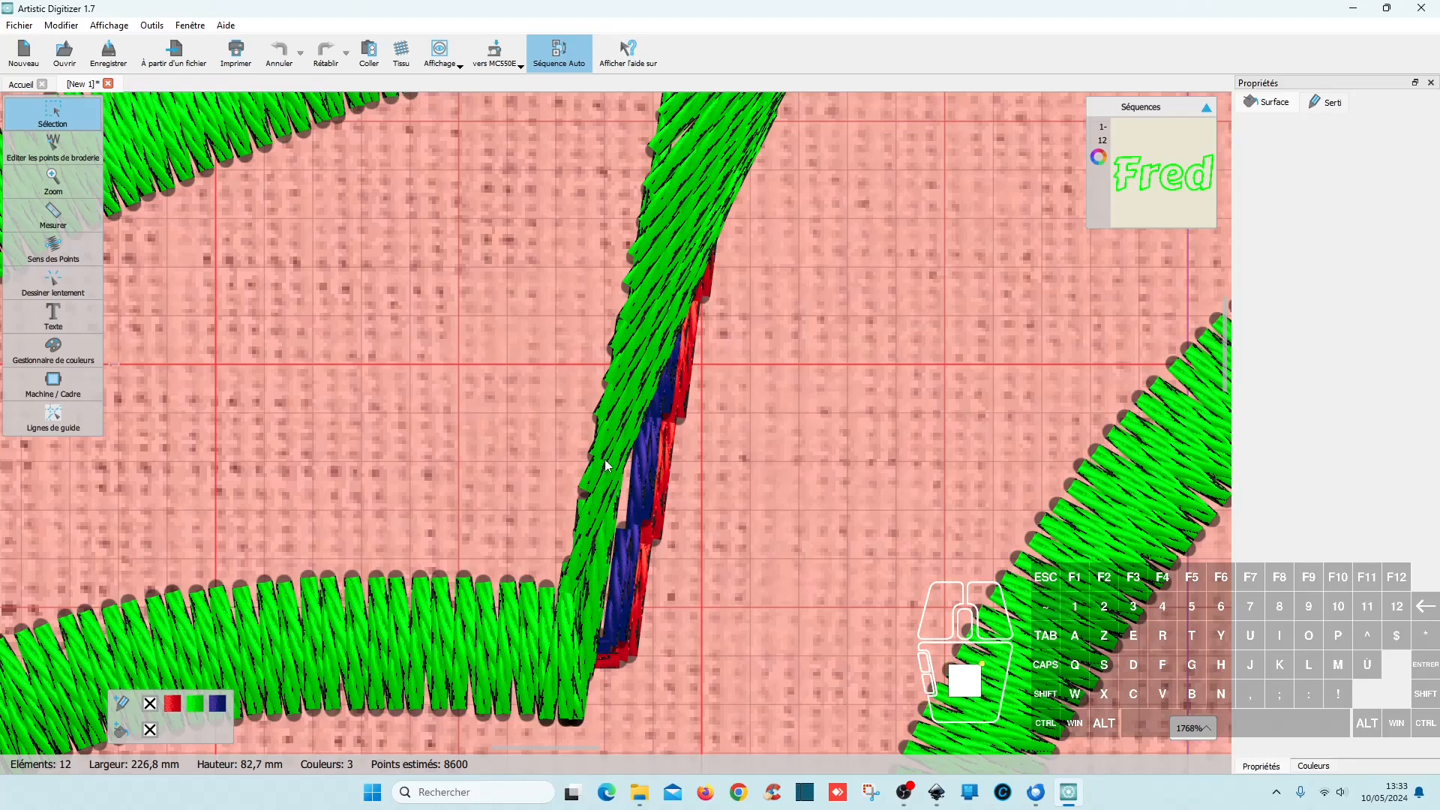
scroll(756, 450, "down", 2)
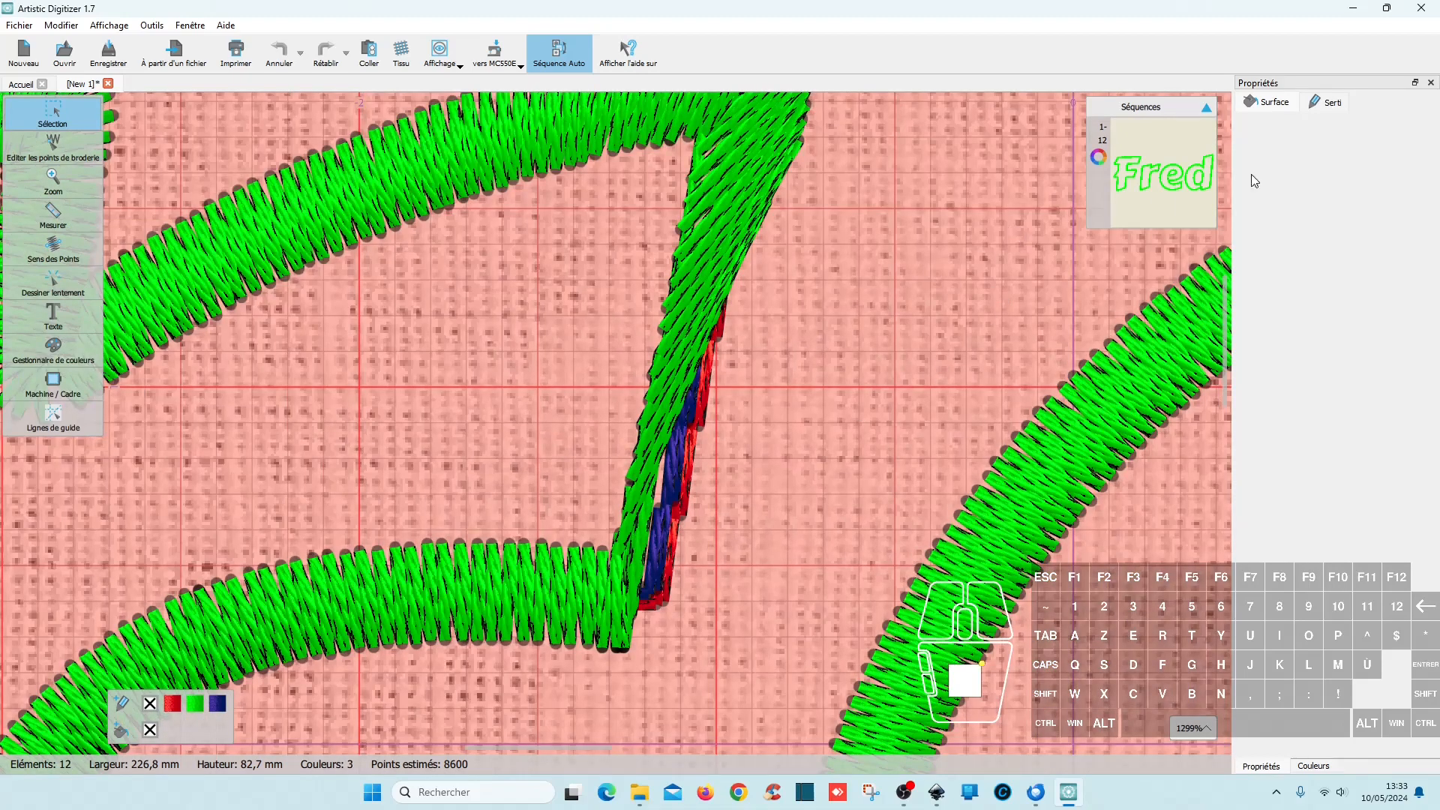
- Switch to Inkscape and show the nodes of the r finition path with the node editing tool
left_click(1353, 8)
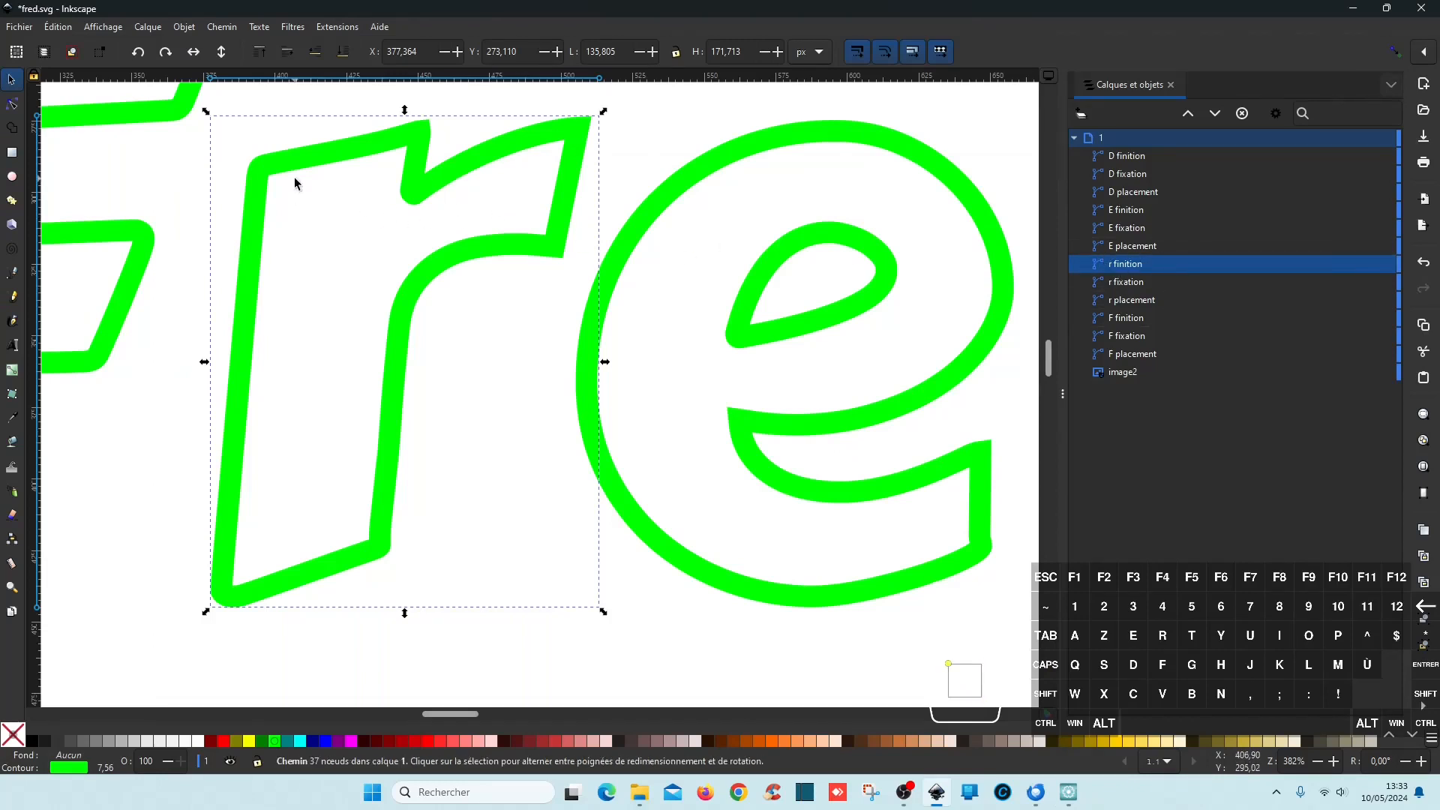
left_click(11, 105)
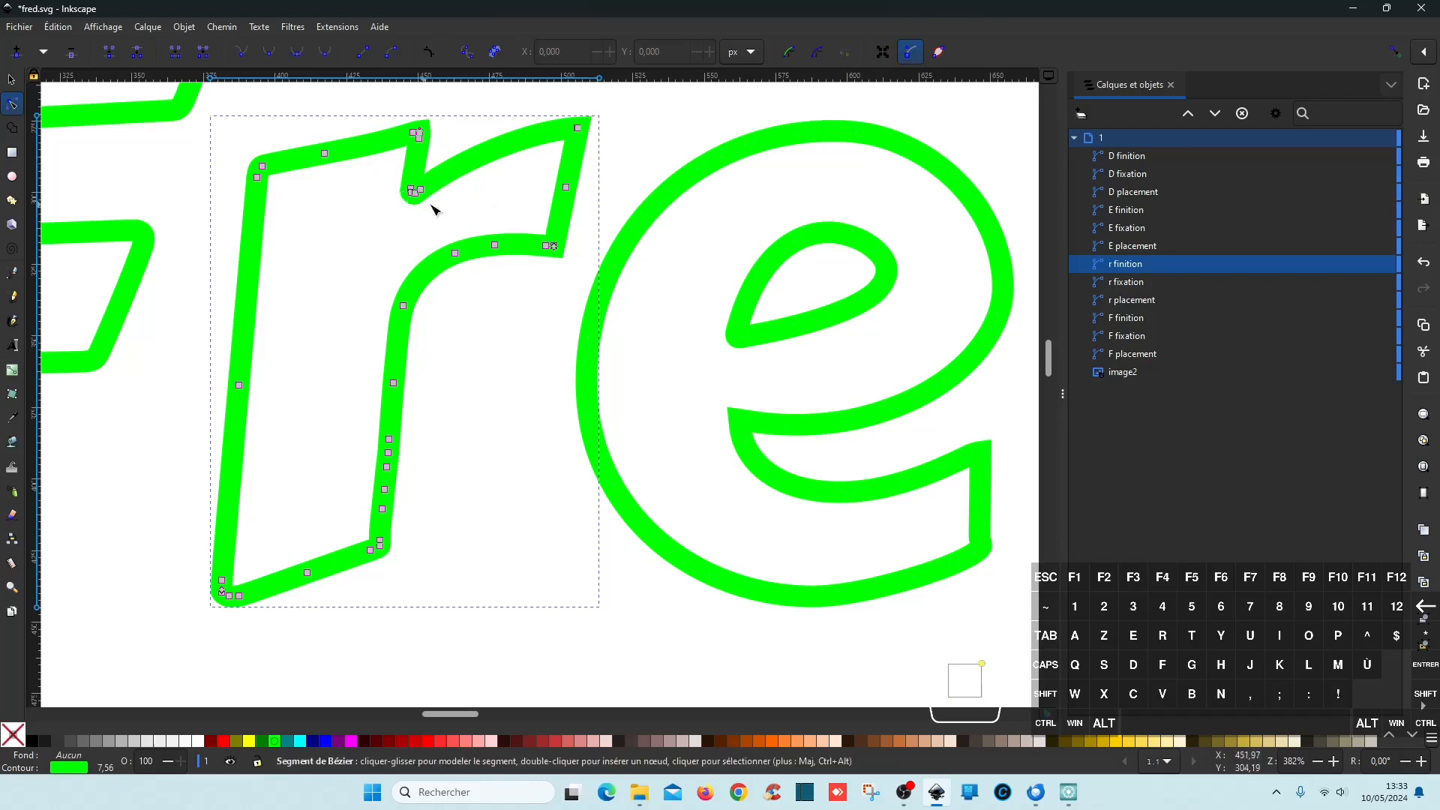
scroll(412, 199, "up", 5)
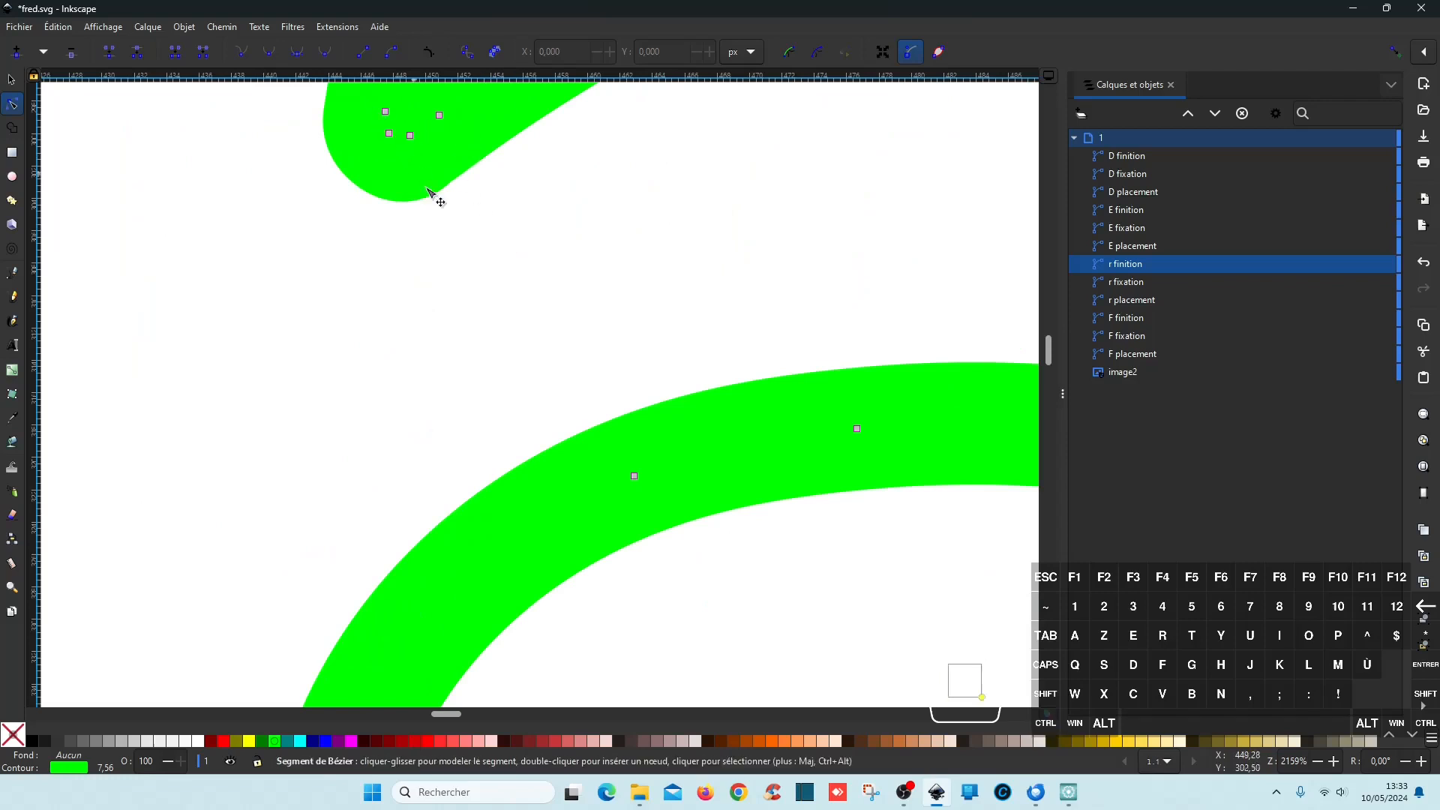
scroll(564, 229, "down", 3)
- Delete the redundant node beside the lower corner node at the end of the r finition arm, and save the drawing
left_click_drag(779, 365, 645, 410)
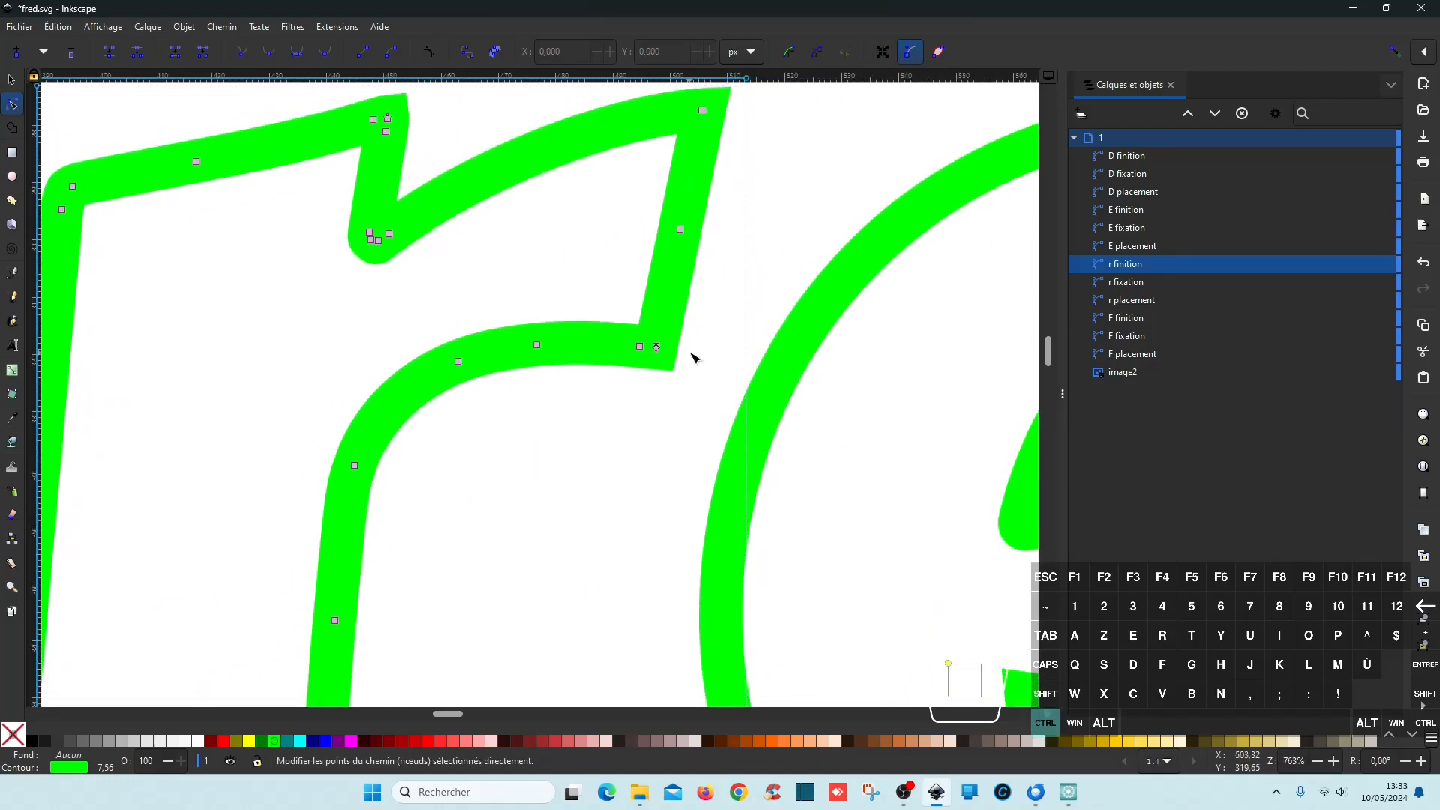
scroll(683, 340, "up", 4)
scroll(683, 346, "up", 3)
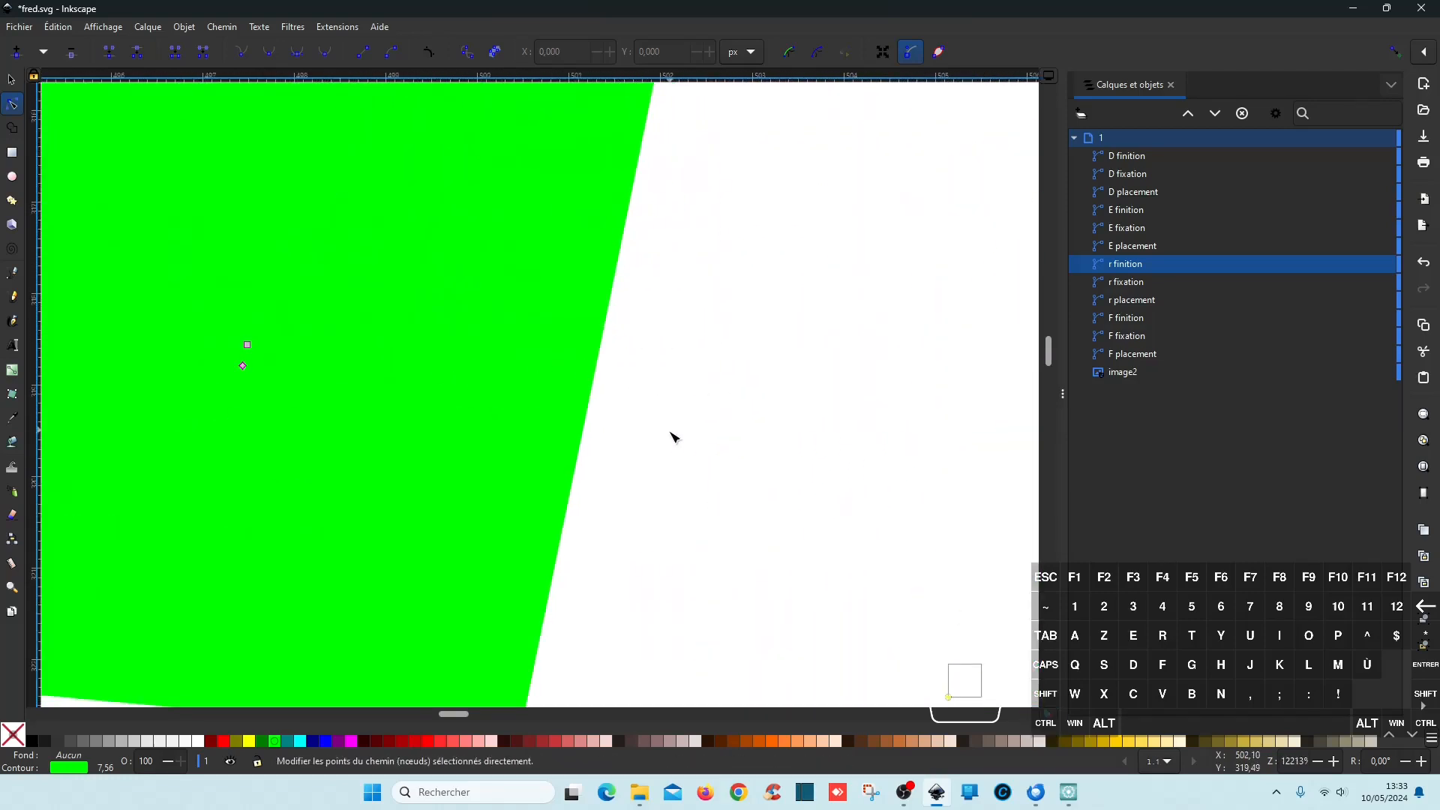
scroll(671, 434, "down", 1)
left_click_drag(714, 465, 836, 457)
left_click(582, 384)
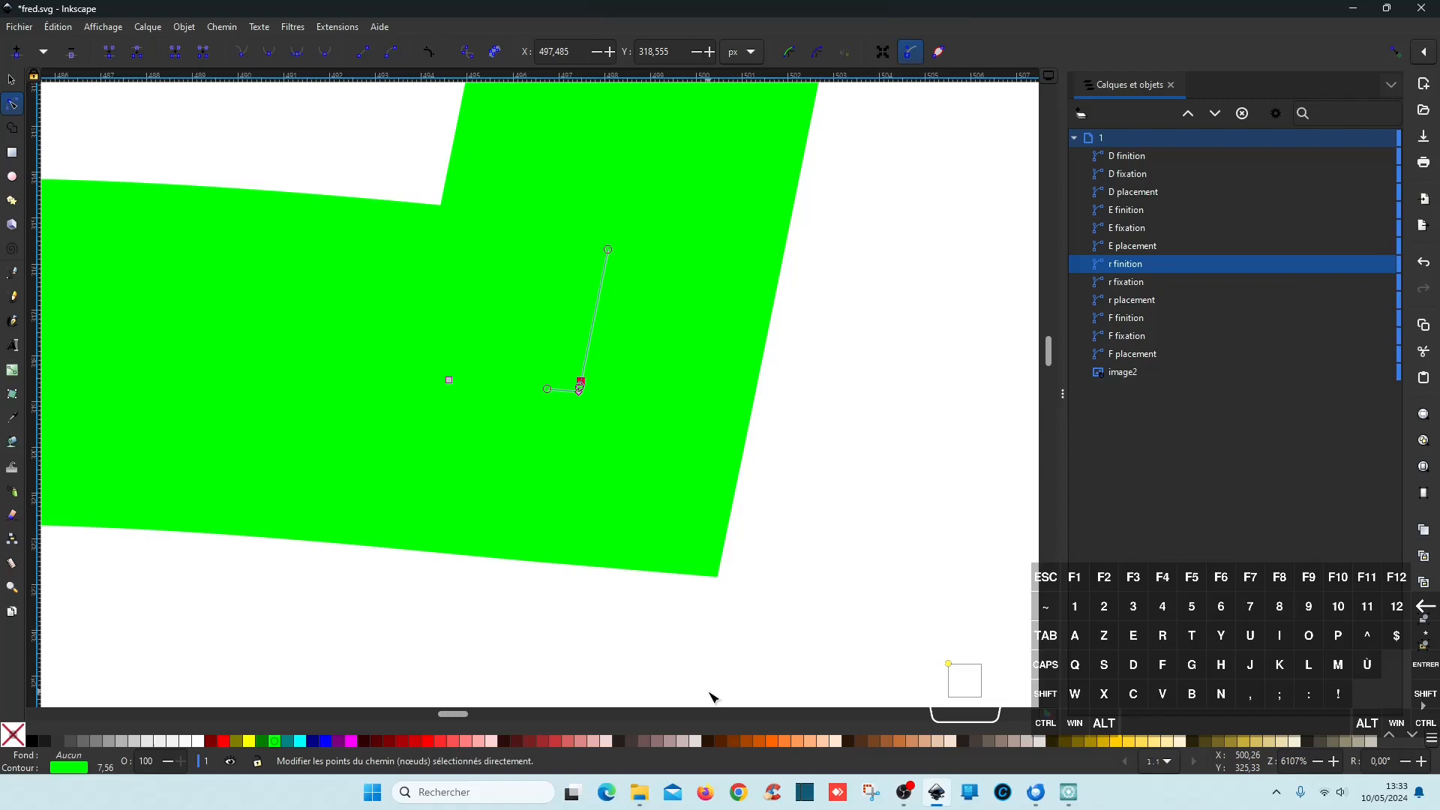
key("Delete")
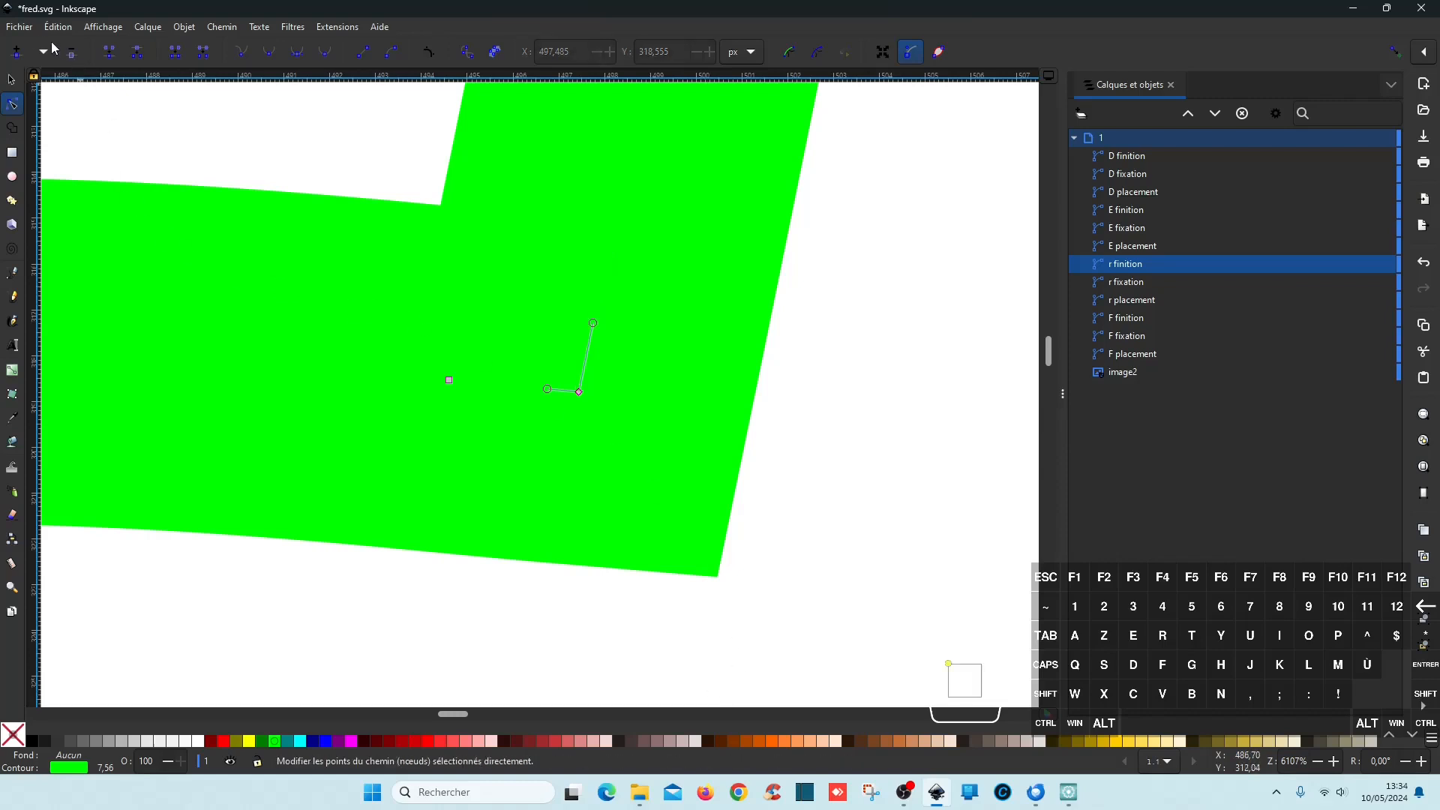
left_click(19, 30)
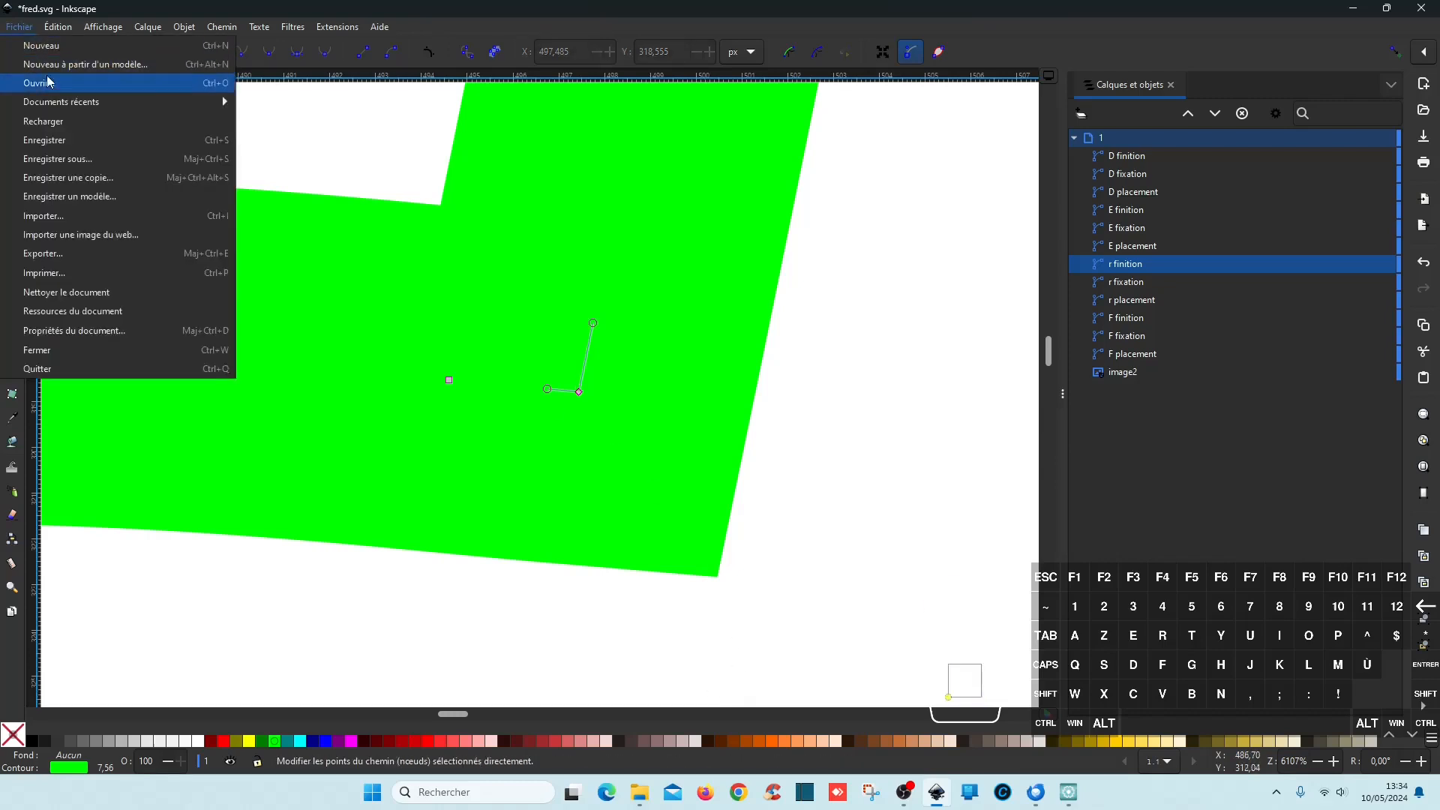
left_click(54, 142)
- Switch to Artistic Digitizer, close the old design and reopen Downloads/fred.svg from the recent files
left_click(1353, 8)
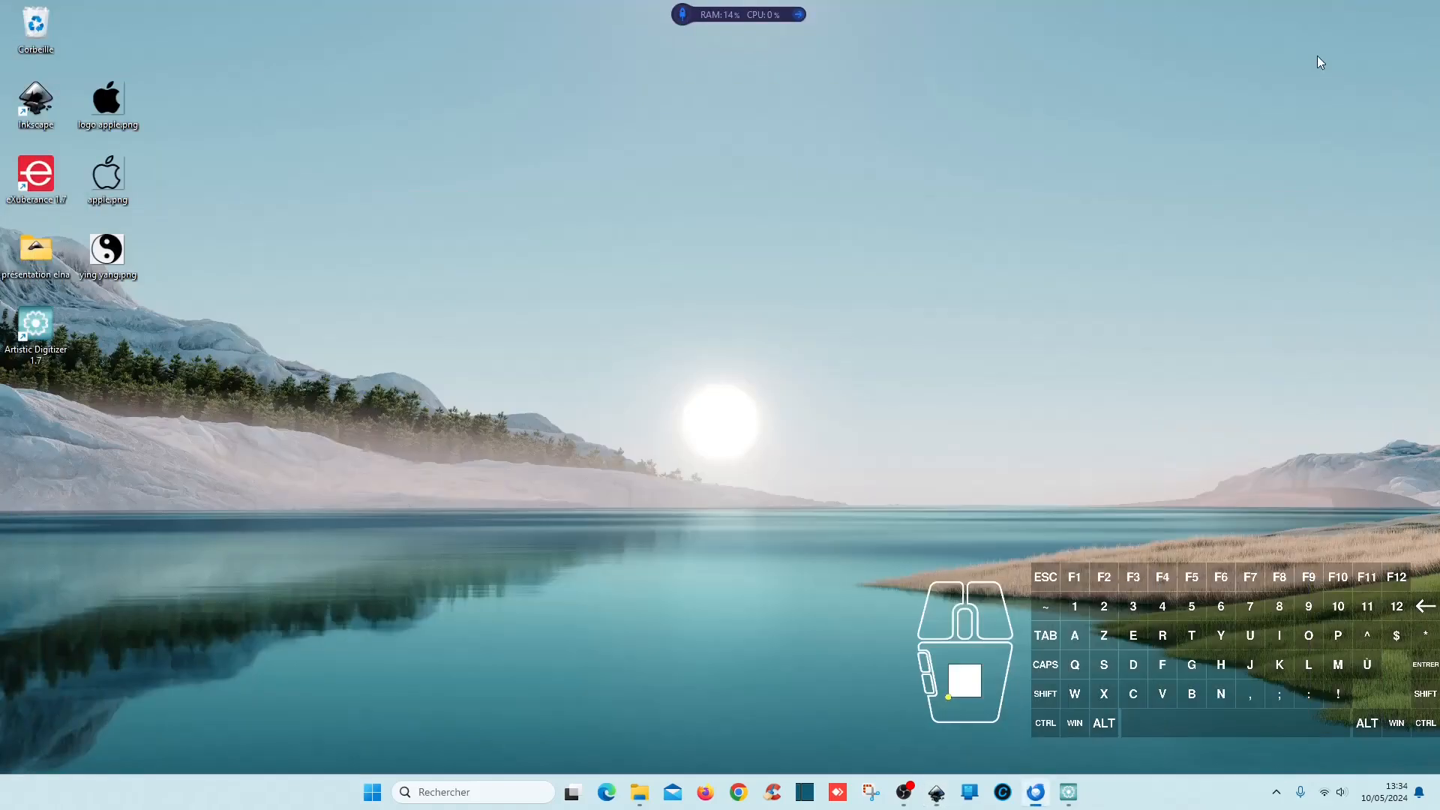
mouse_move(1068, 794)
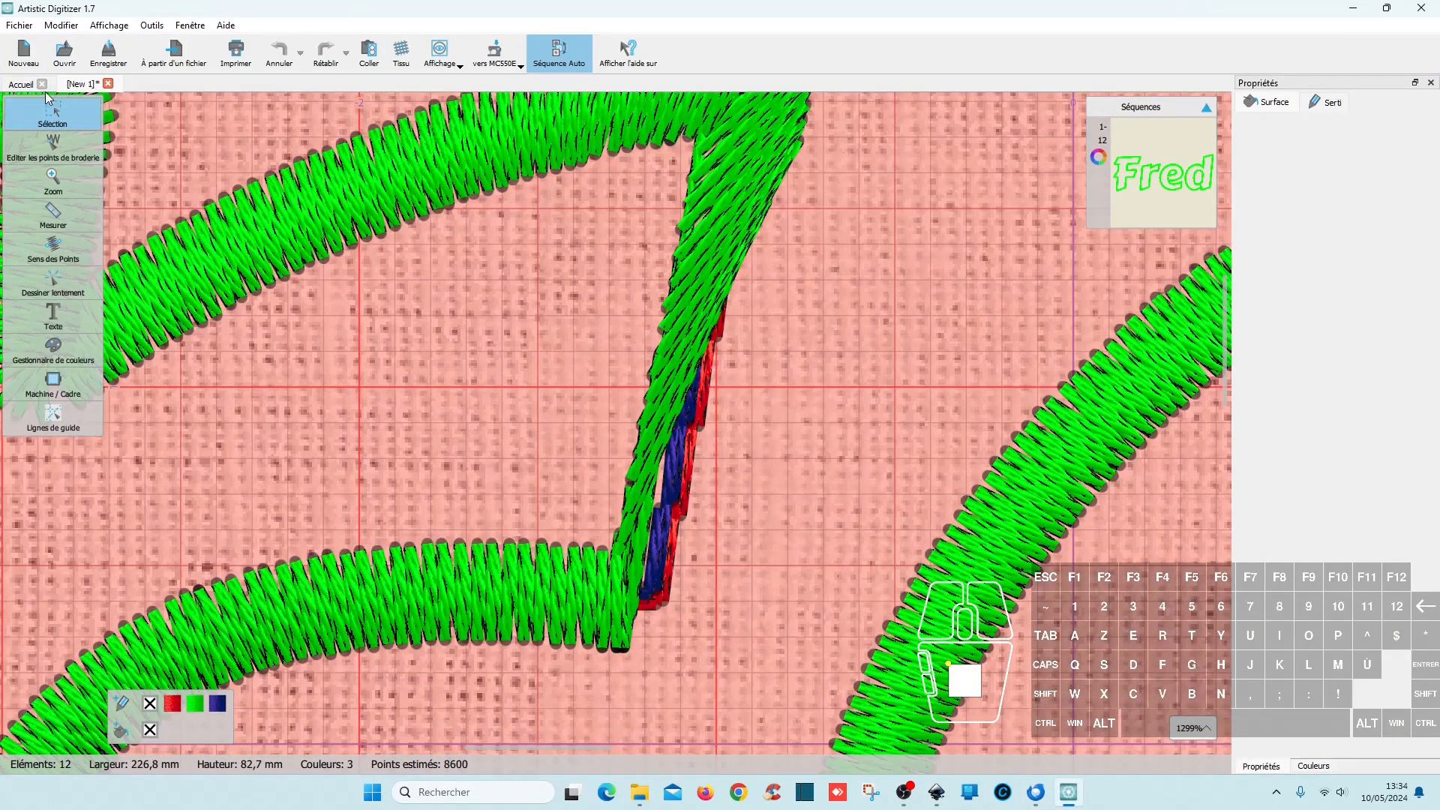
left_click(109, 84)
left_click(762, 420)
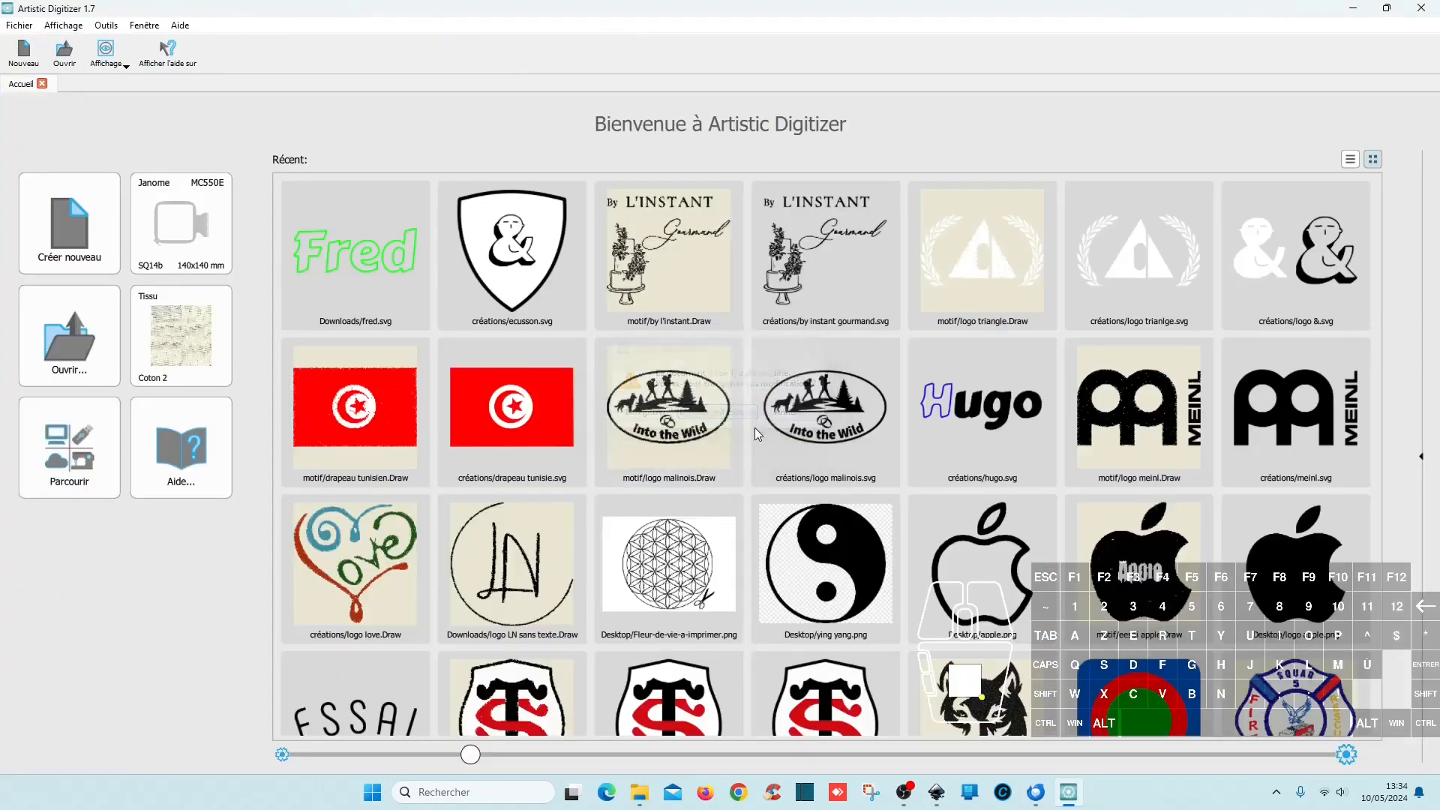
left_click(401, 321)
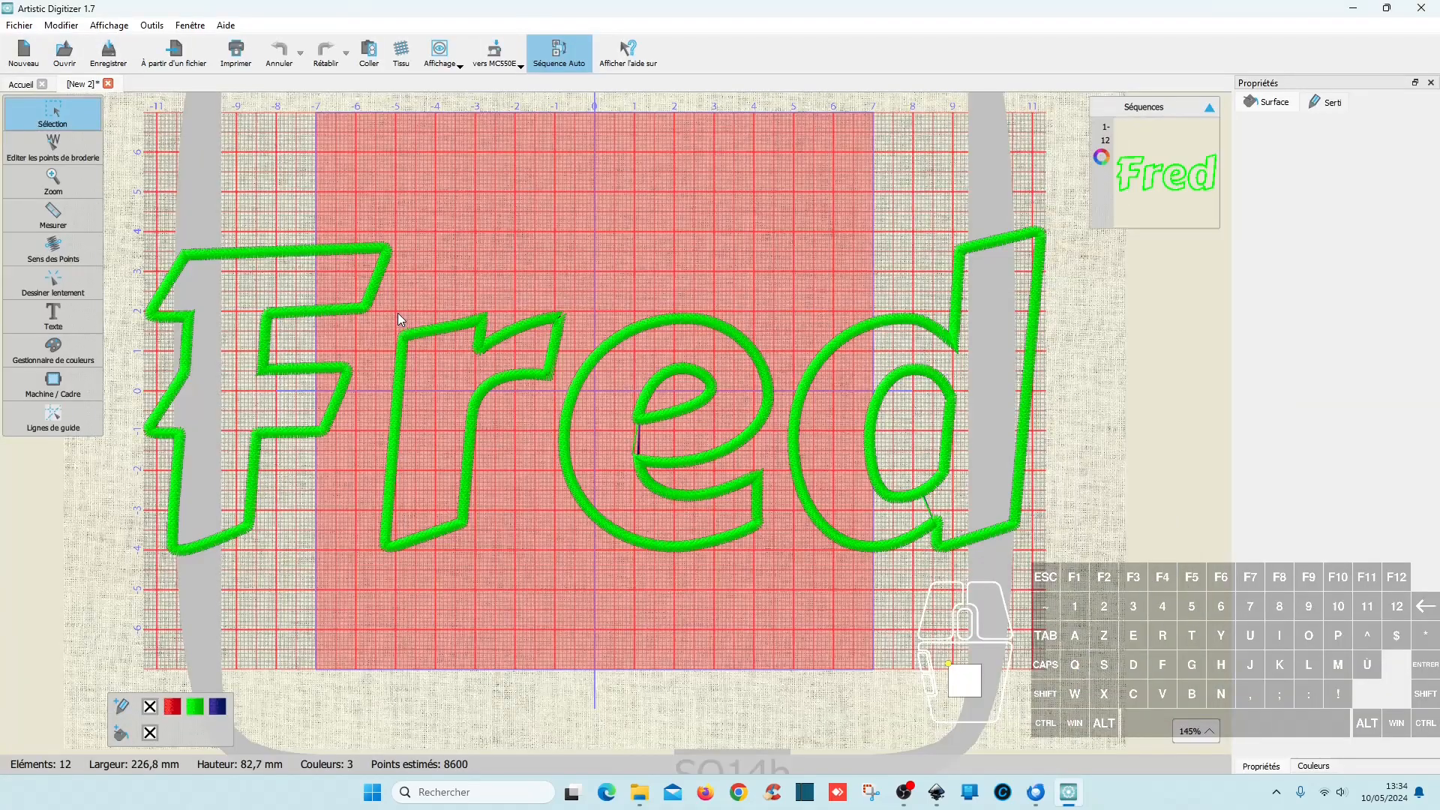
- Inspect the satin stitching at the corners of the letter r, comparing the lower arm corner with the upper tip and the notch
scroll(619, 347, "up", 5)
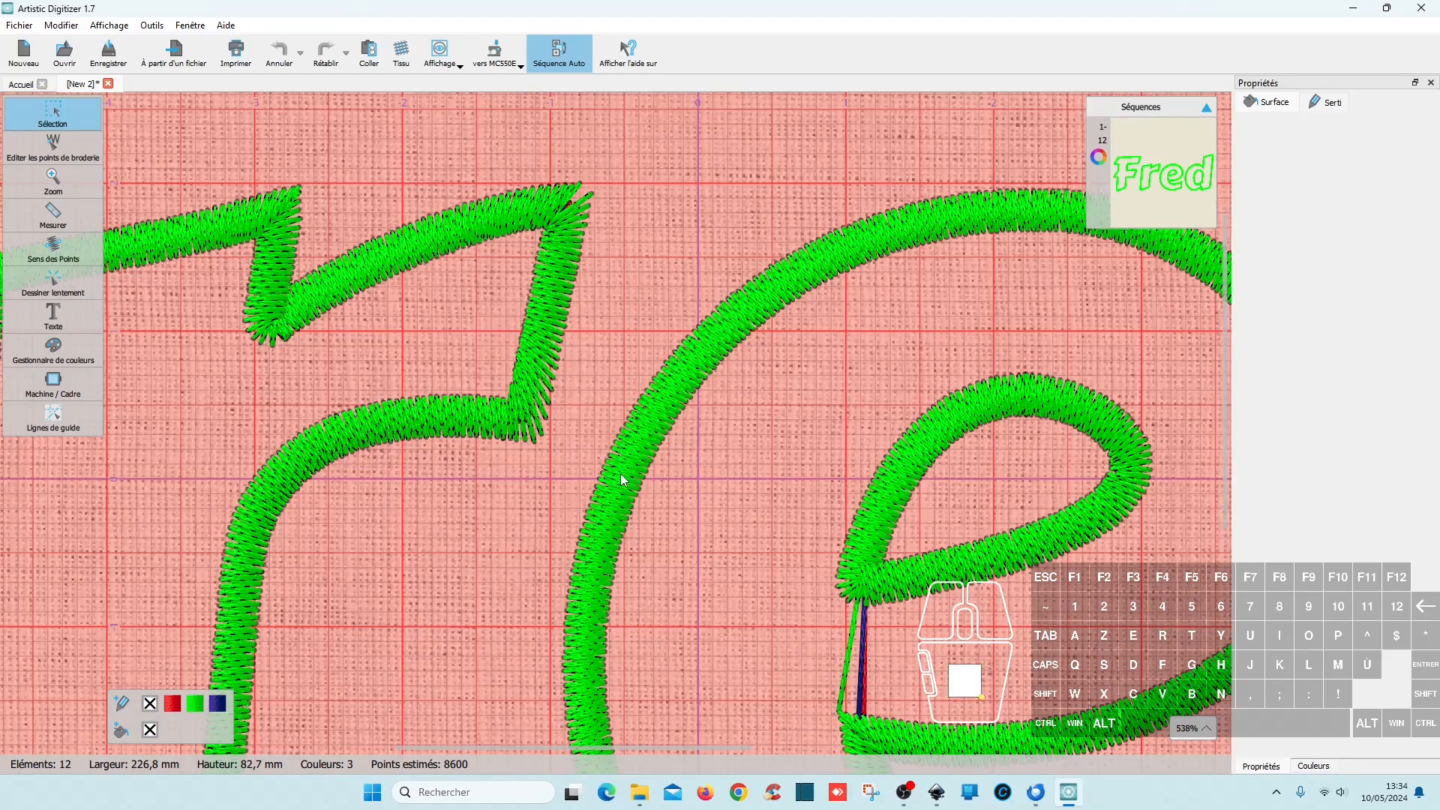
scroll(554, 268, "down", 2)
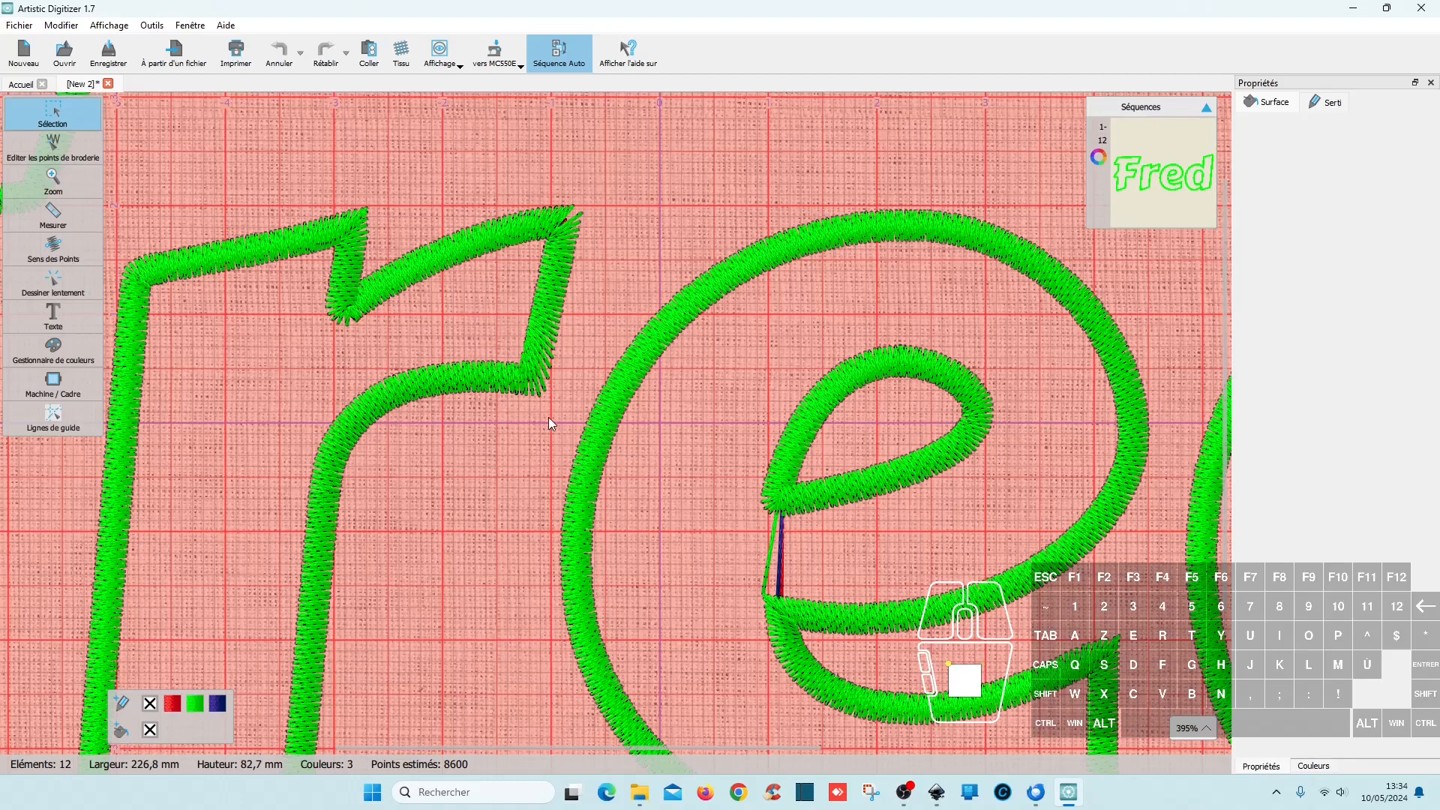
scroll(343, 318, "up", 5)
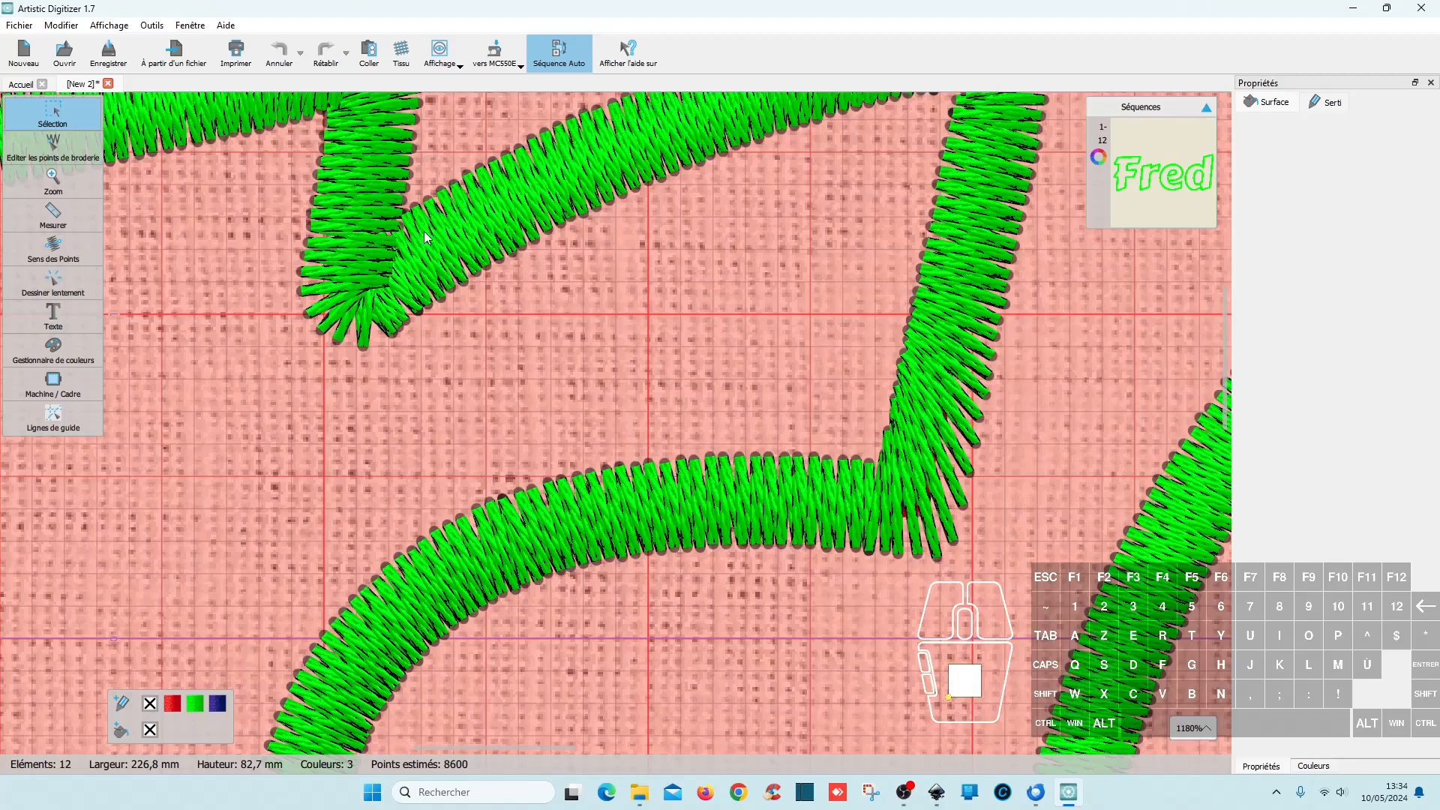
scroll(428, 327, "down", 5)
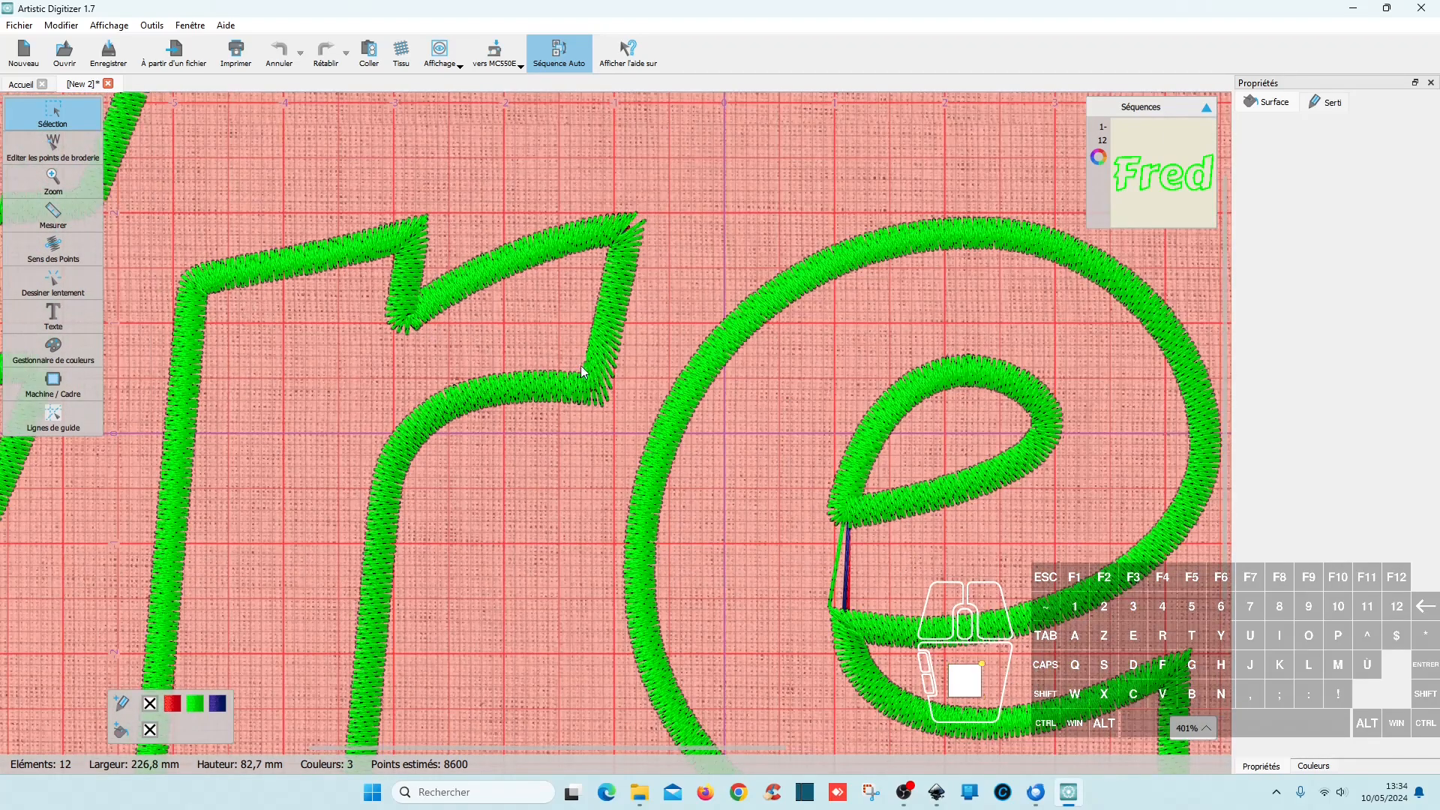
scroll(579, 395, "up", 7)
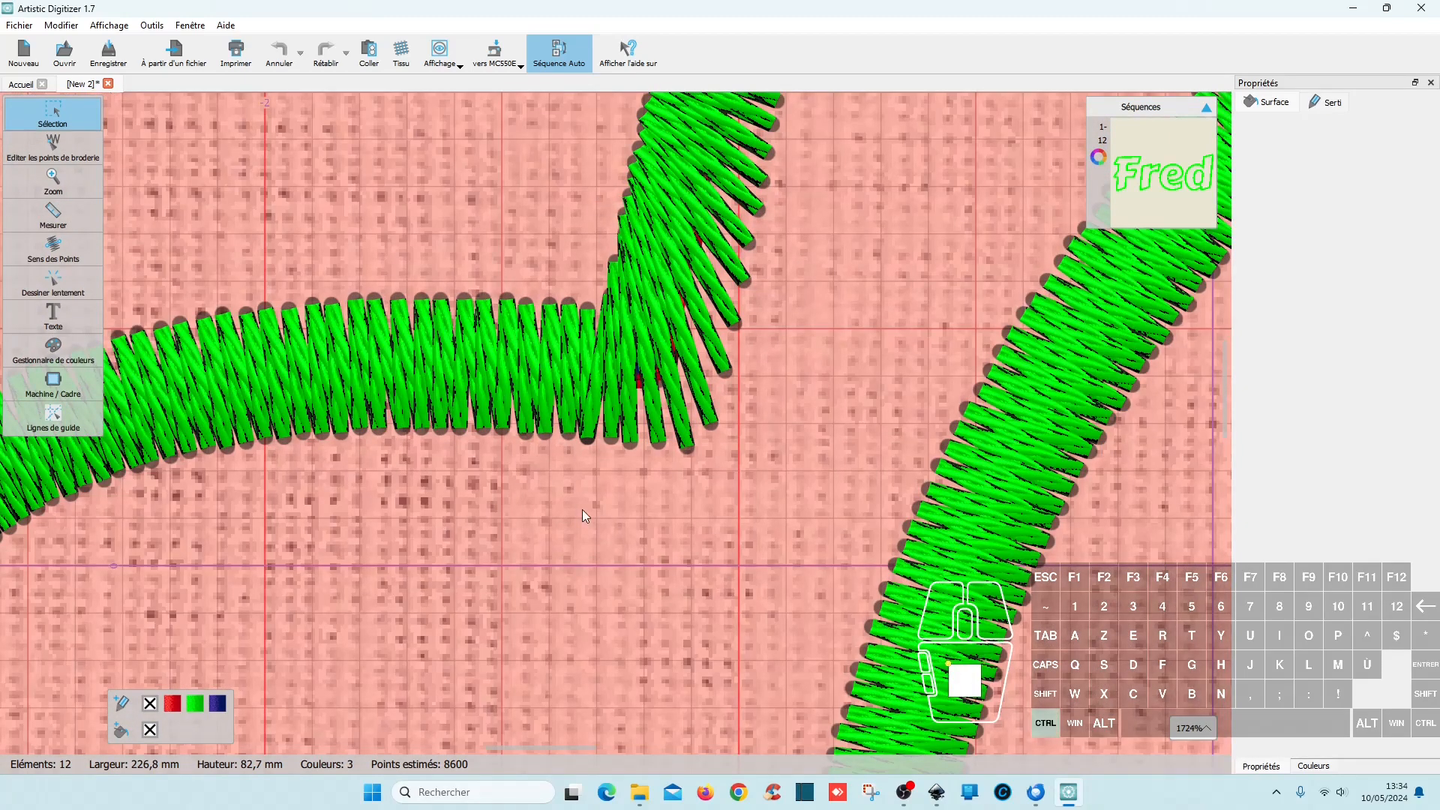
scroll(582, 508, "down", 6)
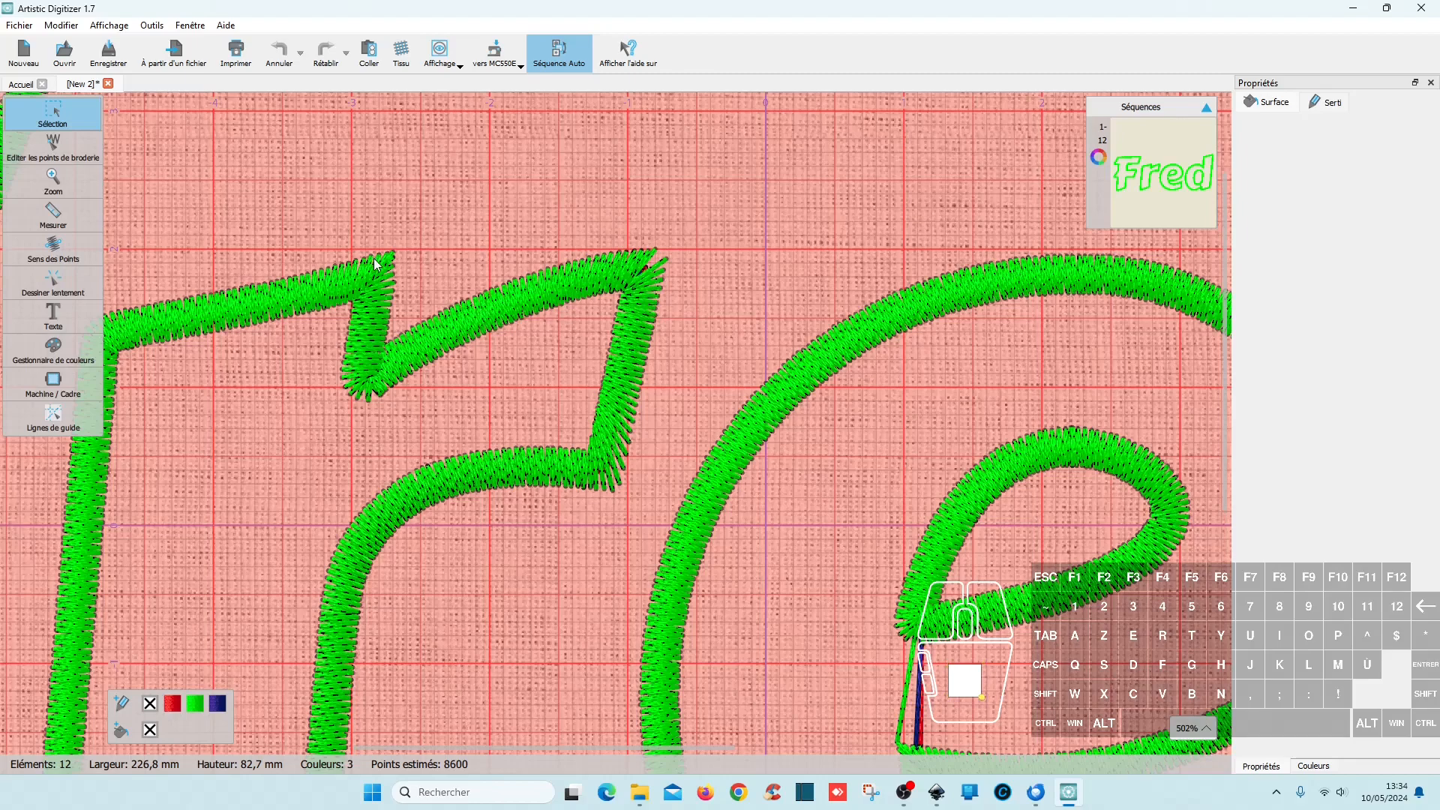
scroll(378, 264, "up", 4, "ctrl")
scroll(403, 294, "down", 5, "ctrl")
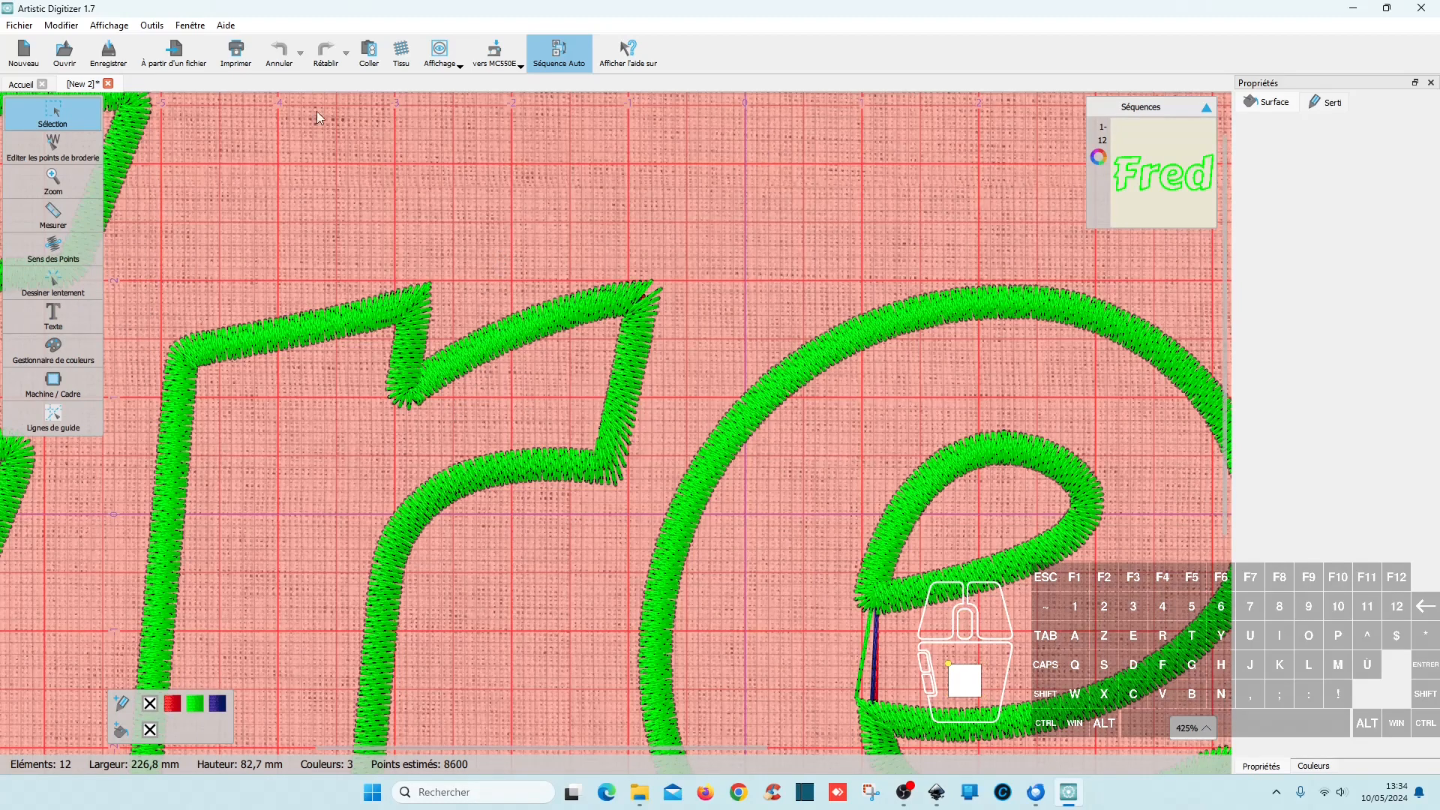
- Switch to Inkscape and examine the r finition nodes at the upper tip of the arm, then deselect the path
left_click(1353, 8)
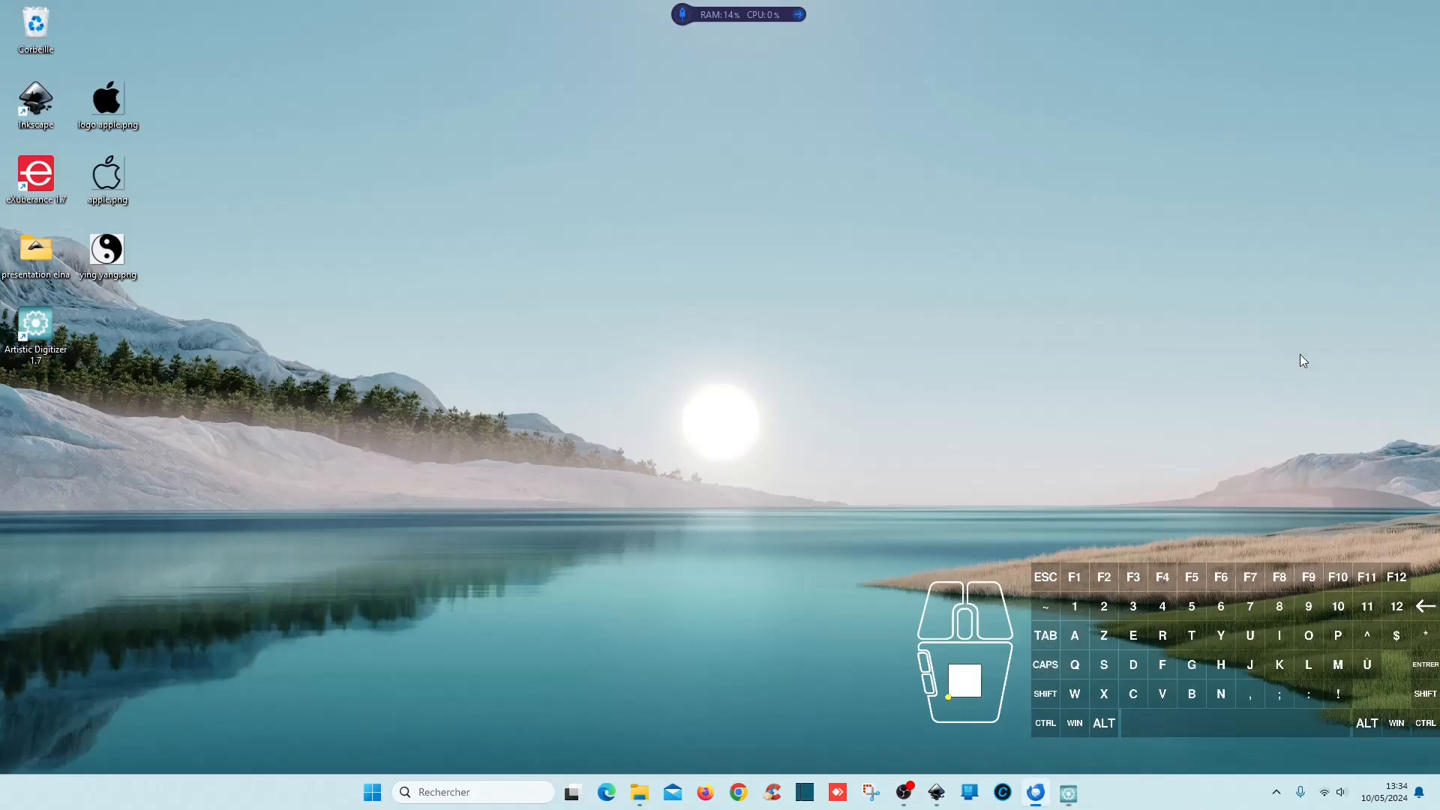
left_click(946, 793)
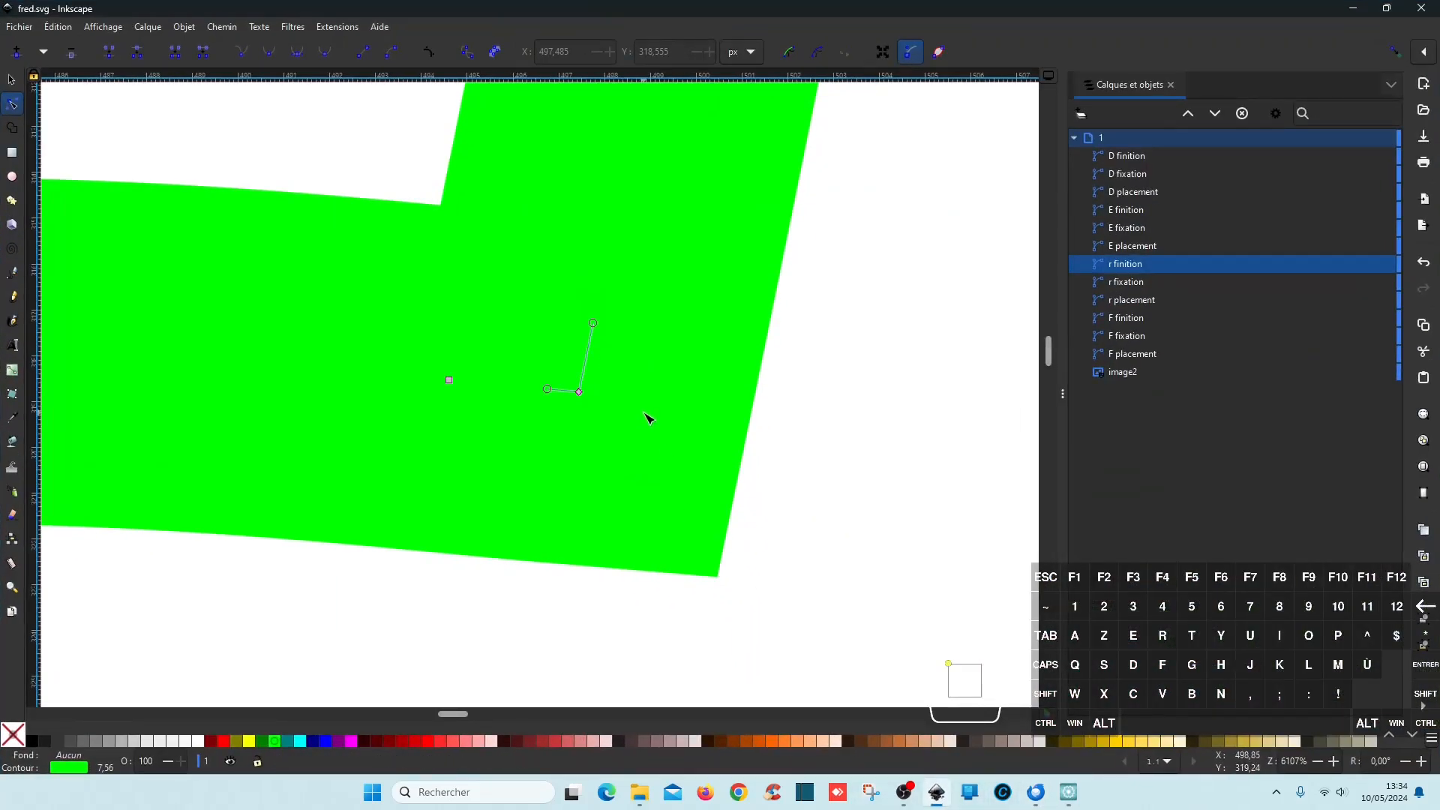
scroll(654, 431, "down", 3)
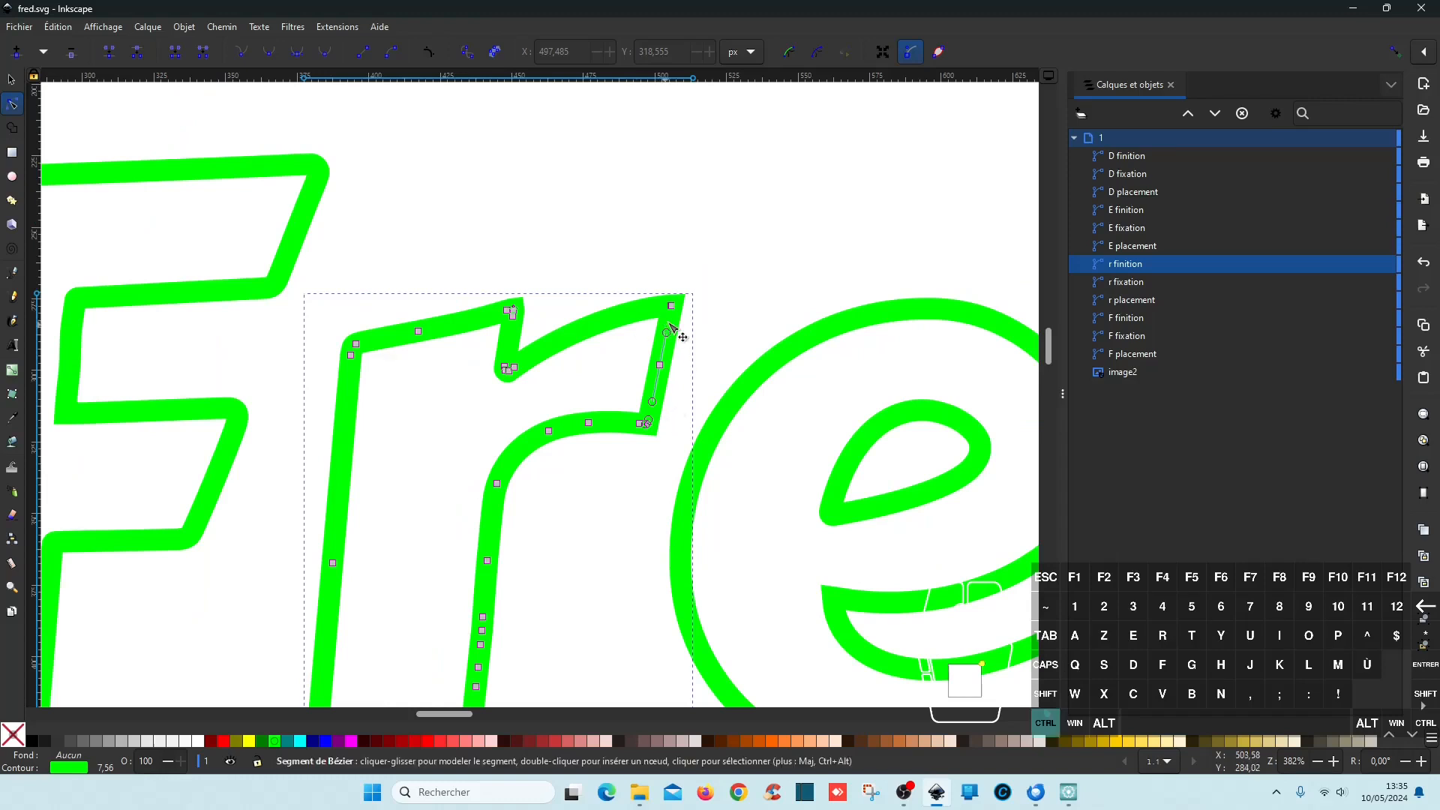
scroll(701, 316, "up", 4)
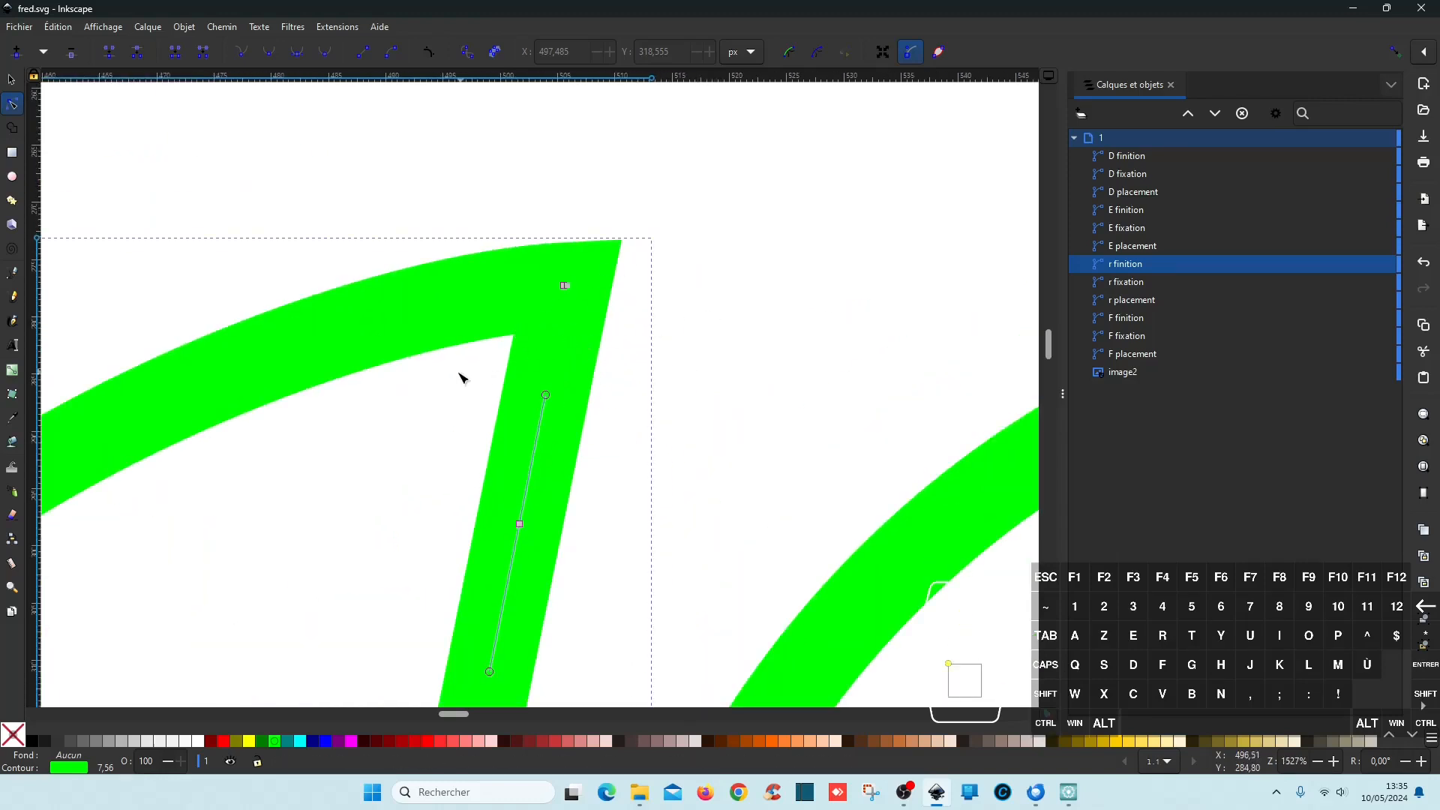
scroll(726, 334, "down", 5)
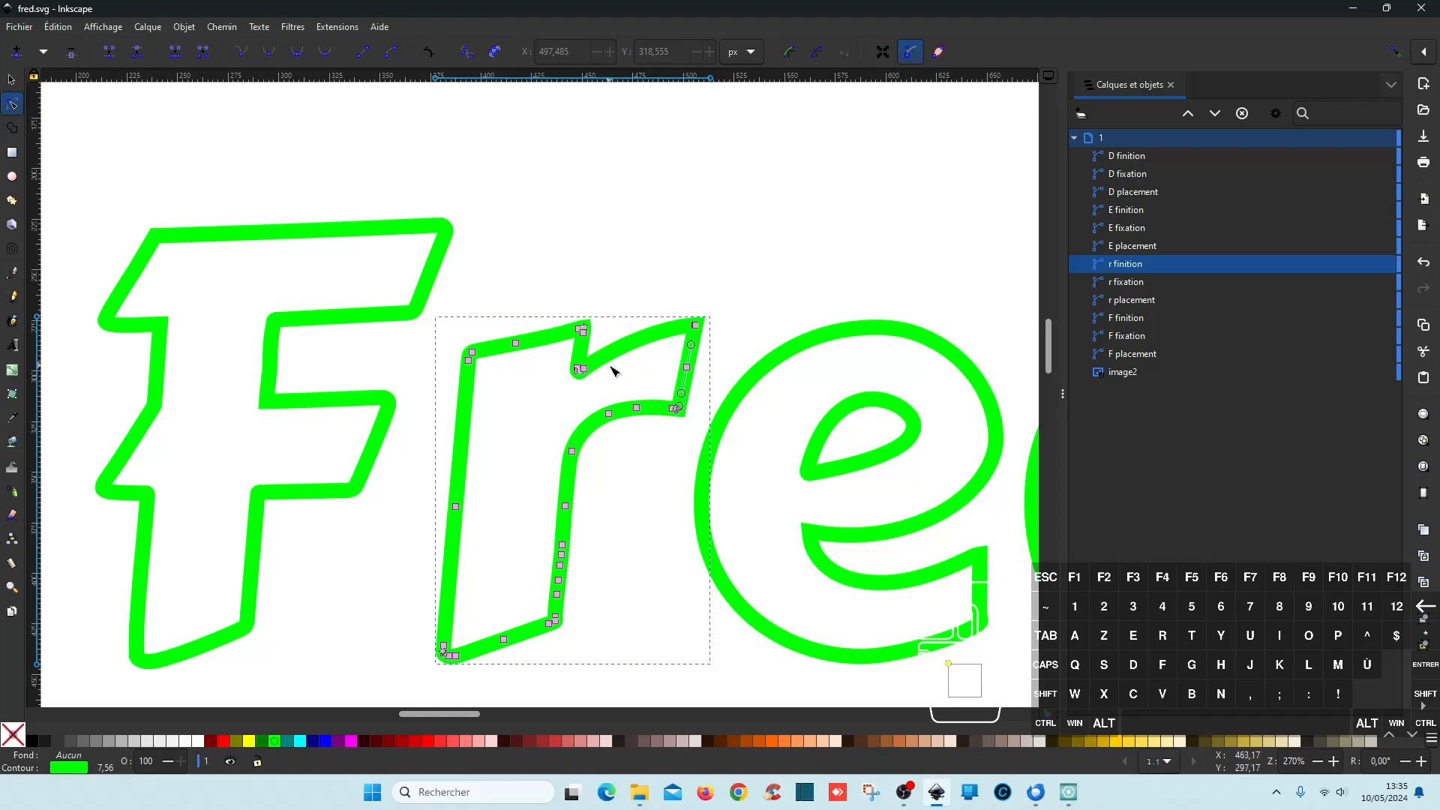
left_click(753, 325)
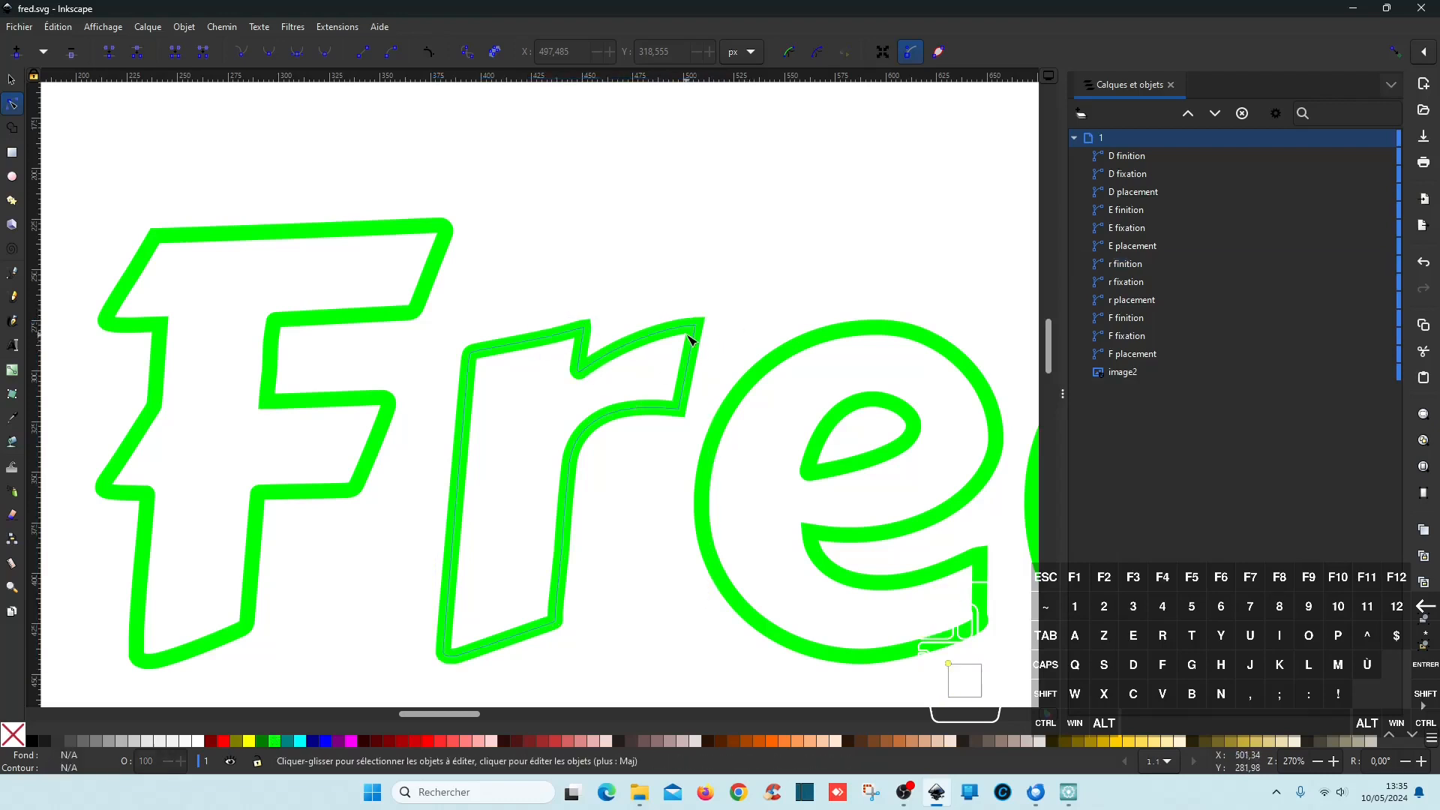
- Draw a closed five-point straight-sided path with the Pen tool around the r's upper stroke, crossing the notch peak and the arm tip diagonally
left_click(1131, 283)
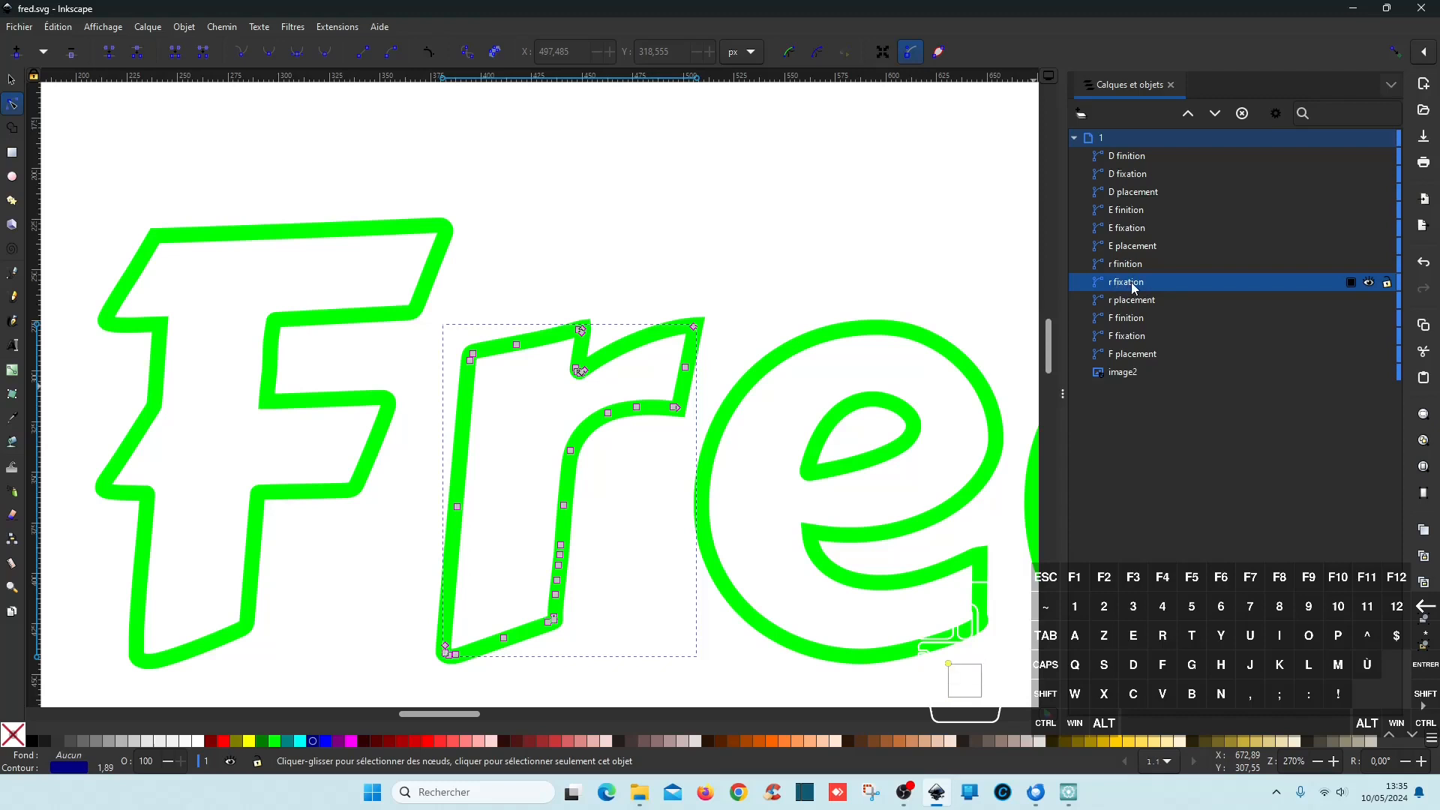
left_click(13, 273)
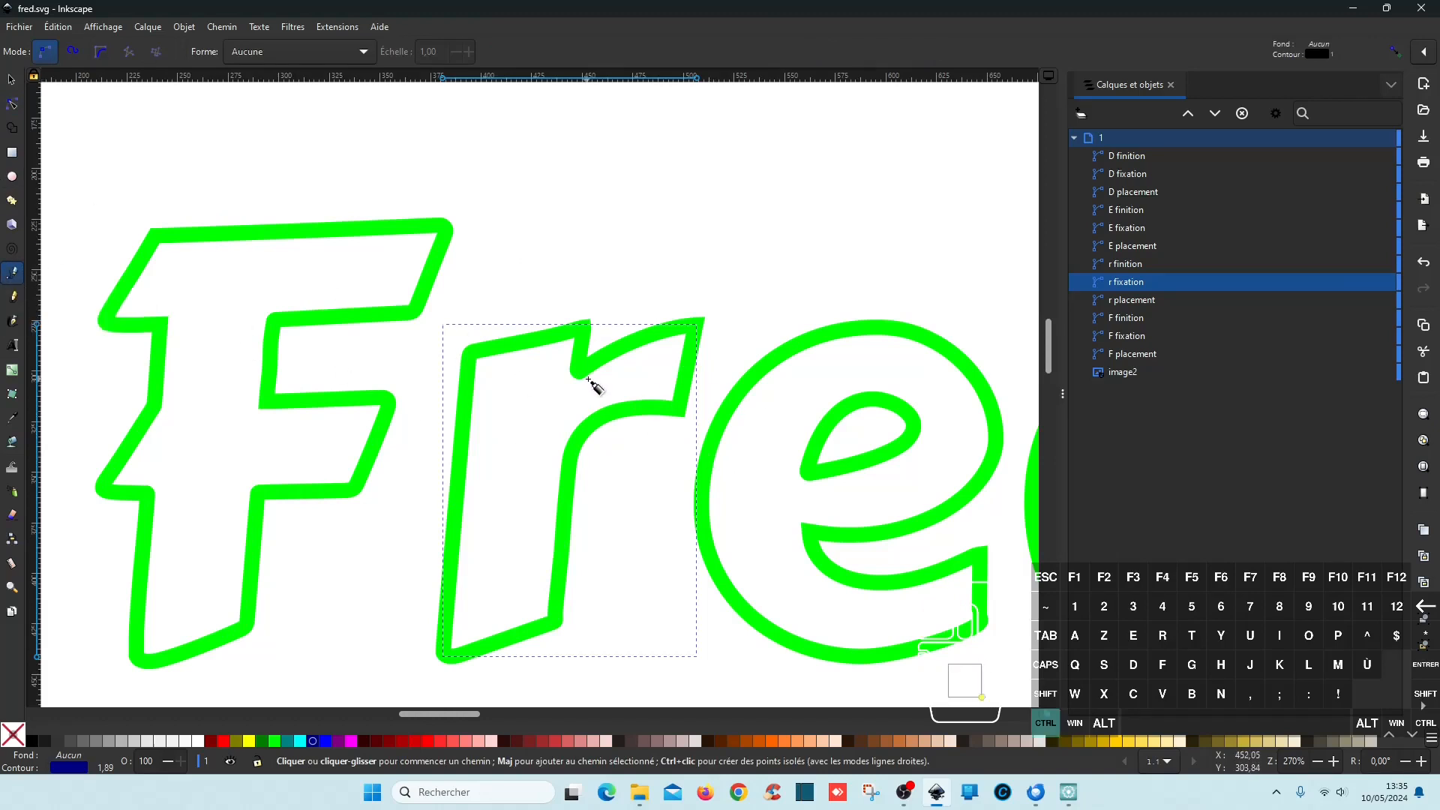
scroll(607, 383, "up", 2, "ctrl")
scroll(620, 411, "up", 1, "ctrl")
left_click_drag(620, 411, 615, 412)
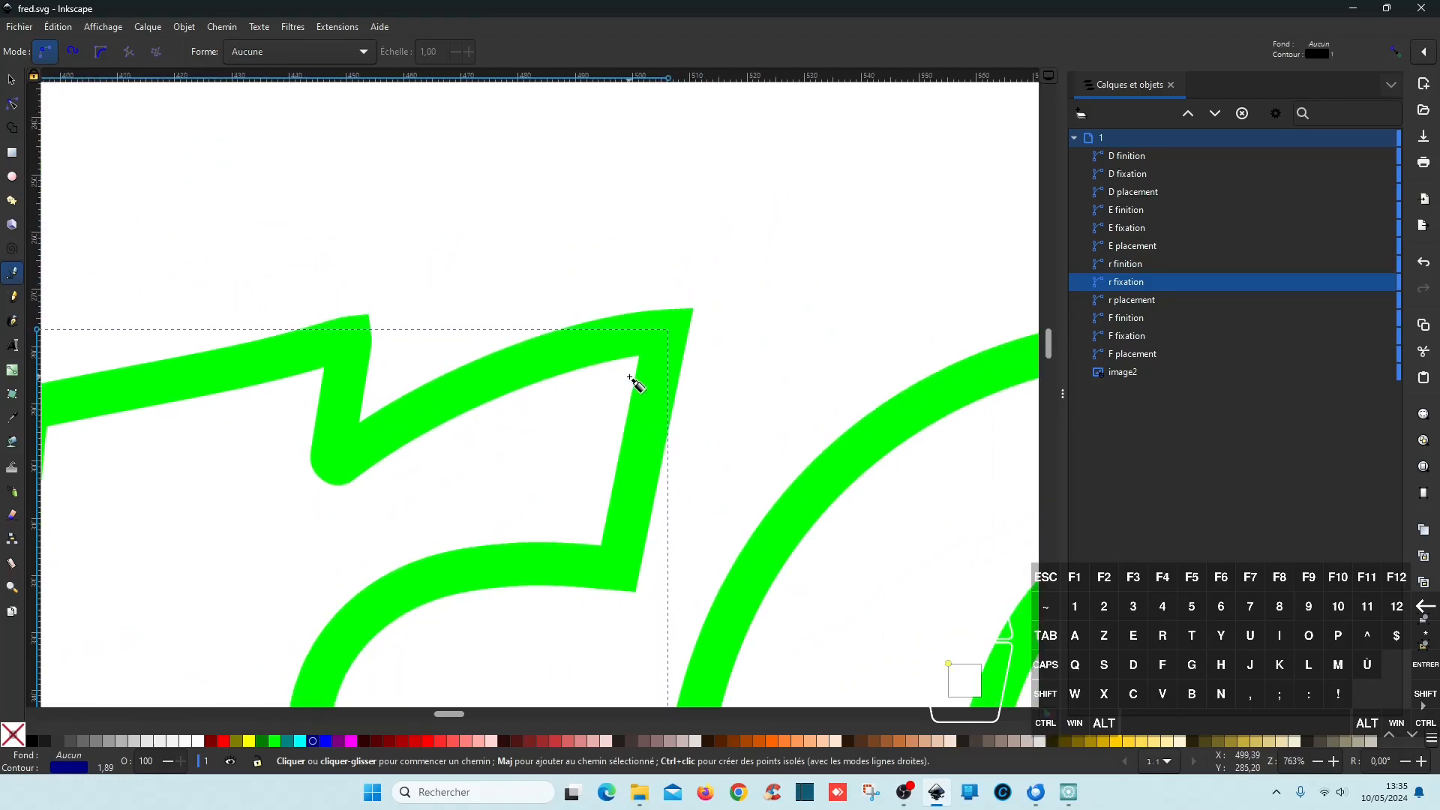
left_click(759, 260)
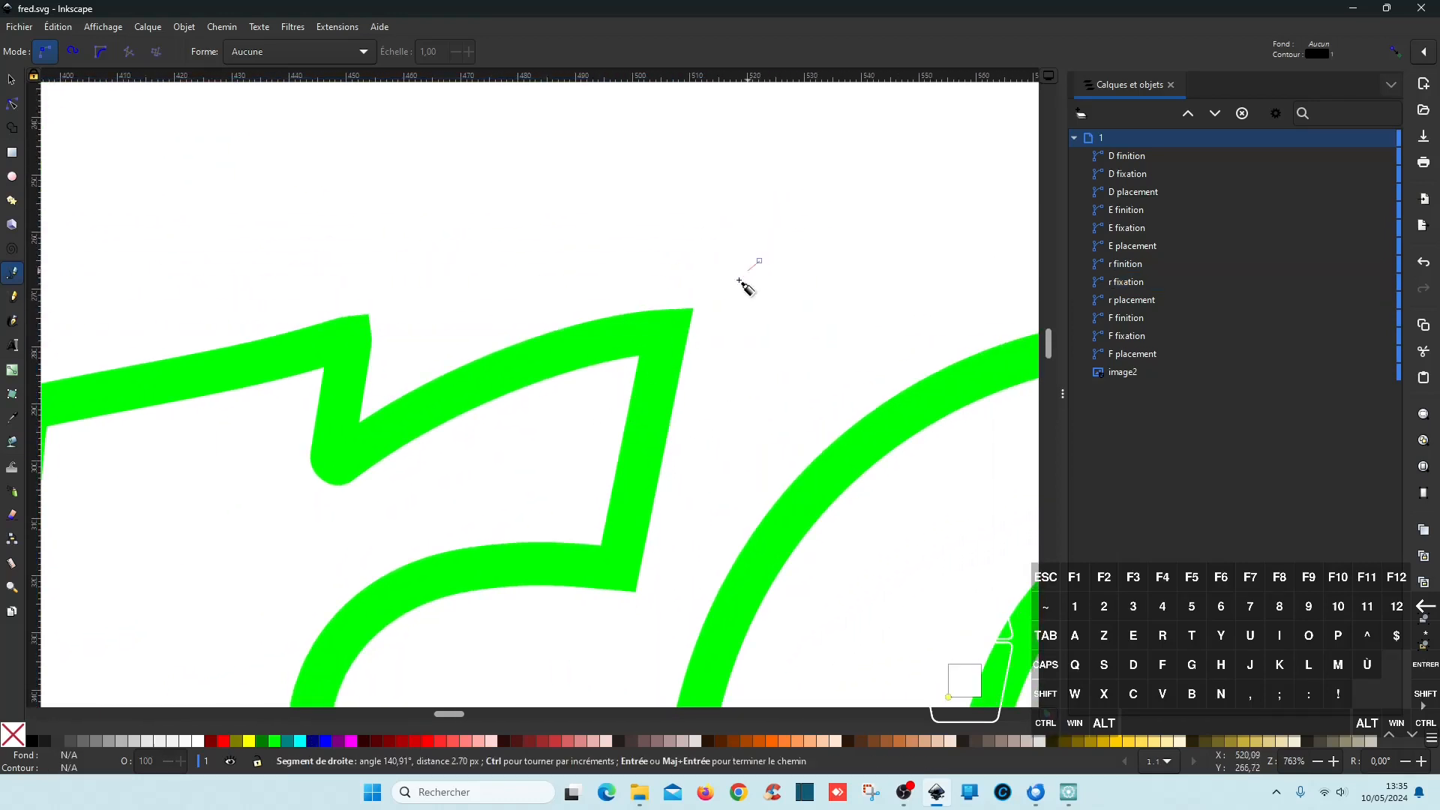
left_click(584, 401)
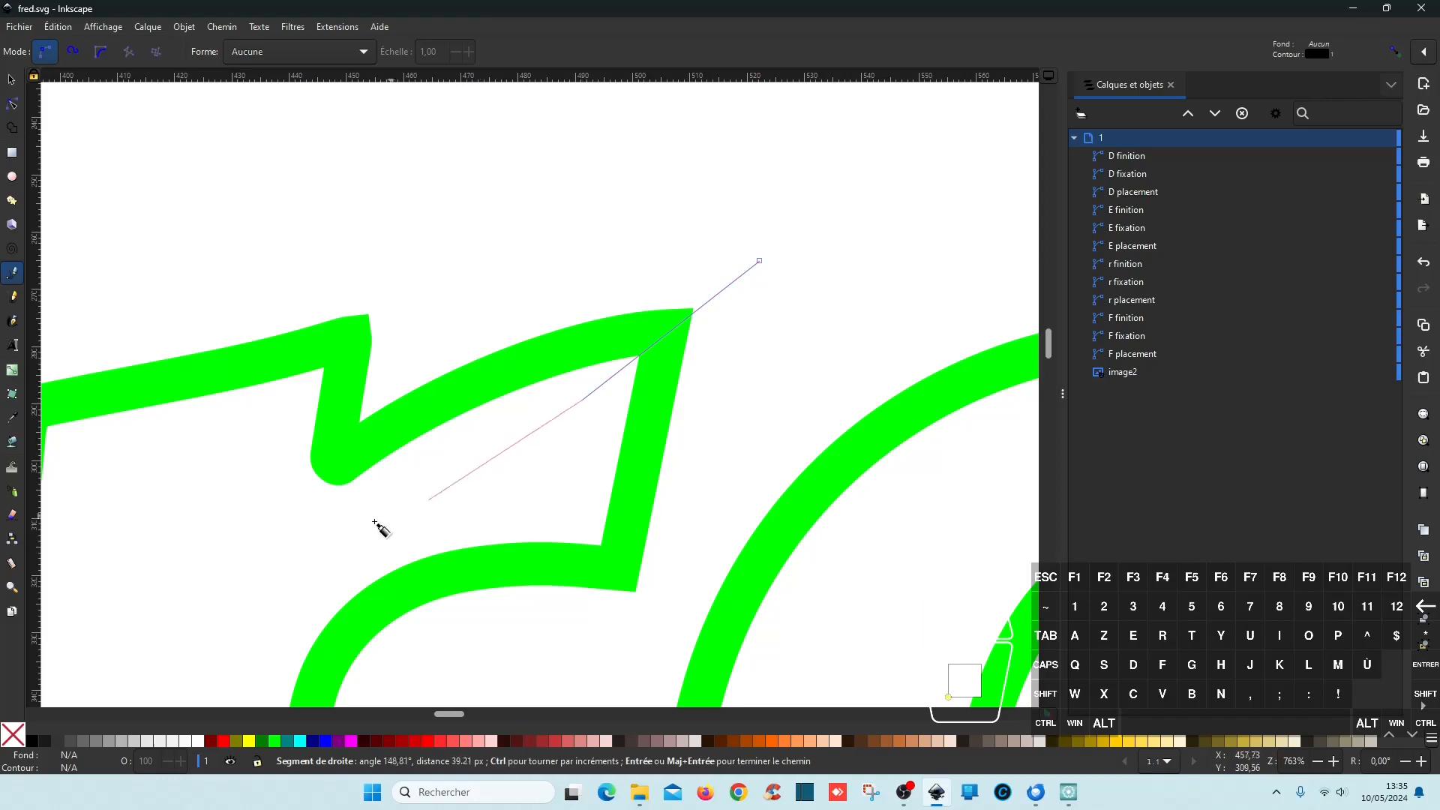
left_click(276, 548)
left_click(278, 411)
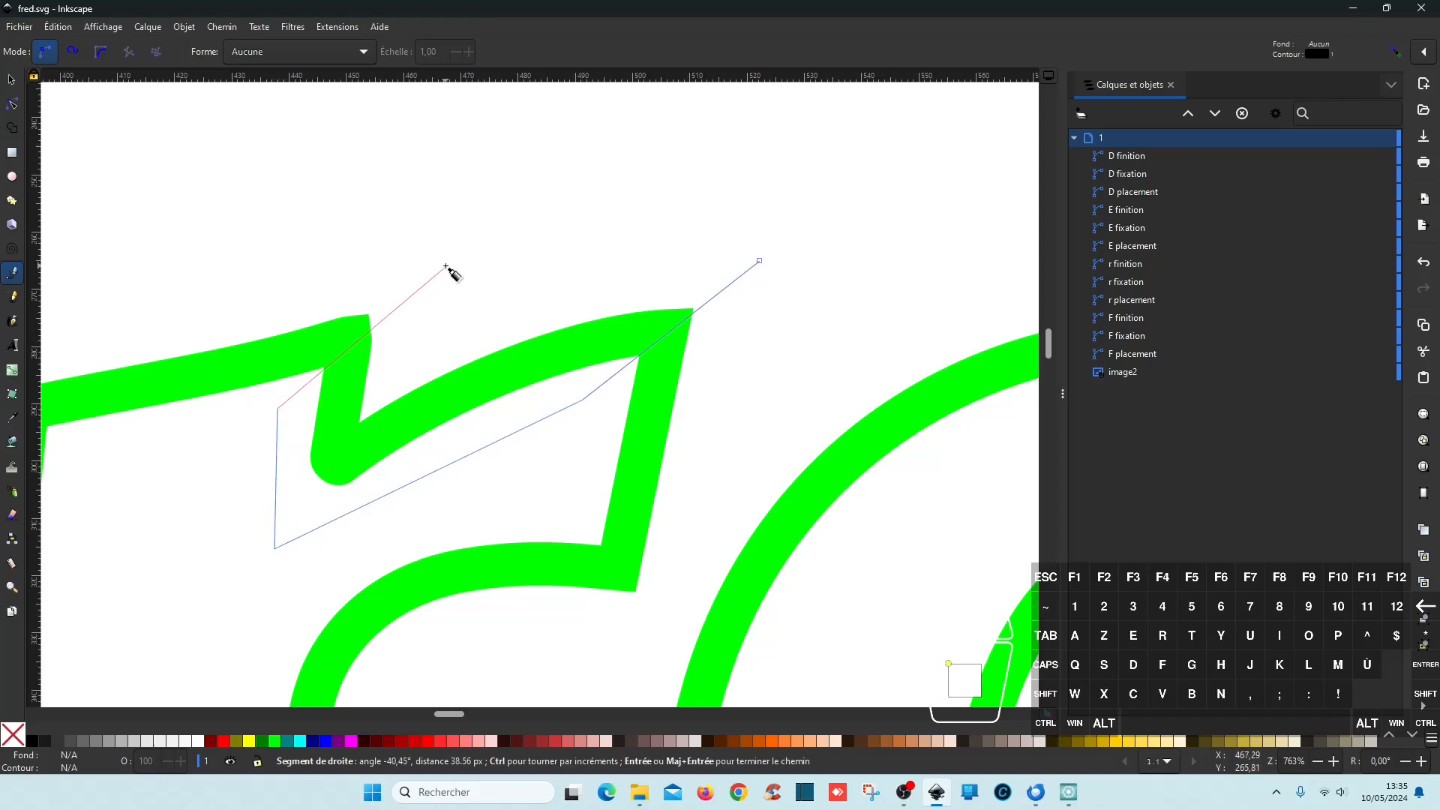
left_click(447, 264)
left_click(759, 260)
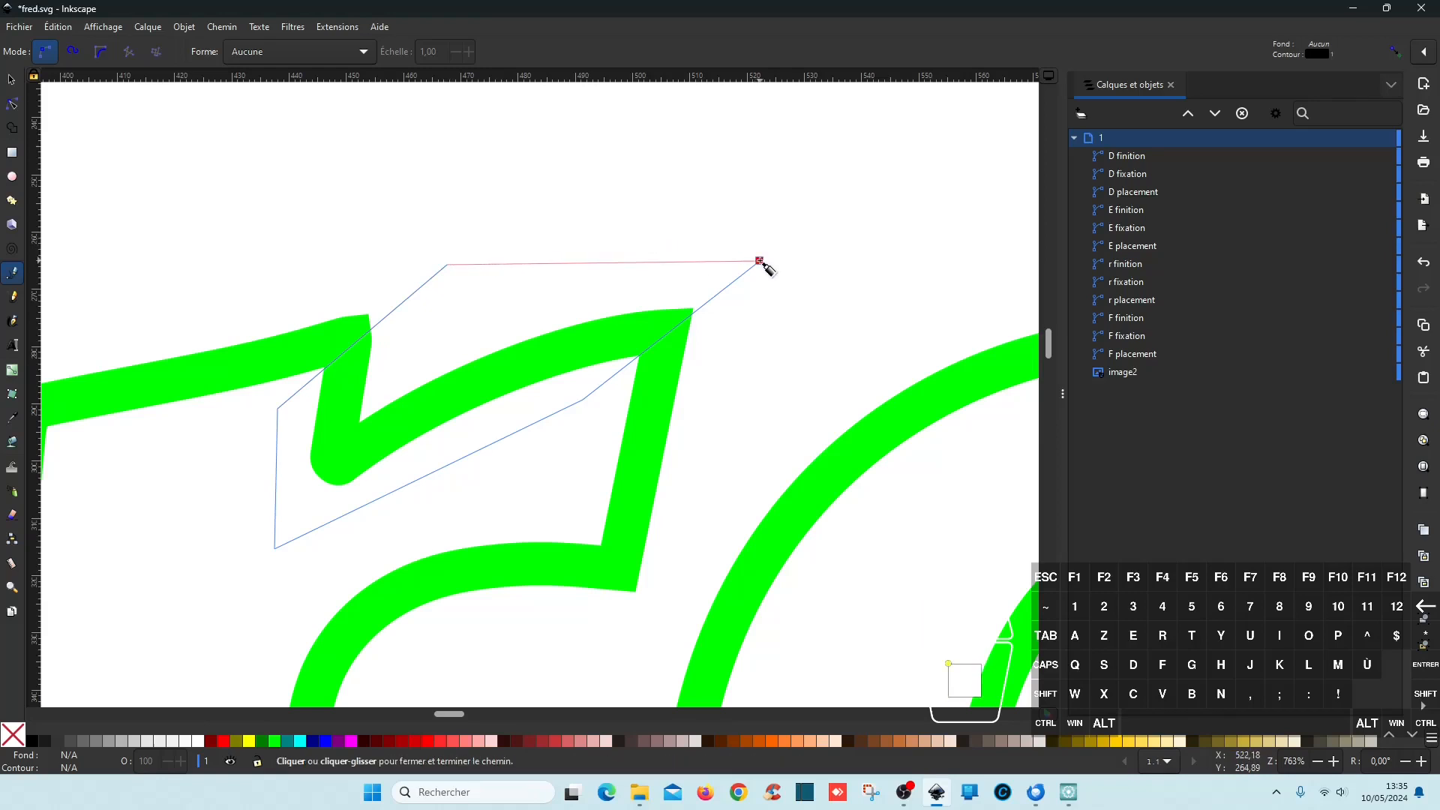
- Set the new path's stroke width to 0.1 px and adjust the two nodes of the edge that cuts diagonally through the notch peak
right_click(109, 771)
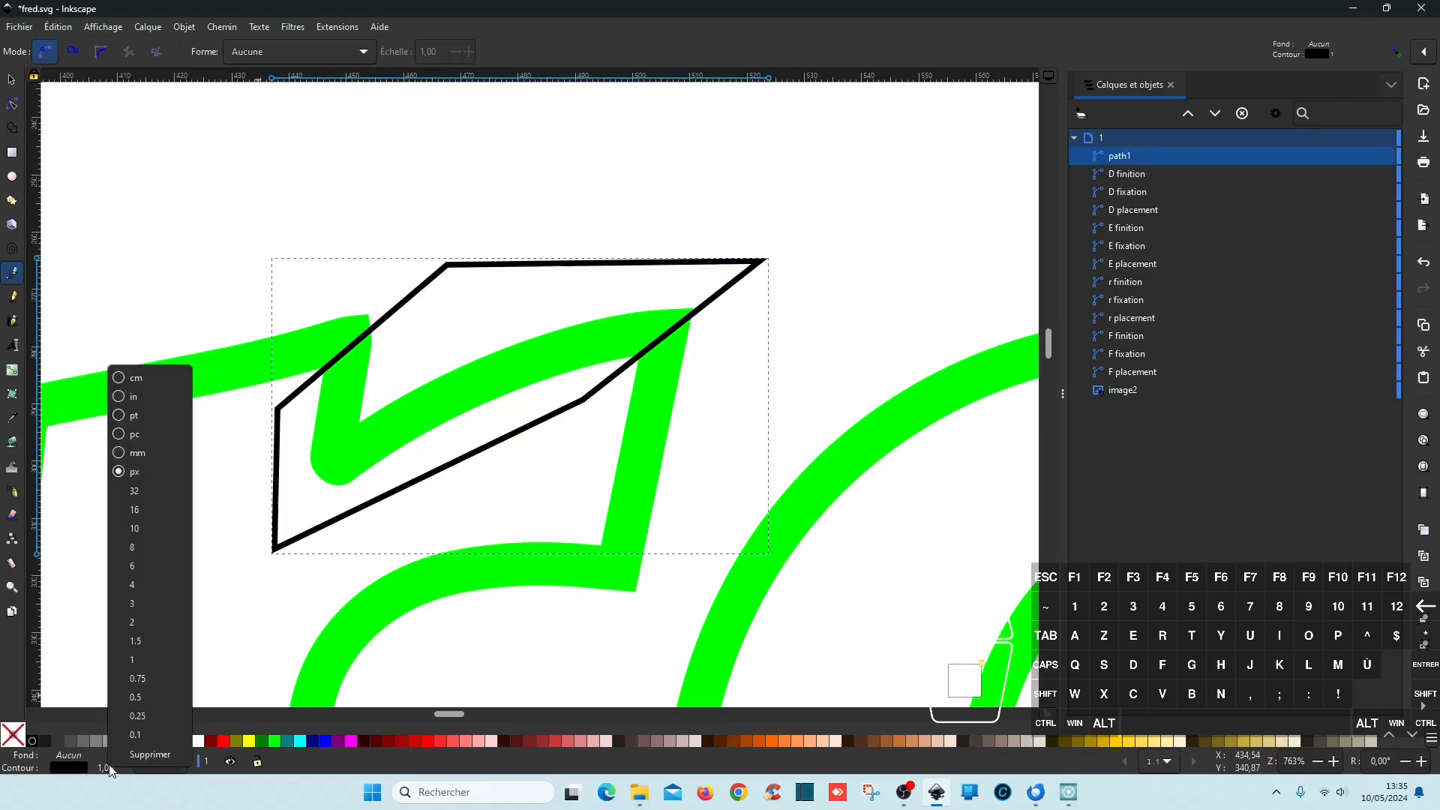
left_click(138, 737)
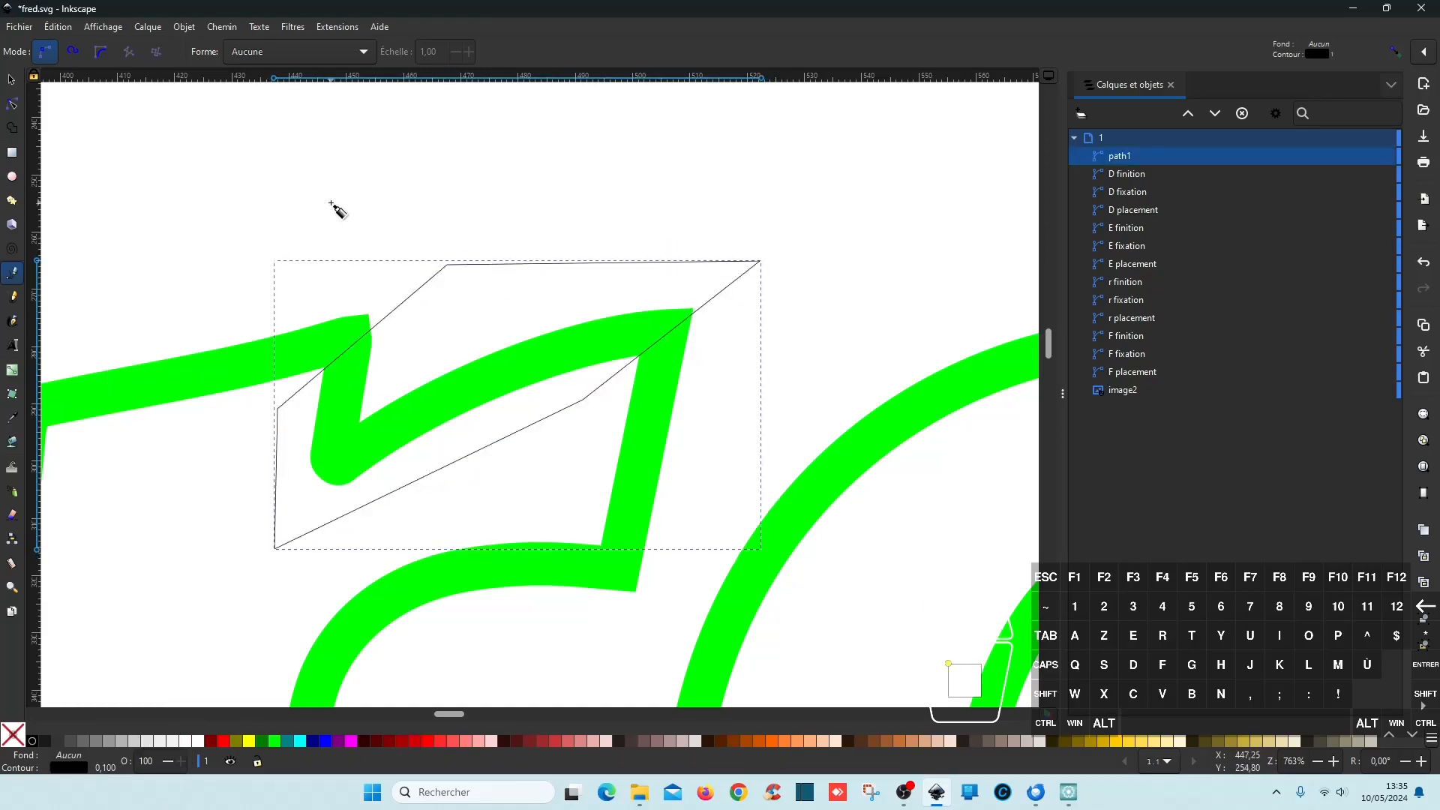
left_click(12, 103)
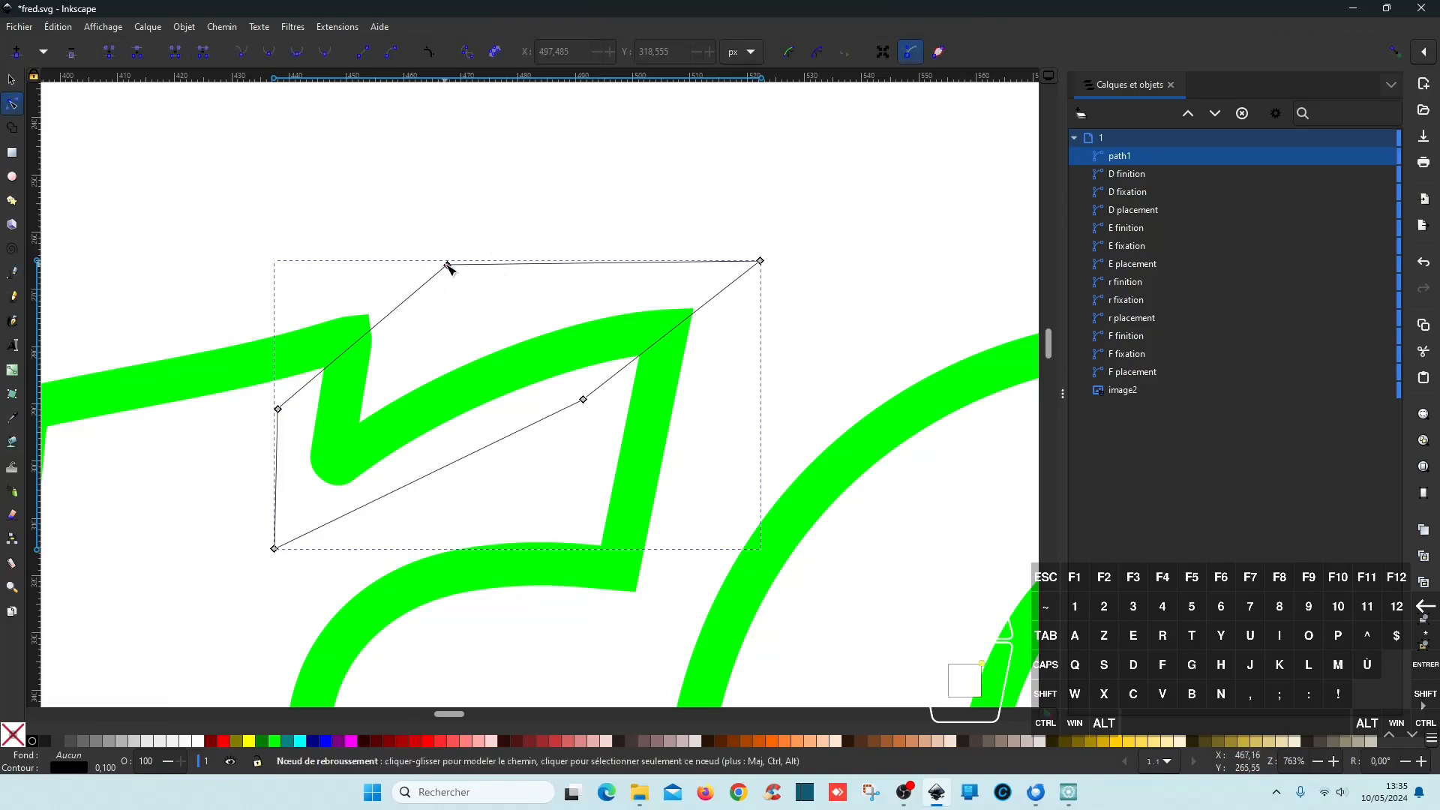
left_click_drag(448, 266, 435, 249)
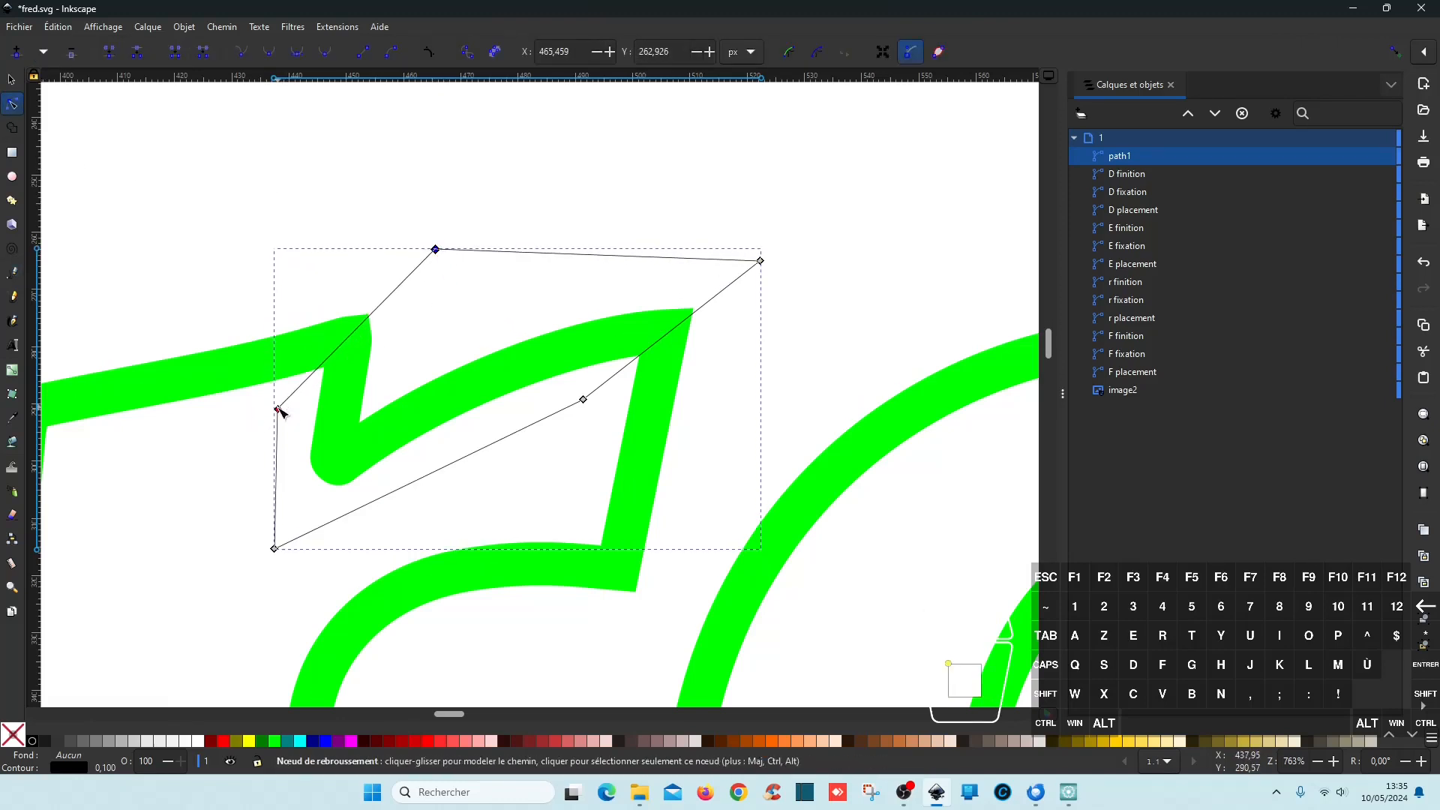
left_click_drag(278, 409, 288, 410)
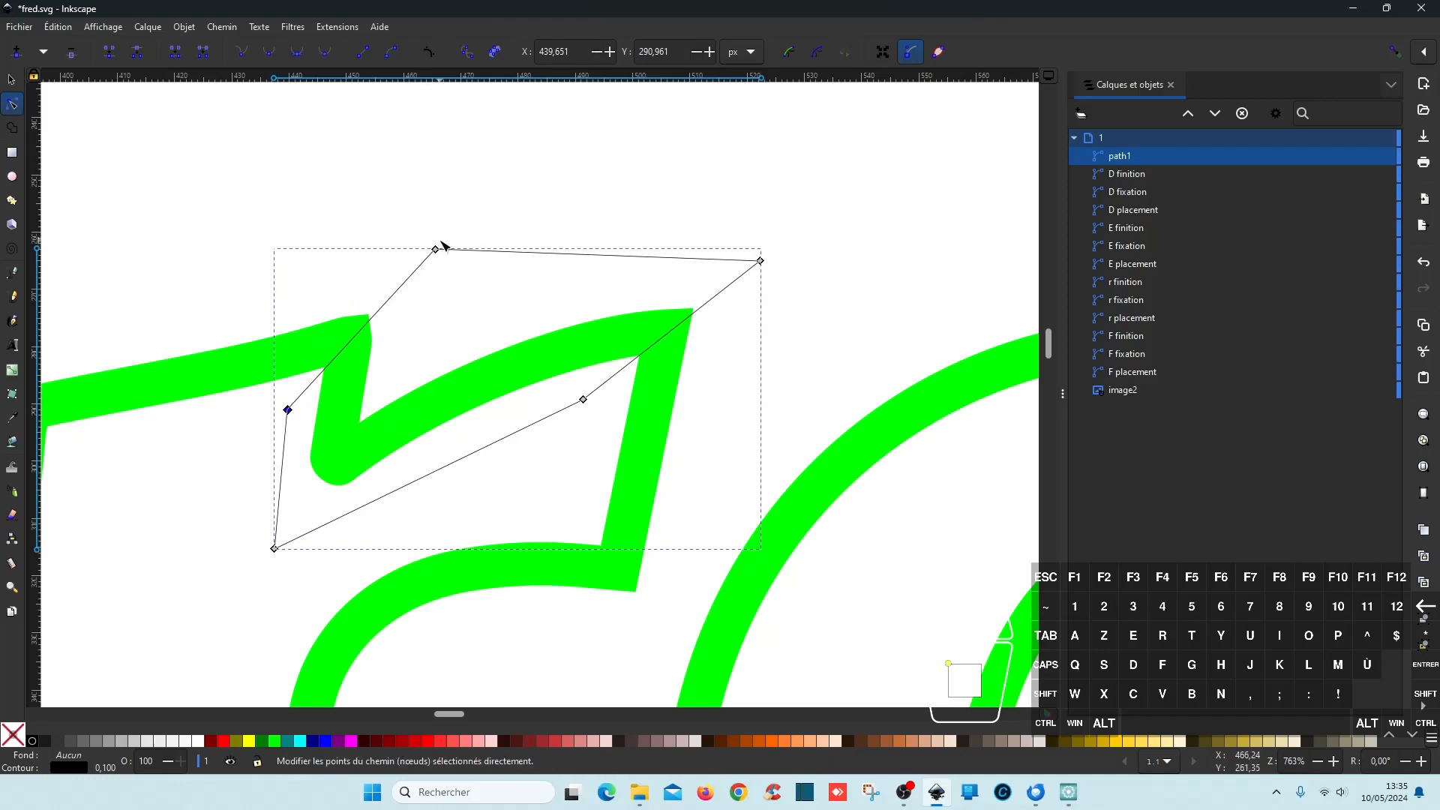
left_click_drag(439, 251, 434, 245)
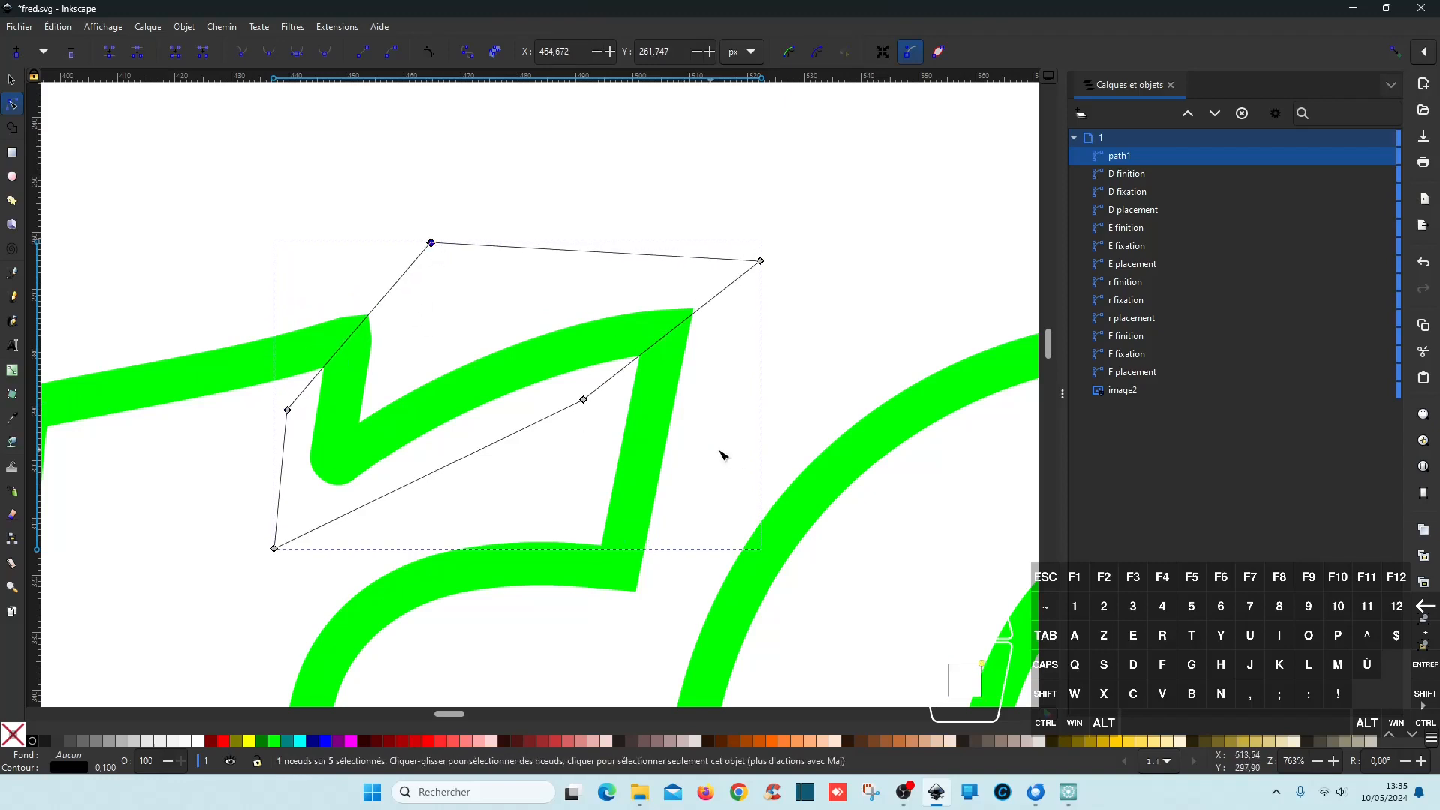
- Nudge the cutting path's node beyond the r's arm tip and try dividing the r finition outline with that path
left_click_drag(761, 262, 760, 254)
scroll(812, 347, "down", 2, "ctrl")
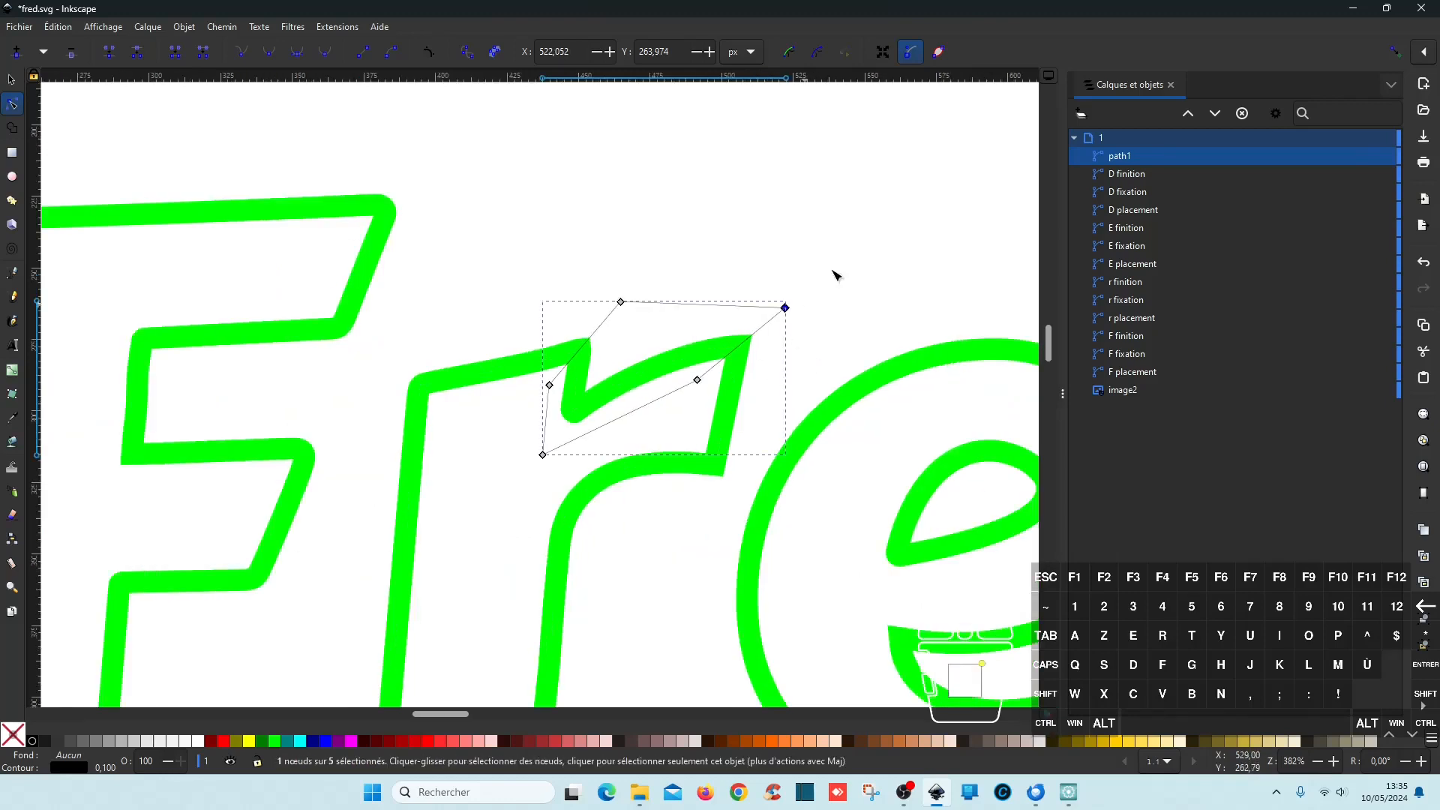
left_click(1122, 283)
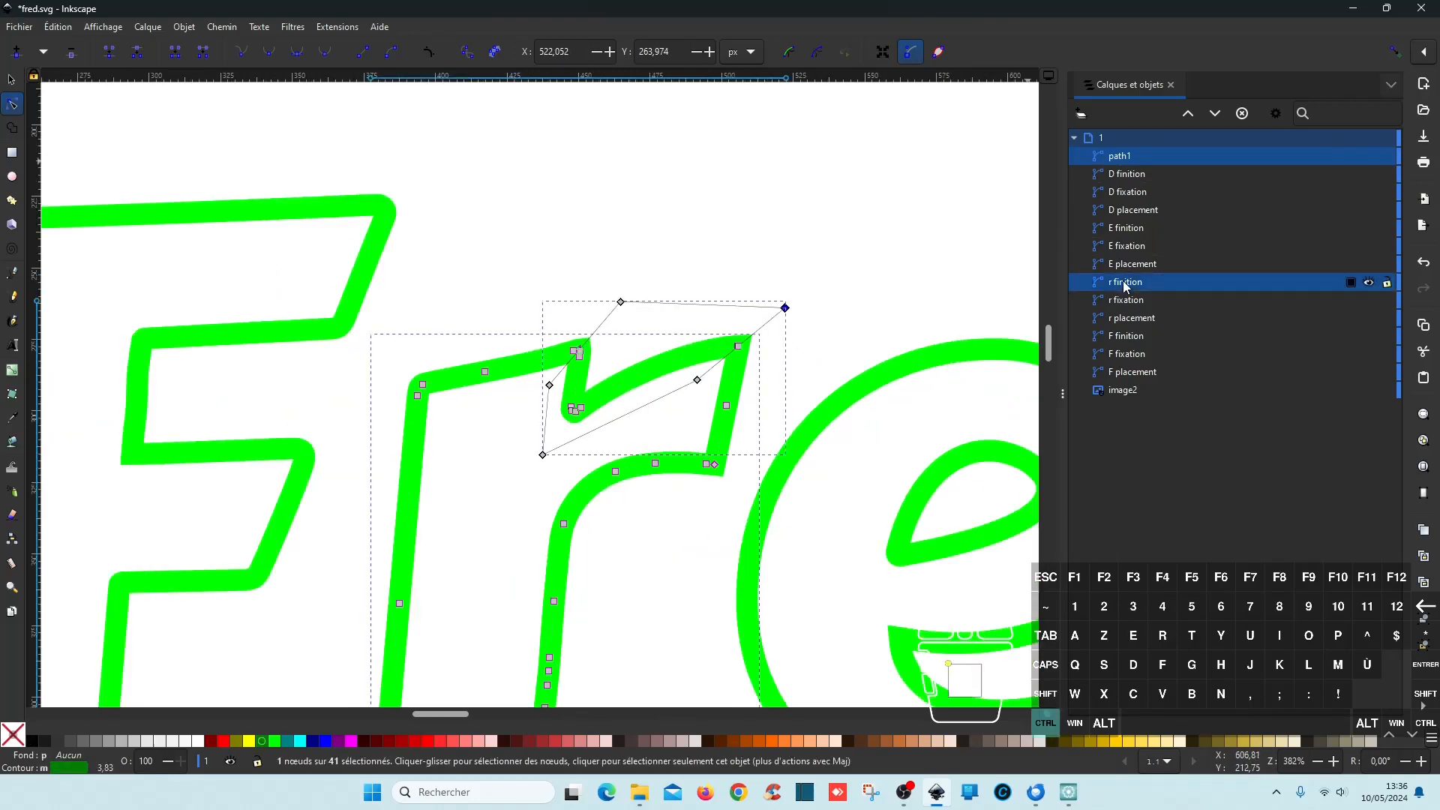
left_click(222, 27)
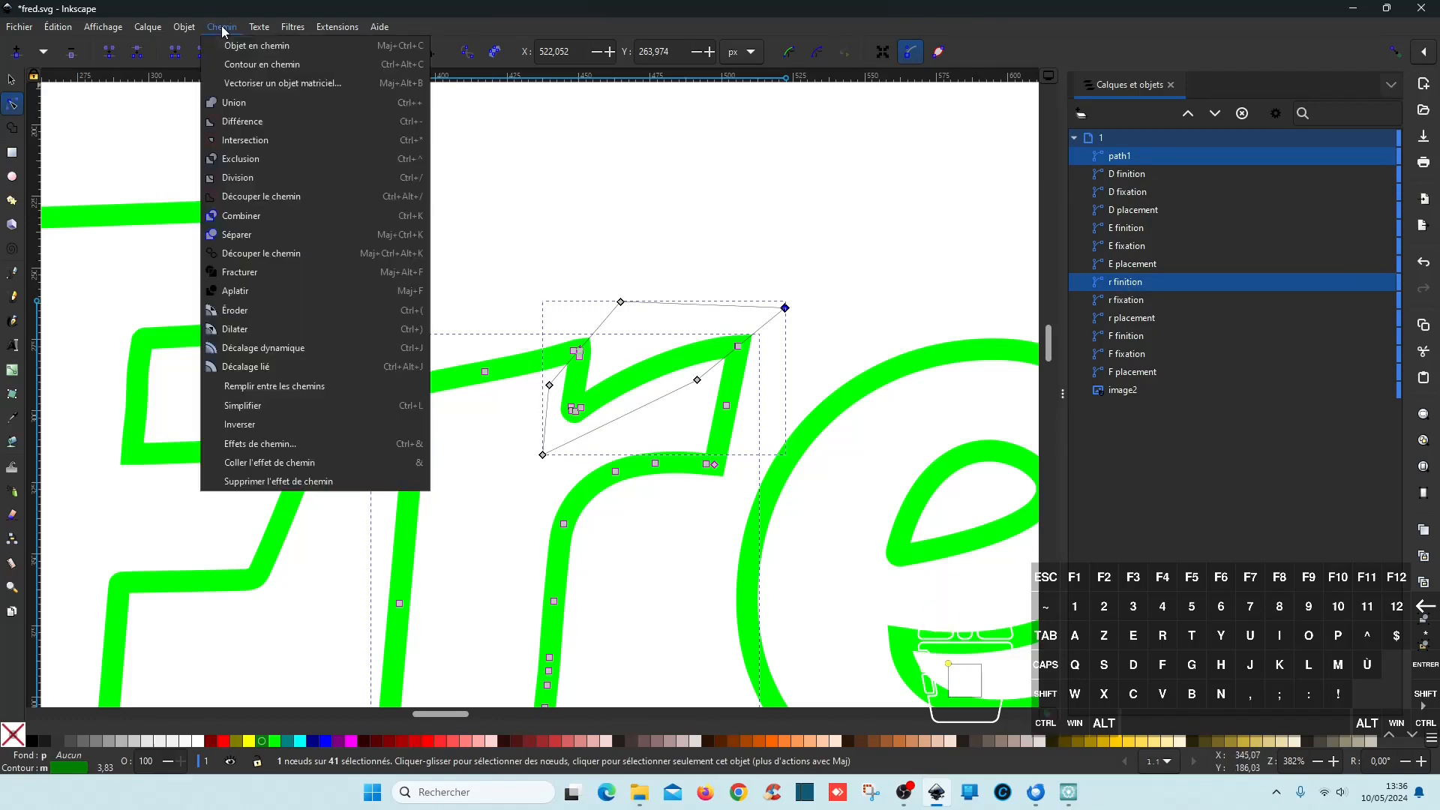
left_click(253, 178)
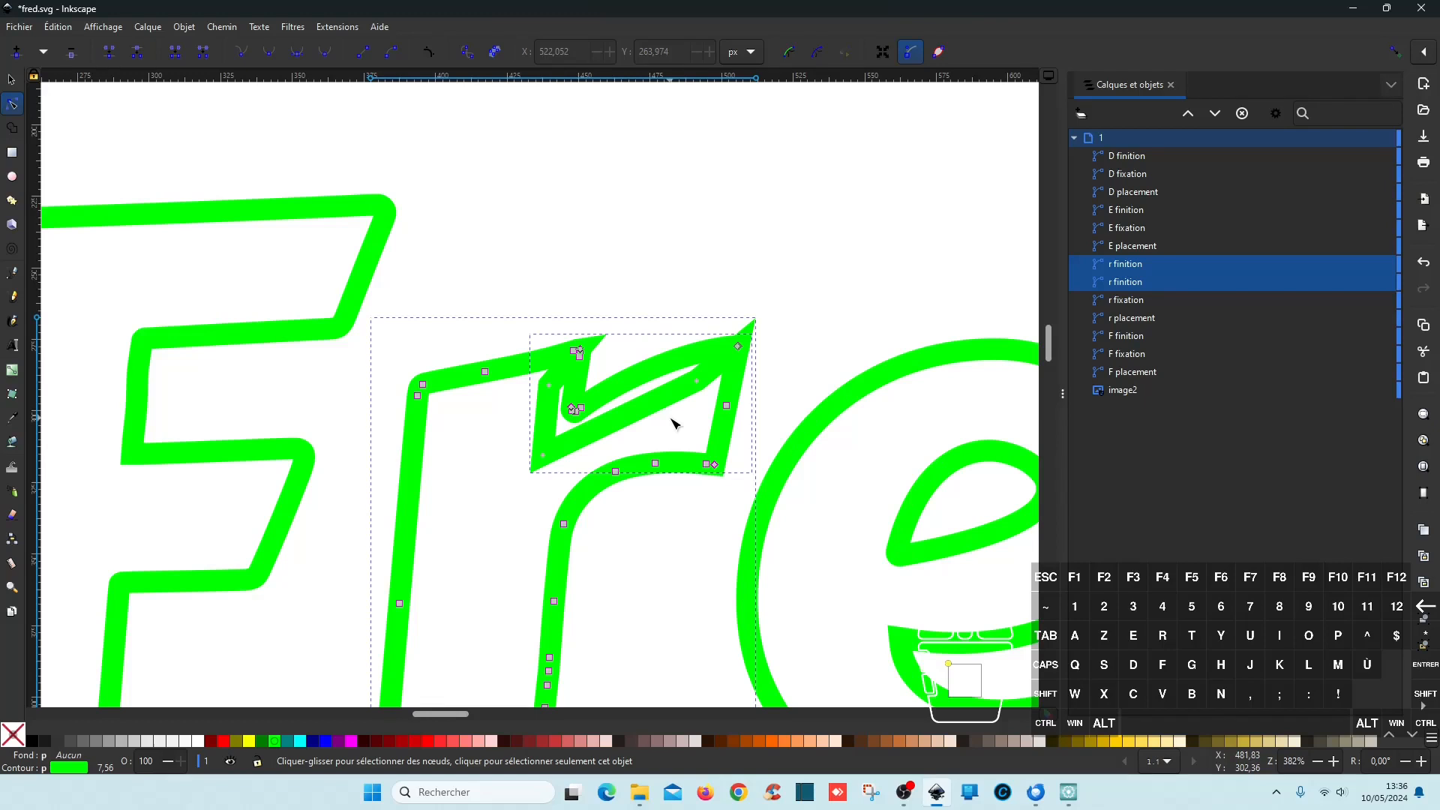
key("ctrl")
key("ctrl+z")
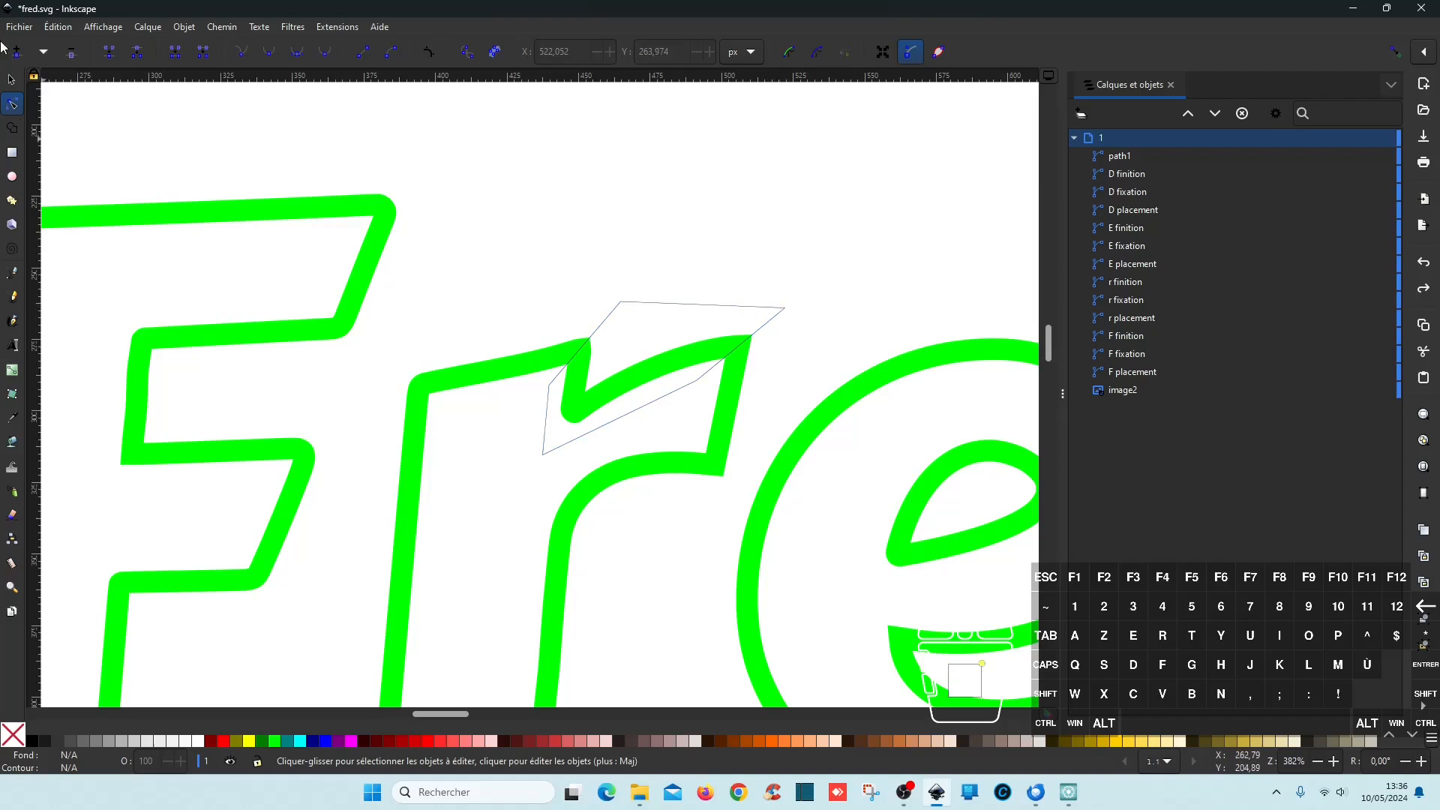
- Delete the five-point cutting path drawn around the r's upper stroke
left_click(8, 80)
left_click(784, 310)
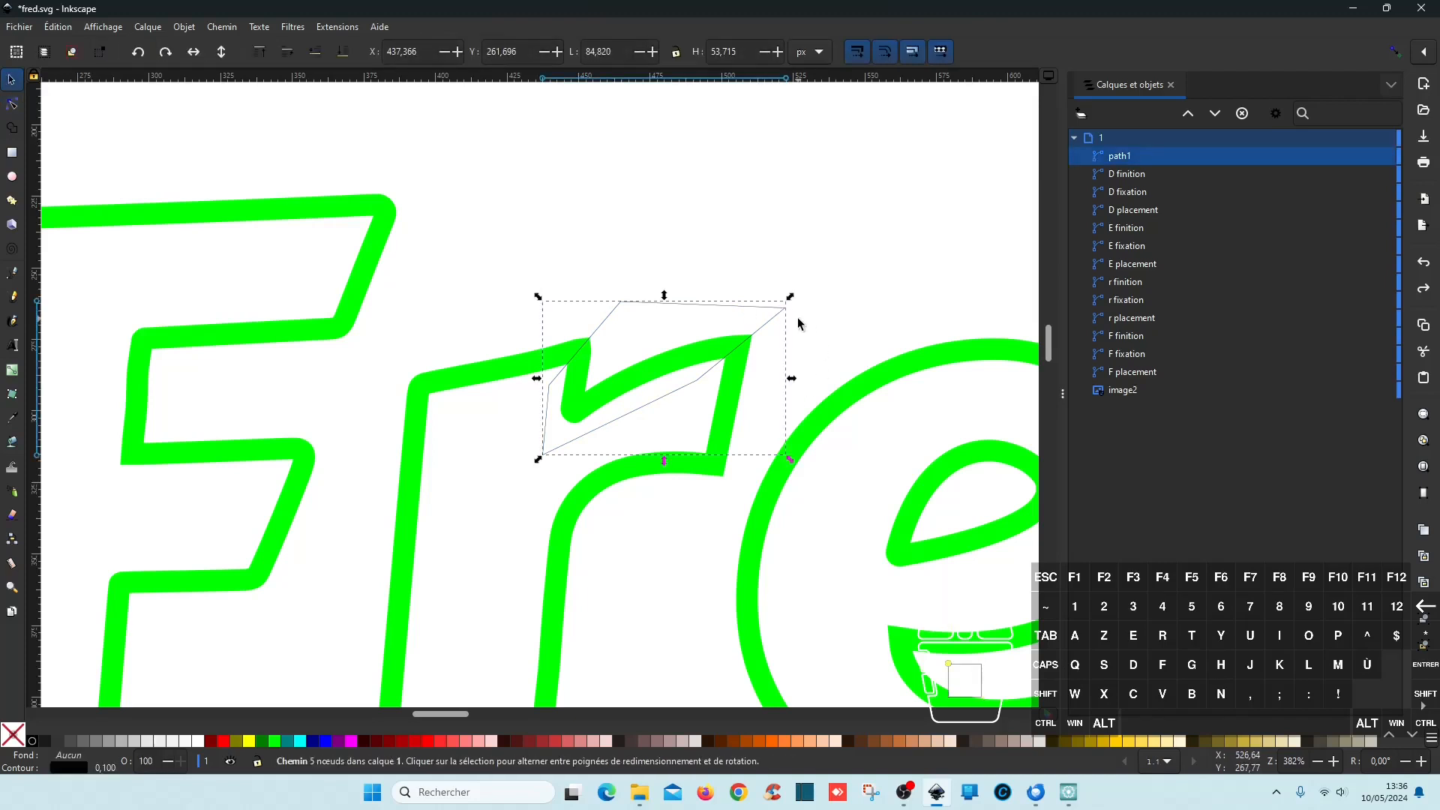
key("Delete")
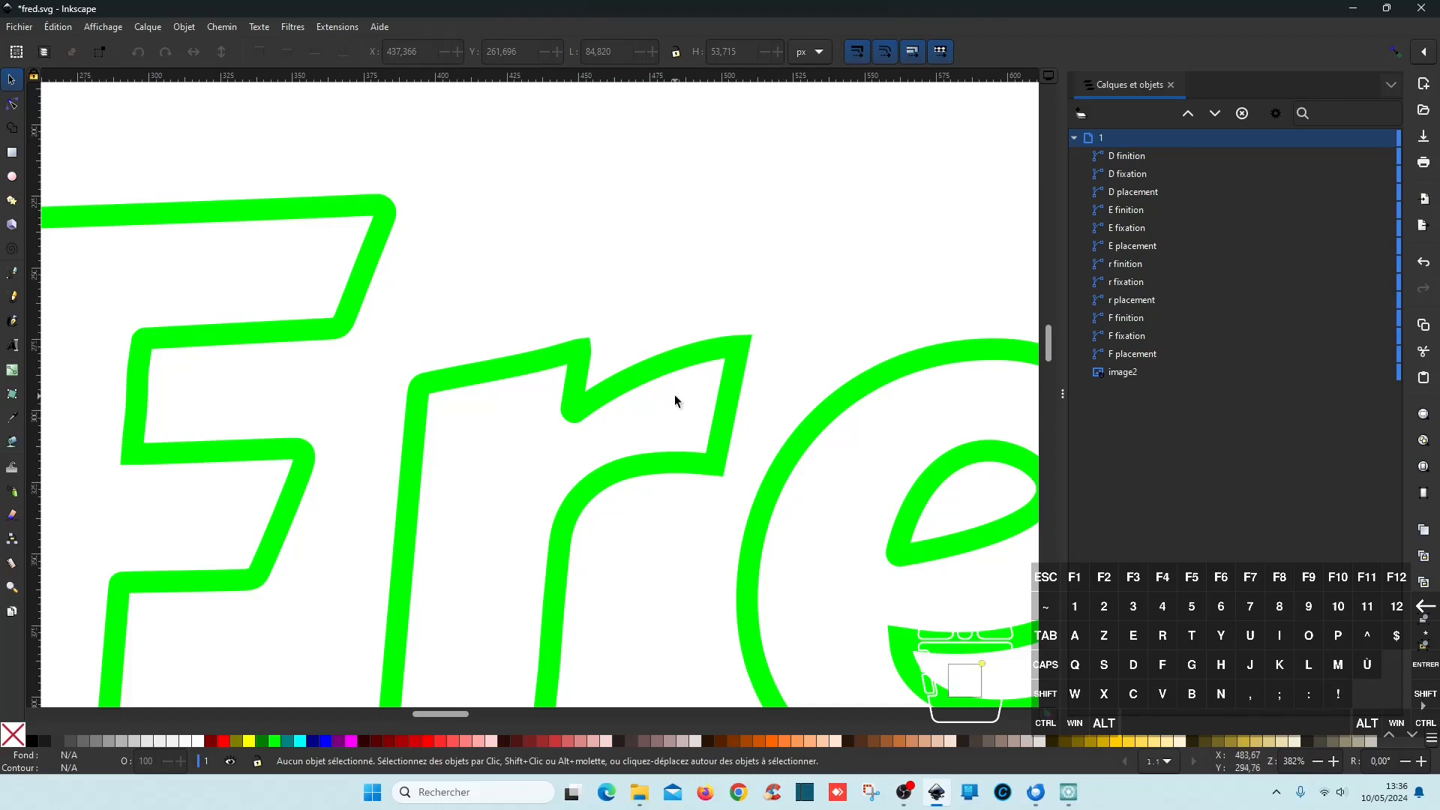
- Duplicate the r finition path and give the copy a red #FF0000 fill with no stroke
key("ctrl")
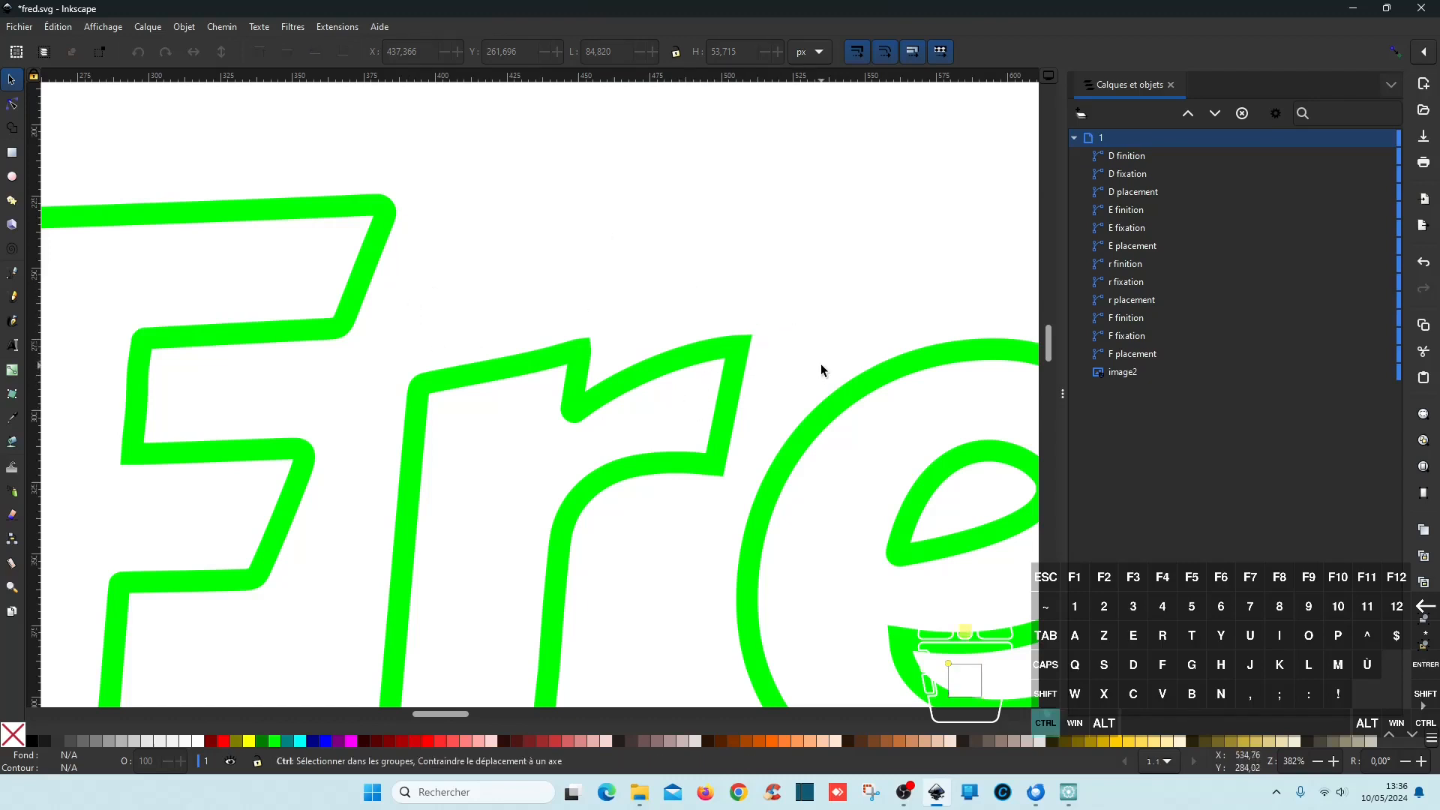
scroll(821, 370, "down", 3)
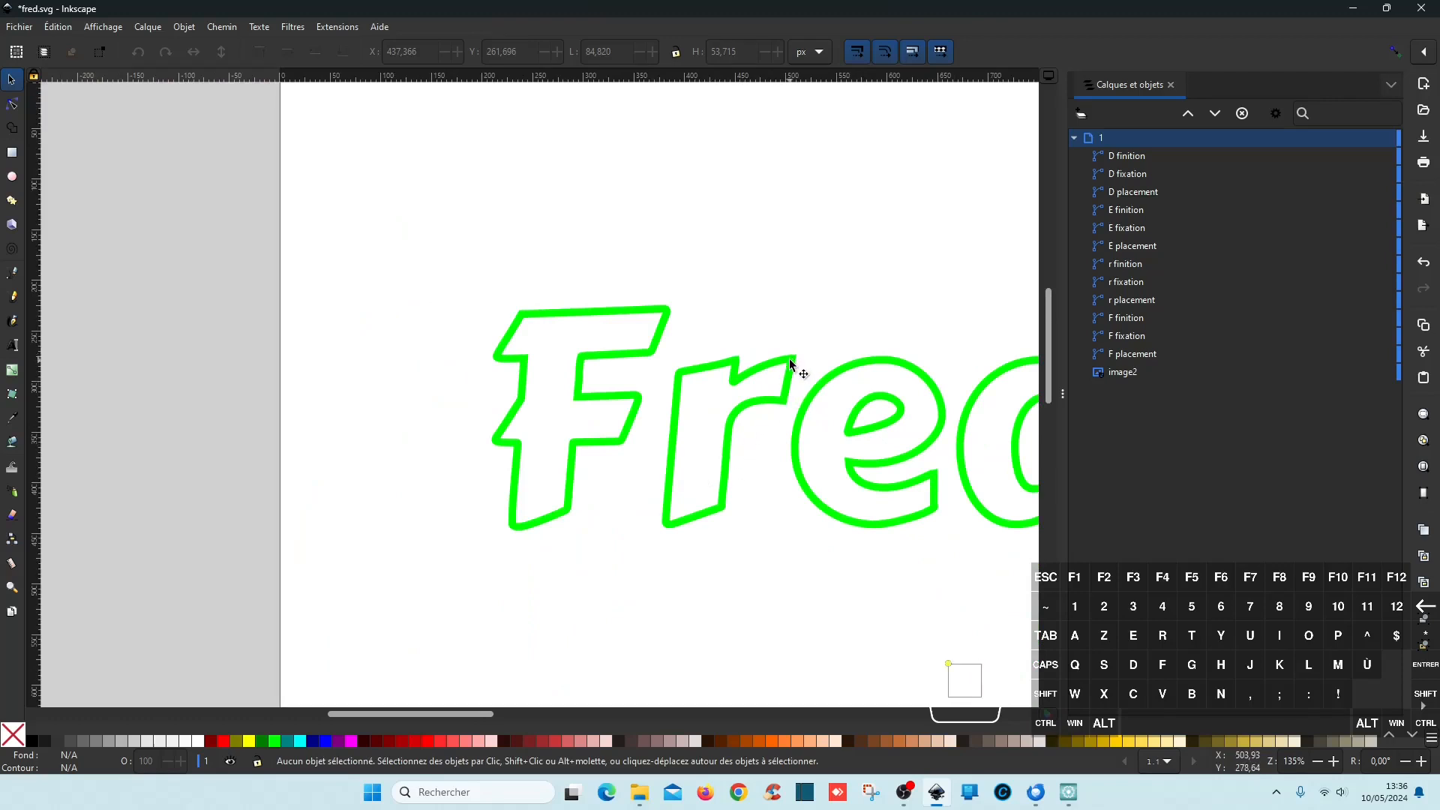
left_click(790, 365)
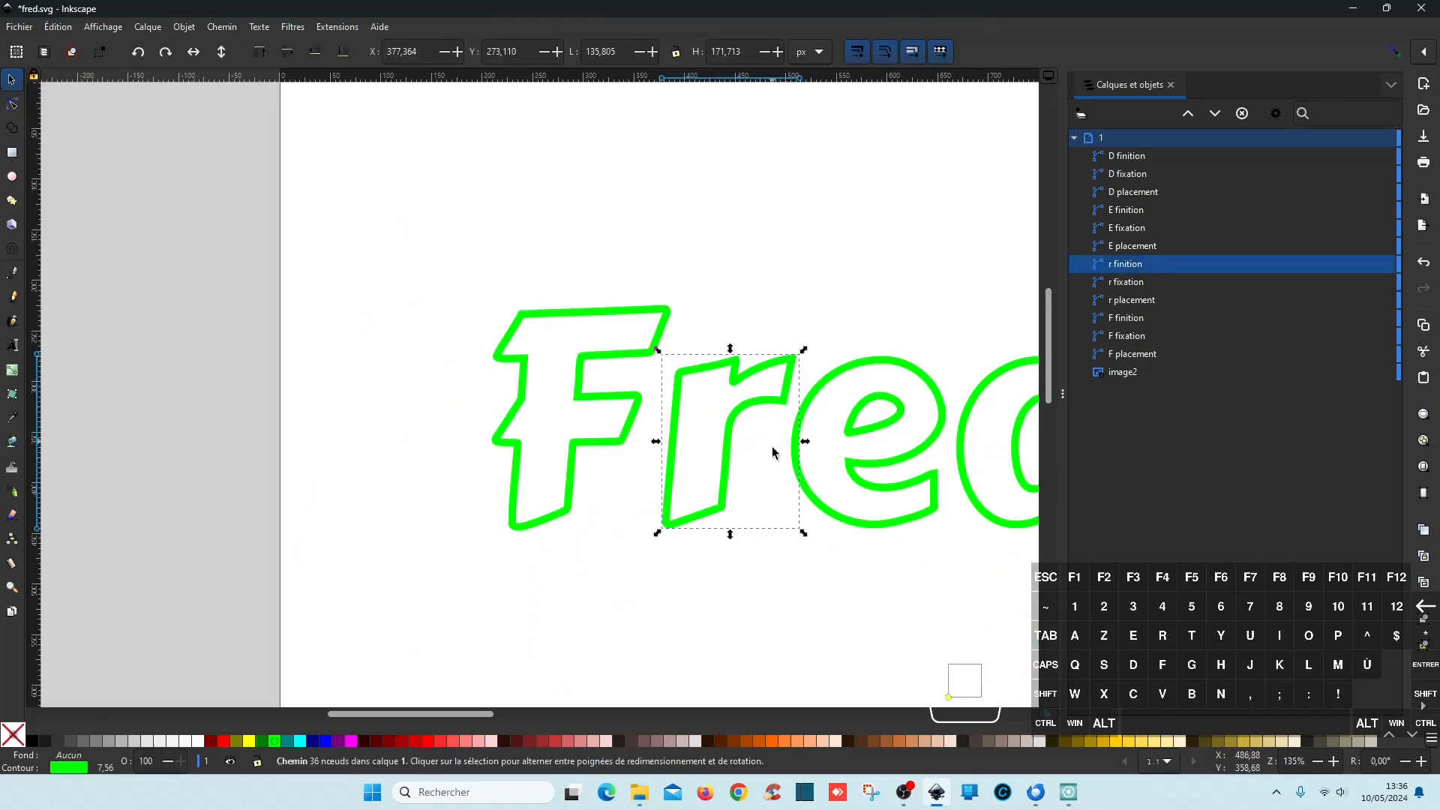
left_click(222, 741)
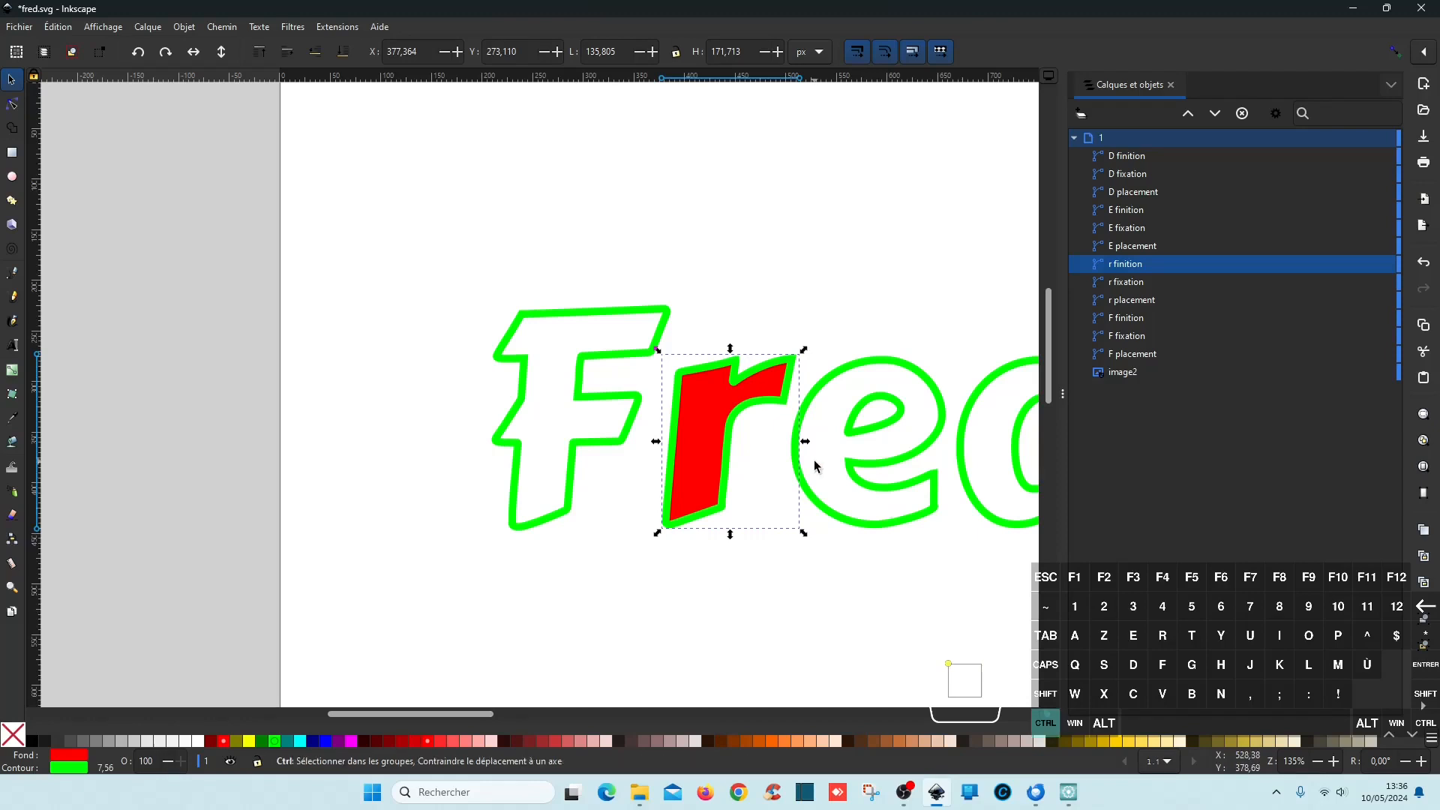
key("ctrl+z")
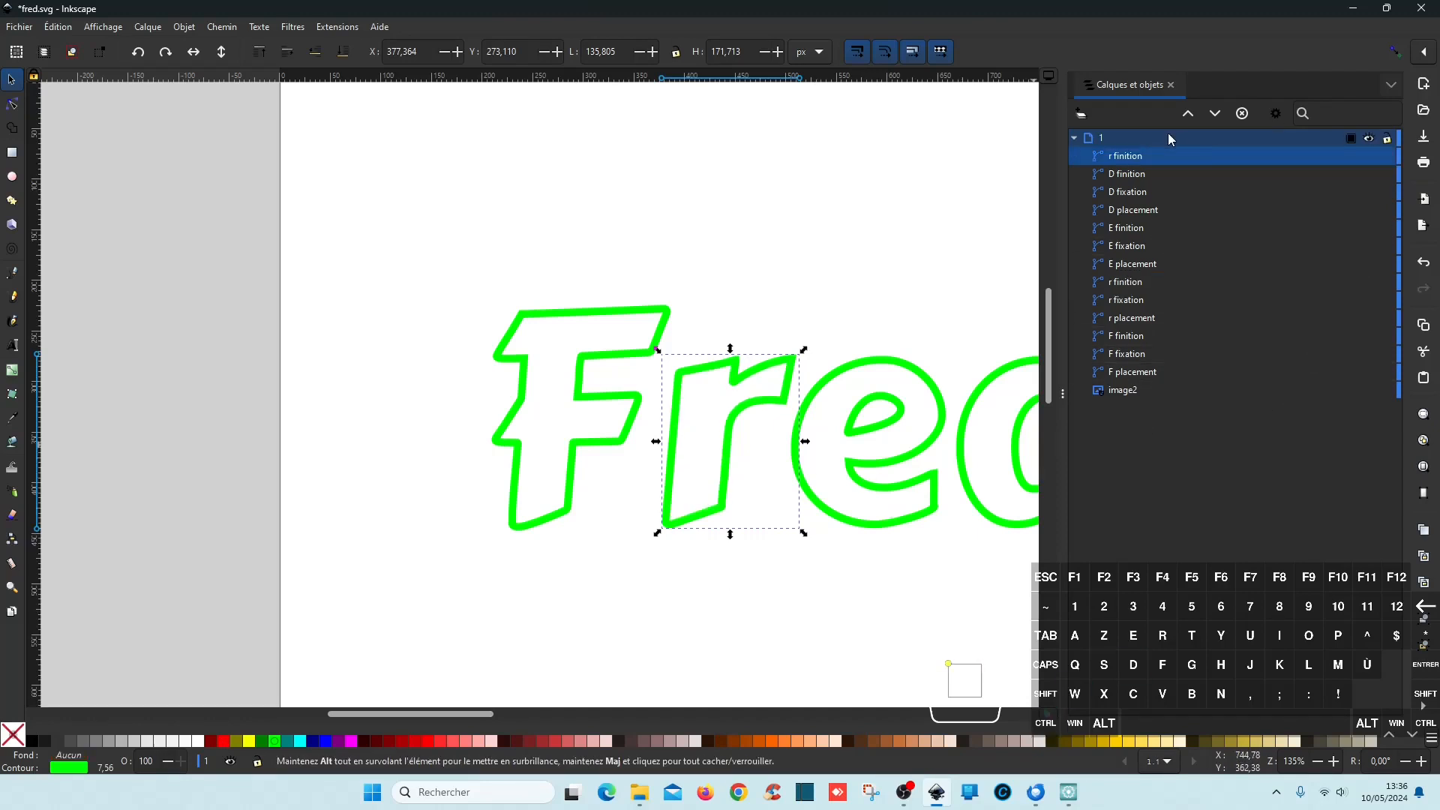
left_click(224, 742)
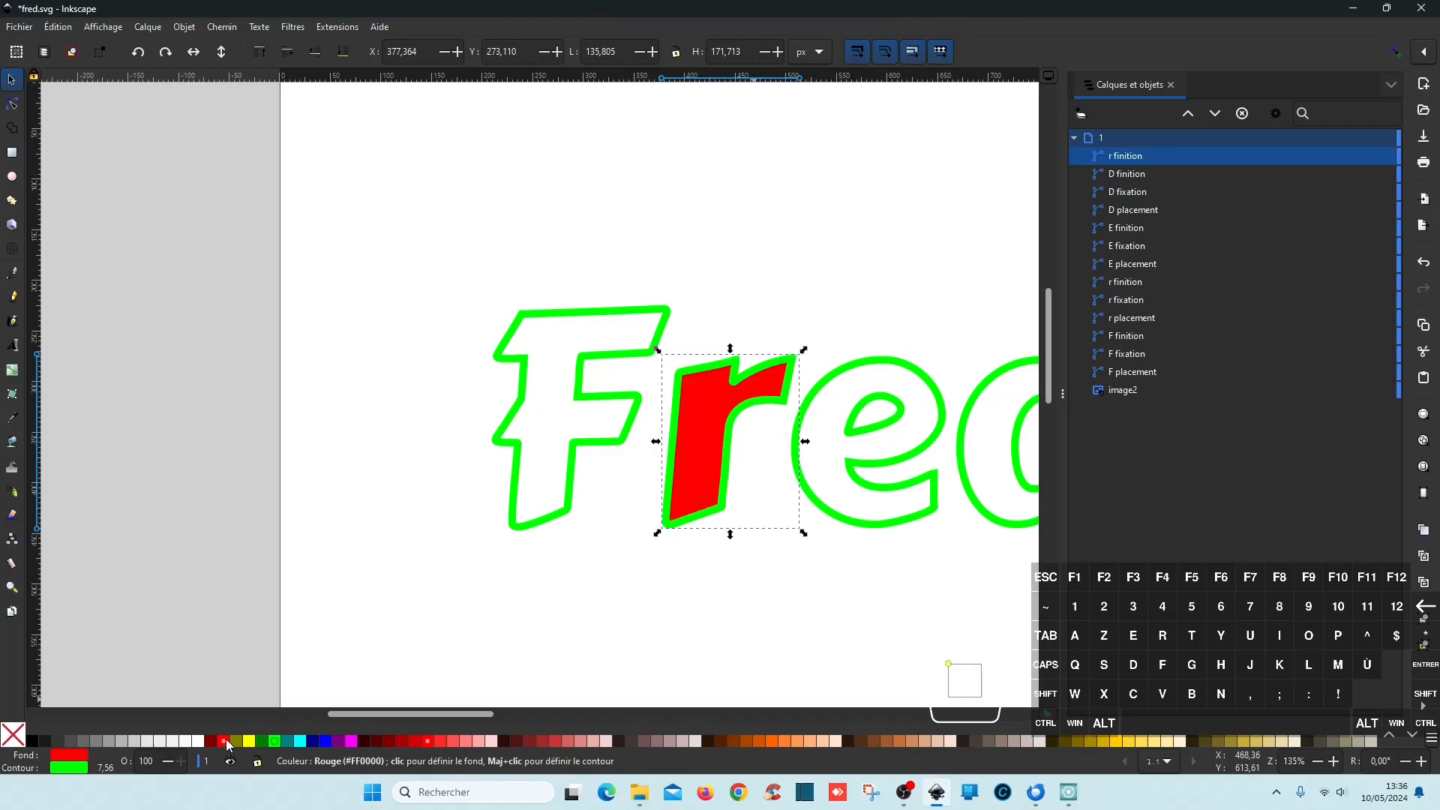
left_click(13, 735, "shift")
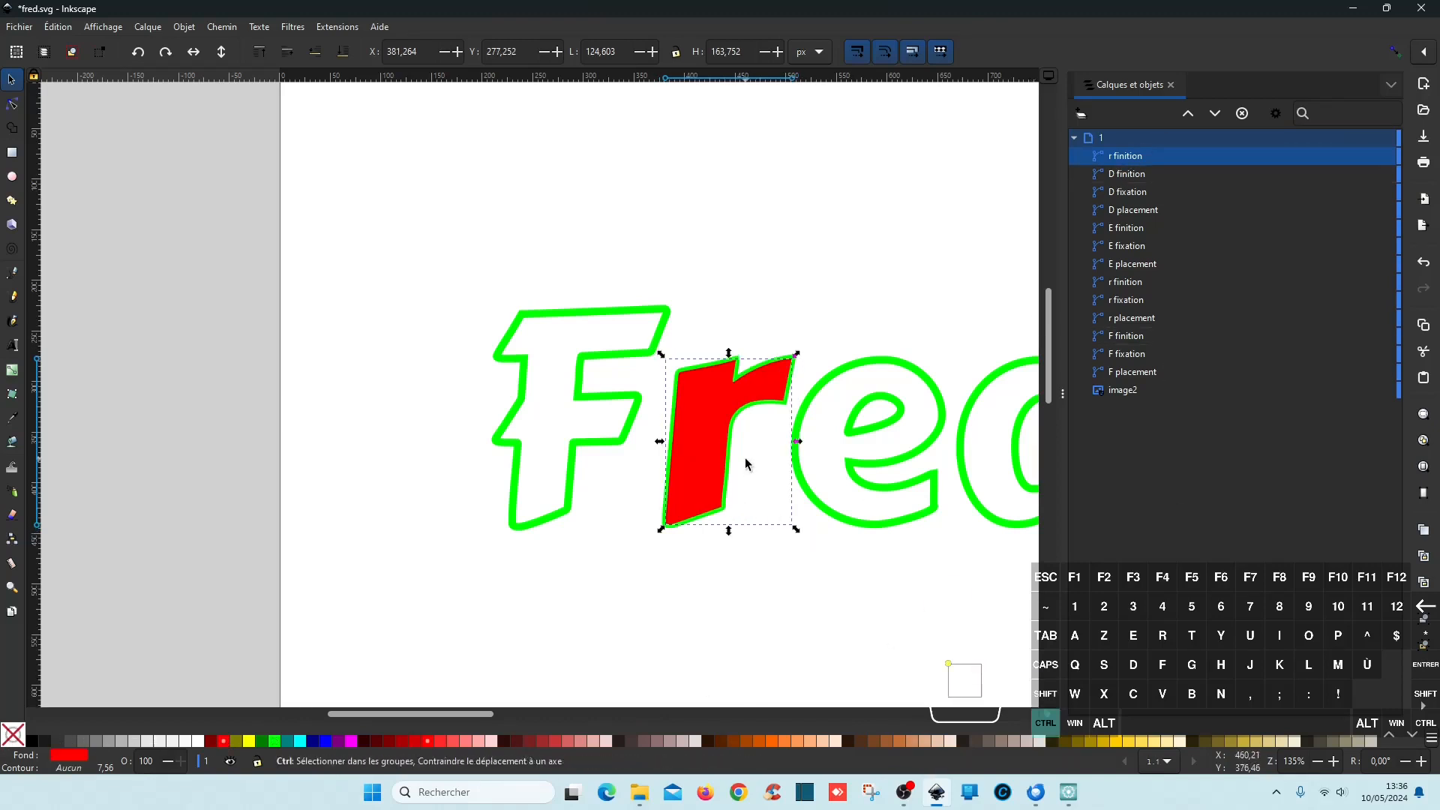
- Rename the red copy of the r finition path as "r finition d"
scroll(732, 439, "up", 3)
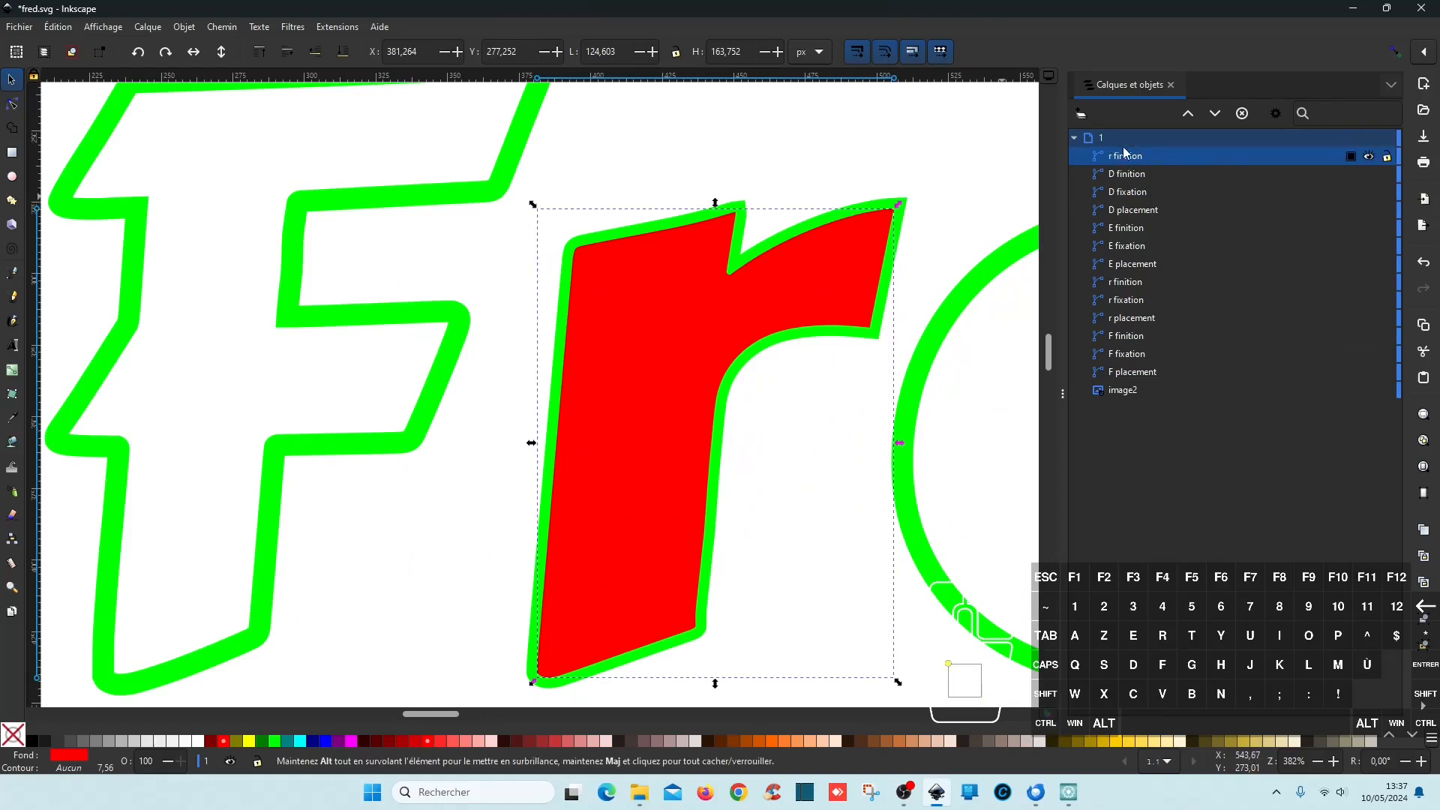
left_click(1153, 159)
left_click(1152, 157)
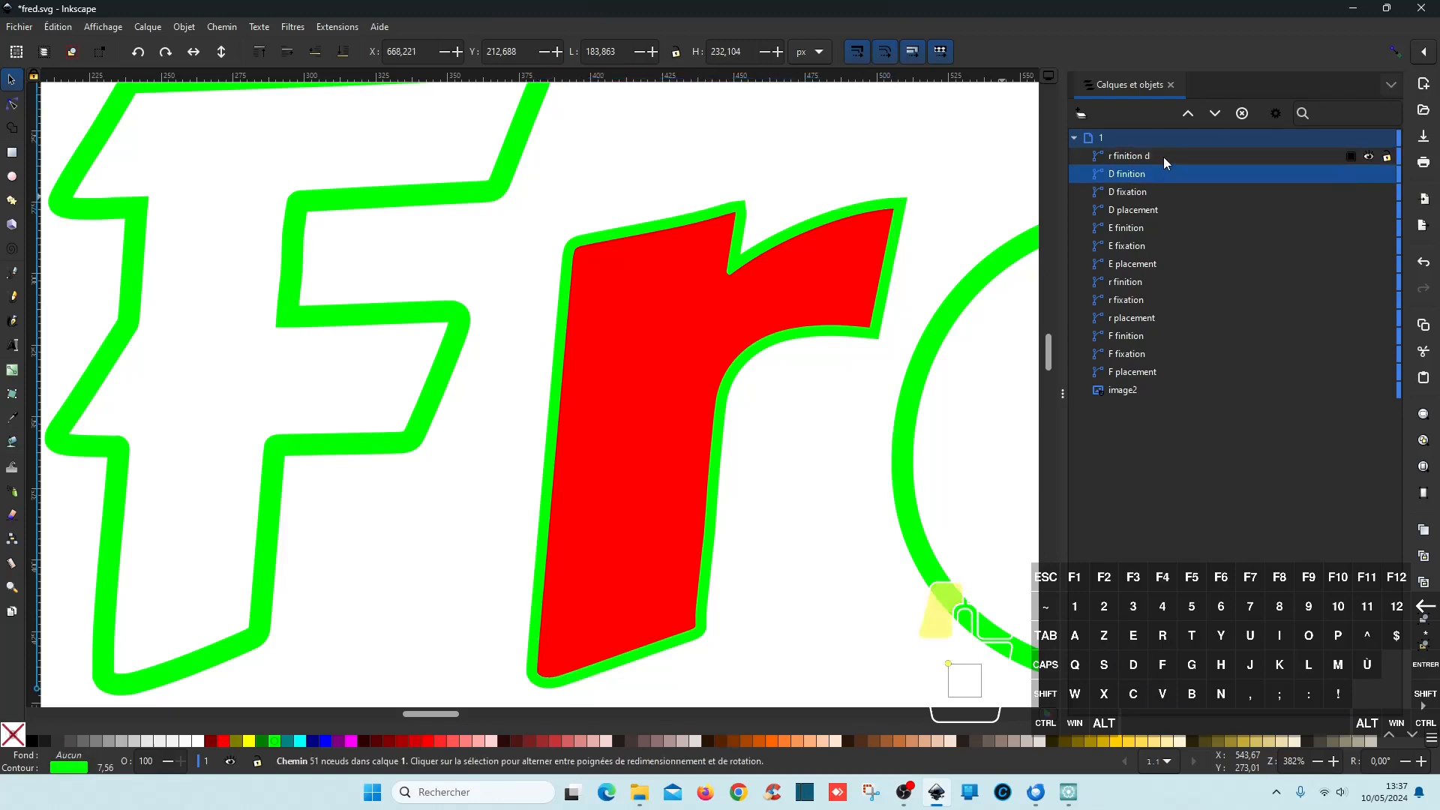
key("Return")
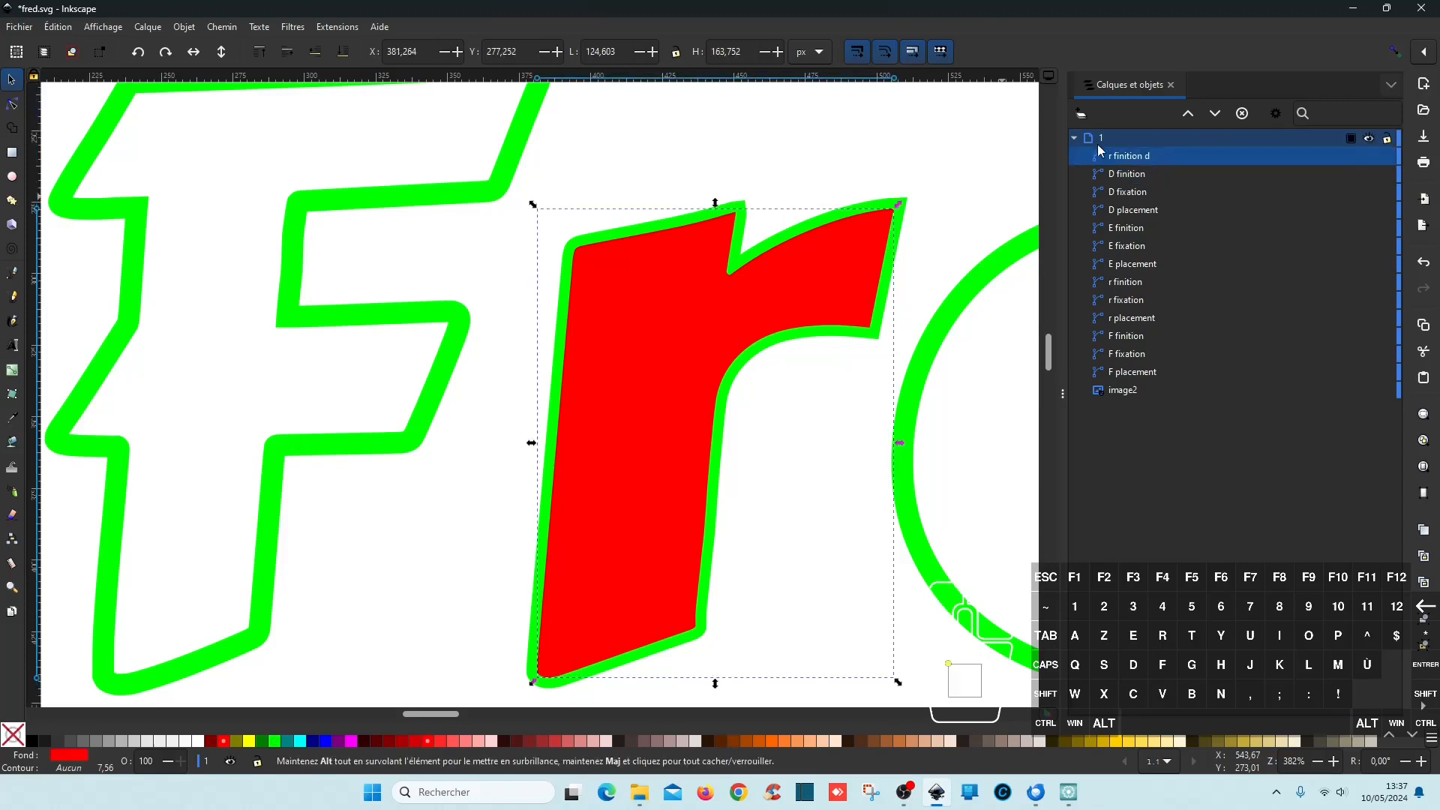
- Add a Décalage path effect to r finition d and set its offset to 1 mm to reach the green outline's outer edge
left_click(225, 27)
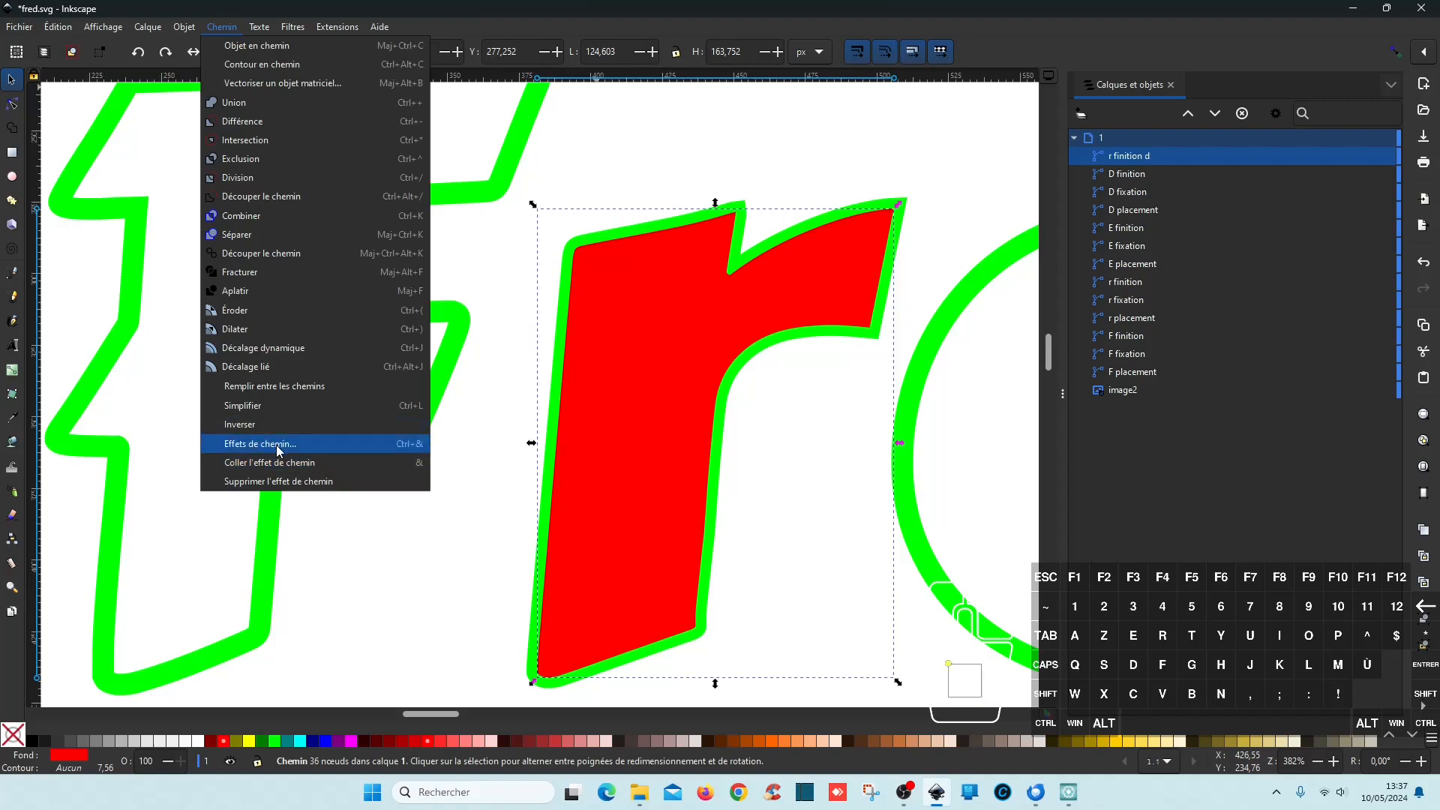
left_click(278, 447)
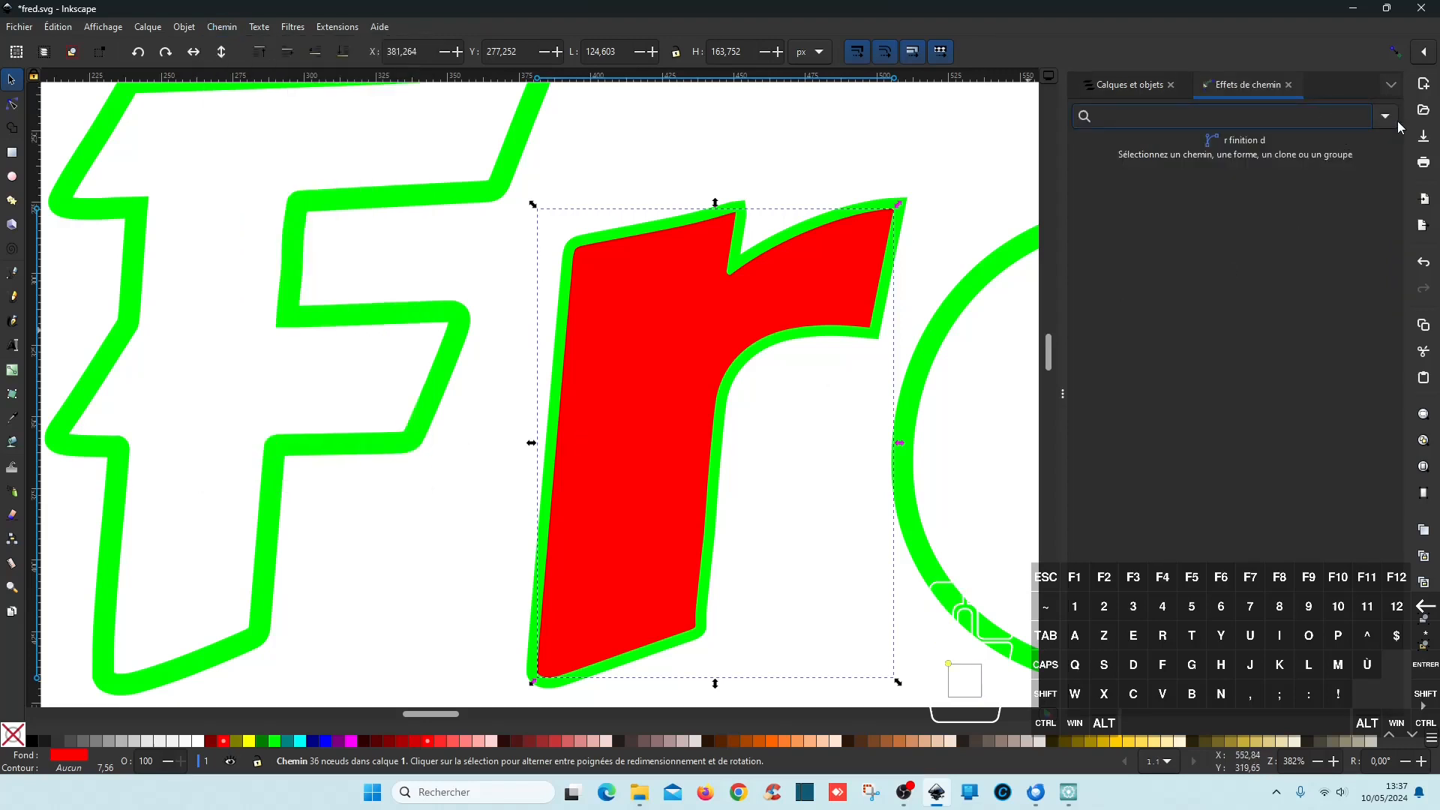
left_click(1385, 117)
left_click(1002, 190)
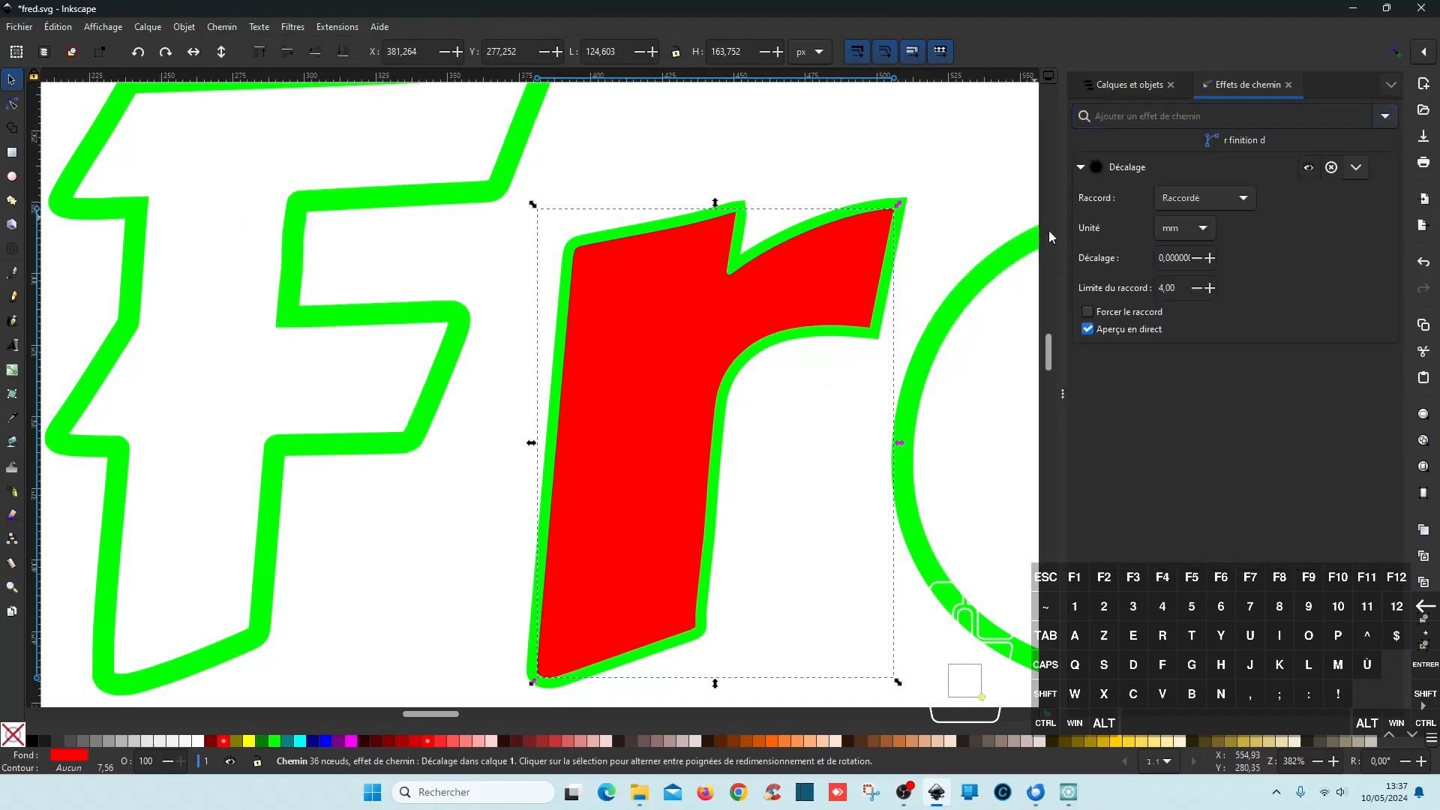
left_click(1210, 258)
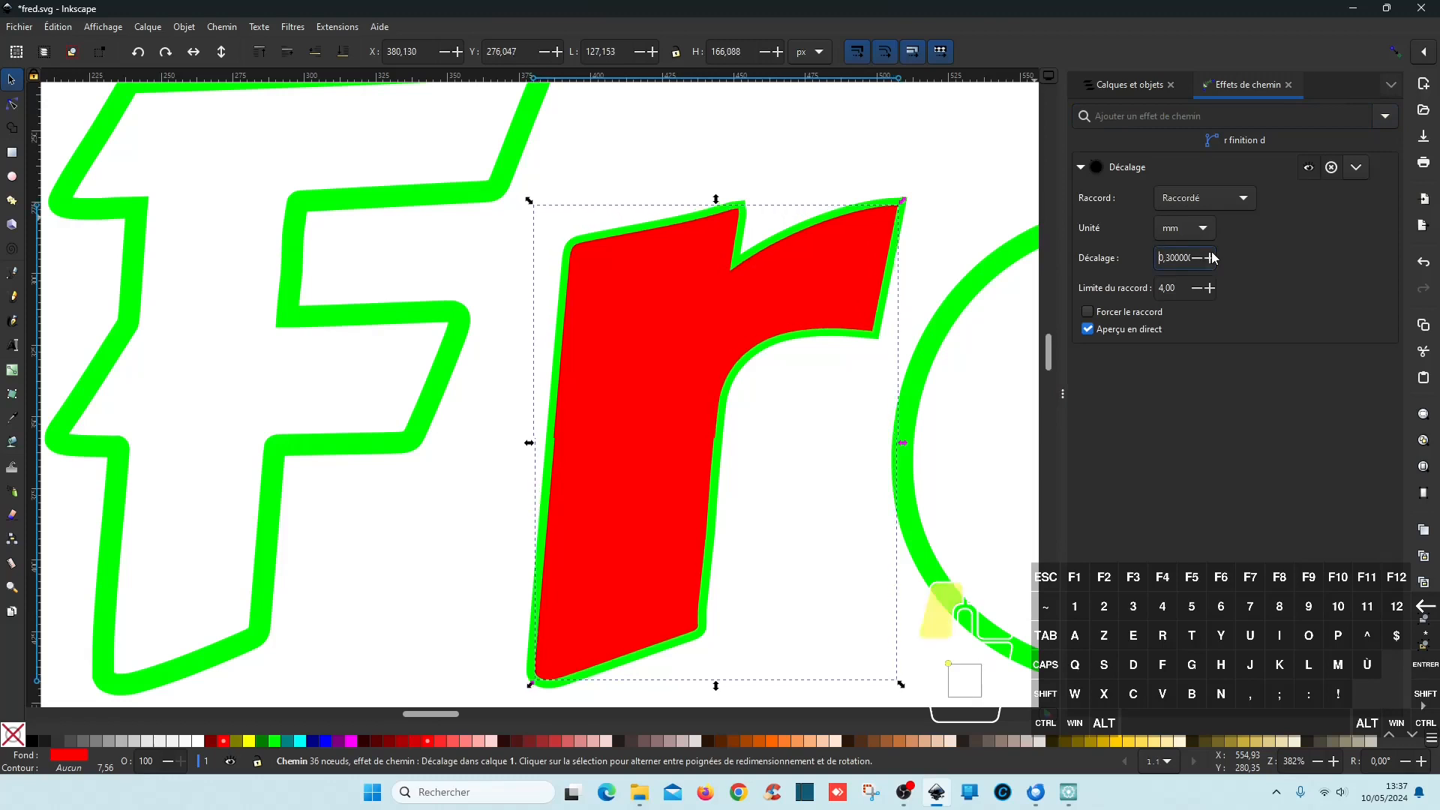
left_click(1211, 258)
left_click(1210, 258)
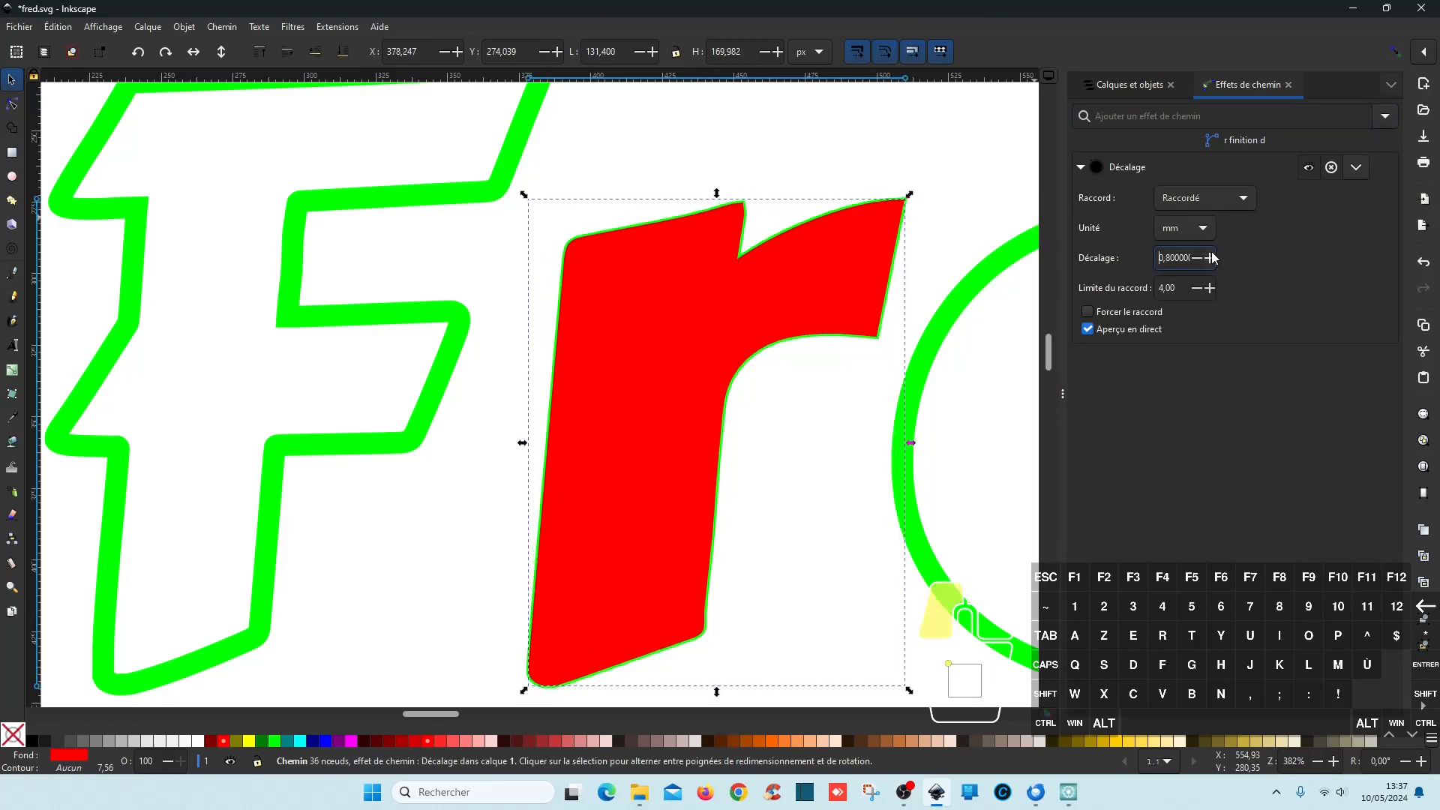
left_click(1211, 258)
left_click(1210, 258)
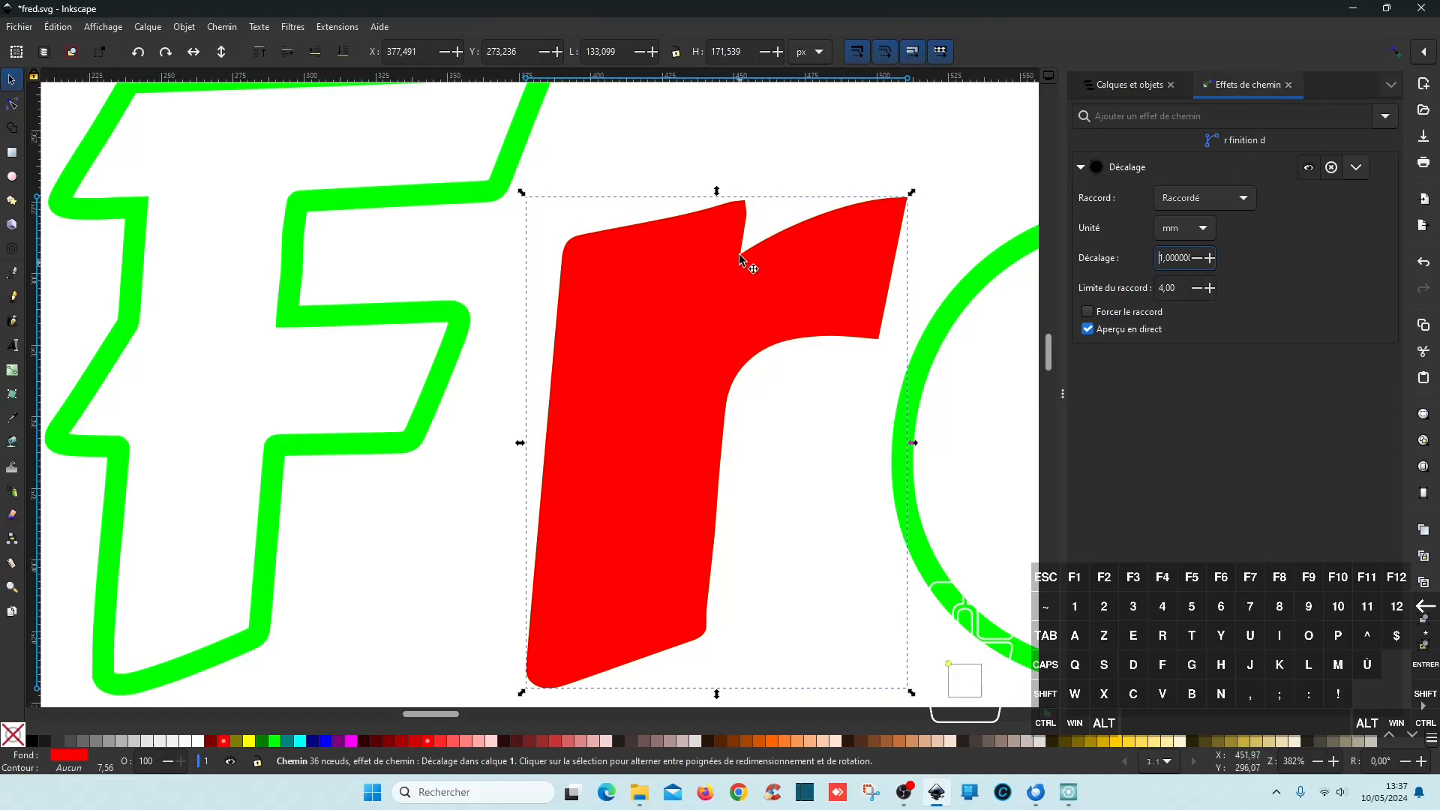
- Convert r finition d with its offset effect into a plain path
left_click(1289, 85)
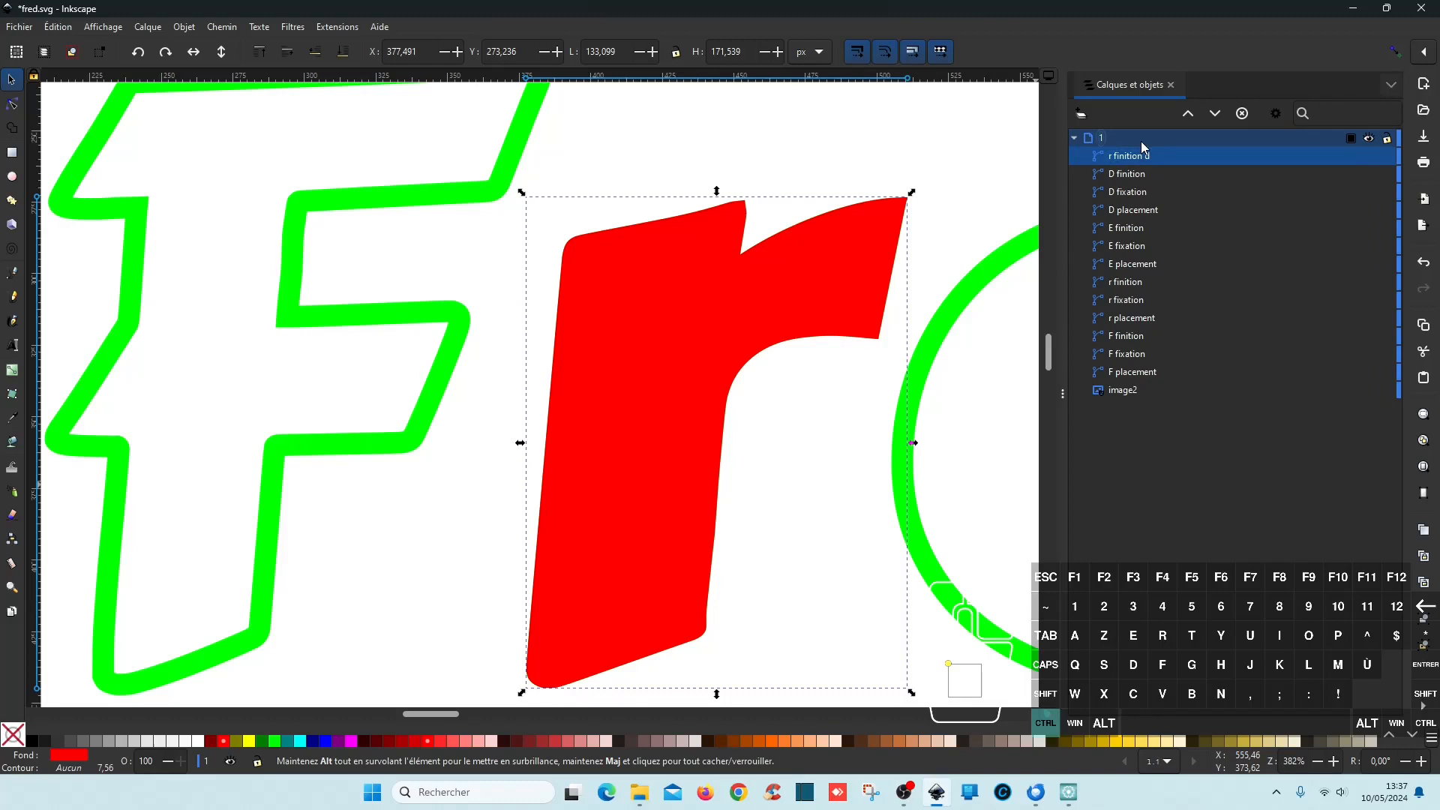
left_click(221, 28)
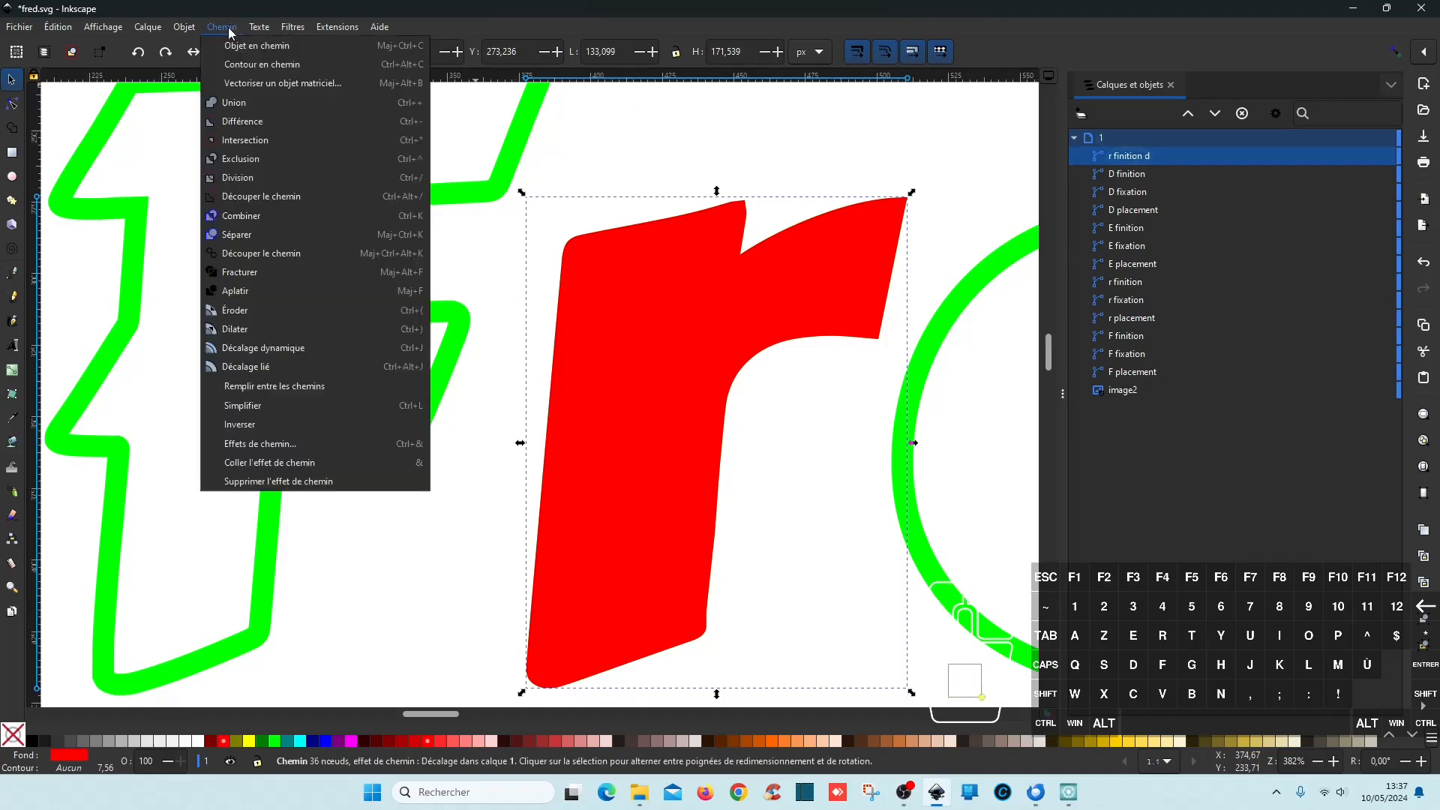
left_click(240, 45)
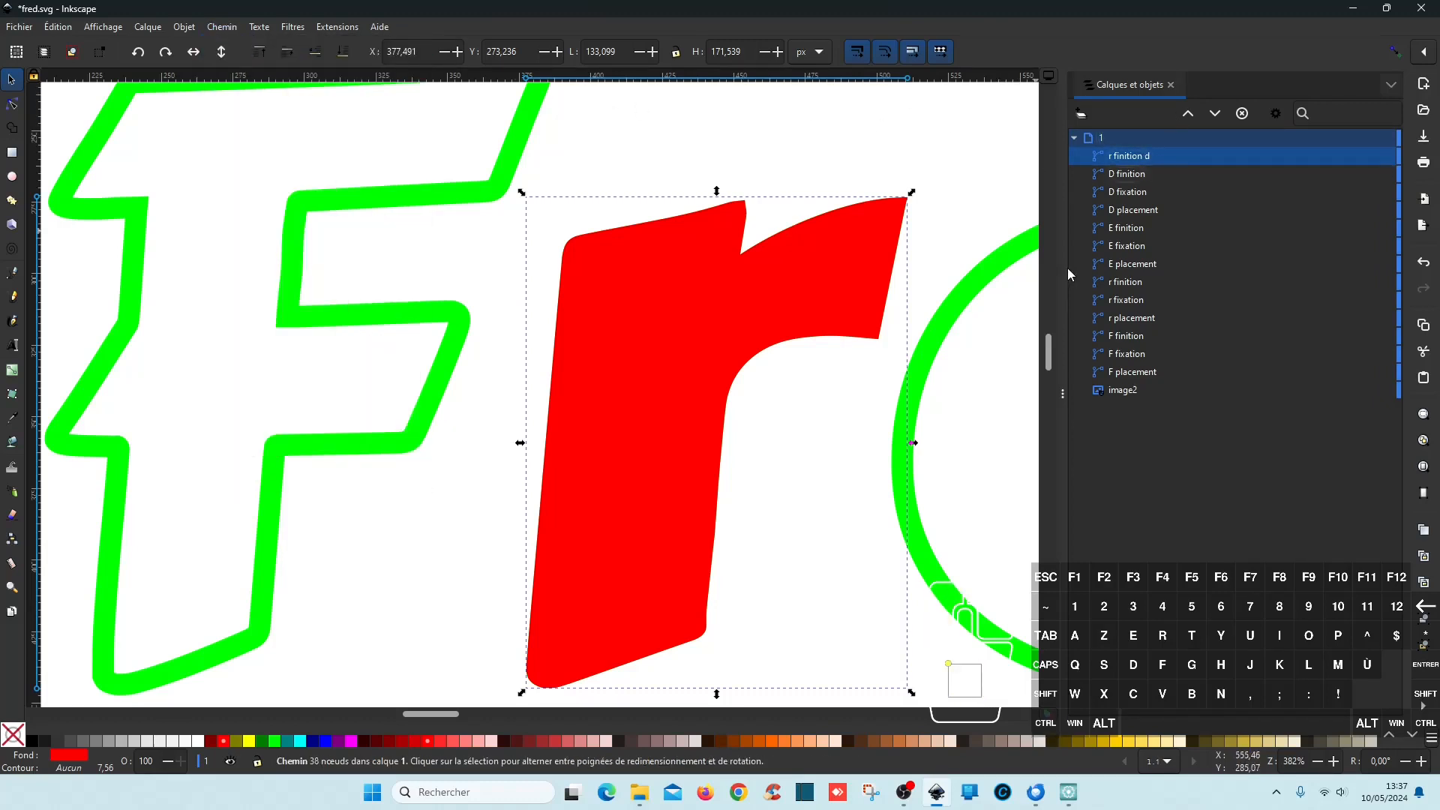
- Duplicate r finition d and hide the lower of the two copies
key("ctrl+d")
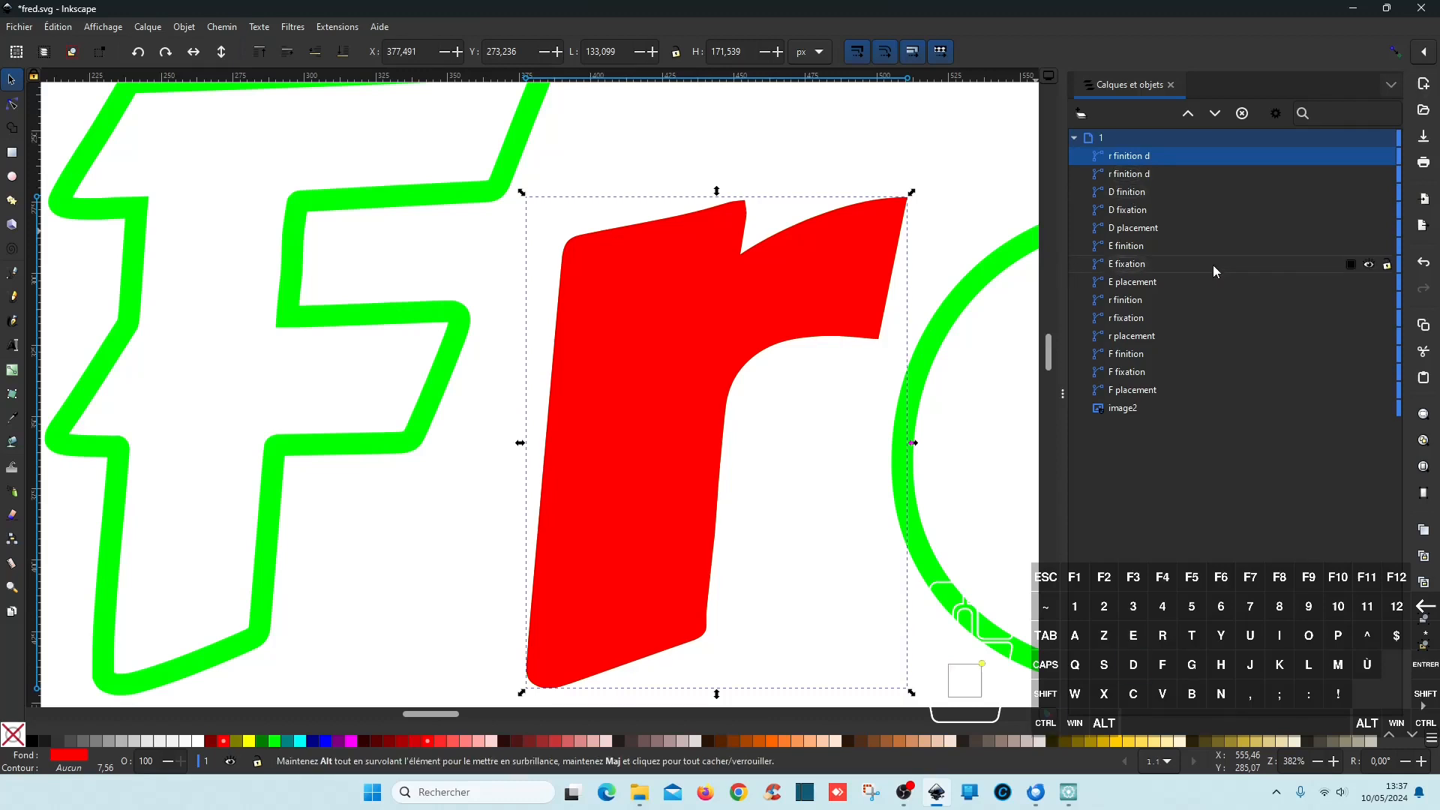
left_click(1369, 175)
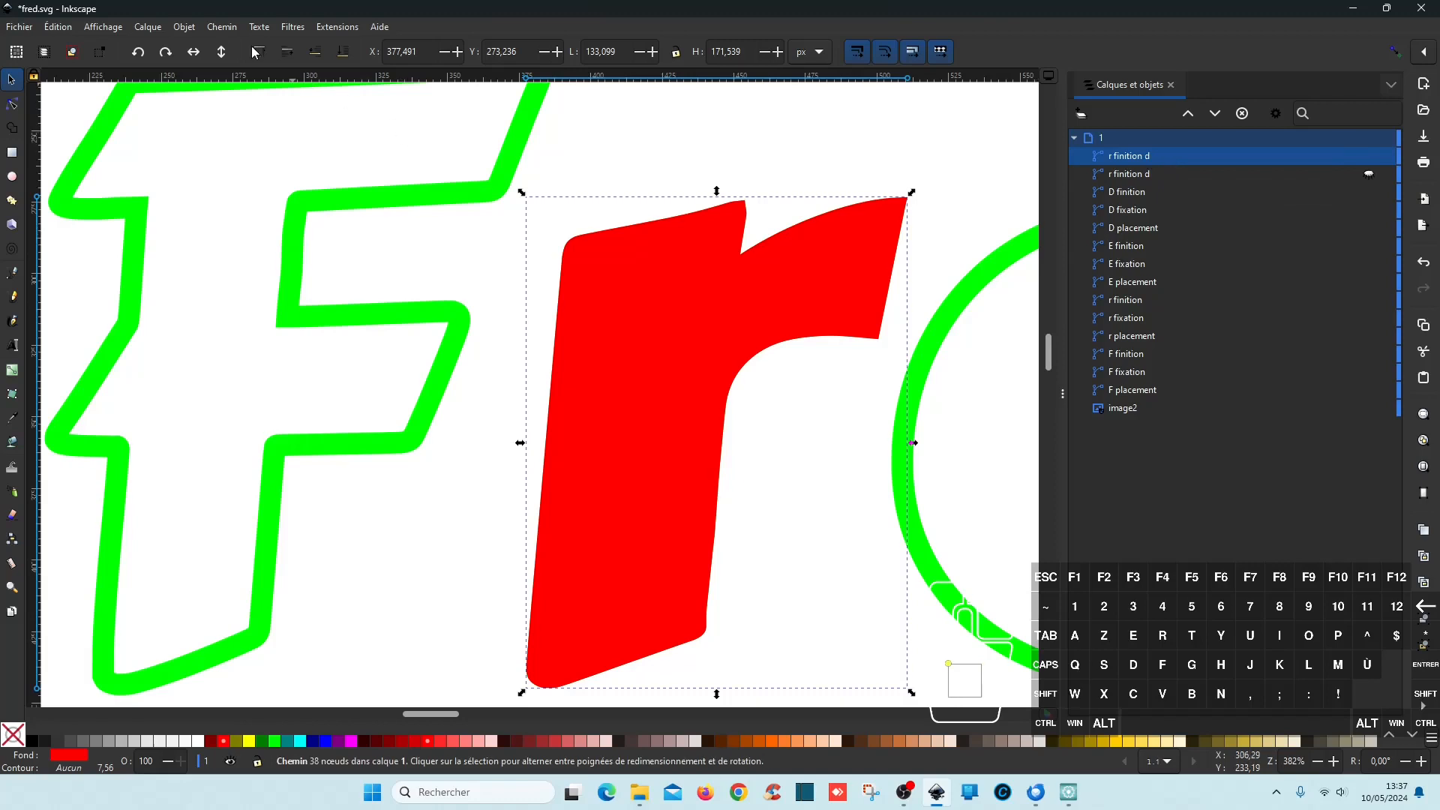
- Add a Décalage path effect to the visible r finition d copy and set its offset to -2.1 mm, inside the green outline
left_click(224, 30)
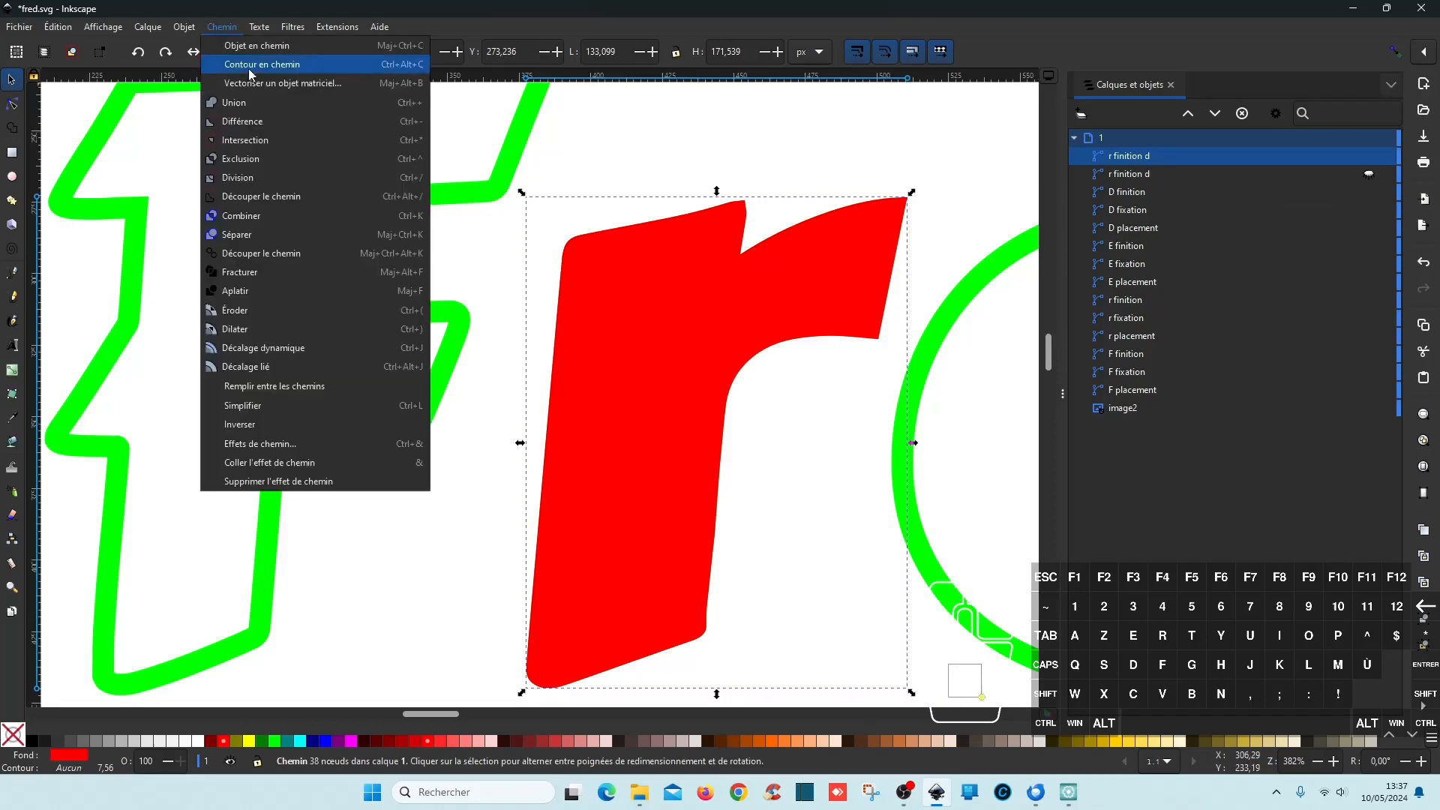
left_click(282, 442)
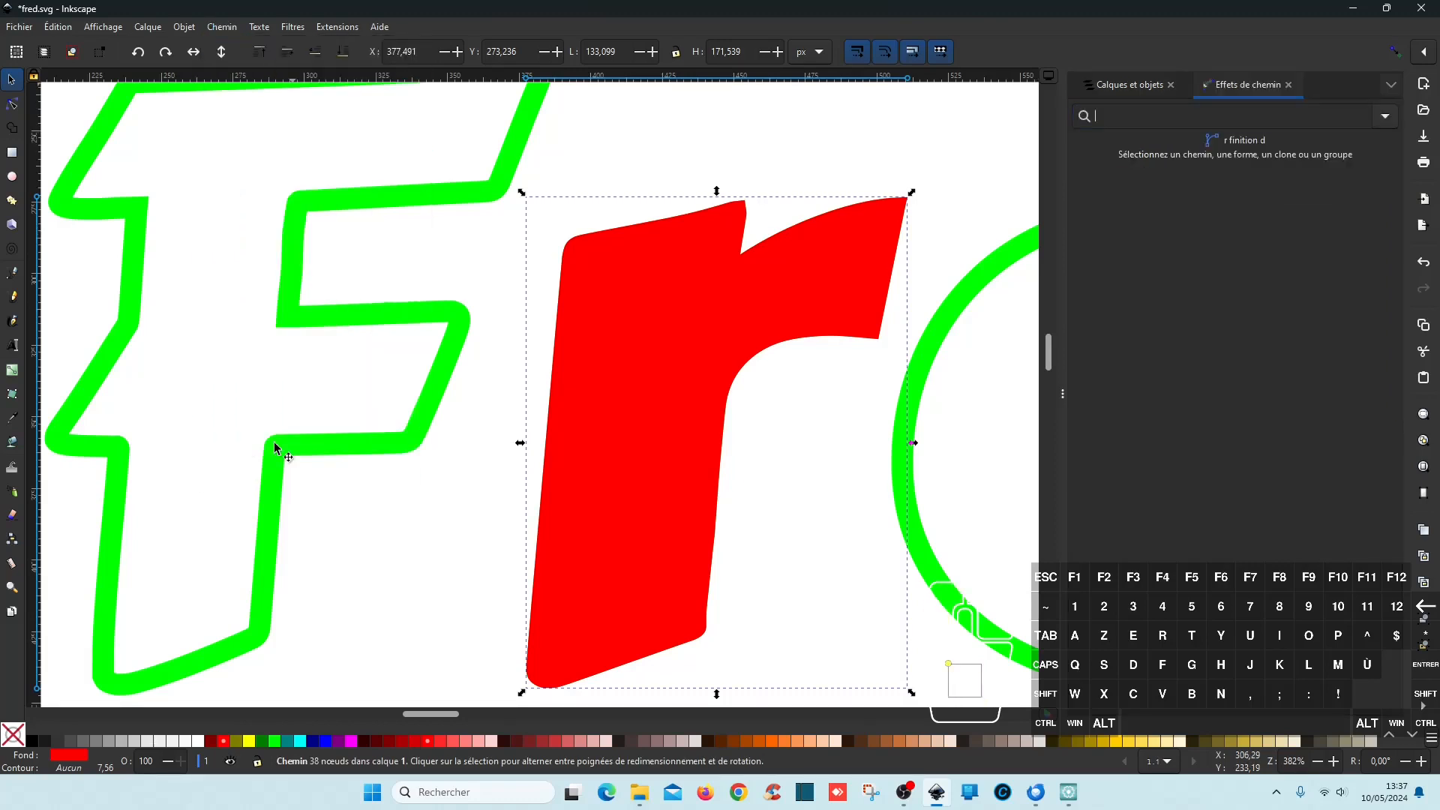
left_click(1384, 119)
left_click(1014, 186)
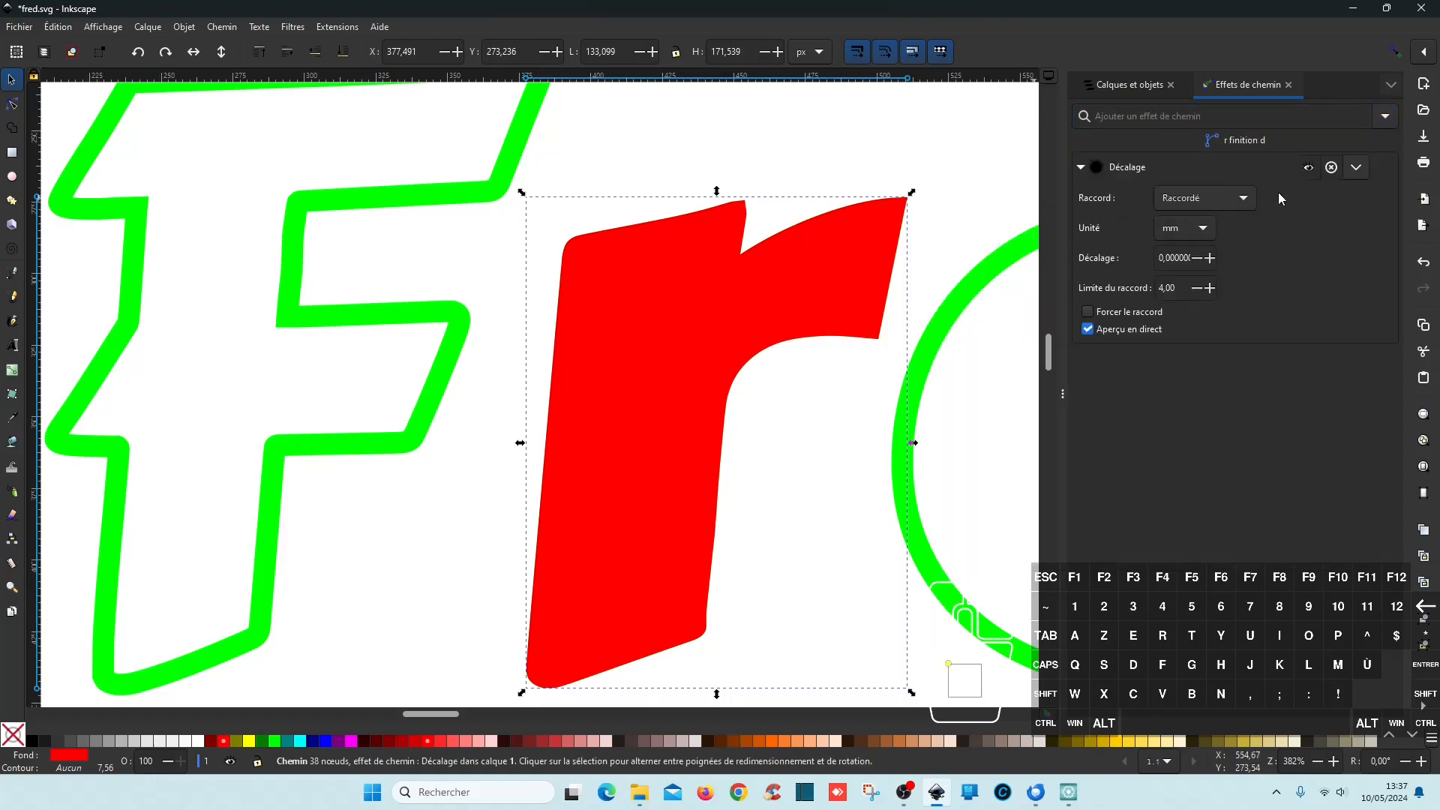
left_click(1196, 260)
left_click(1196, 261)
left_click(1196, 260)
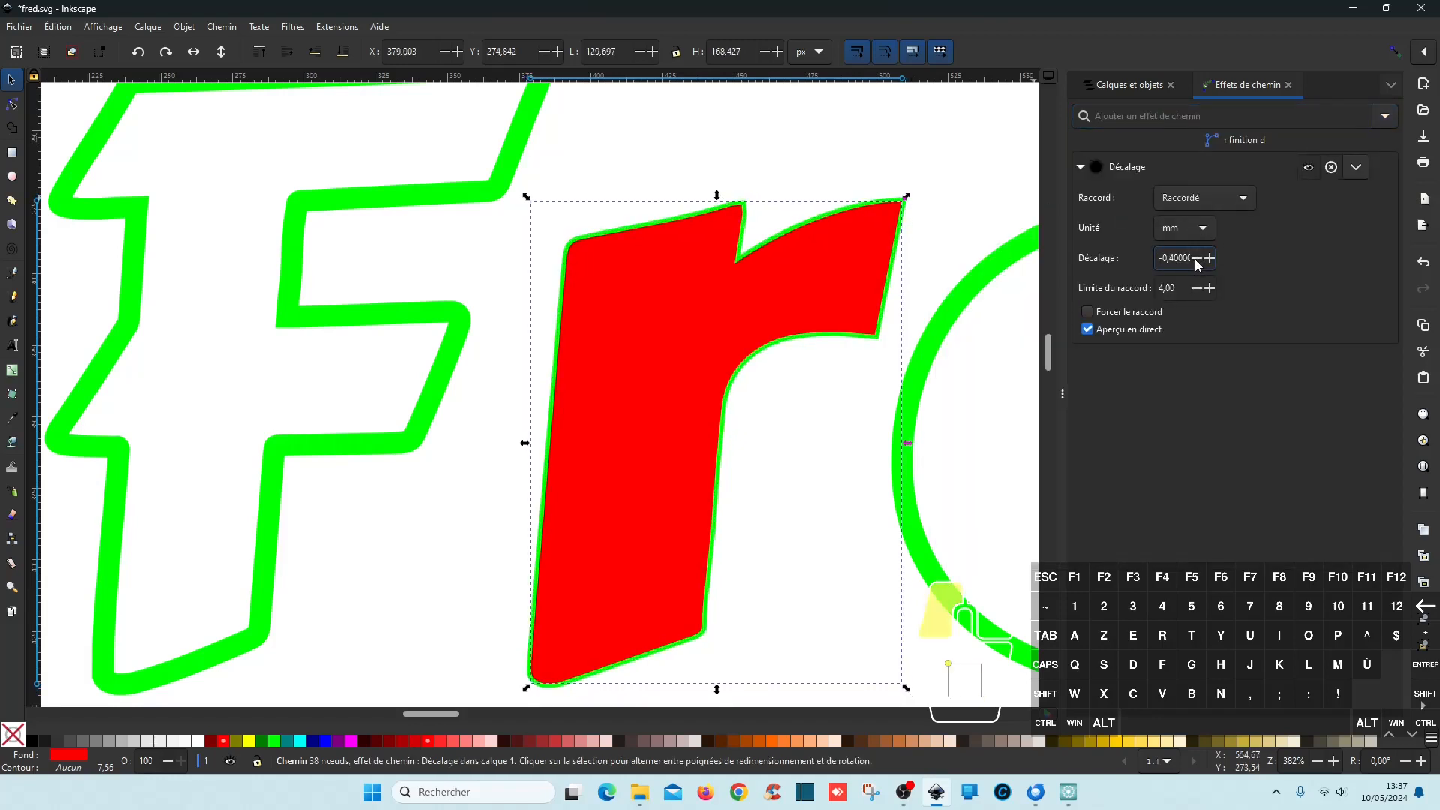
left_click(1196, 260)
left_click(1196, 260)
left_click(1196, 260)
left_click(1196, 260)
left_click(1196, 260)
left_click(1196, 258)
left_click(1196, 259)
left_click(1196, 258)
left_click(1196, 259)
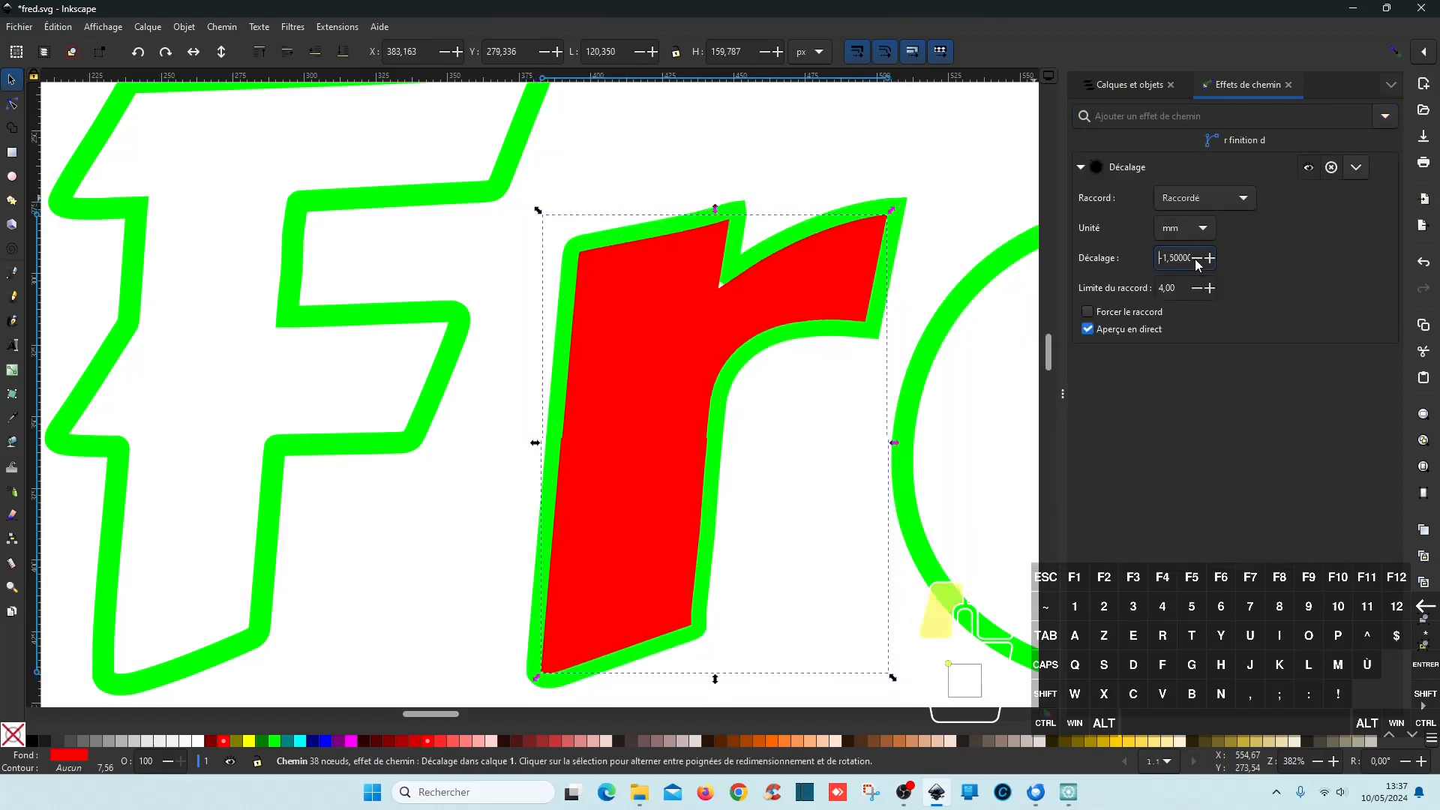
left_click(1196, 258)
left_click(1196, 259)
left_click(1196, 259)
left_click(1196, 259)
left_click(1195, 259)
left_click(1196, 258)
left_click(1196, 258)
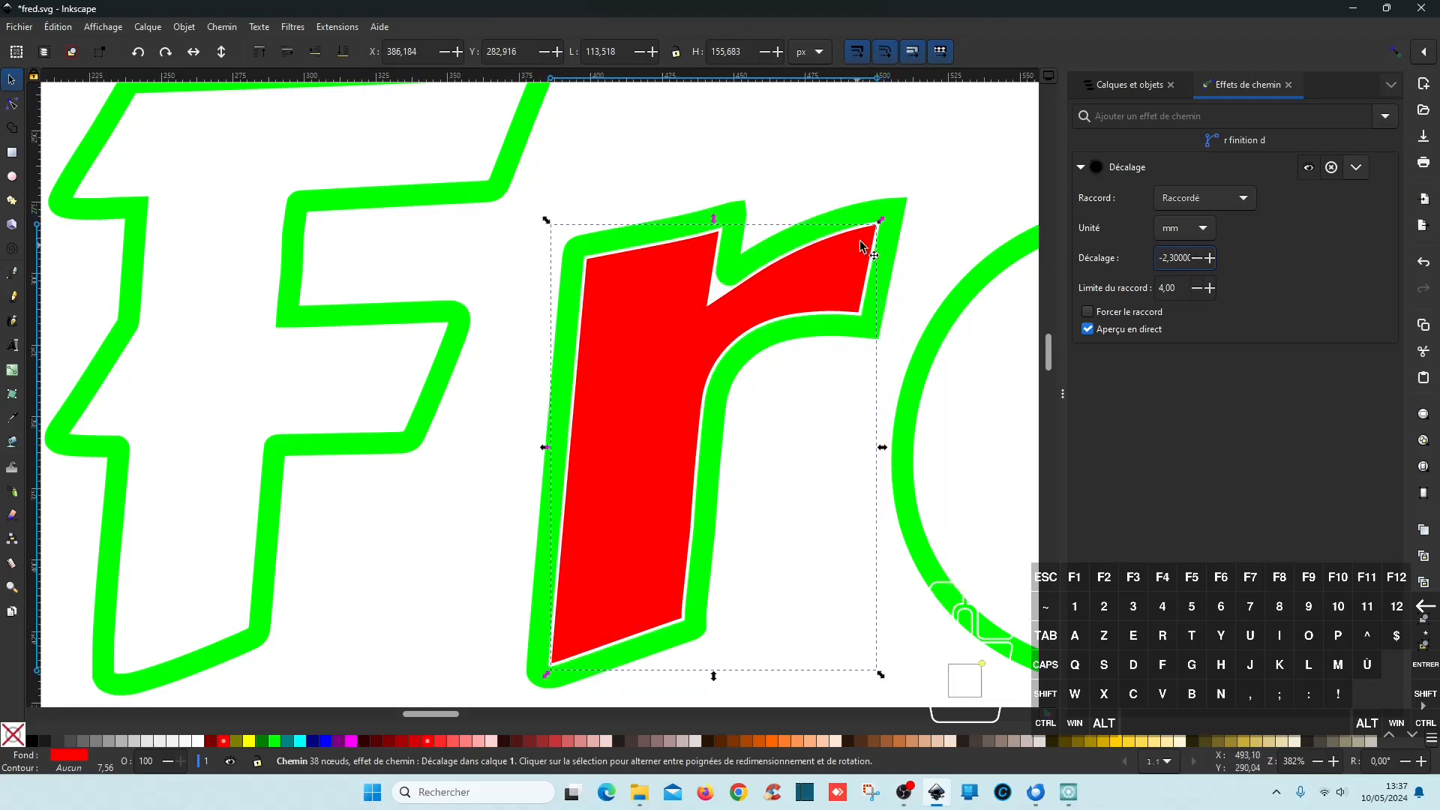
left_click(1213, 259)
left_click(1212, 260)
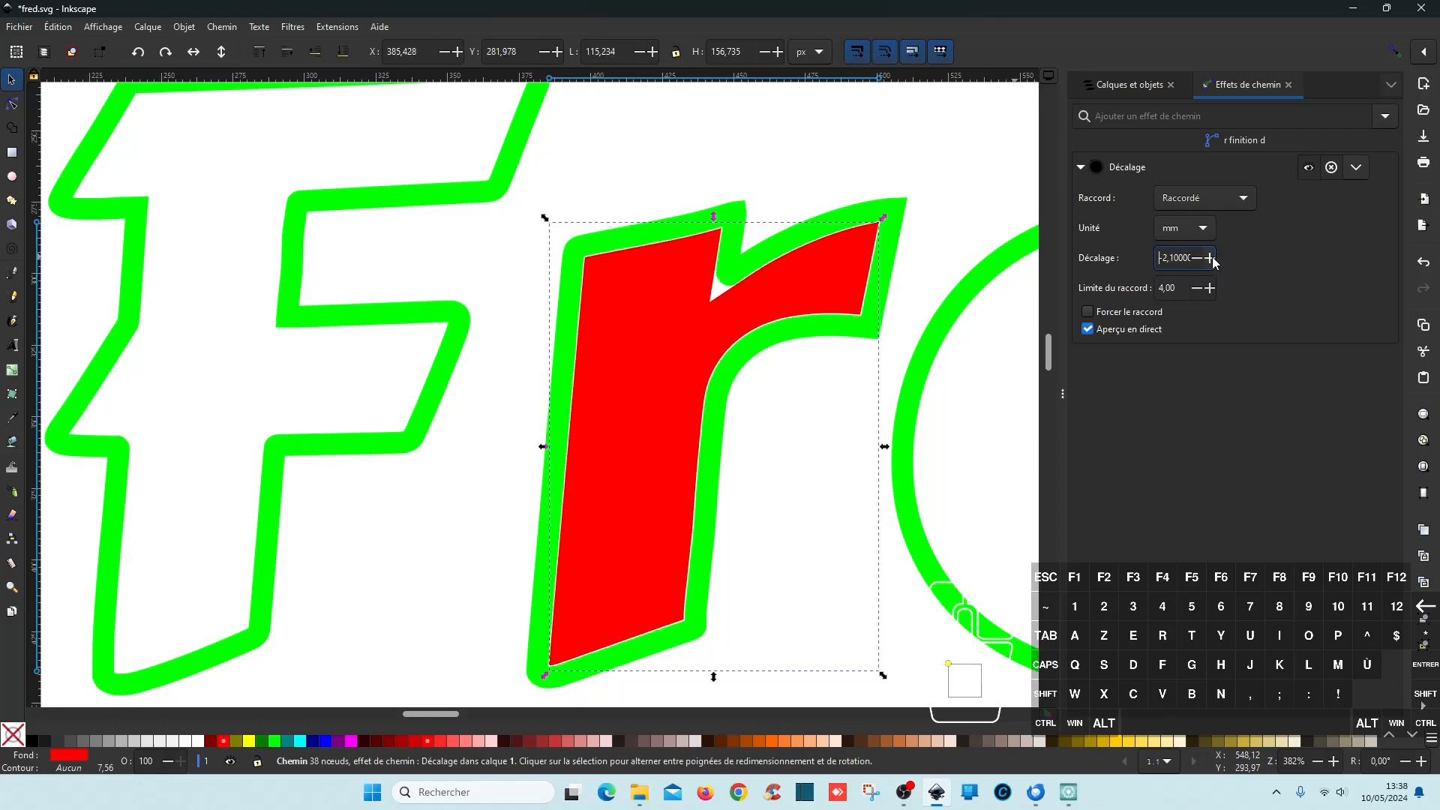
- Set the visible r finition d copy's Décalage offset to -2 mm and convert it into a plain path
left_click(1213, 259)
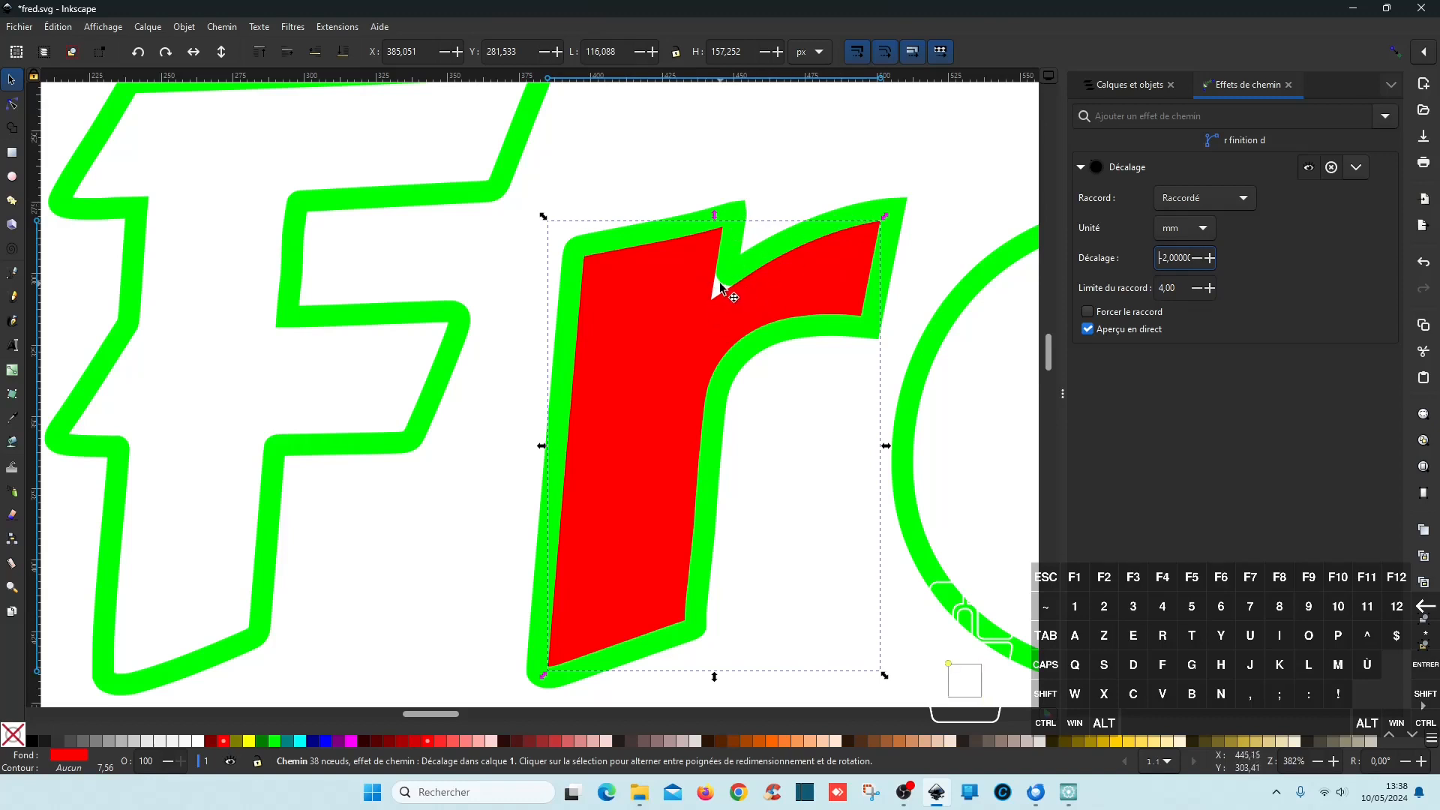
left_click(1289, 85)
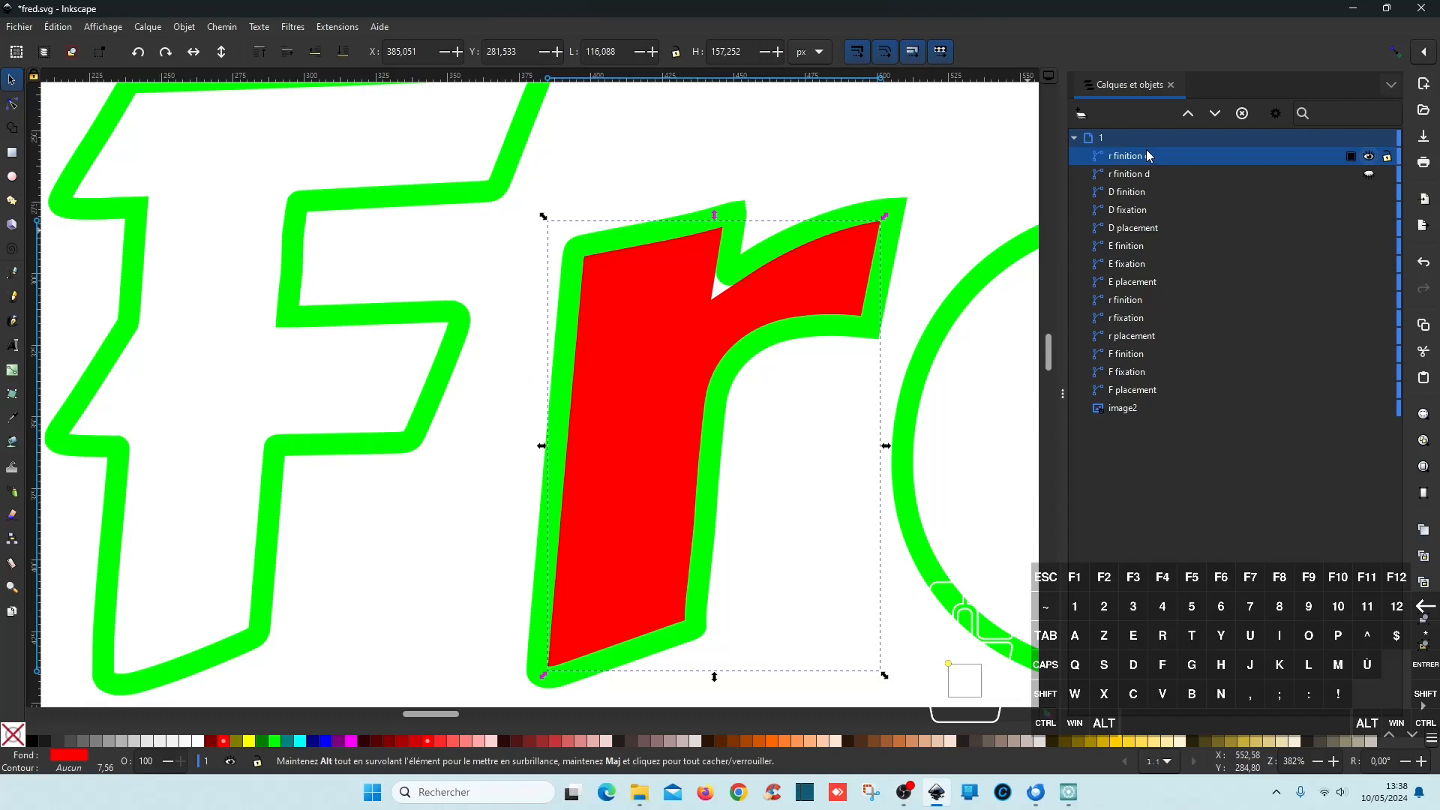
left_click(221, 34)
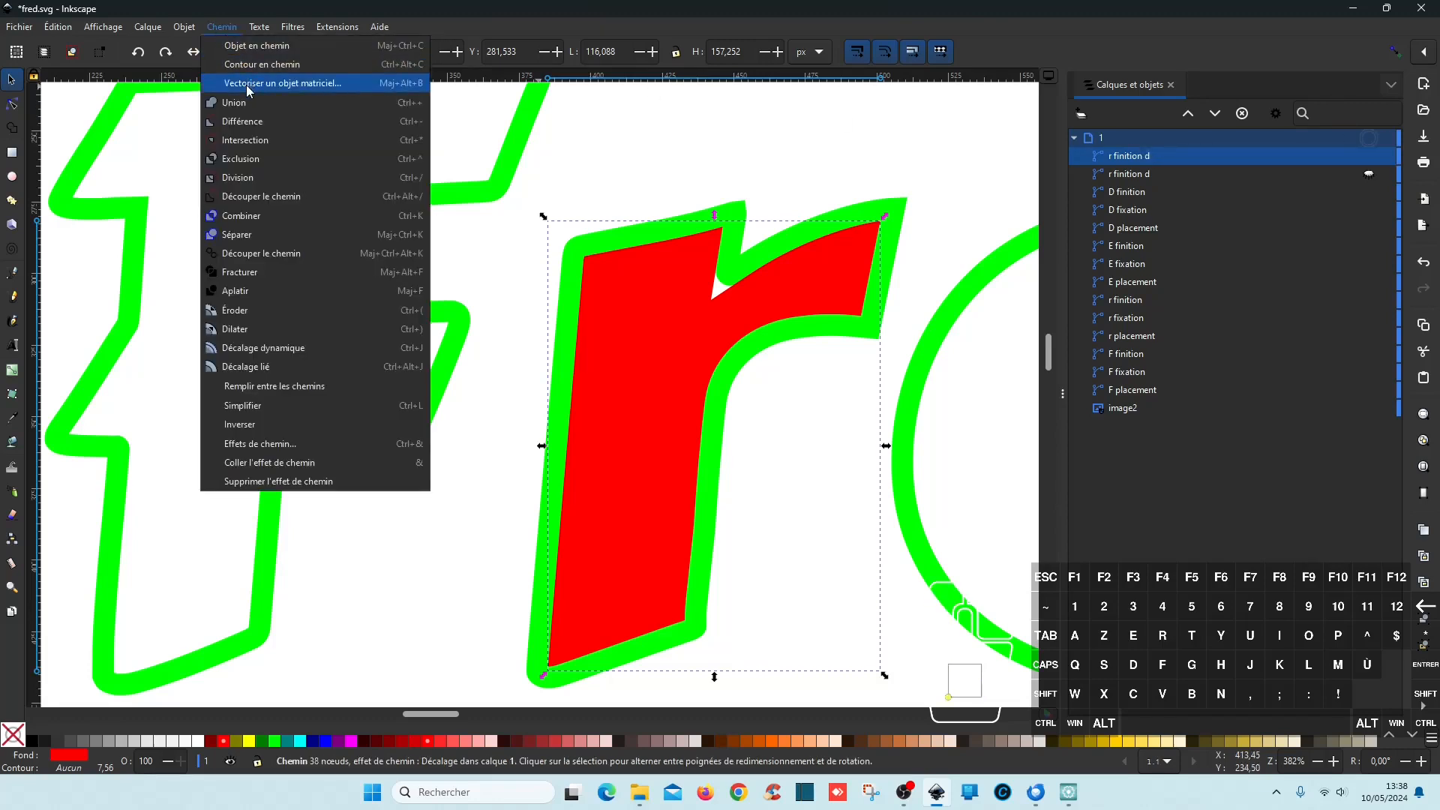
left_click(264, 58)
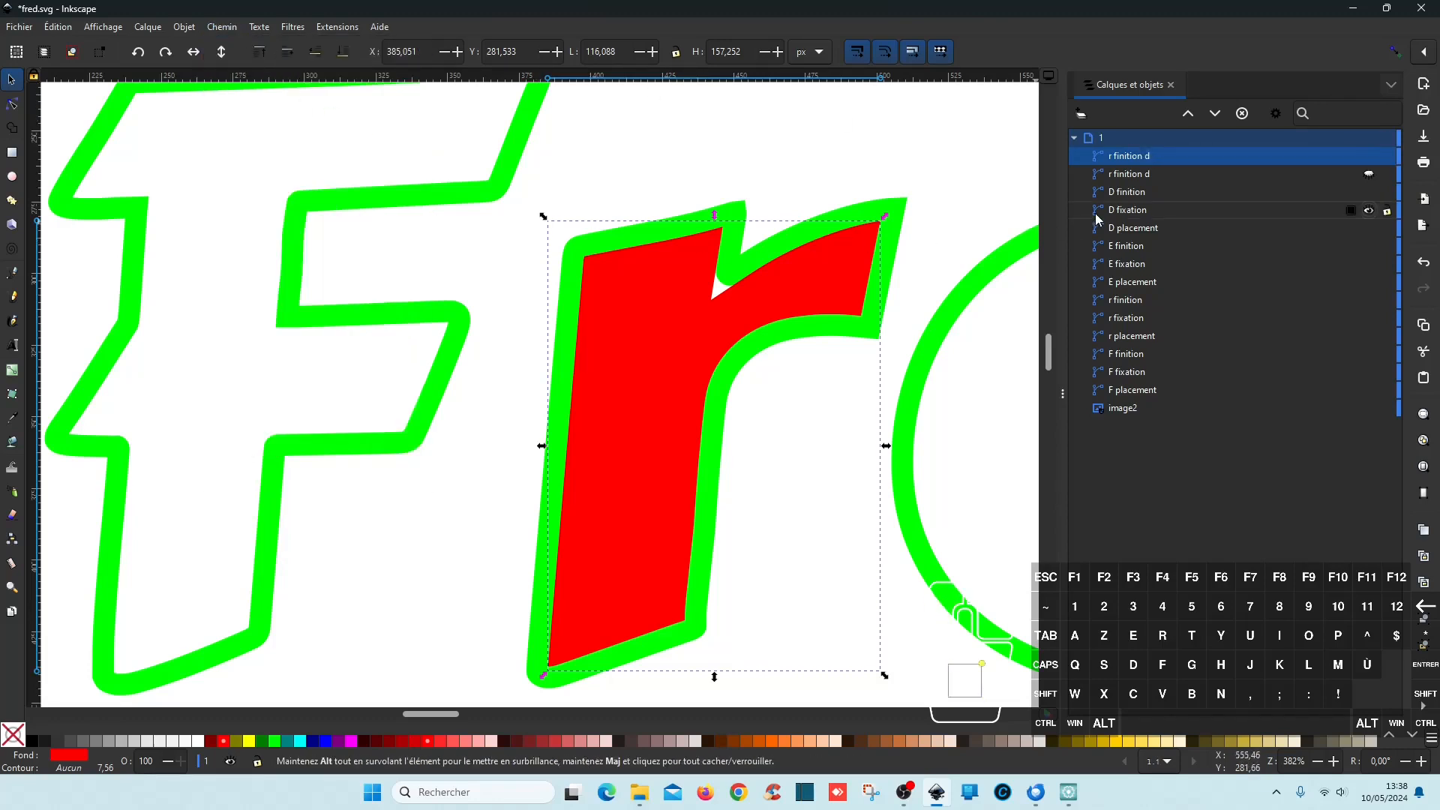
- Show the hidden lower r finition d and fill the smaller upper copy with blue
left_click(1370, 174)
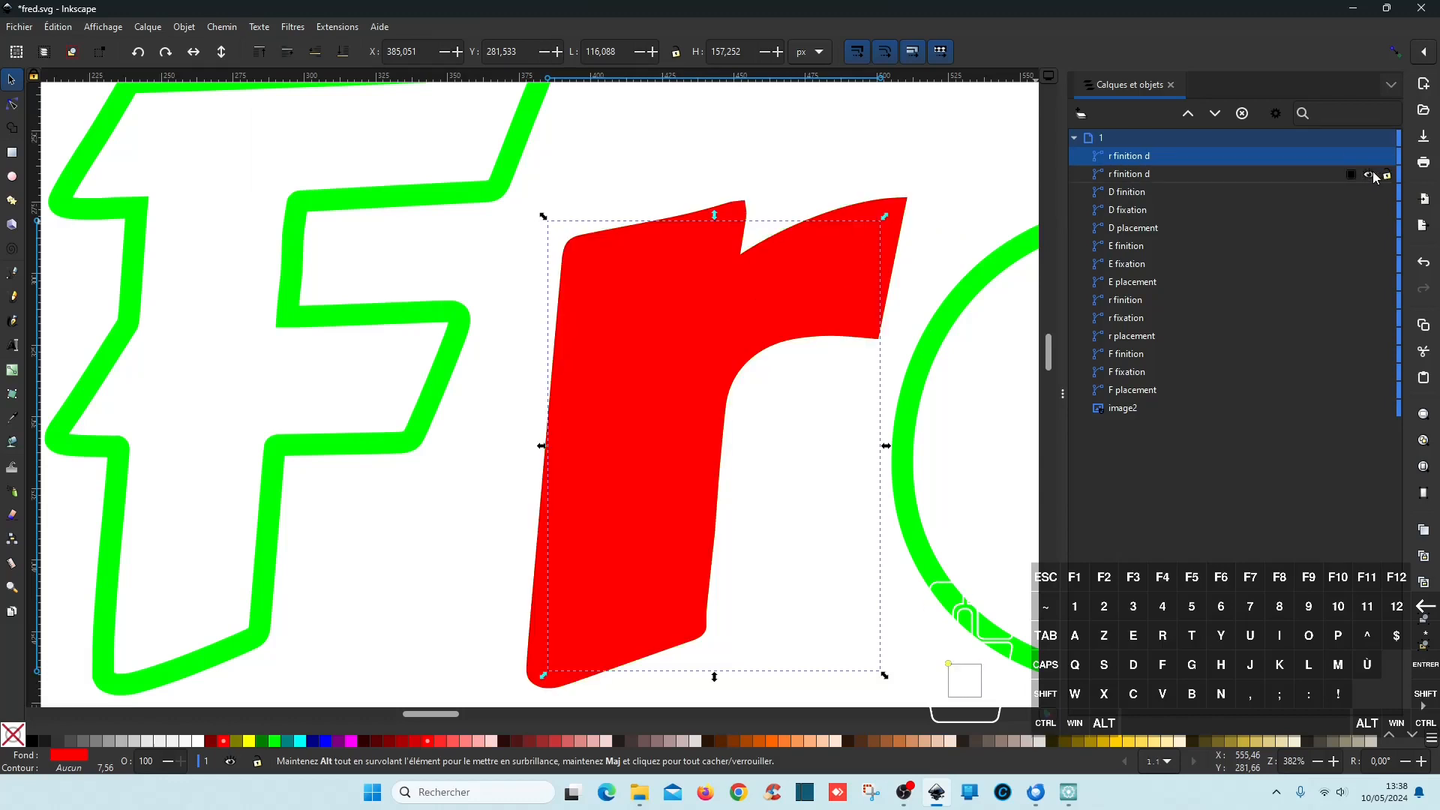
left_click(337, 741)
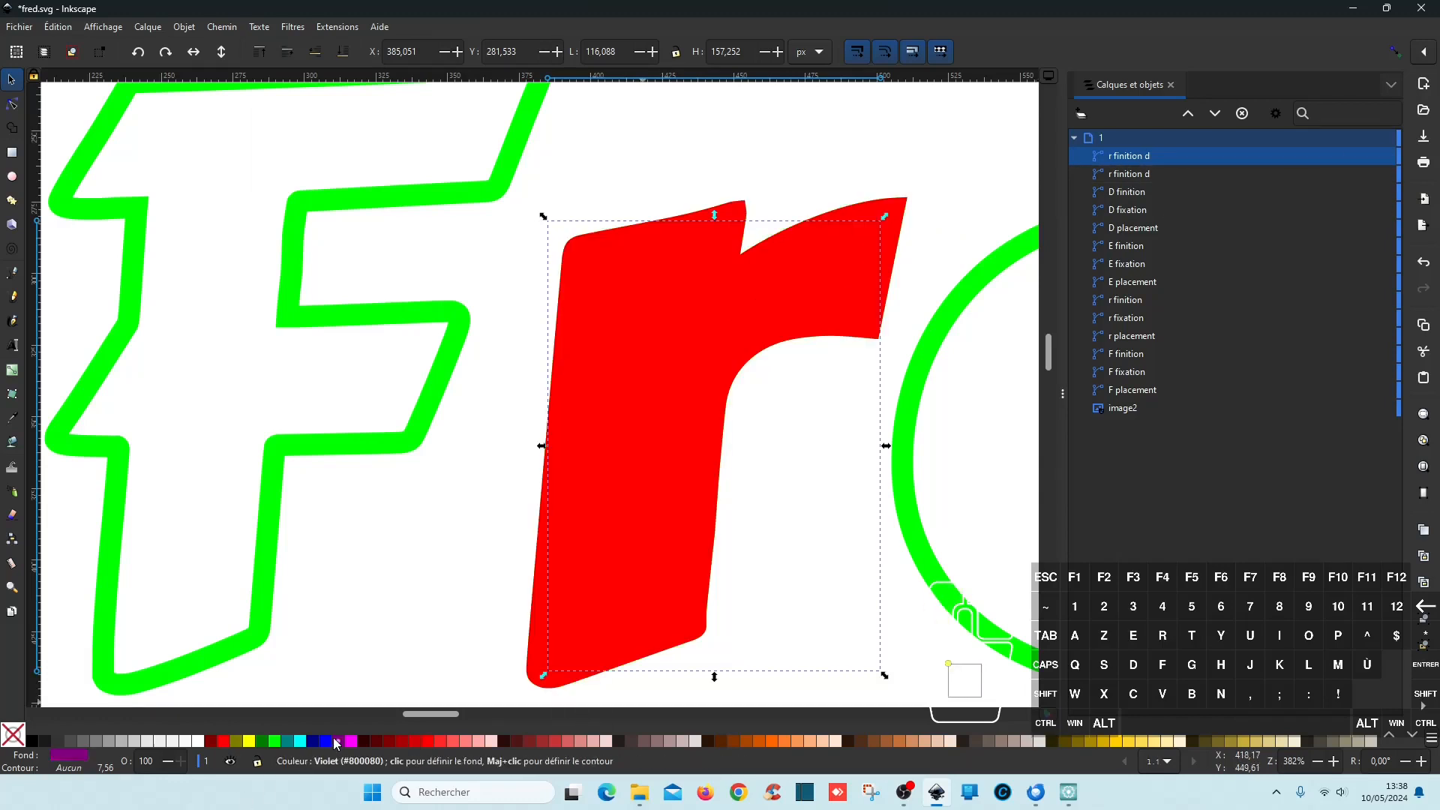
left_click(324, 740)
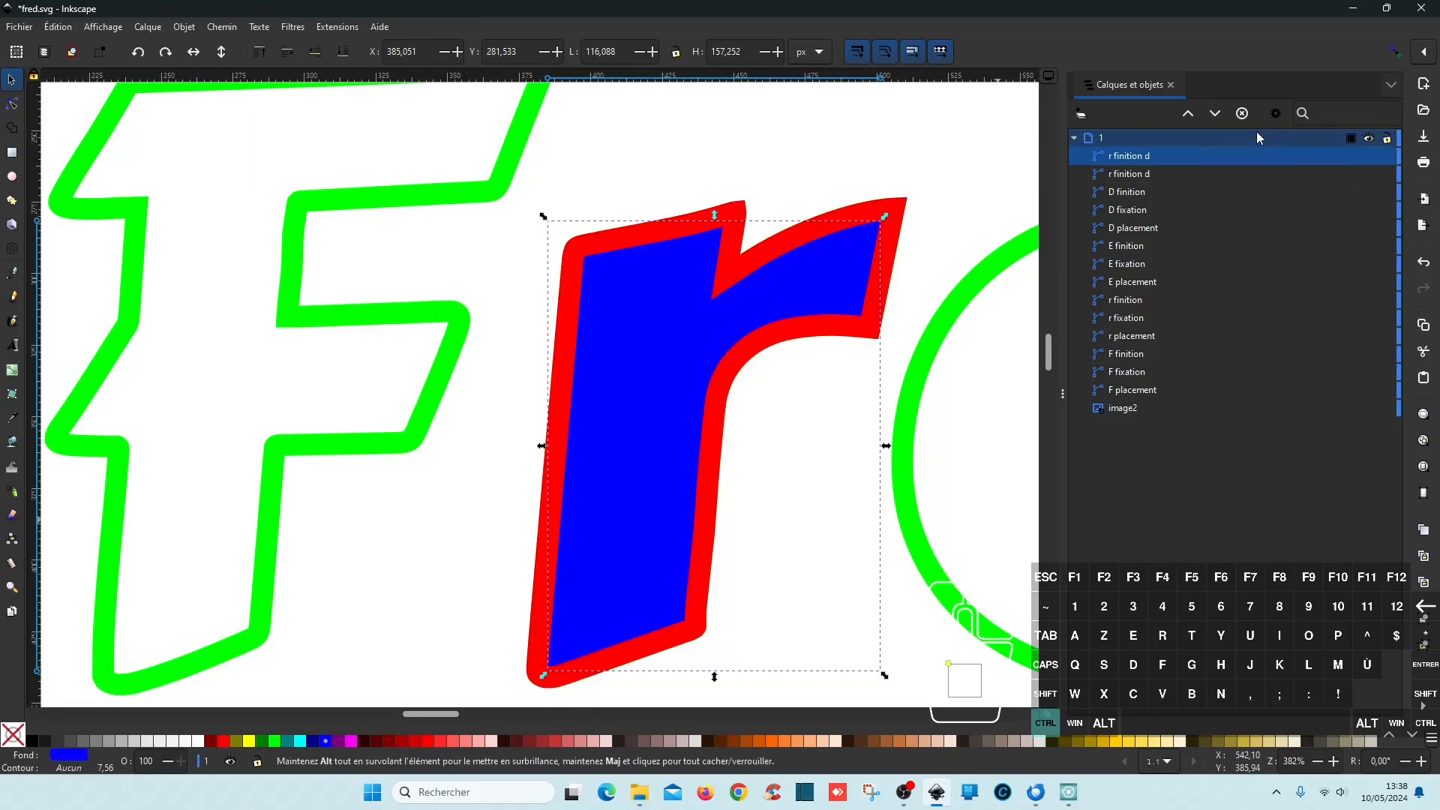
- Subtract the blue inner shape from the red outer r finition d with Différence to form an outline band
left_click(1125, 173, "shift")
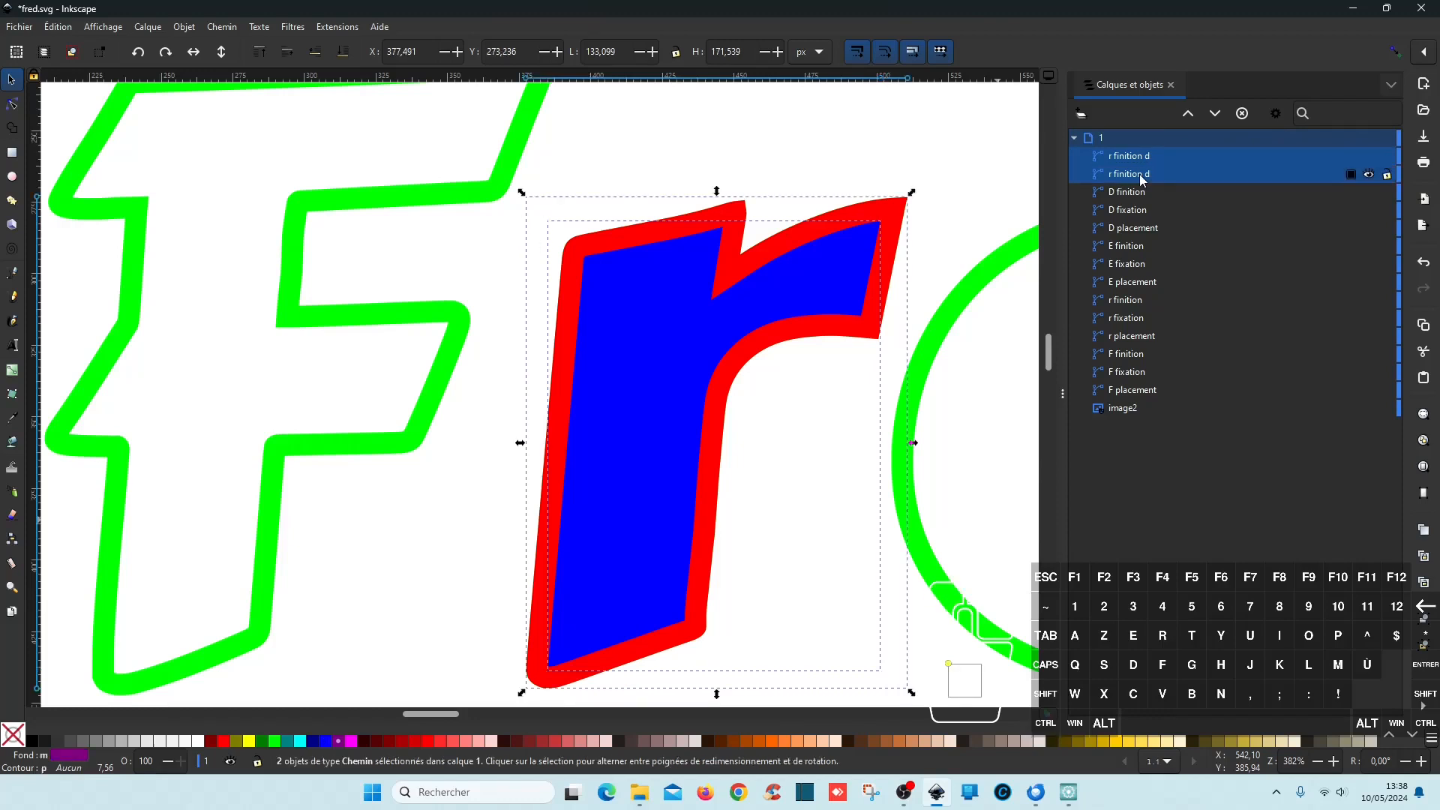
left_click(215, 27)
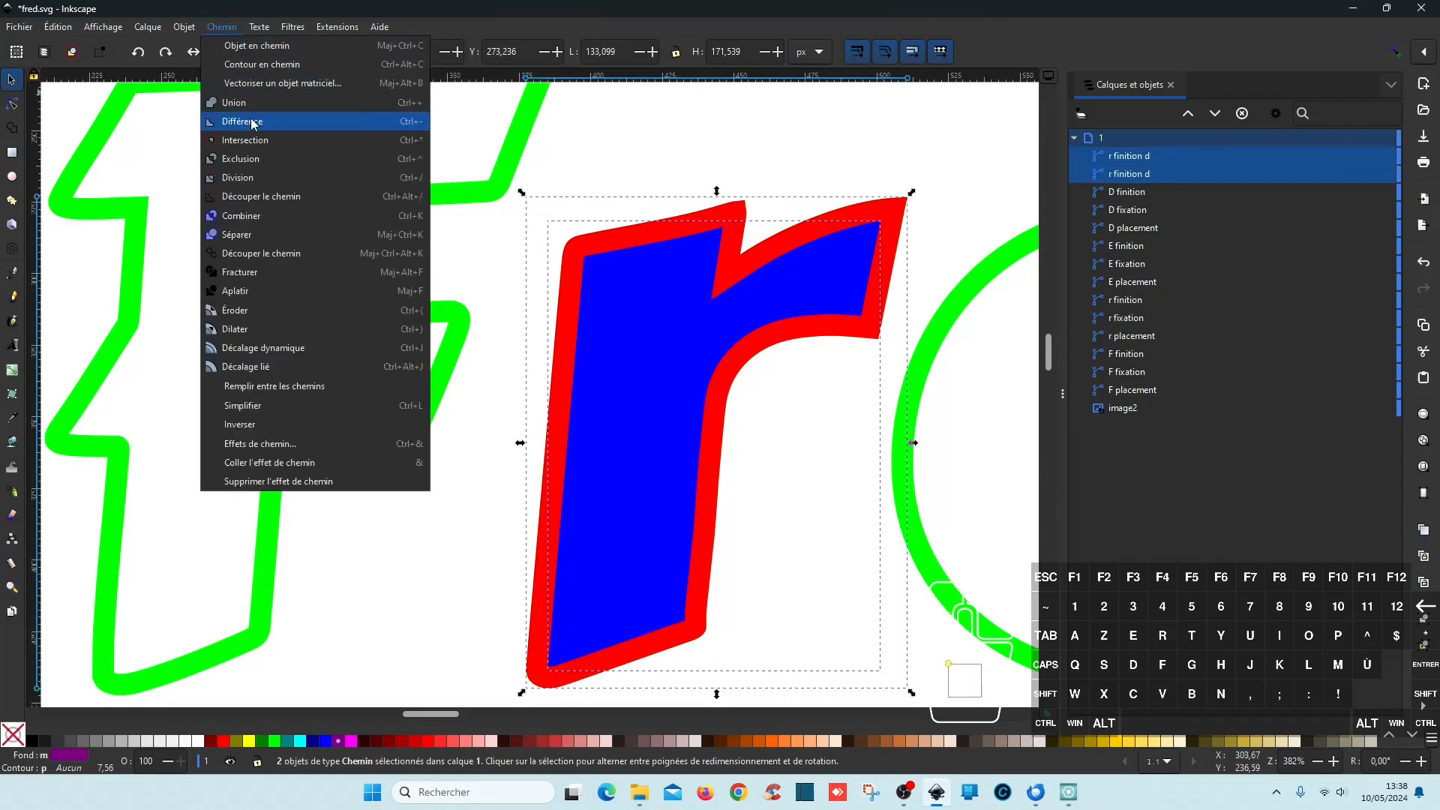
left_click(253, 123)
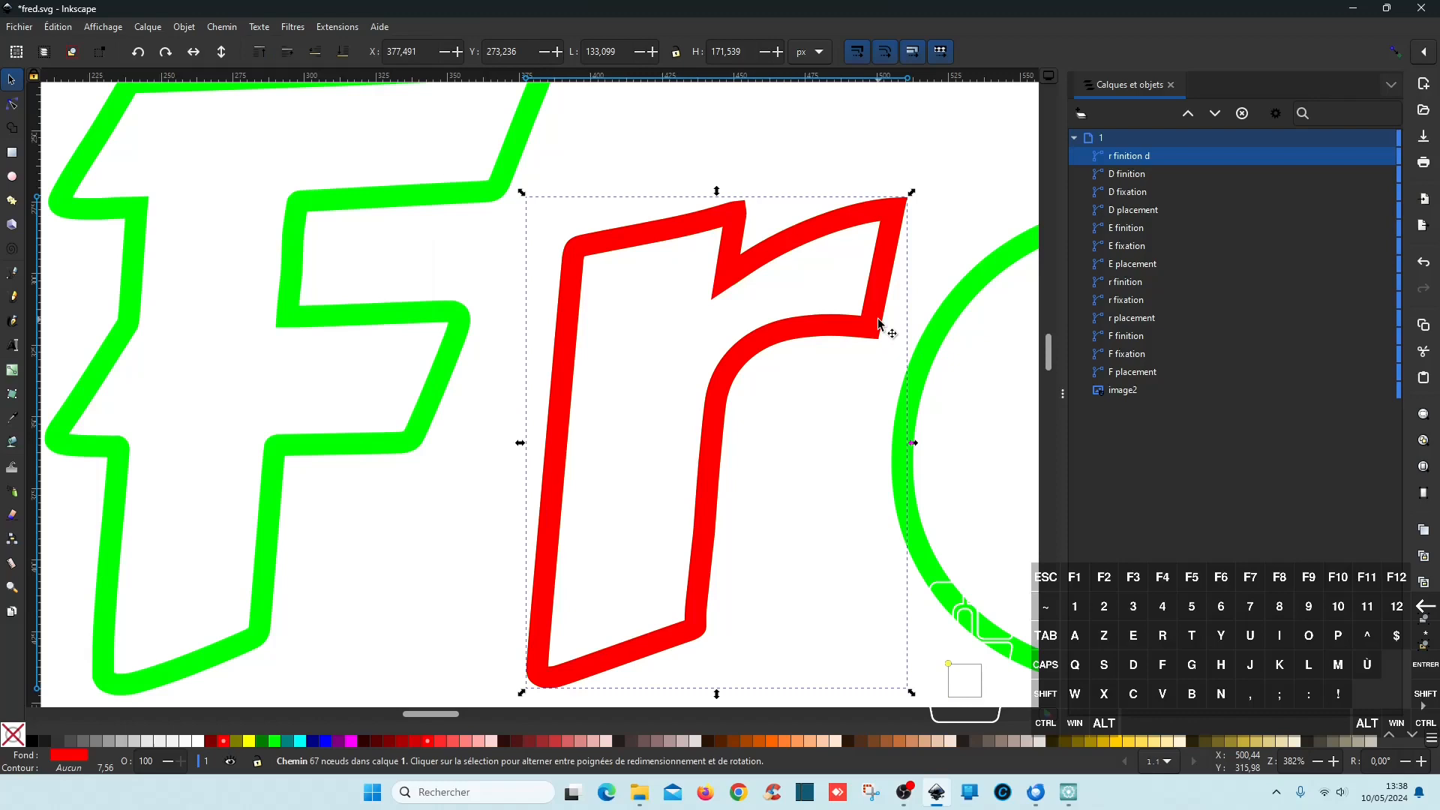
- Switch to Artistic Digitizer, examine the stitching at the corners of the letter r, and return to Inkscape
left_click(1068, 792)
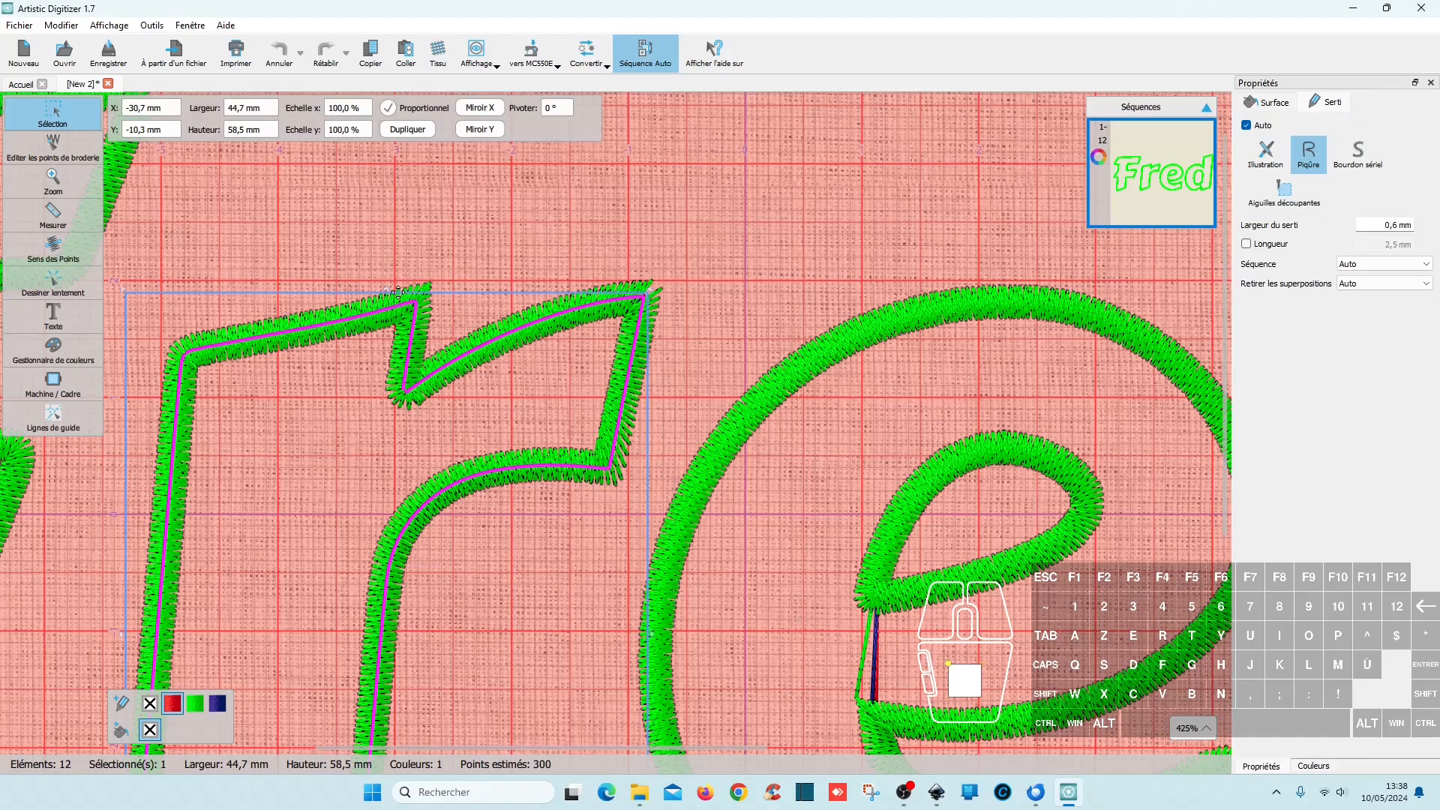
left_click(313, 235)
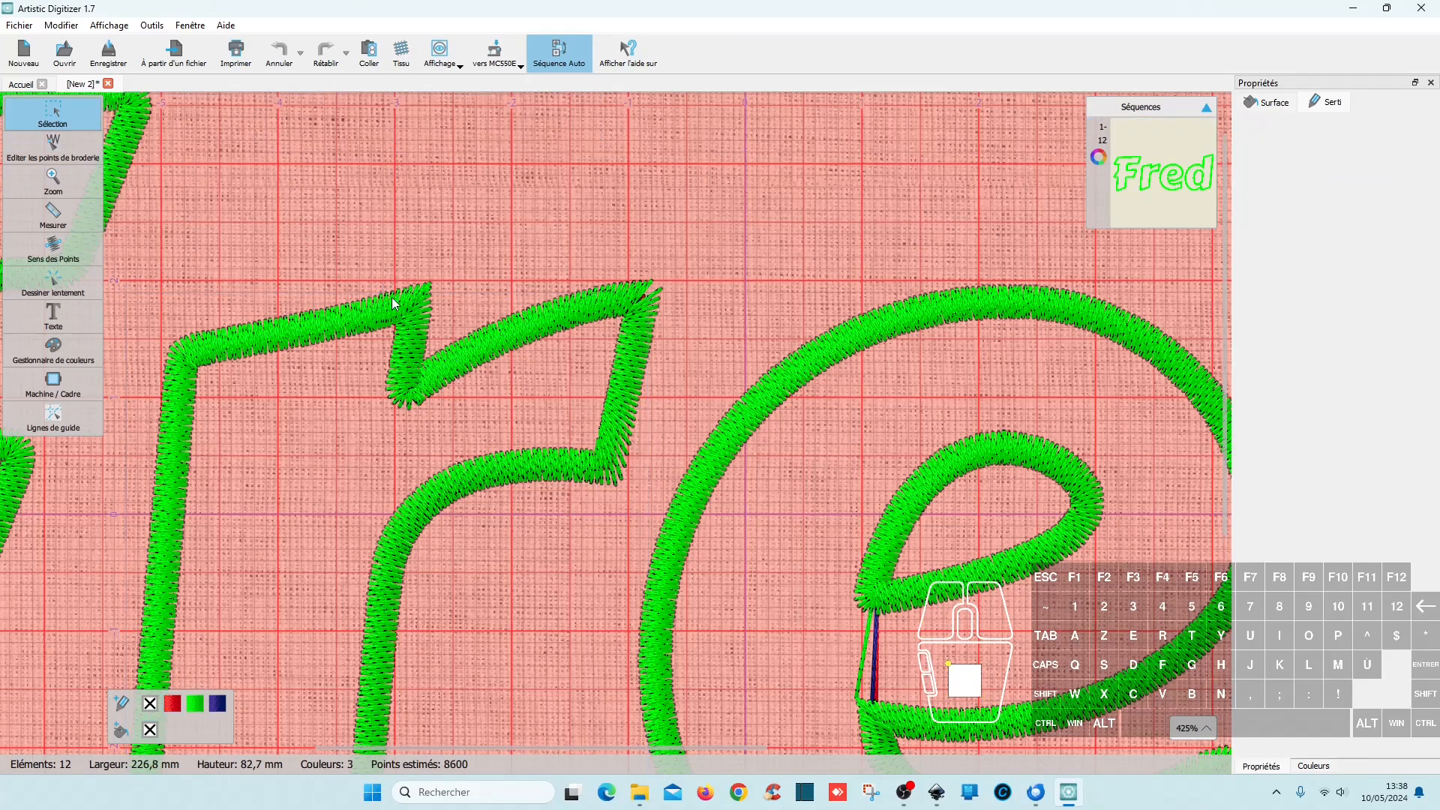
left_click(621, 392)
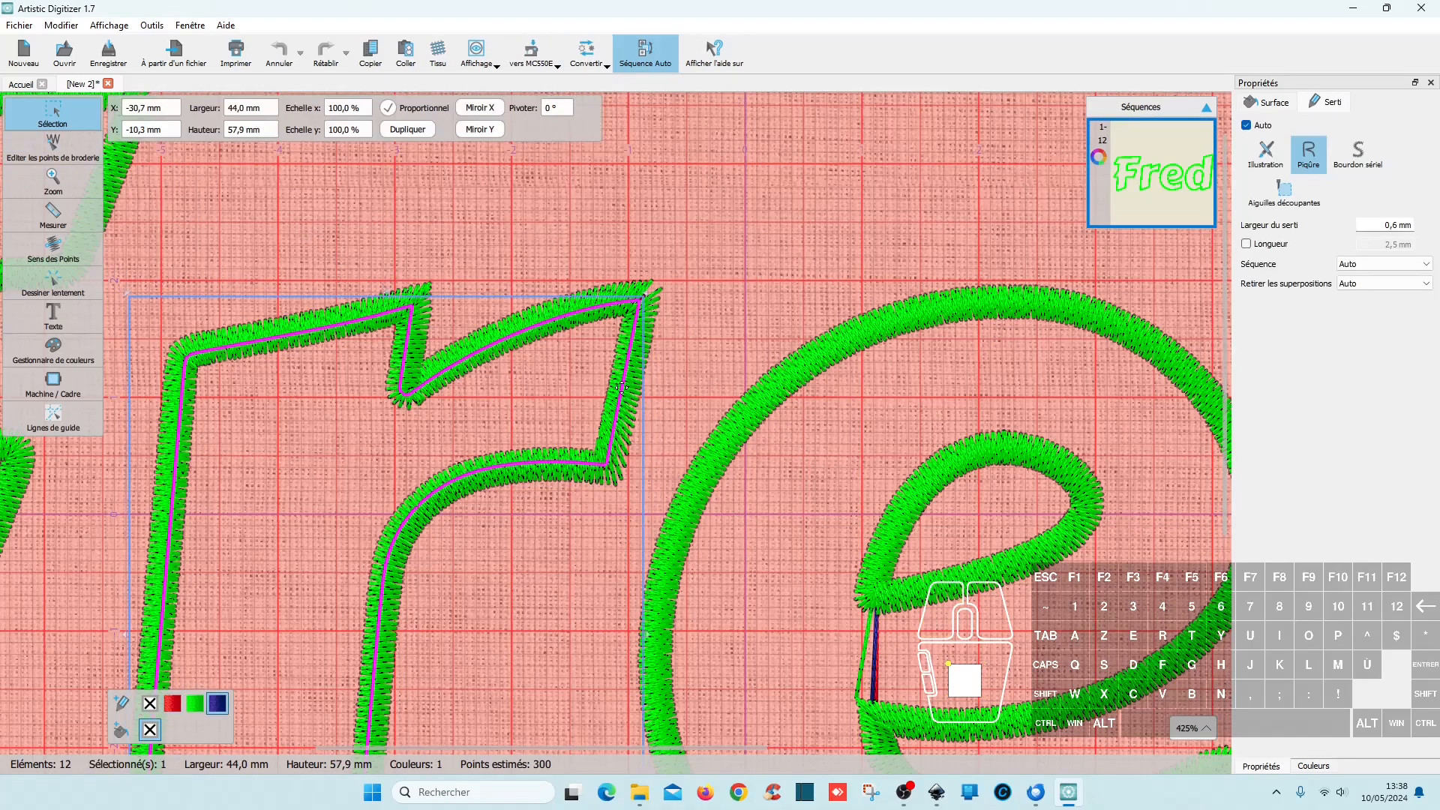
scroll(1122, 281, "down", 3)
left_click(901, 278)
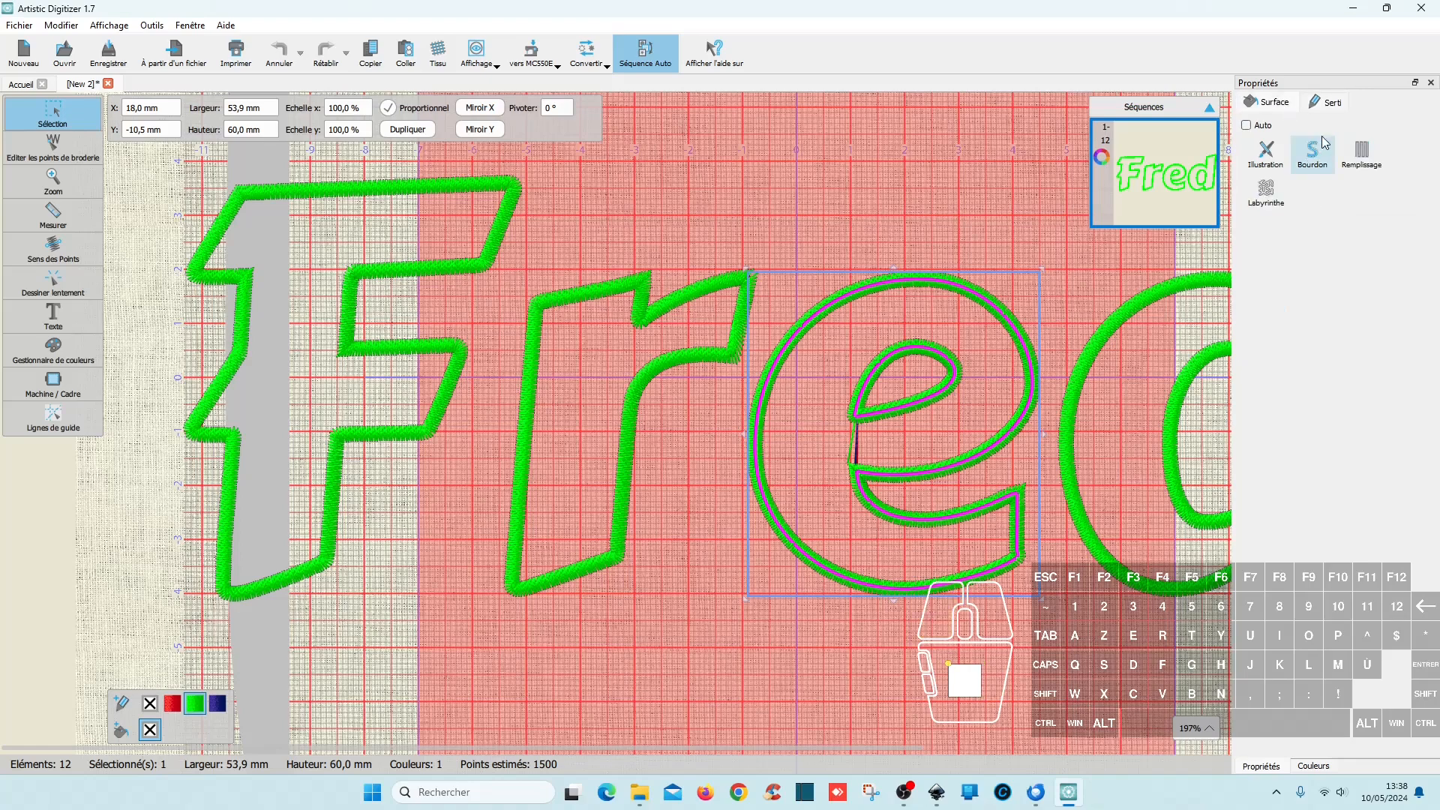
left_click(1354, 8)
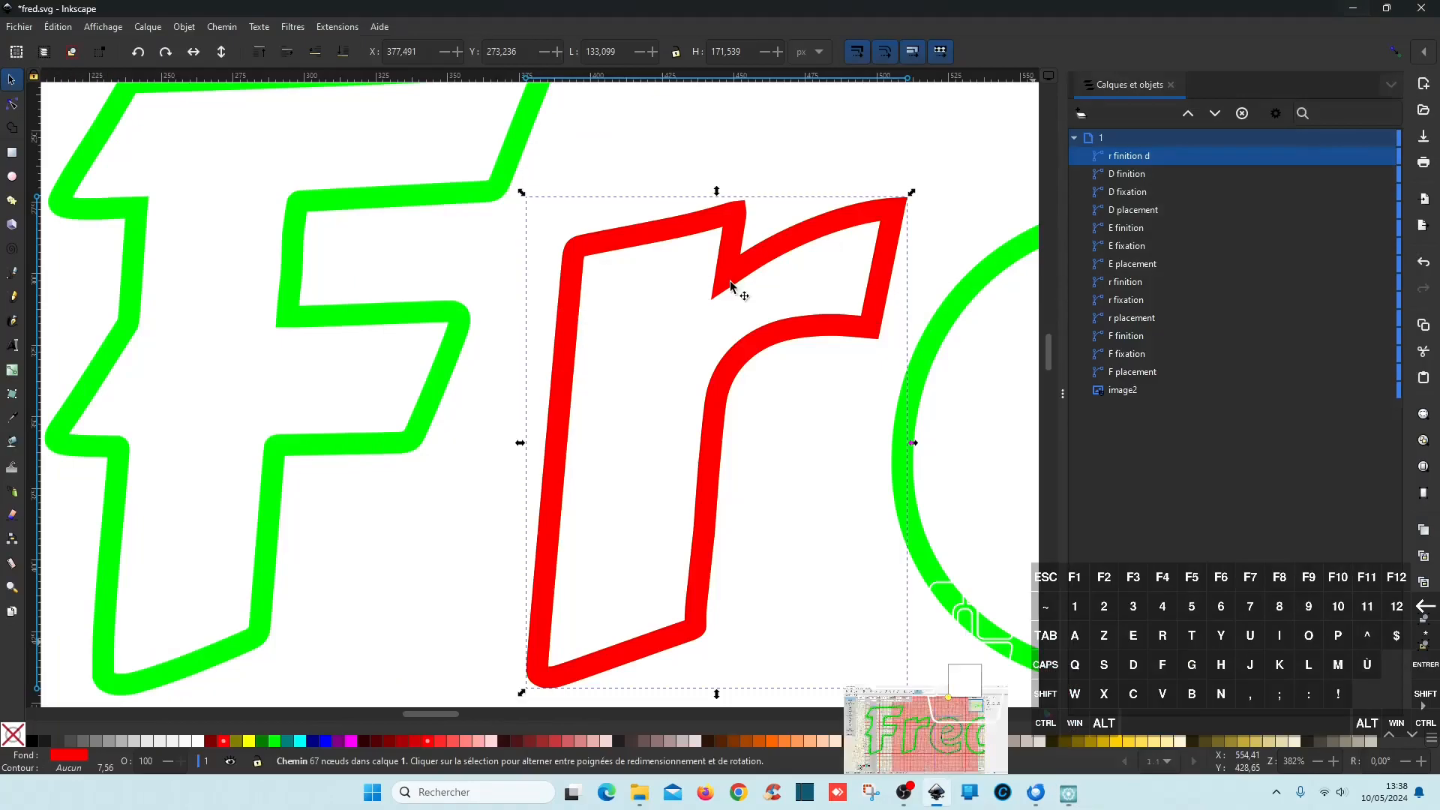
- Draw a closed four-sided path around the r's upper curved arm, cutting diagonally across its end corners, with a 0.1 stroke width
left_click(778, 247)
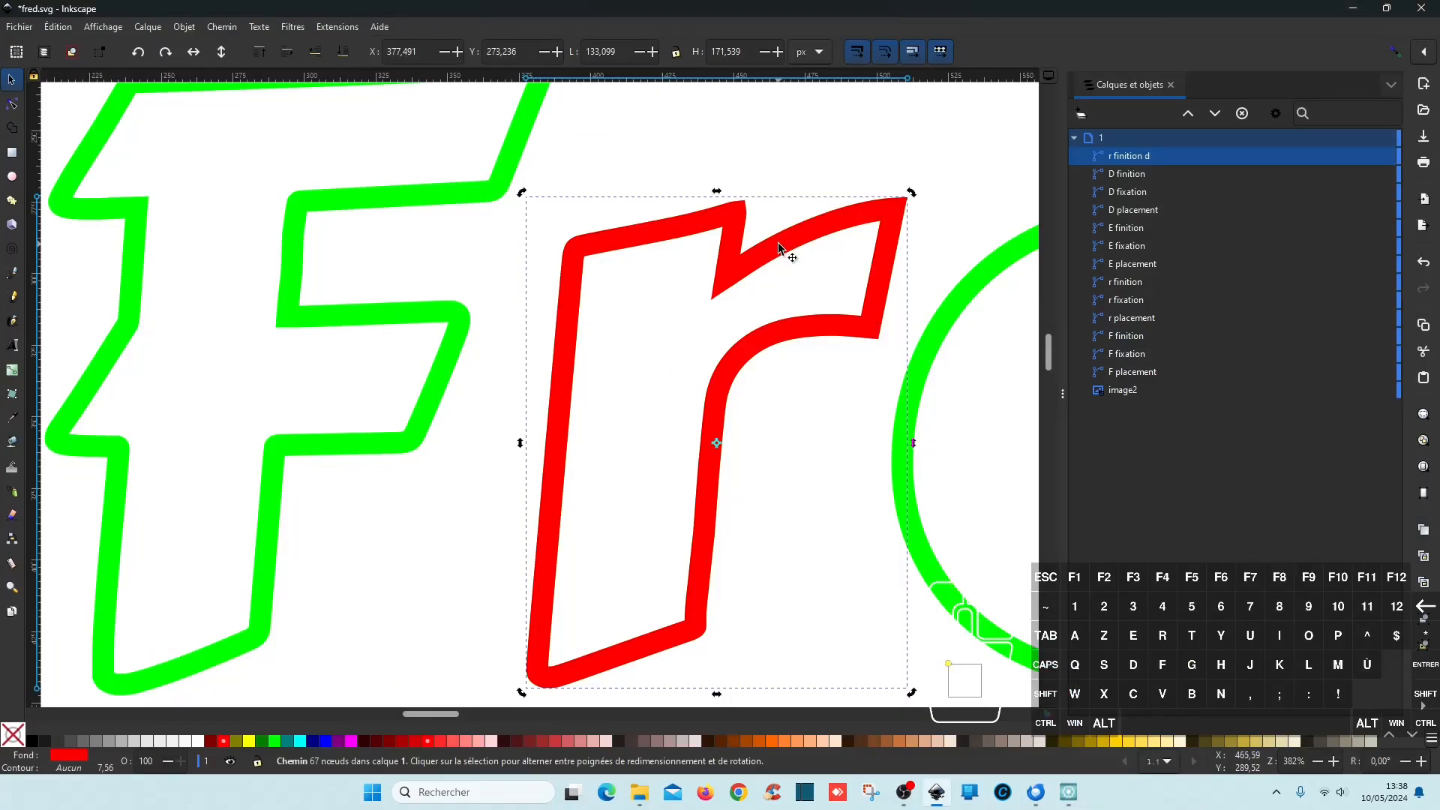
left_click(941, 270)
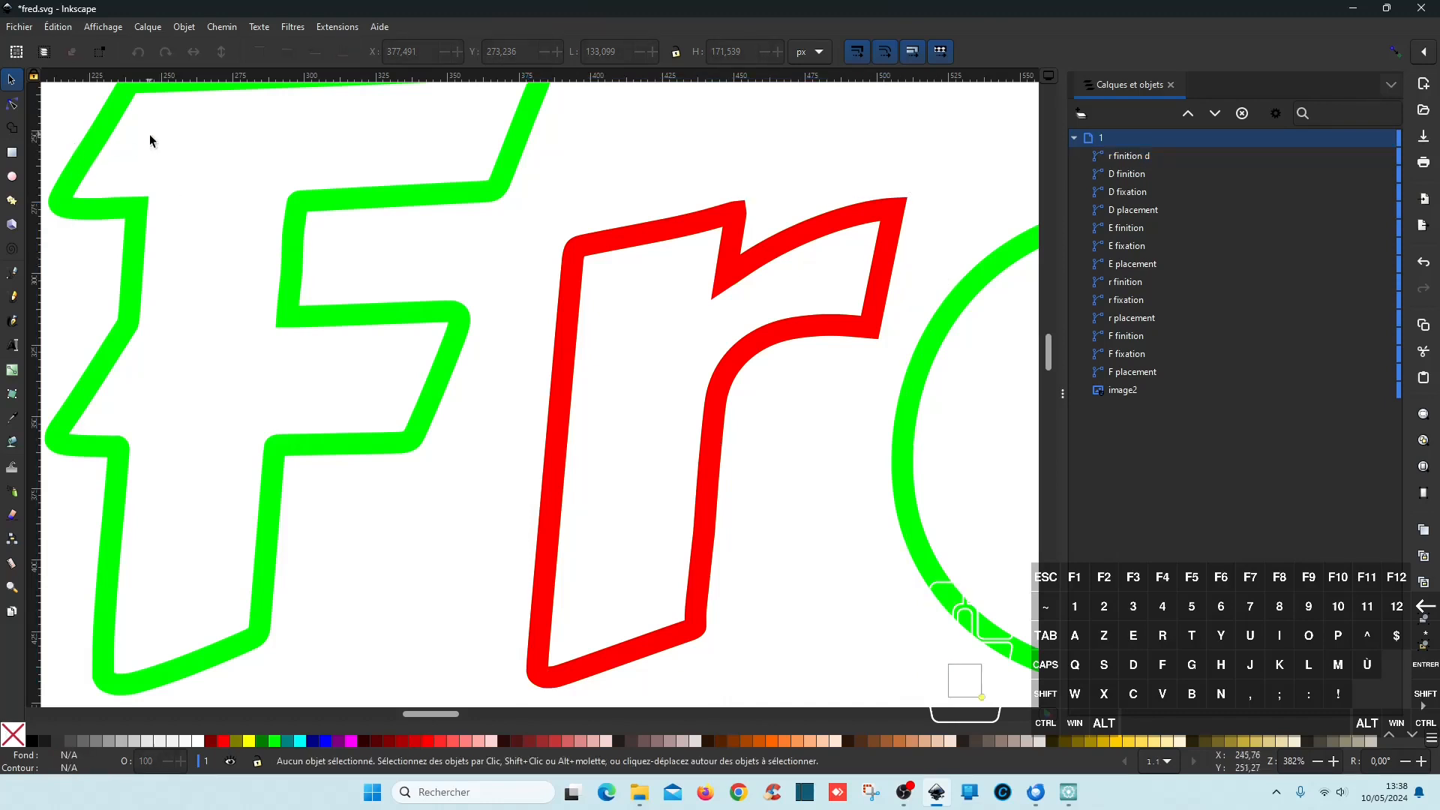
left_click(13, 273)
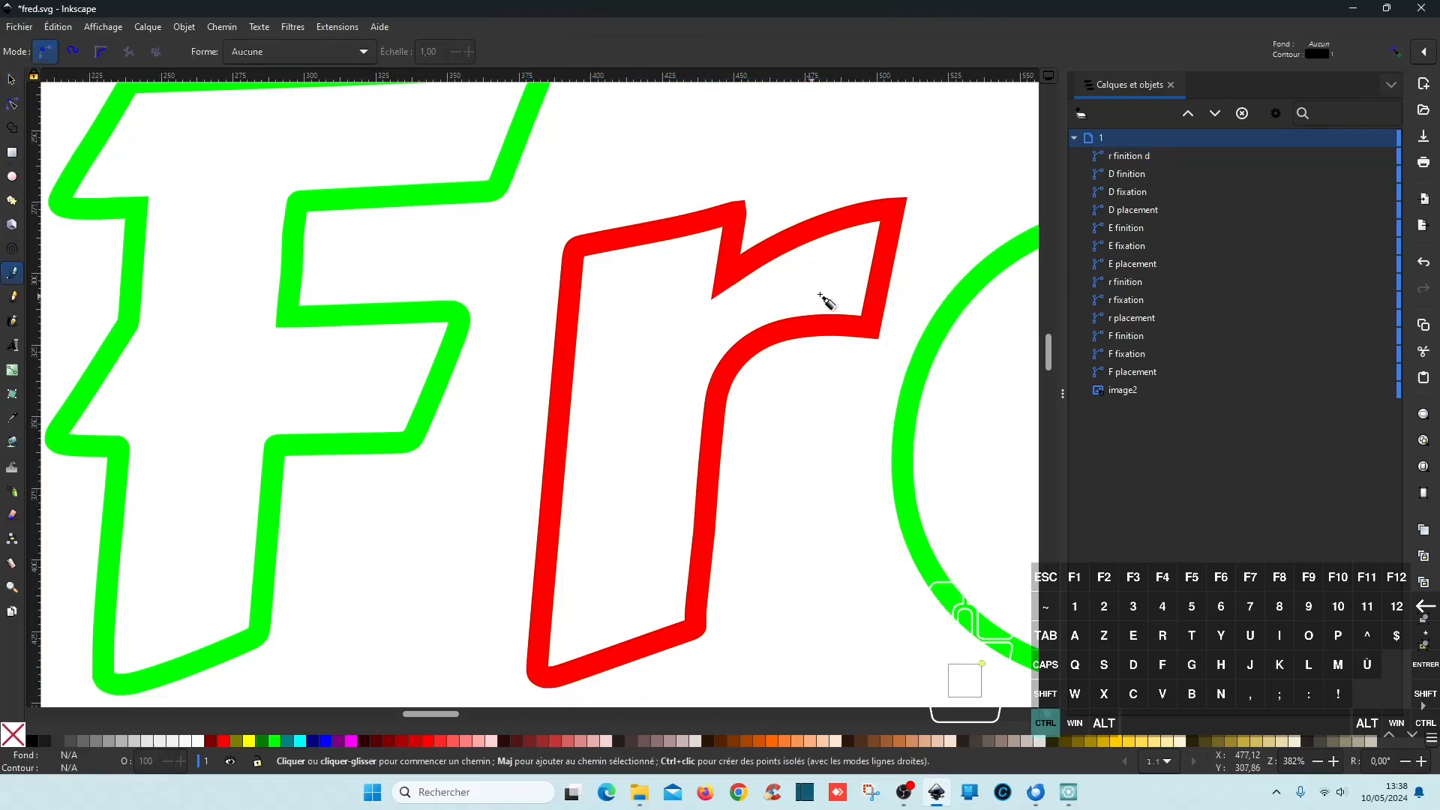
scroll(826, 299, "up", 3)
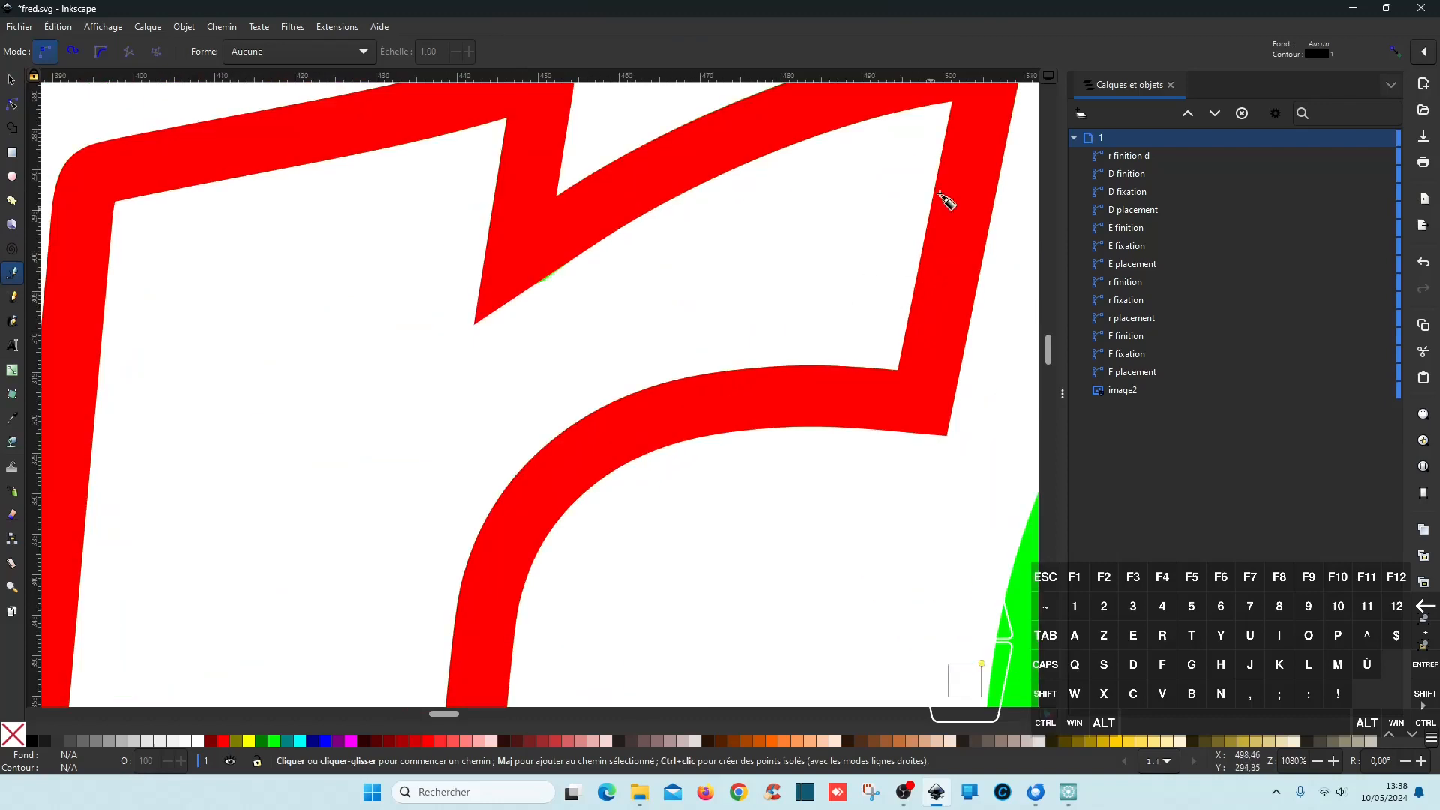
left_click(446, 369)
scroll(587, 157, "down", 2)
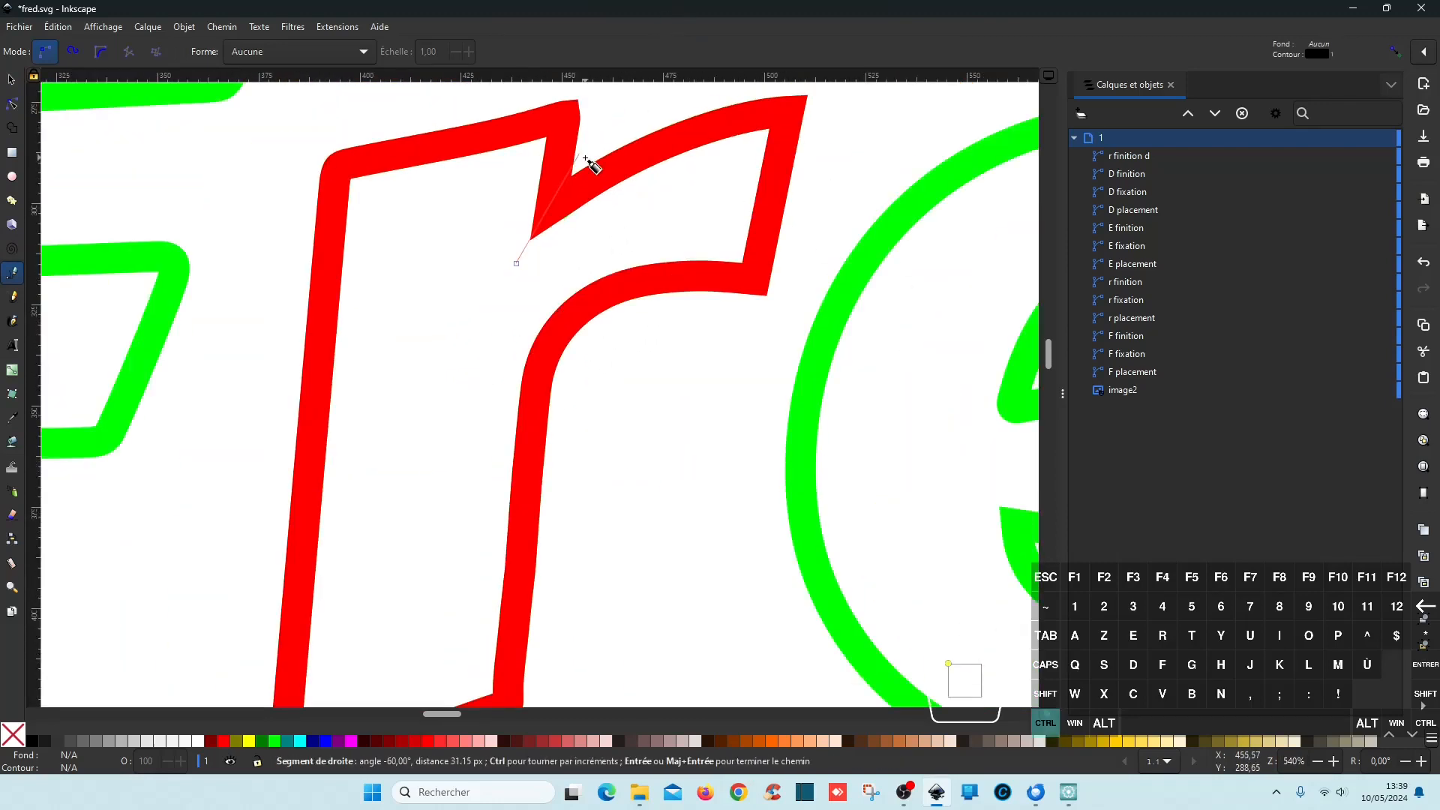
left_click(614, 106)
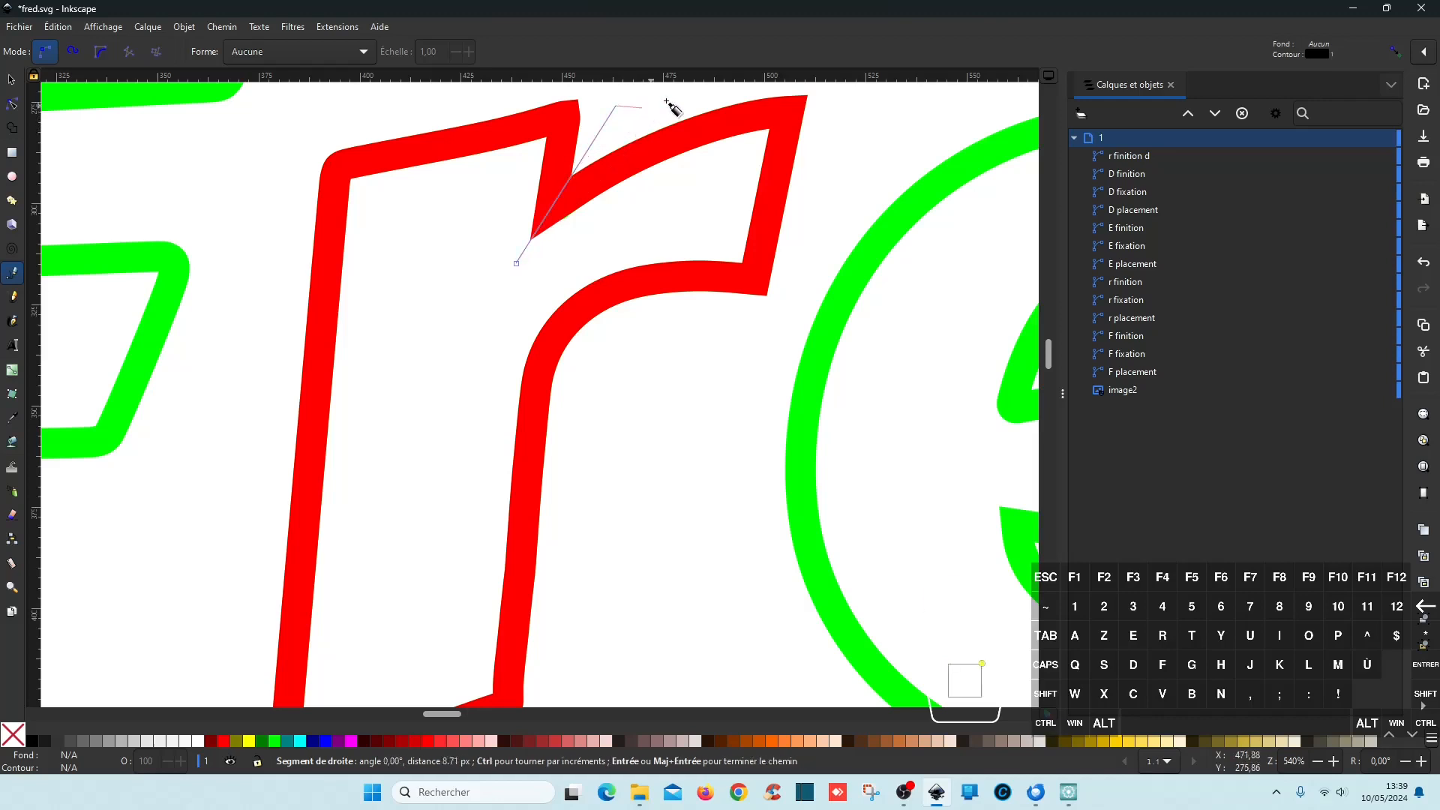
left_click(821, 139)
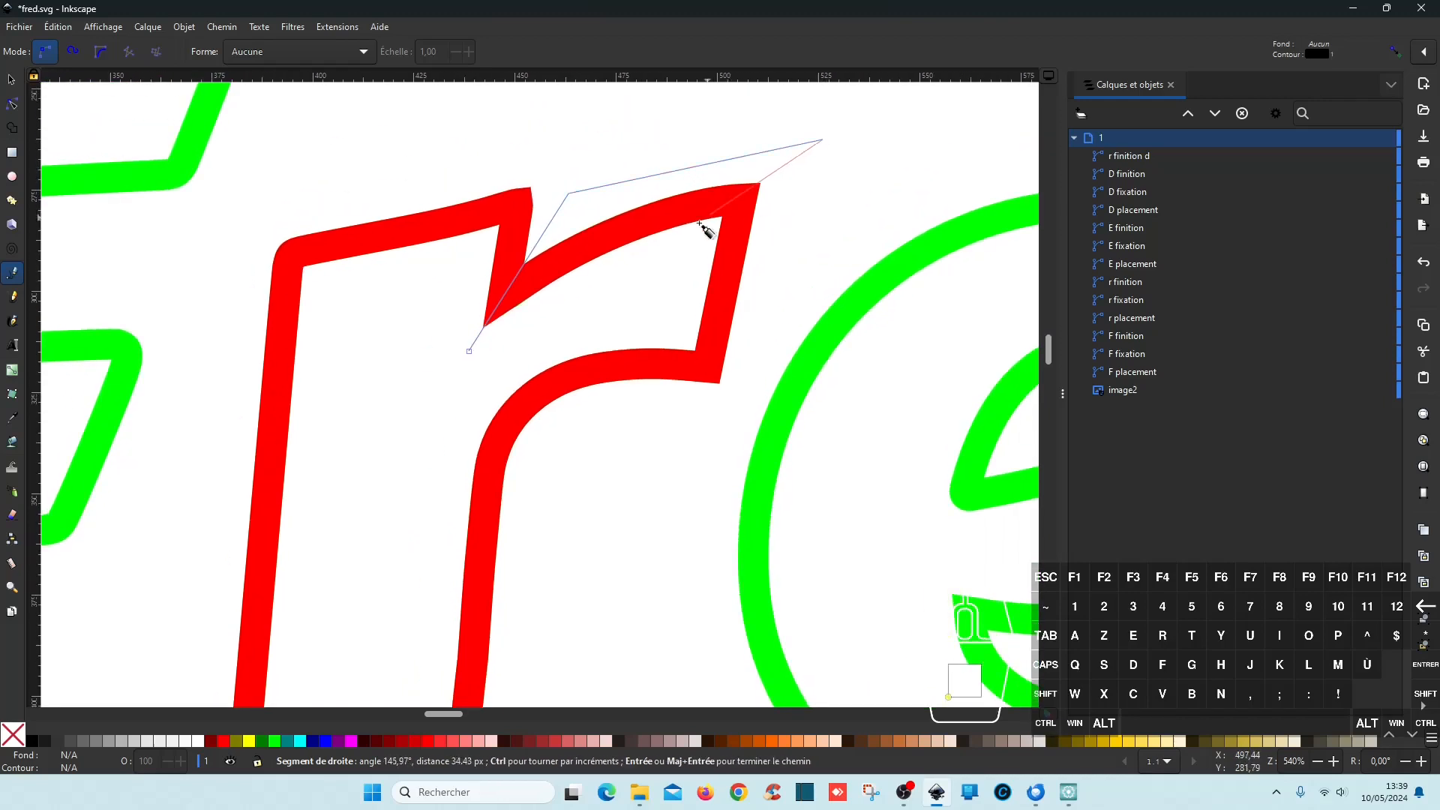
left_click(680, 251)
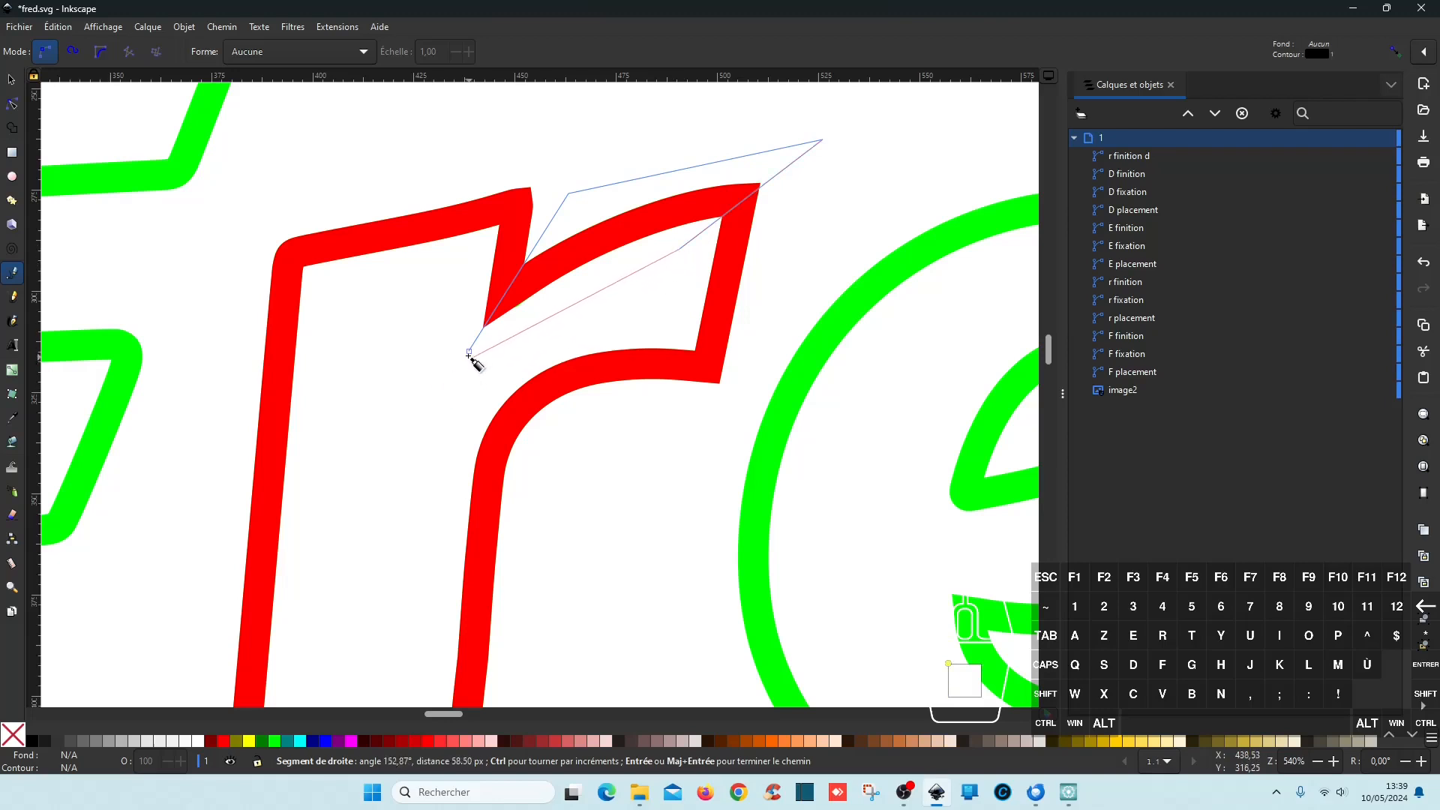
left_click(469, 351)
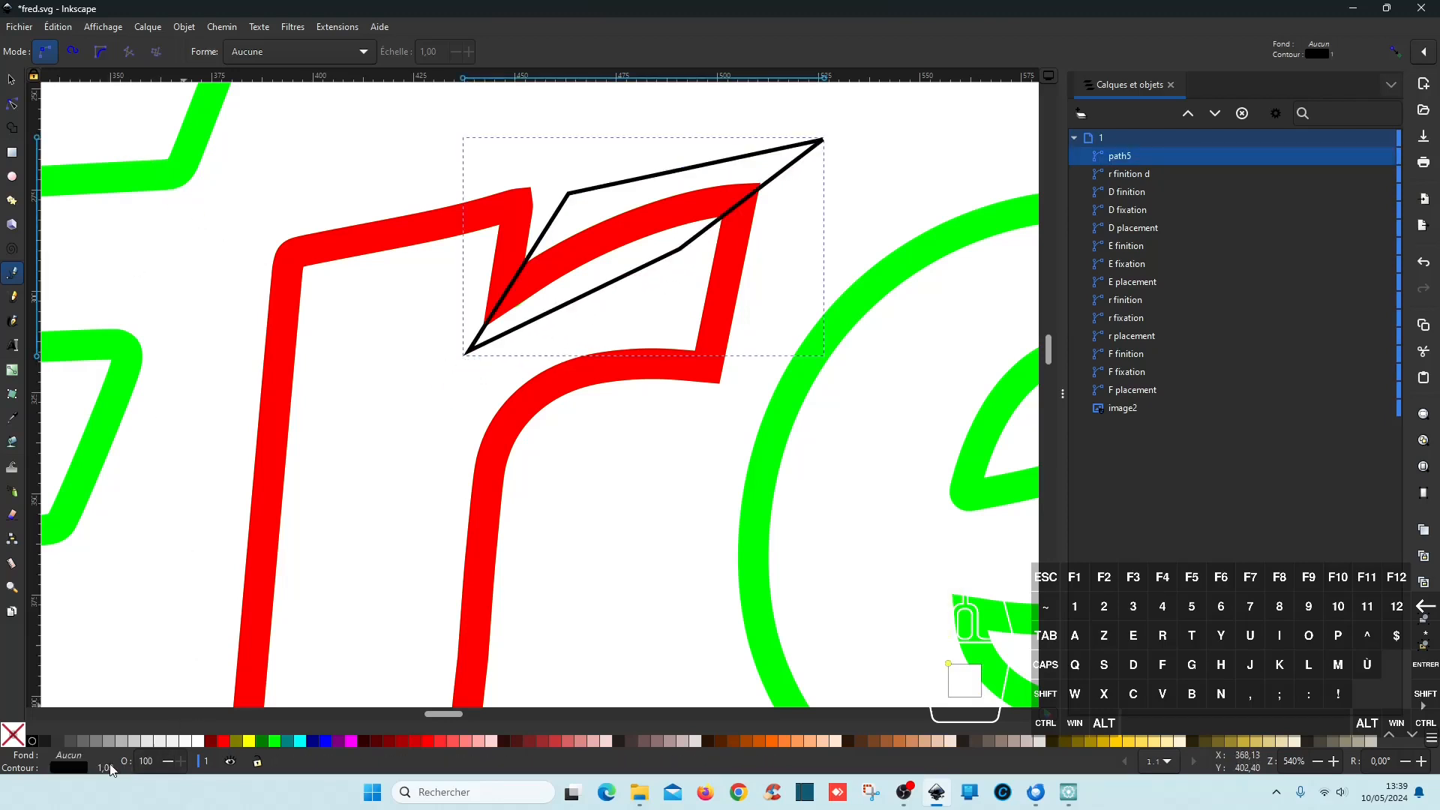
right_click(109, 770)
left_click(136, 732)
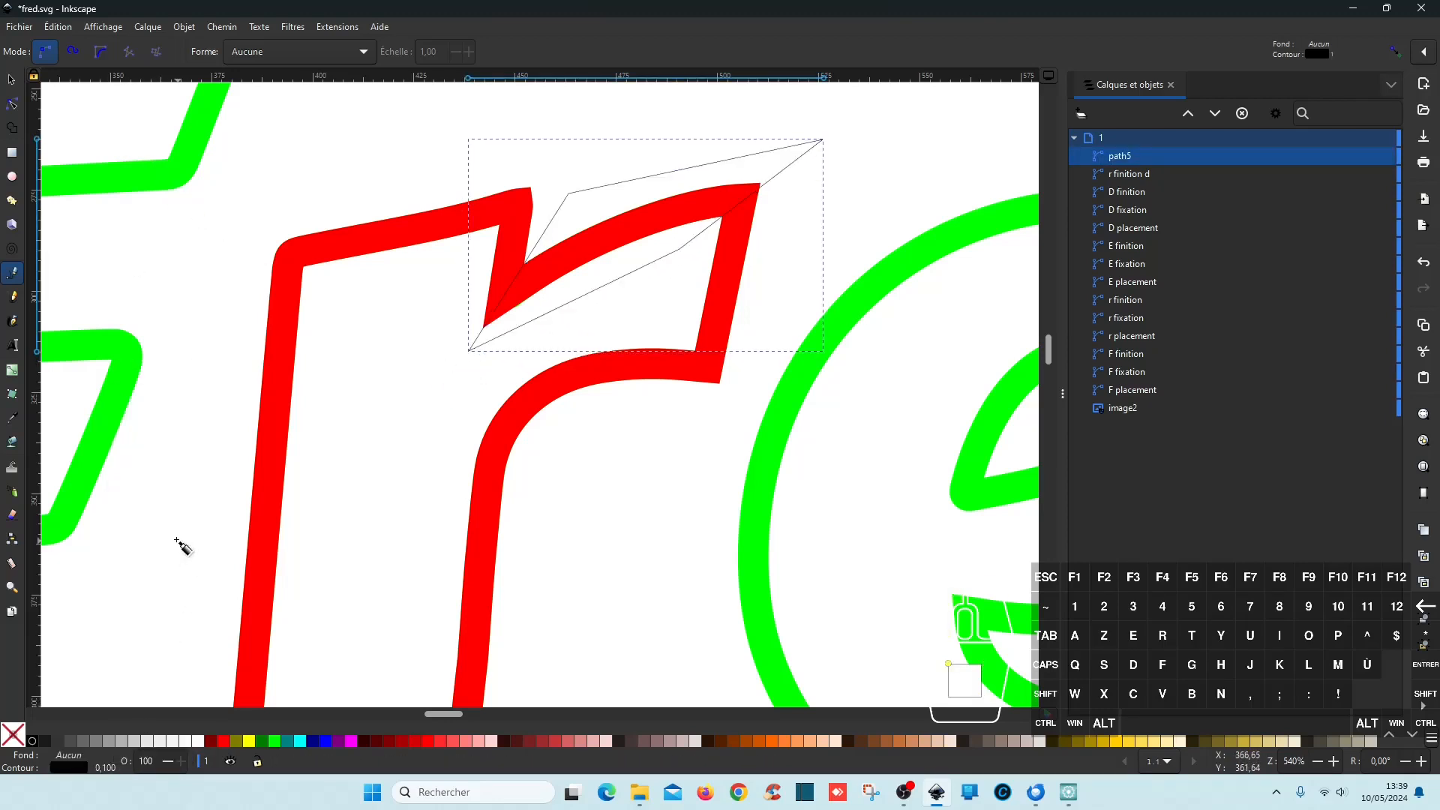
- Adjust the four-sided path's nodes so its diagonal edge passes through the outer and inner corners of the r's upper arm tip
key("n")
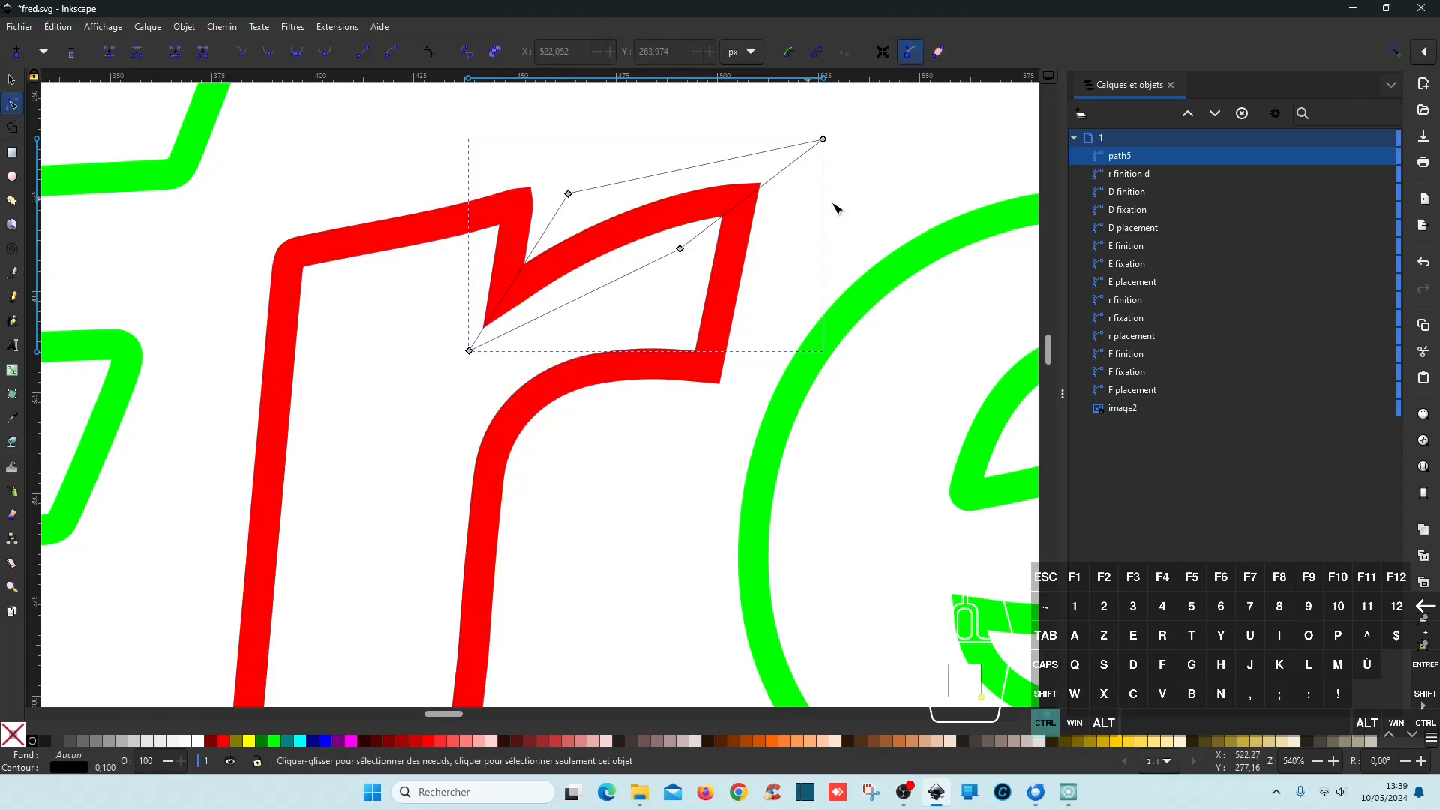
scroll(806, 223, "up", 3)
scroll(785, 235, "up", 5)
scroll(785, 235, "right", 2)
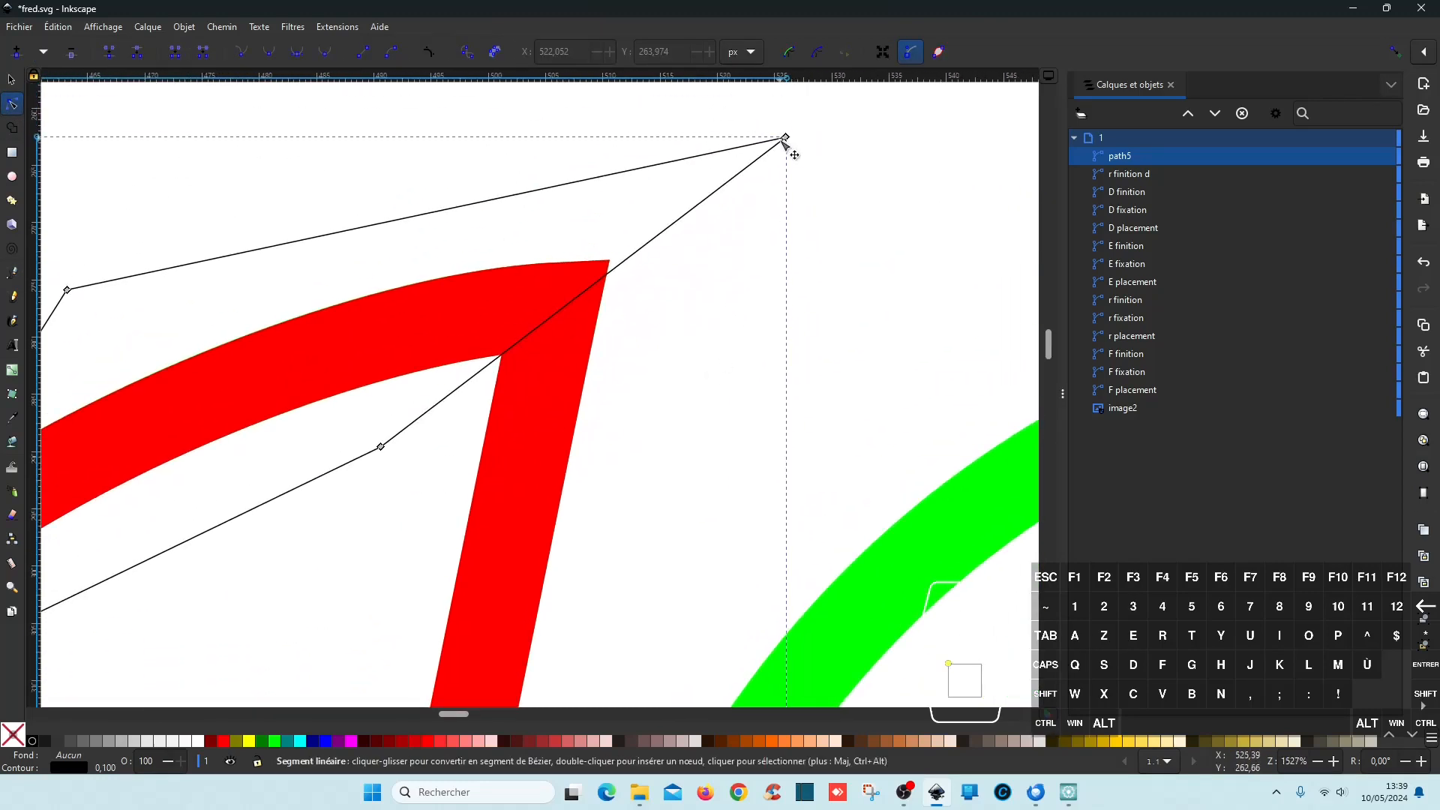
left_click_drag(788, 139, 770, 131)
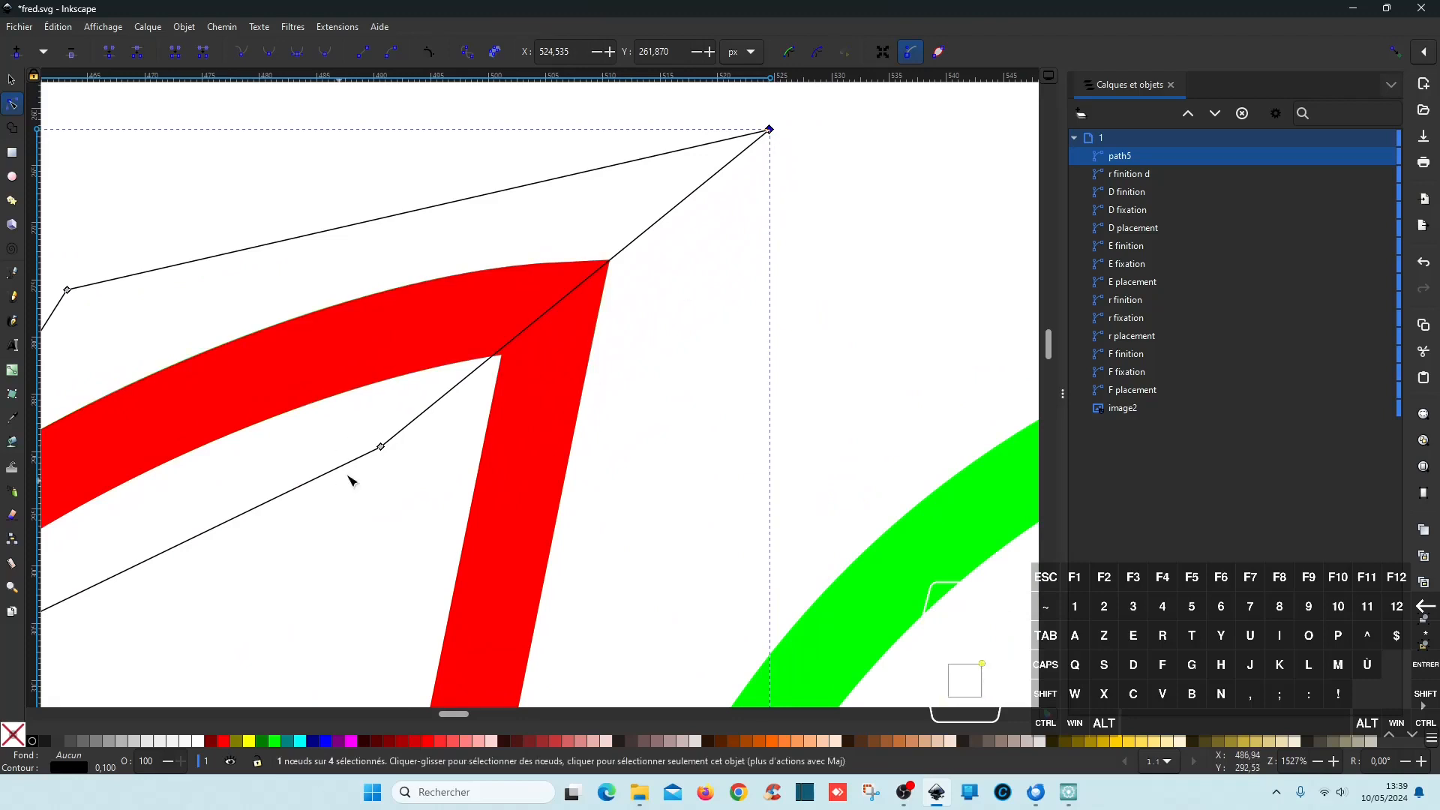
left_click_drag(381, 447, 388, 453)
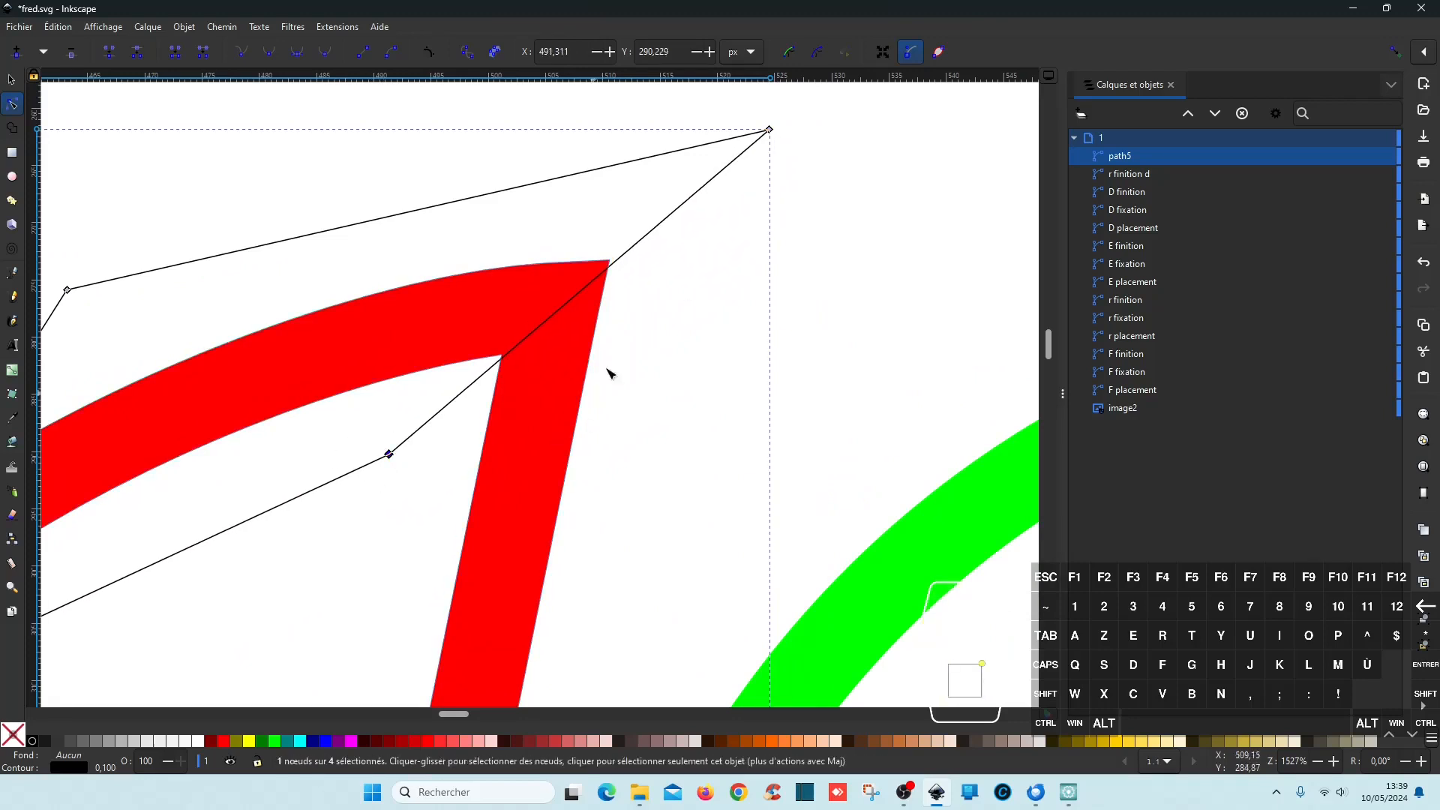
left_click(770, 131)
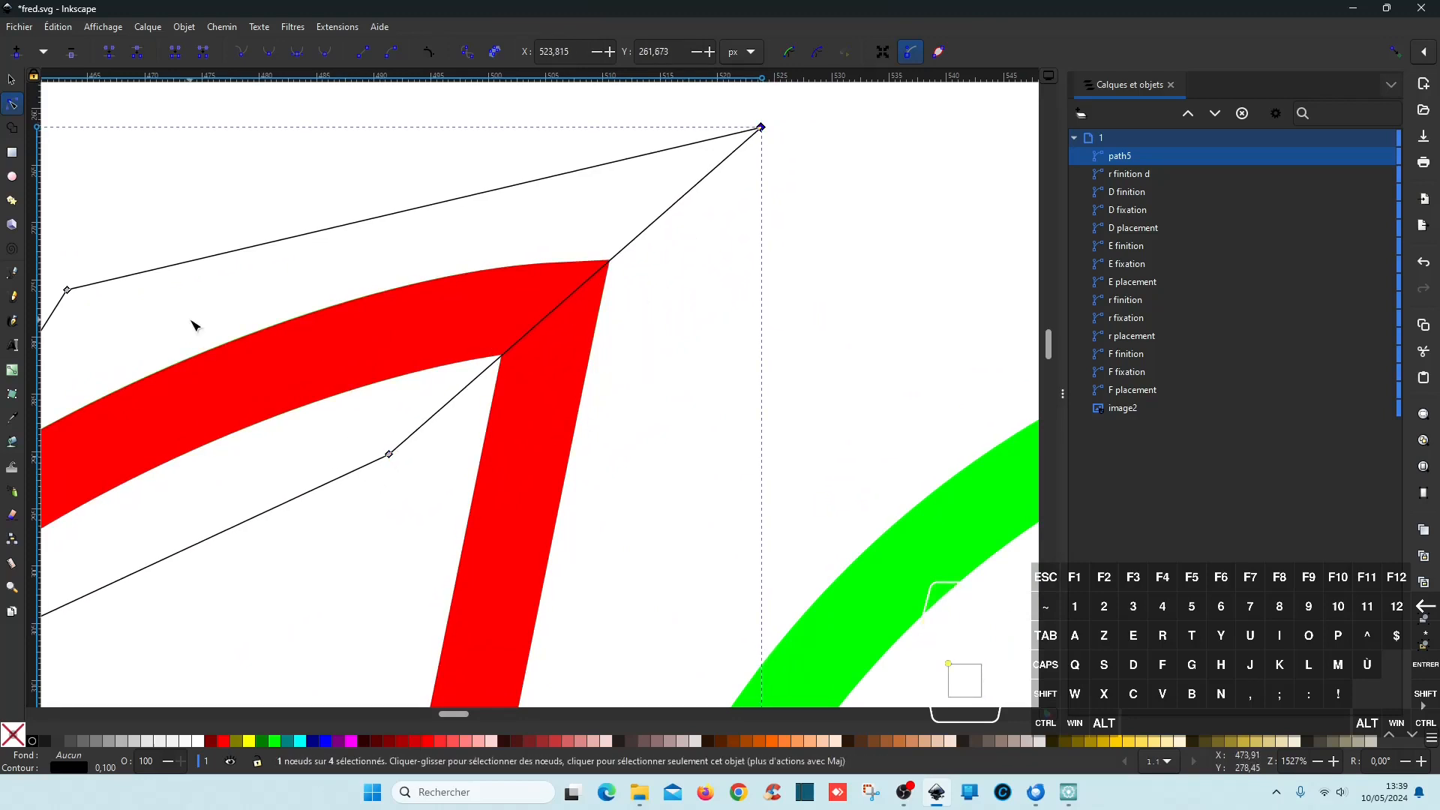
left_click_drag(193, 321, 821, 229)
scroll(569, 499, "down", 3, "ctrl")
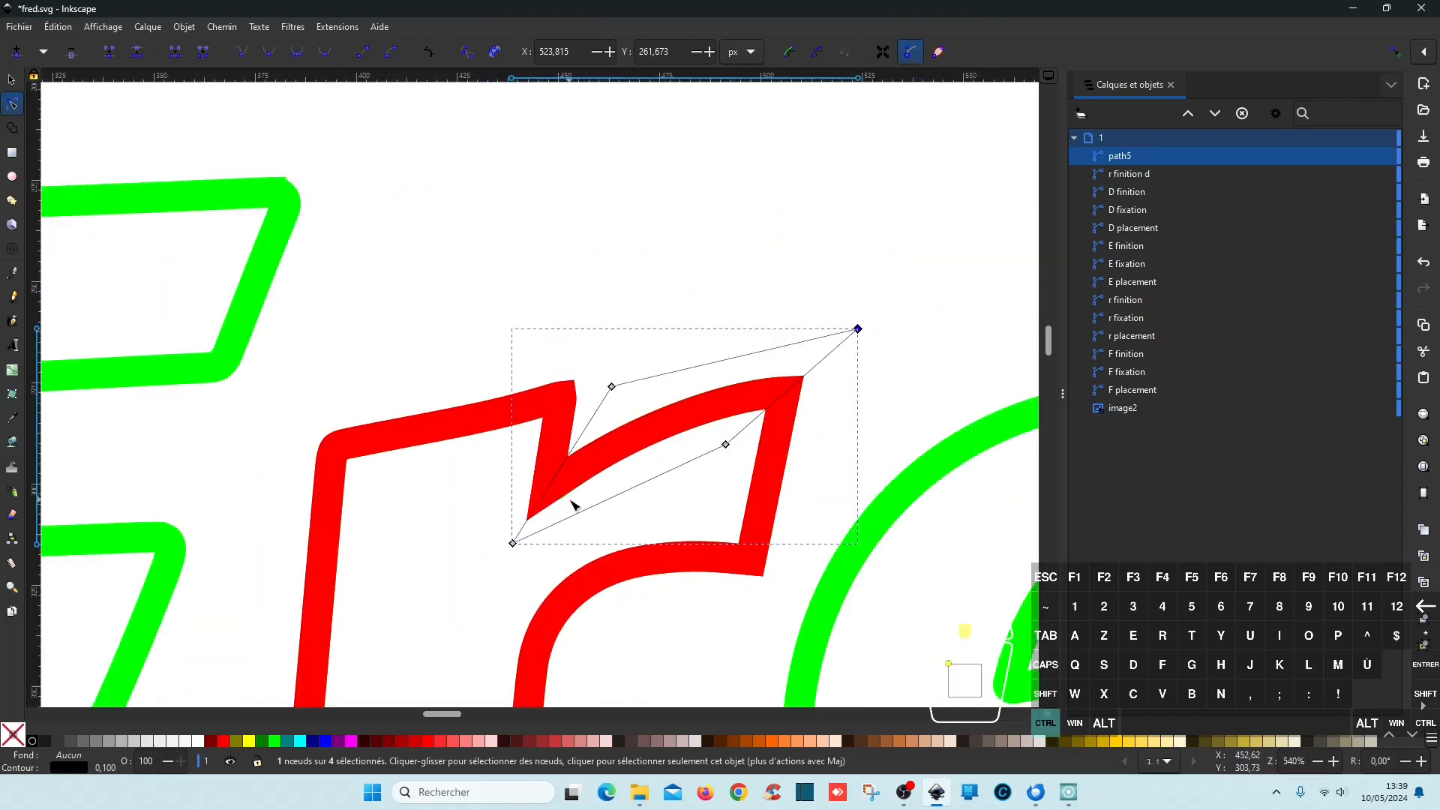
scroll(569, 495, "down", 1, "ctrl")
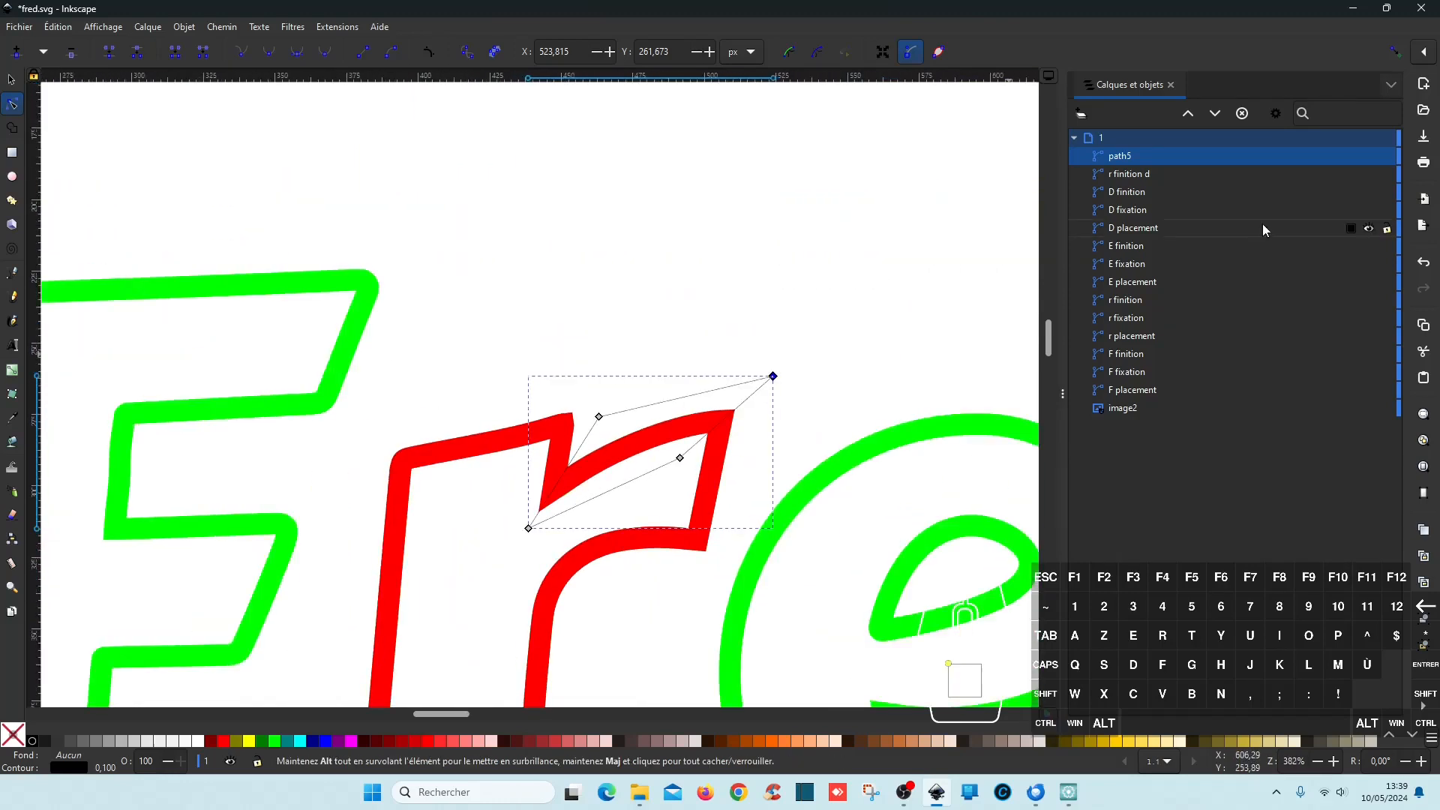
- Cut the r finition d outline with the four-sided path around the upper arm using Division
left_click(1147, 173, "shift")
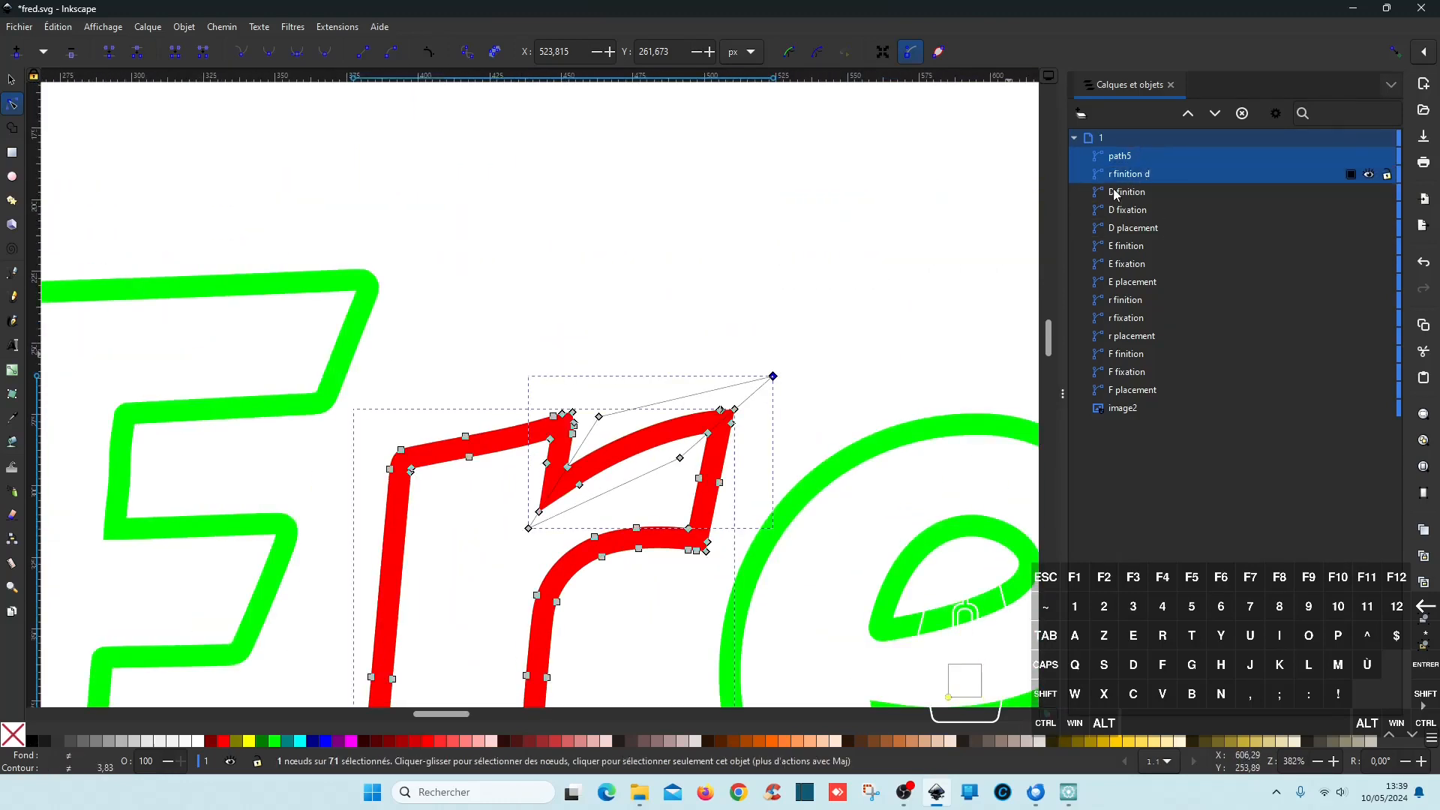
scroll(803, 390, "down", 4)
scroll(805, 391, "down", 2)
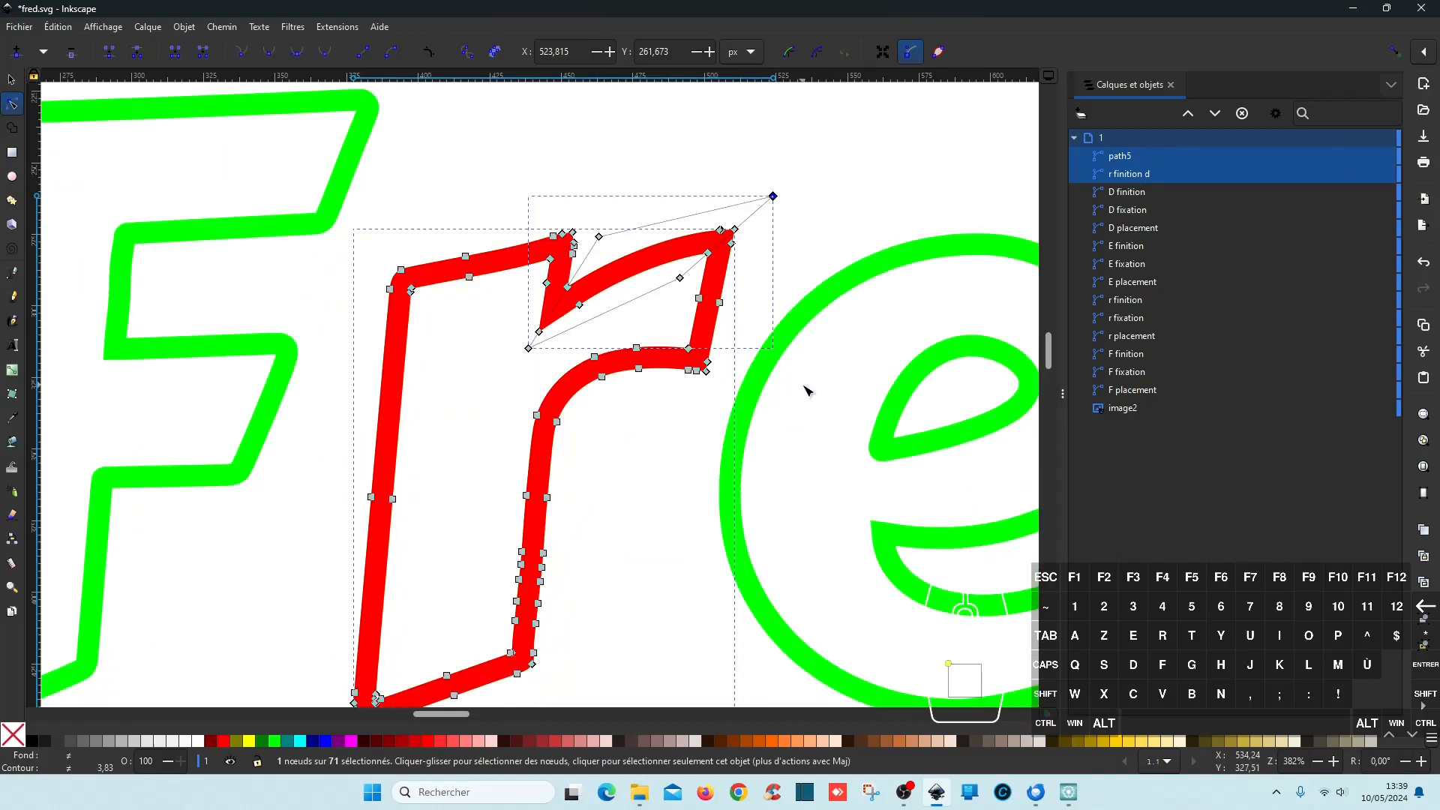
left_click(227, 27)
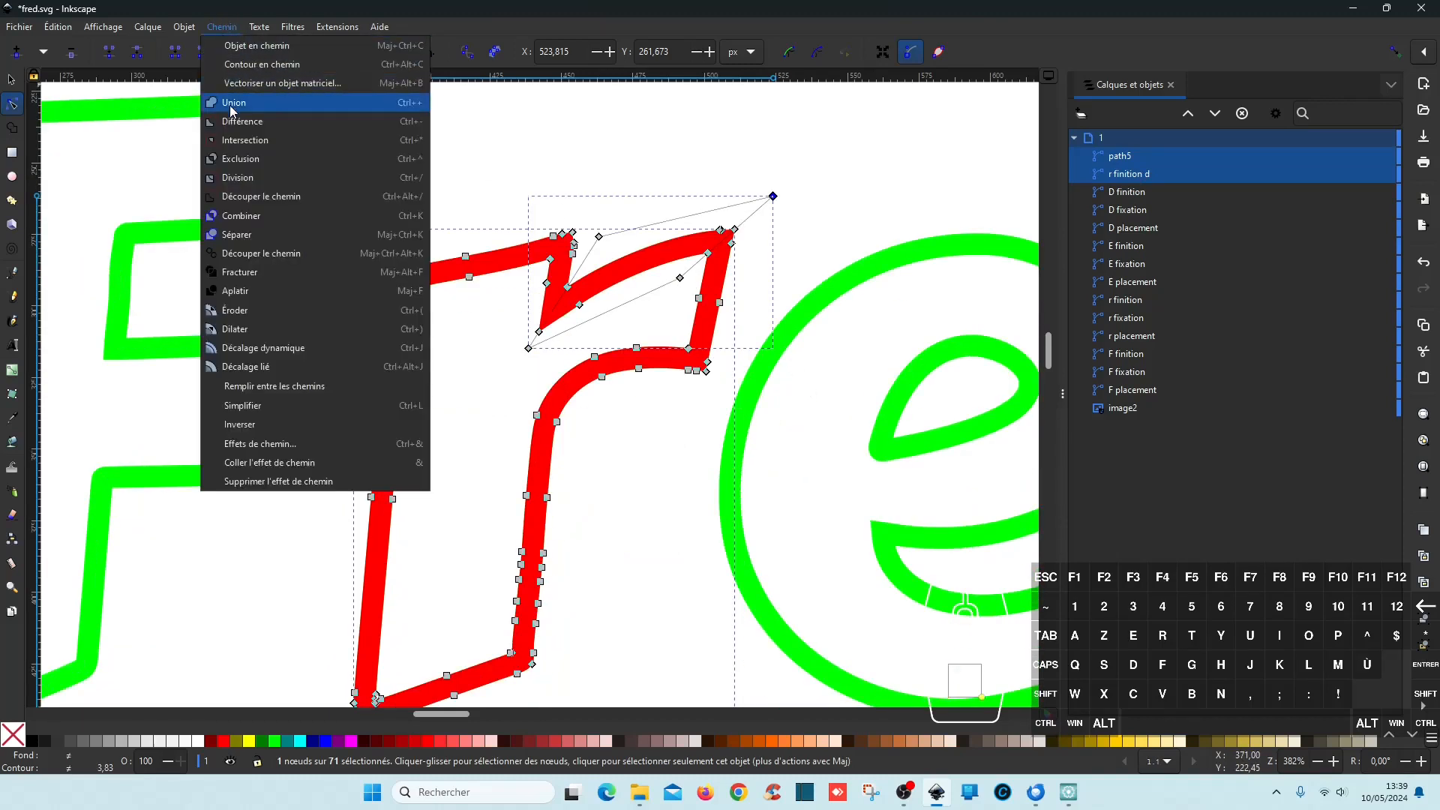
left_click(237, 177)
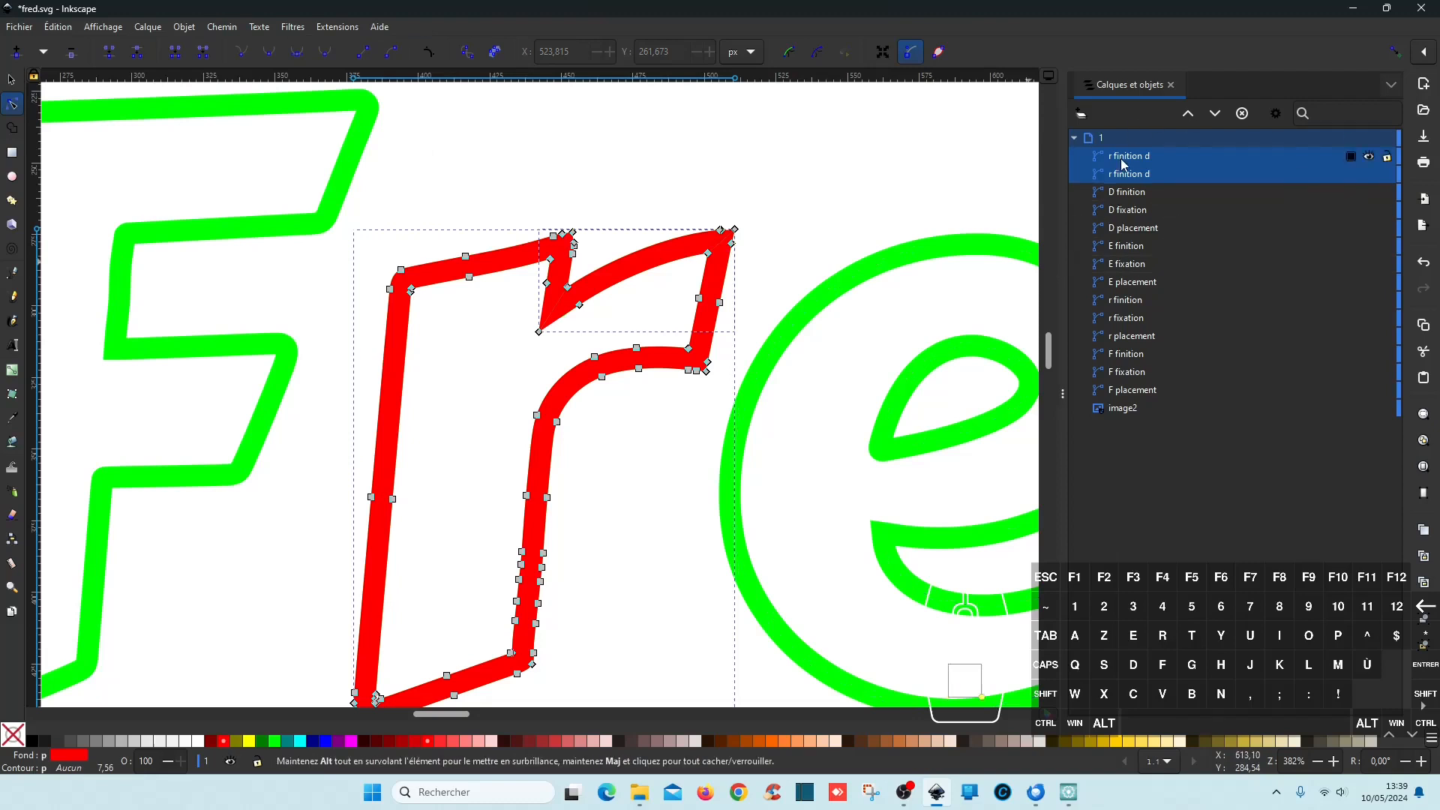
- Toggle the visibility of the larger r finition d piece to check the separation of the upper arm segment
left_click(1170, 174)
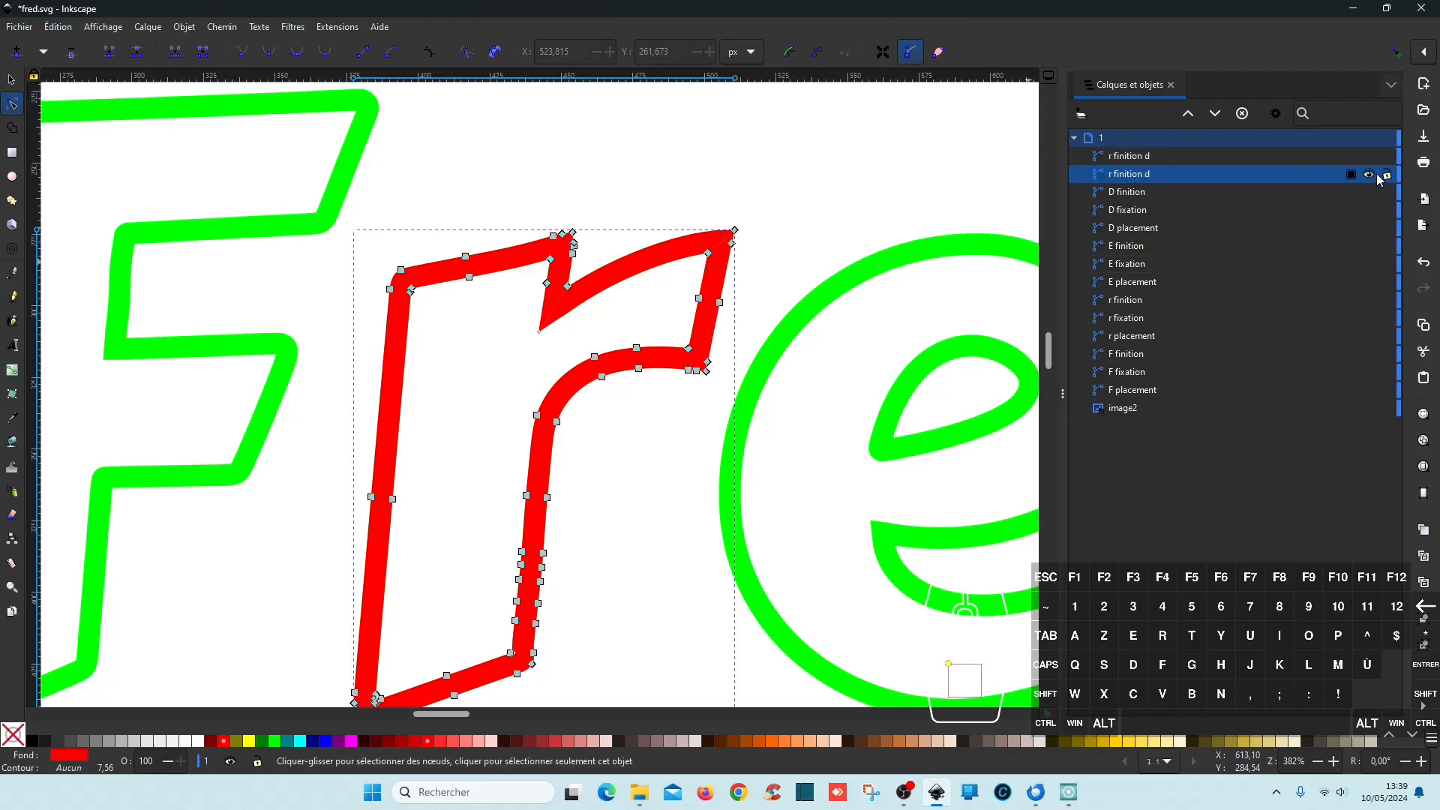
left_click(1371, 175)
left_click(1371, 174)
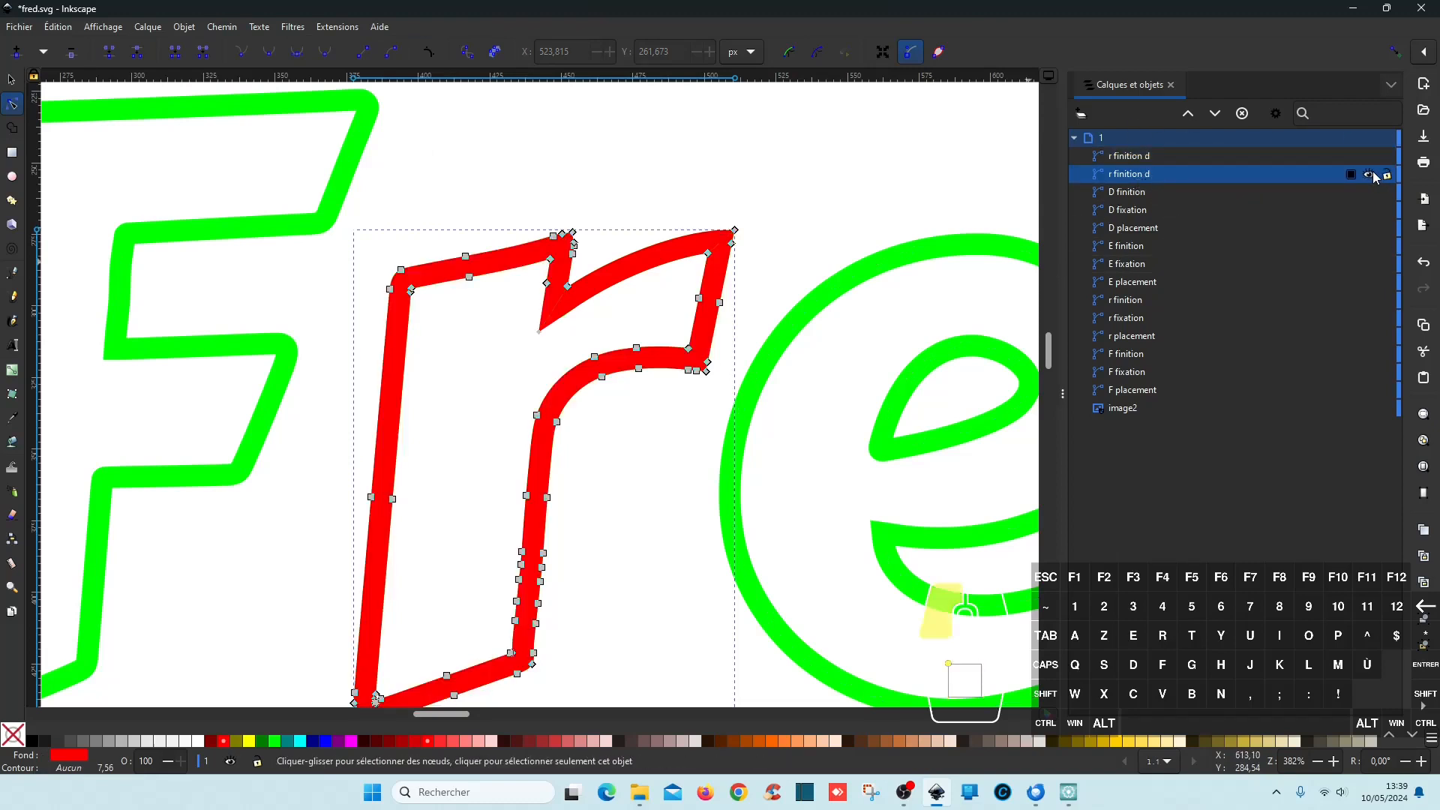
left_click(1371, 174)
left_click(1370, 175)
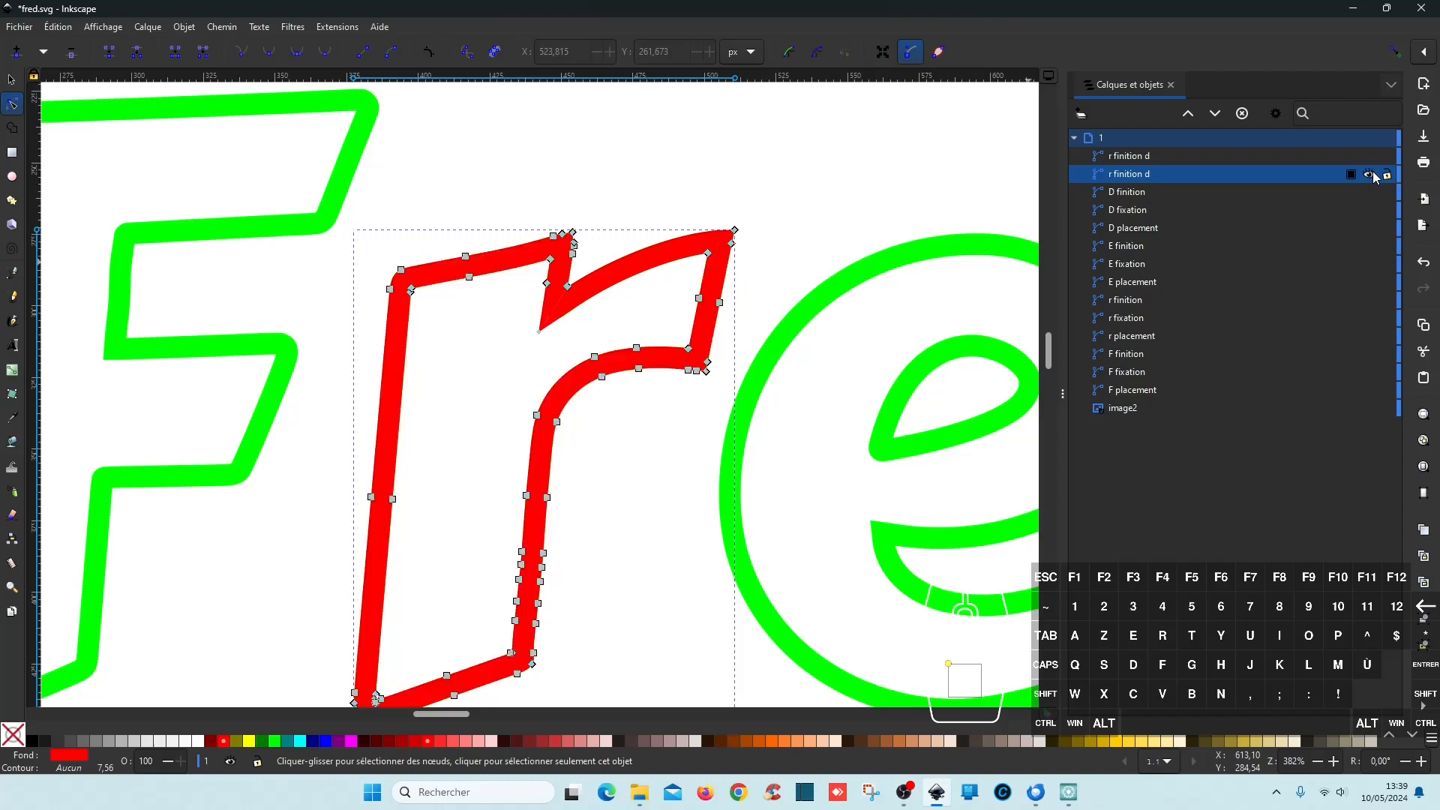
left_click(1373, 175)
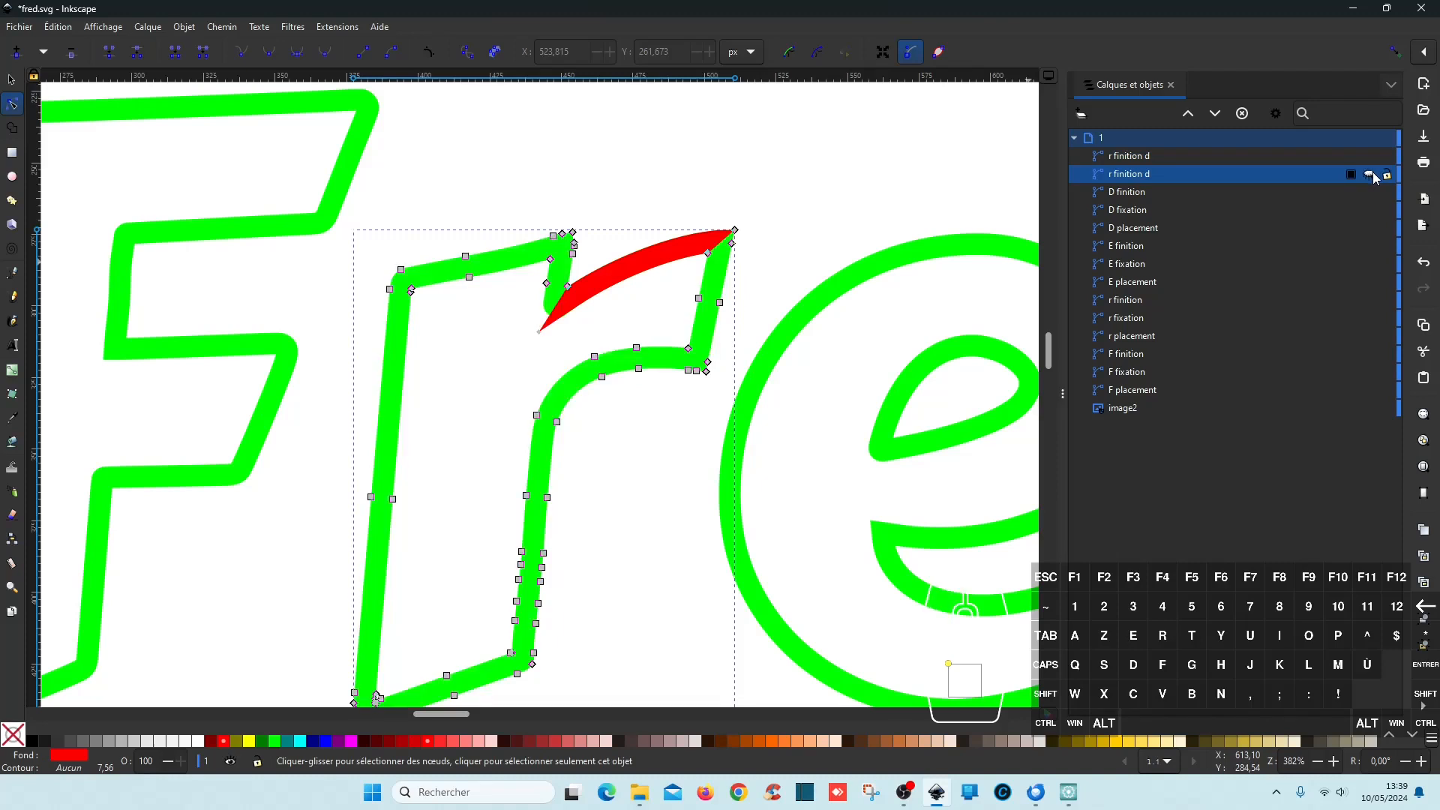
left_click(1373, 175)
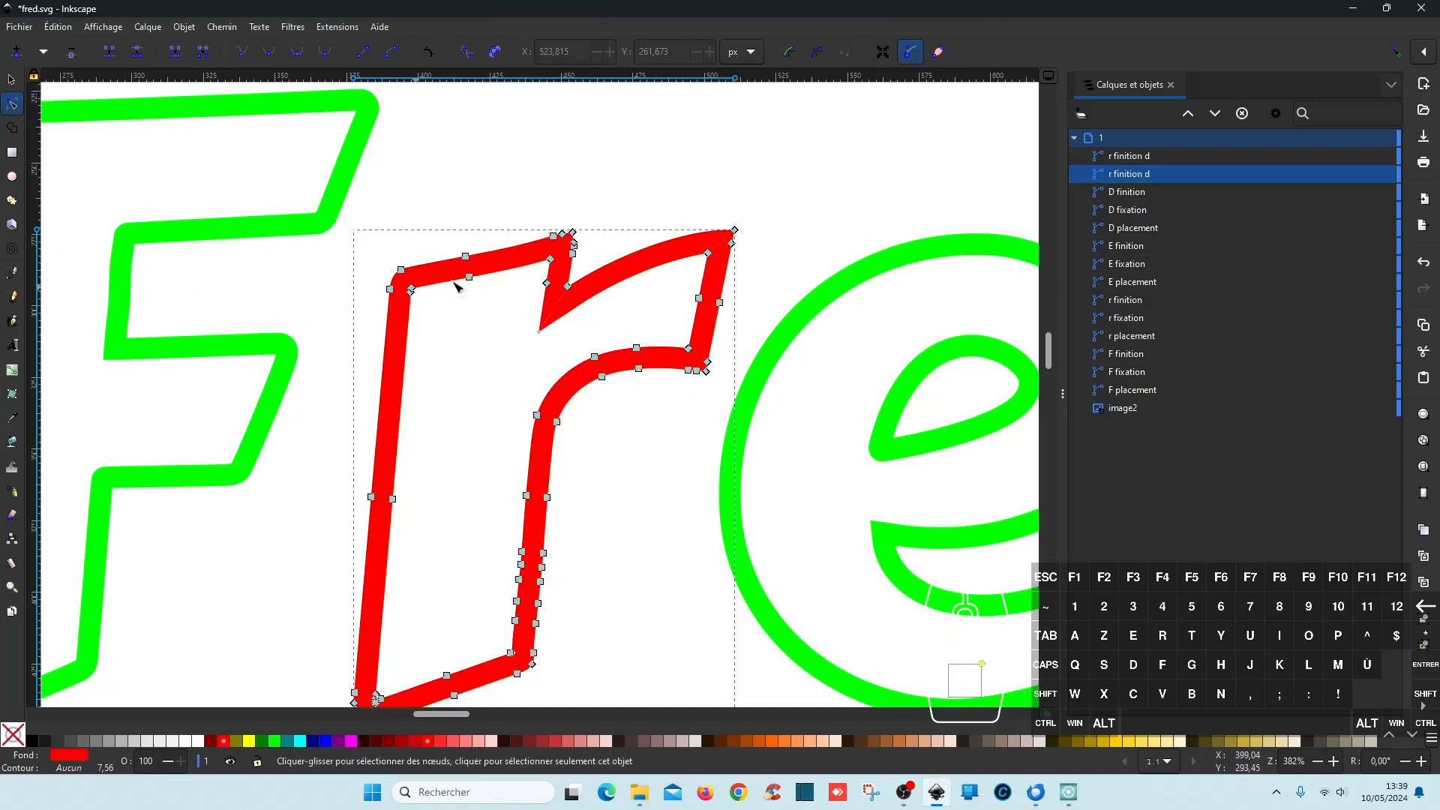
- Draw a straight diagonal line across the lower corner of the r's arm tip, with a 0.1 stroke width
left_click(12, 272)
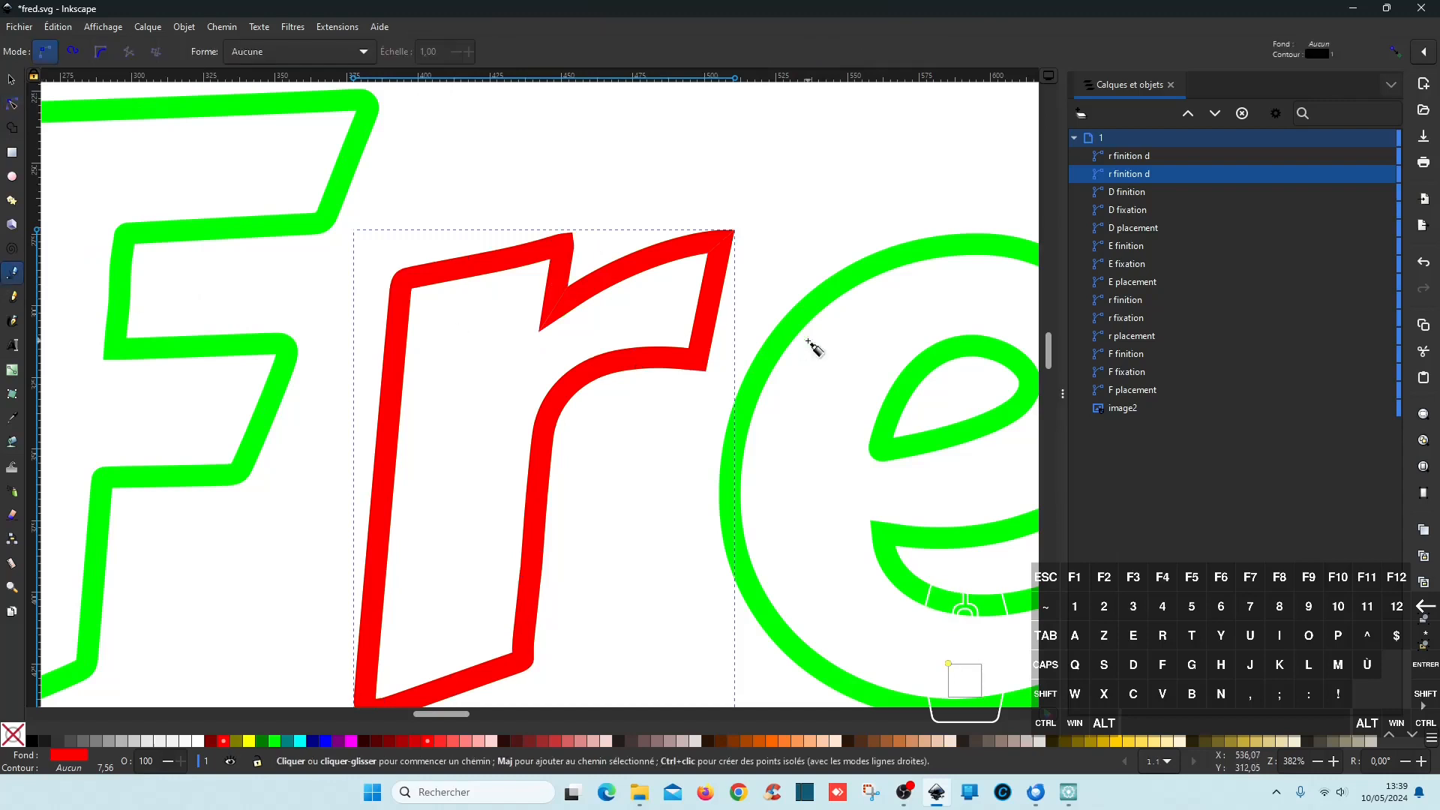
left_click(674, 327)
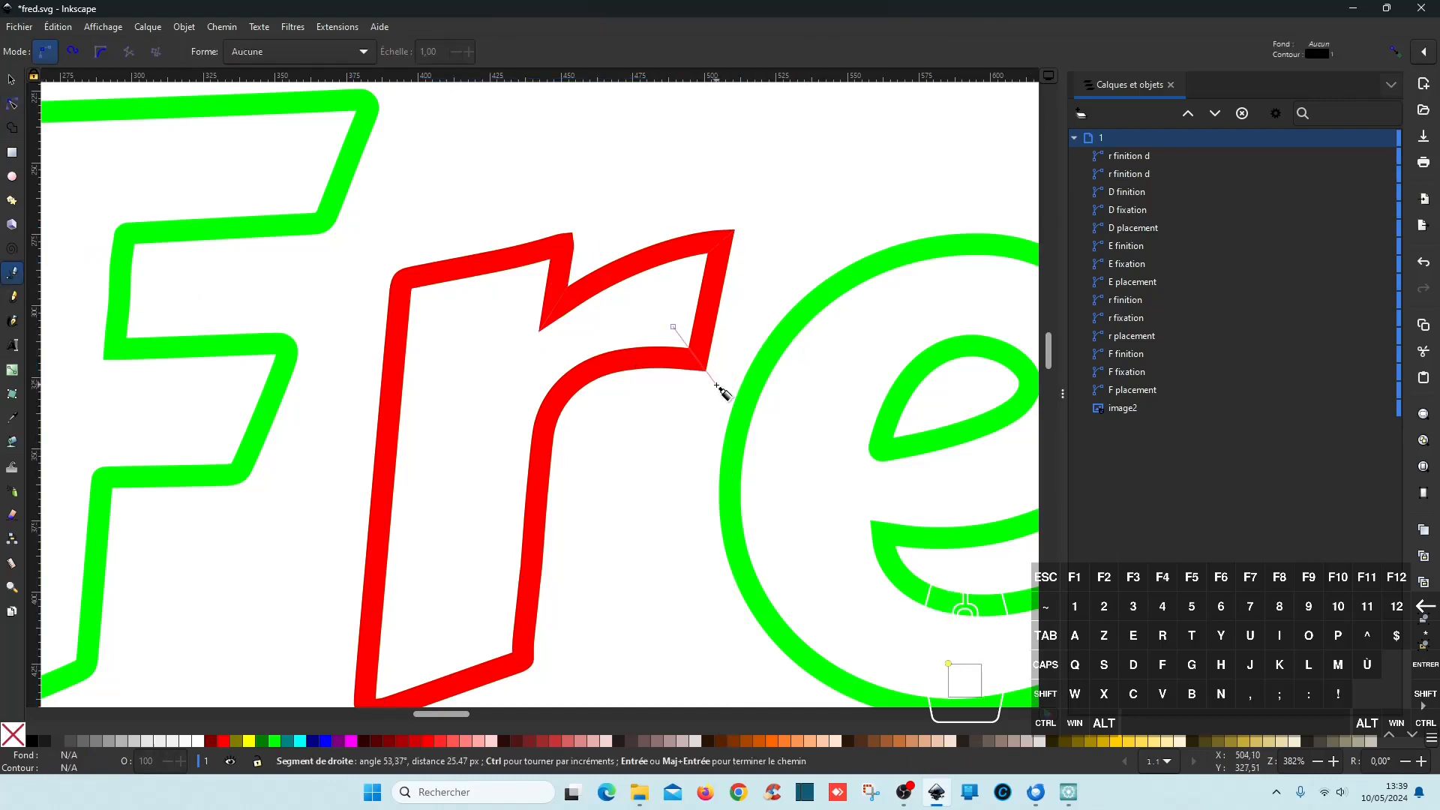
double_click(716, 384)
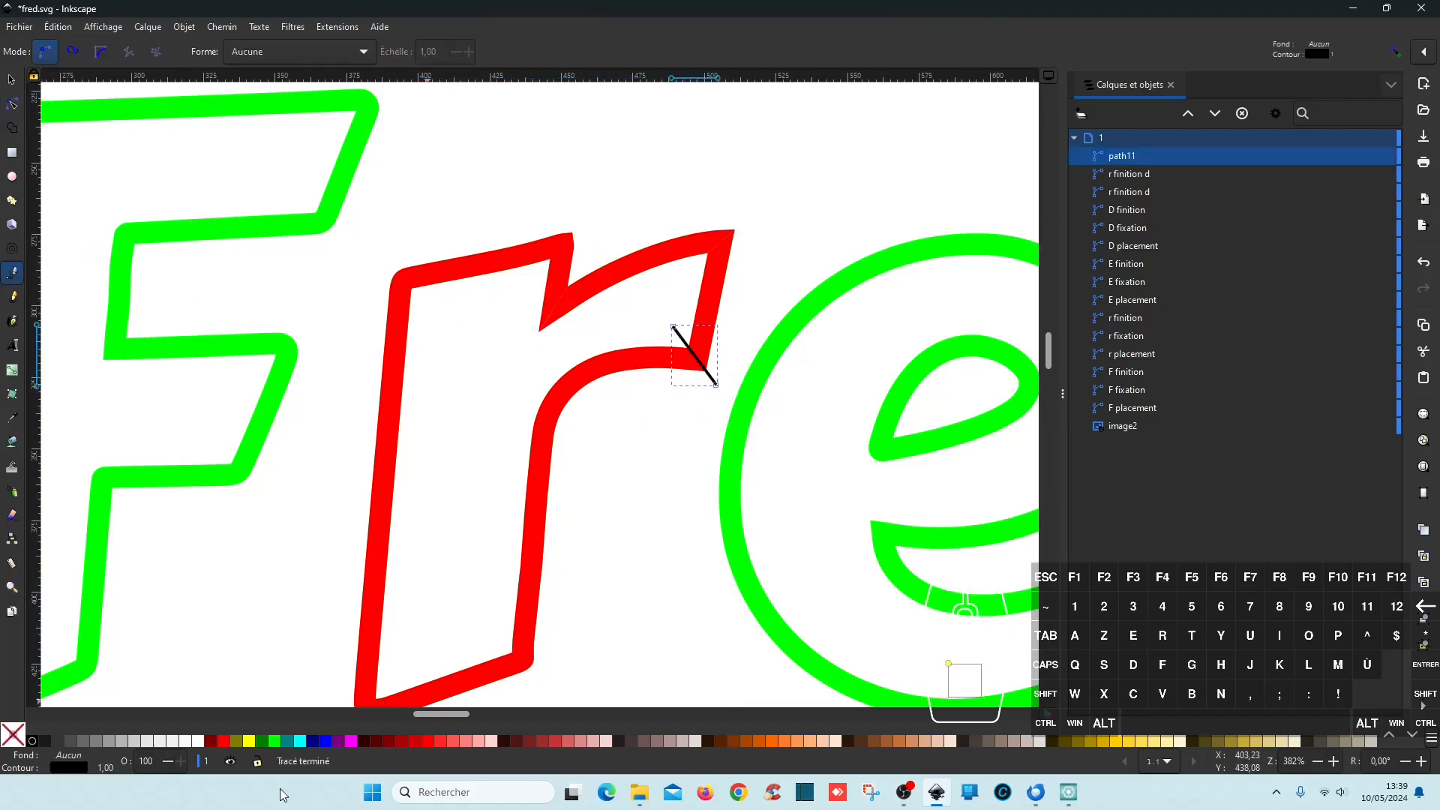
right_click(103, 770)
left_click(135, 737)
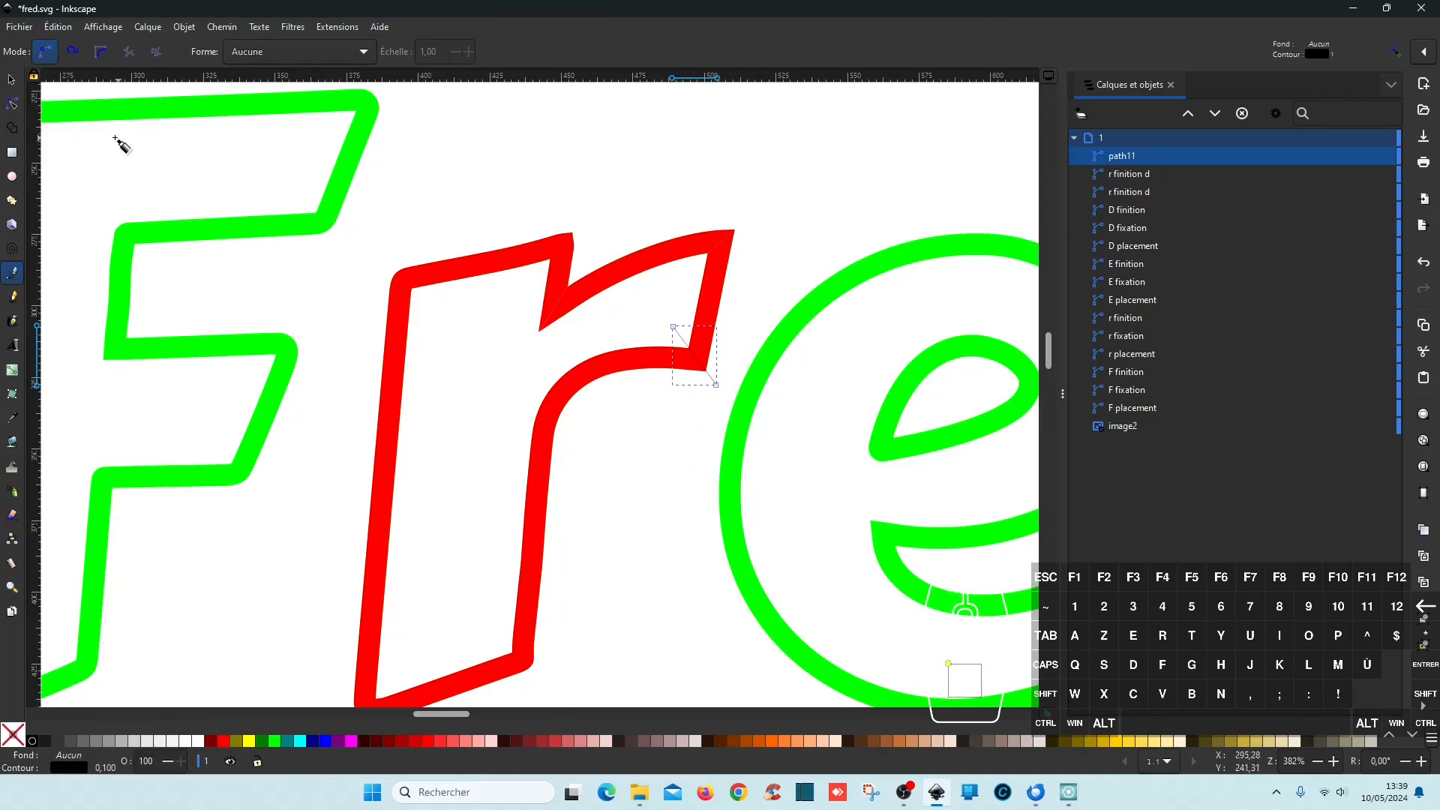
- Split the larger r finition d piece along the diagonal line with Division, and select the arm segments to check them
left_click(11, 78)
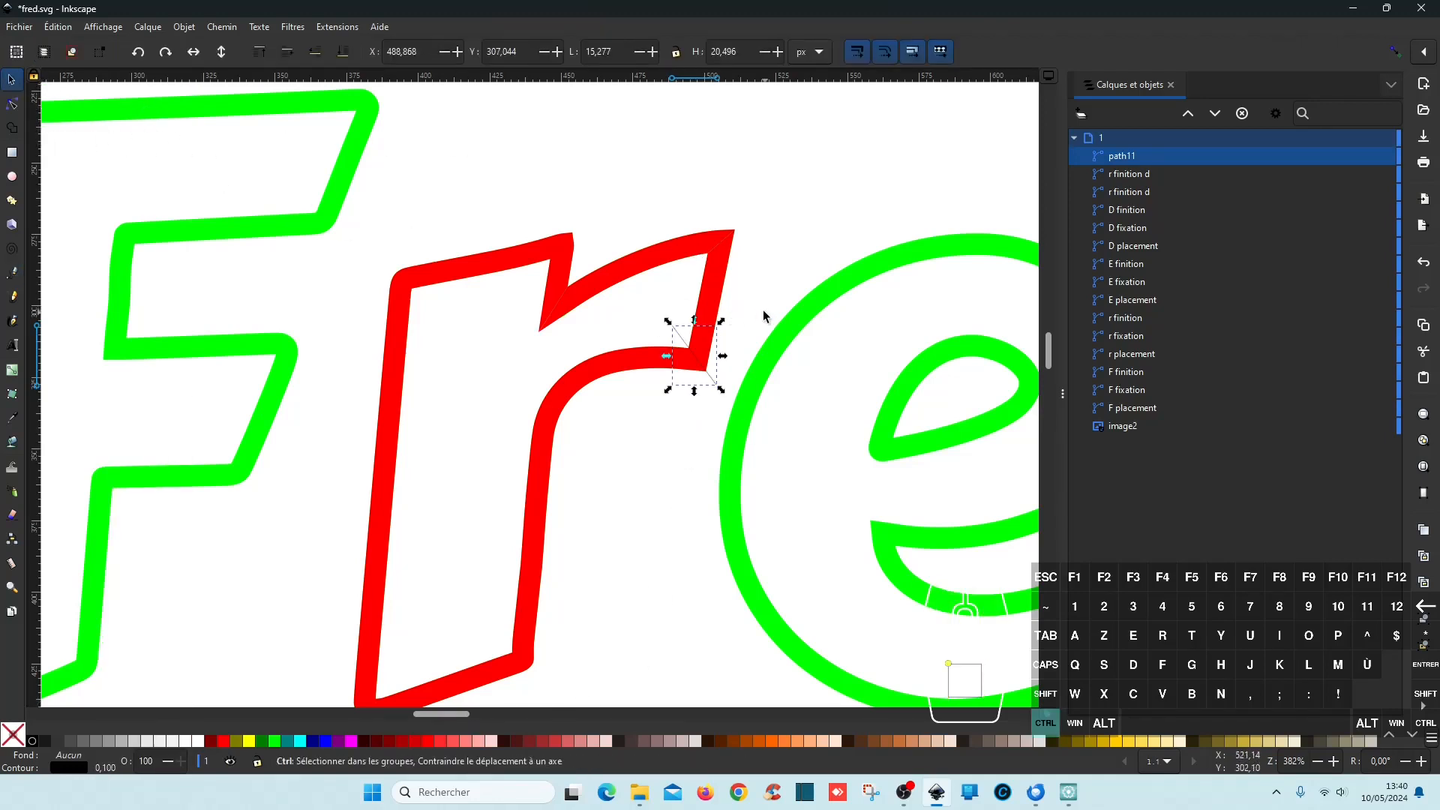
left_click(713, 299, "shift")
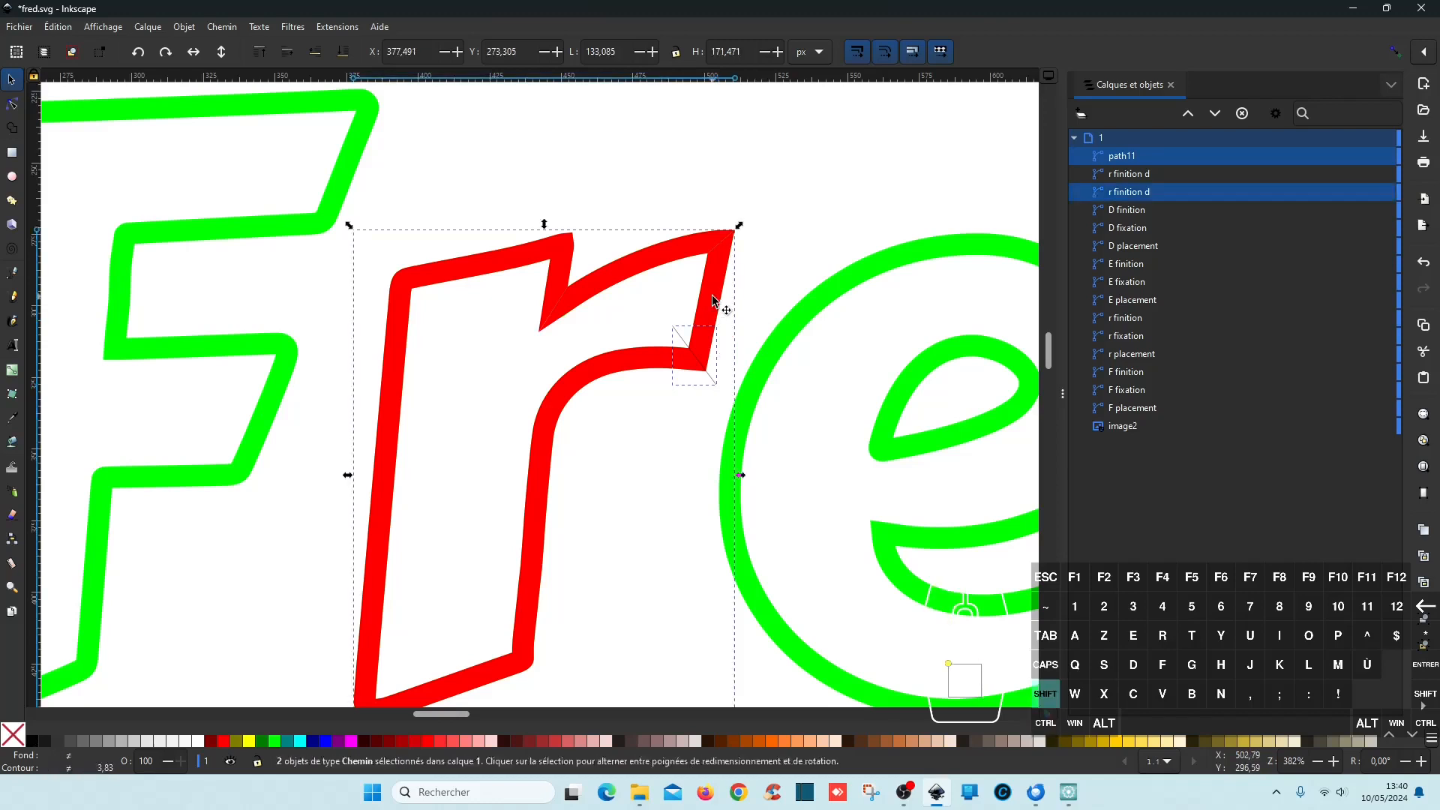
left_click(221, 26)
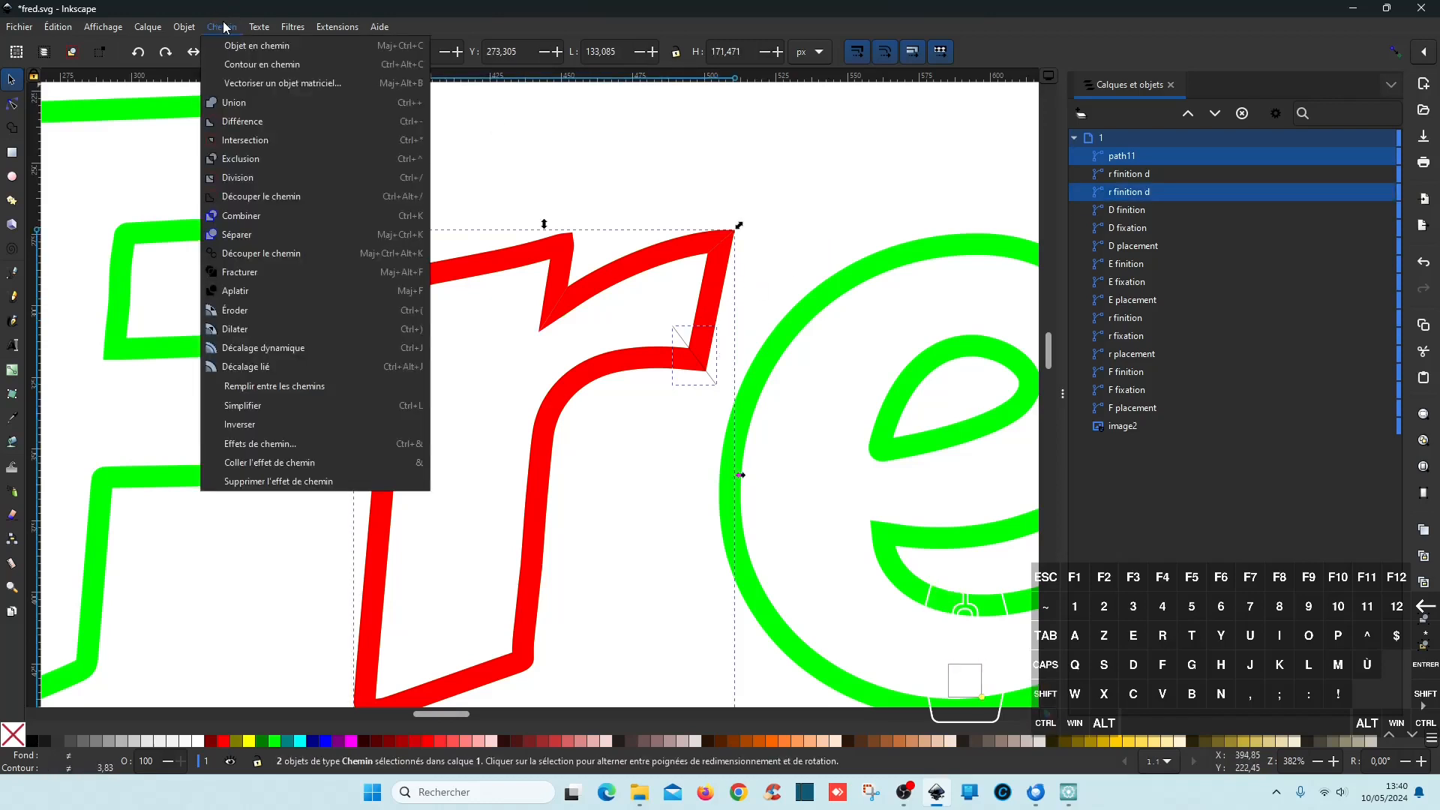
left_click(238, 178)
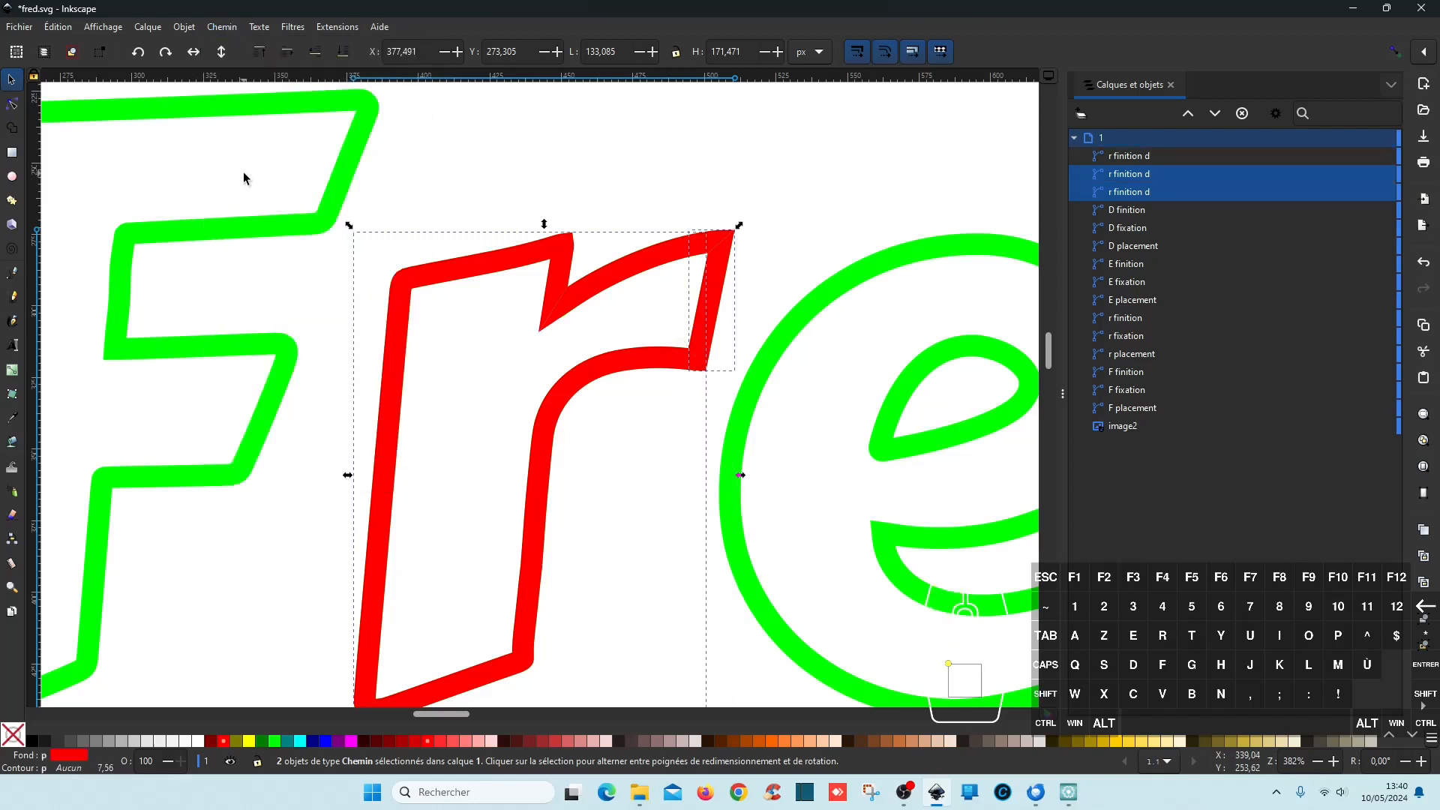
left_click(786, 268)
left_click(716, 277)
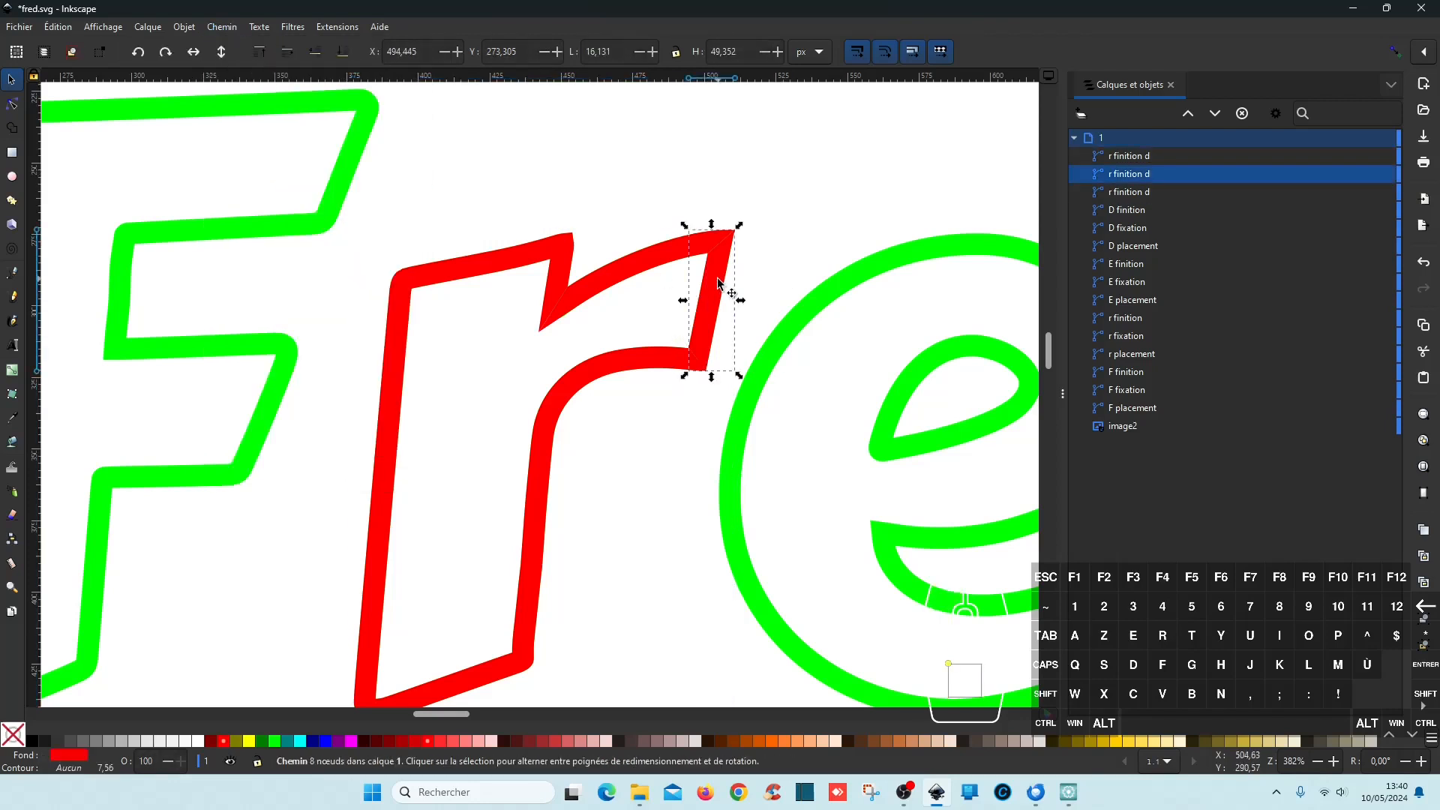
left_click(652, 257)
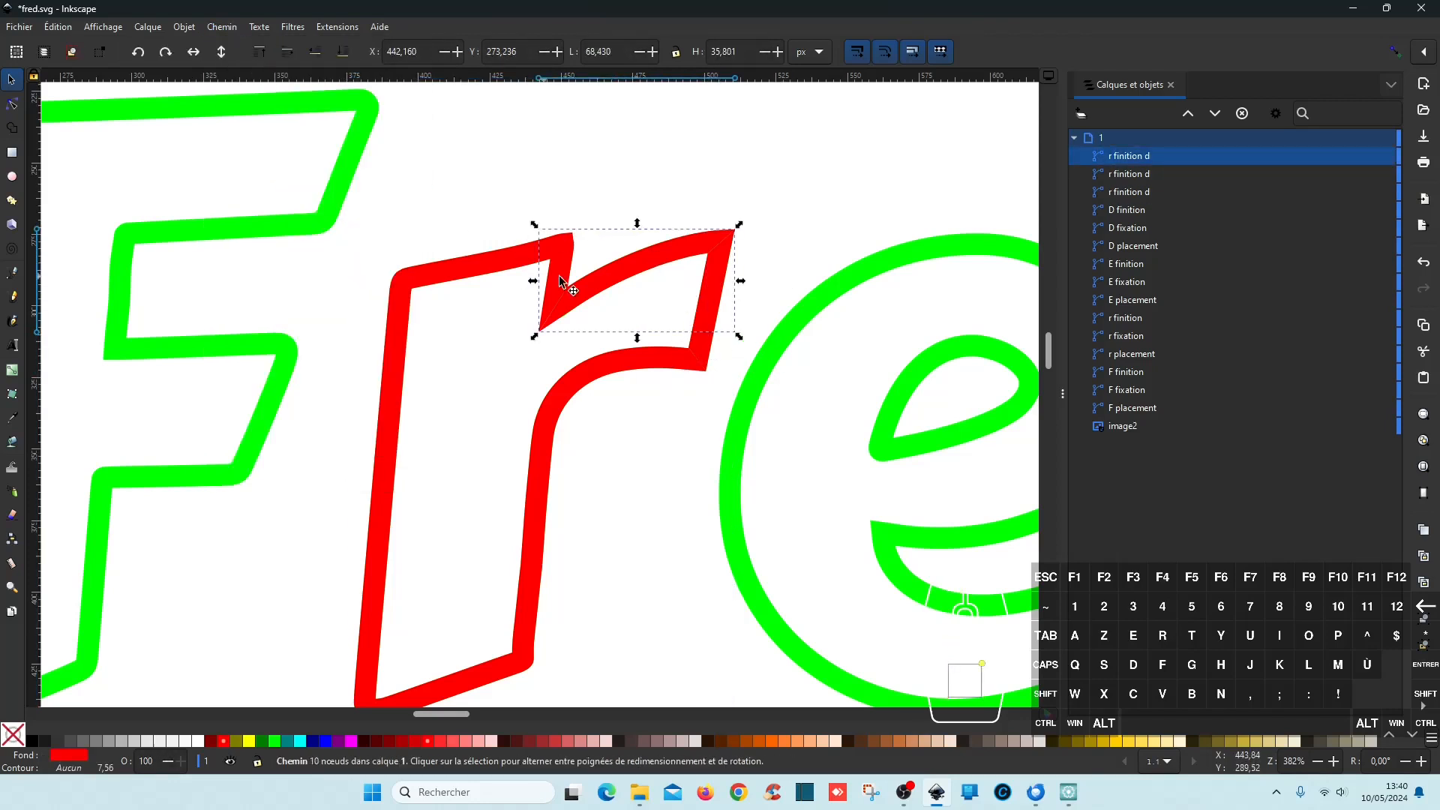
- Delete the original green r finition object
scroll(554, 461, "down", 1)
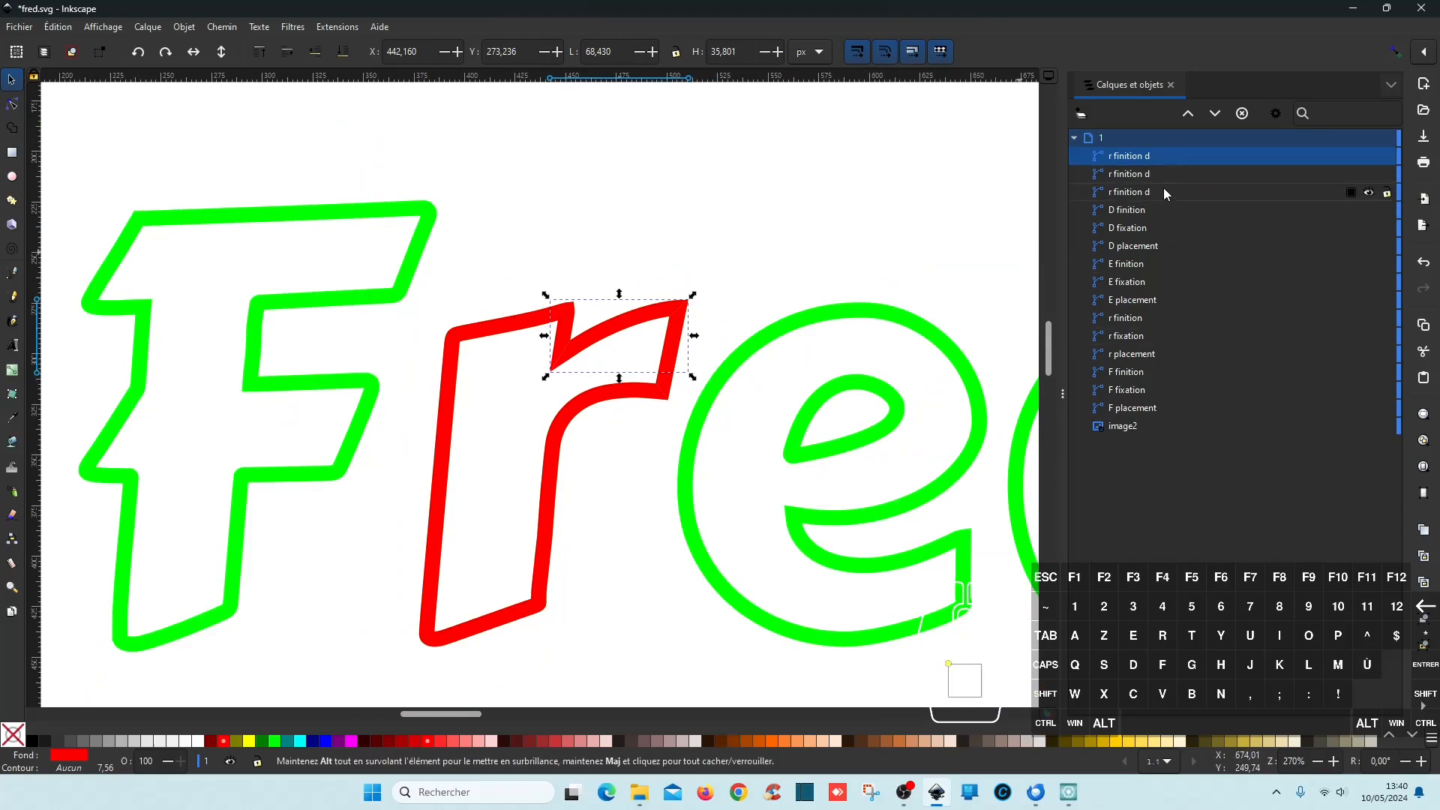
left_click(1144, 316)
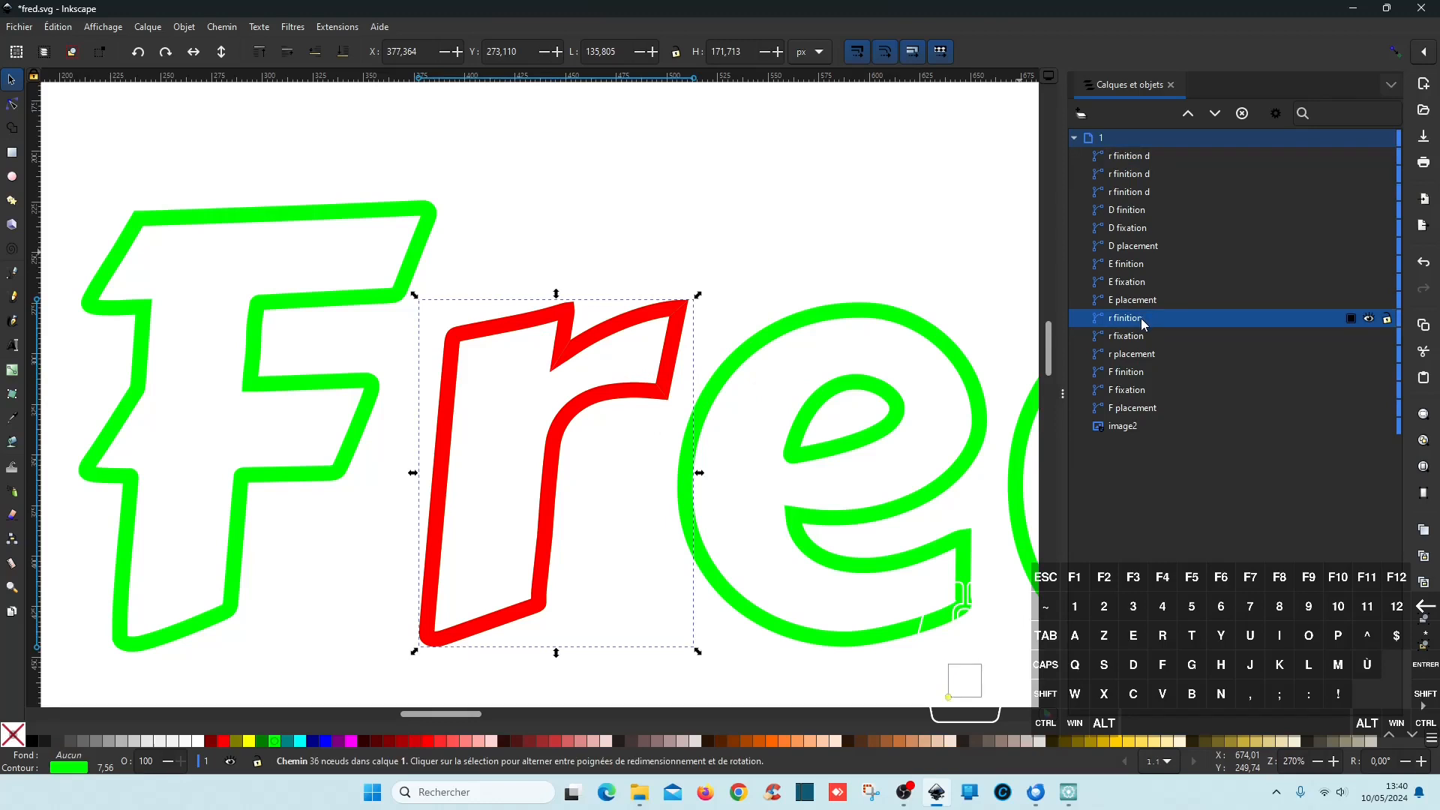
key("Delete")
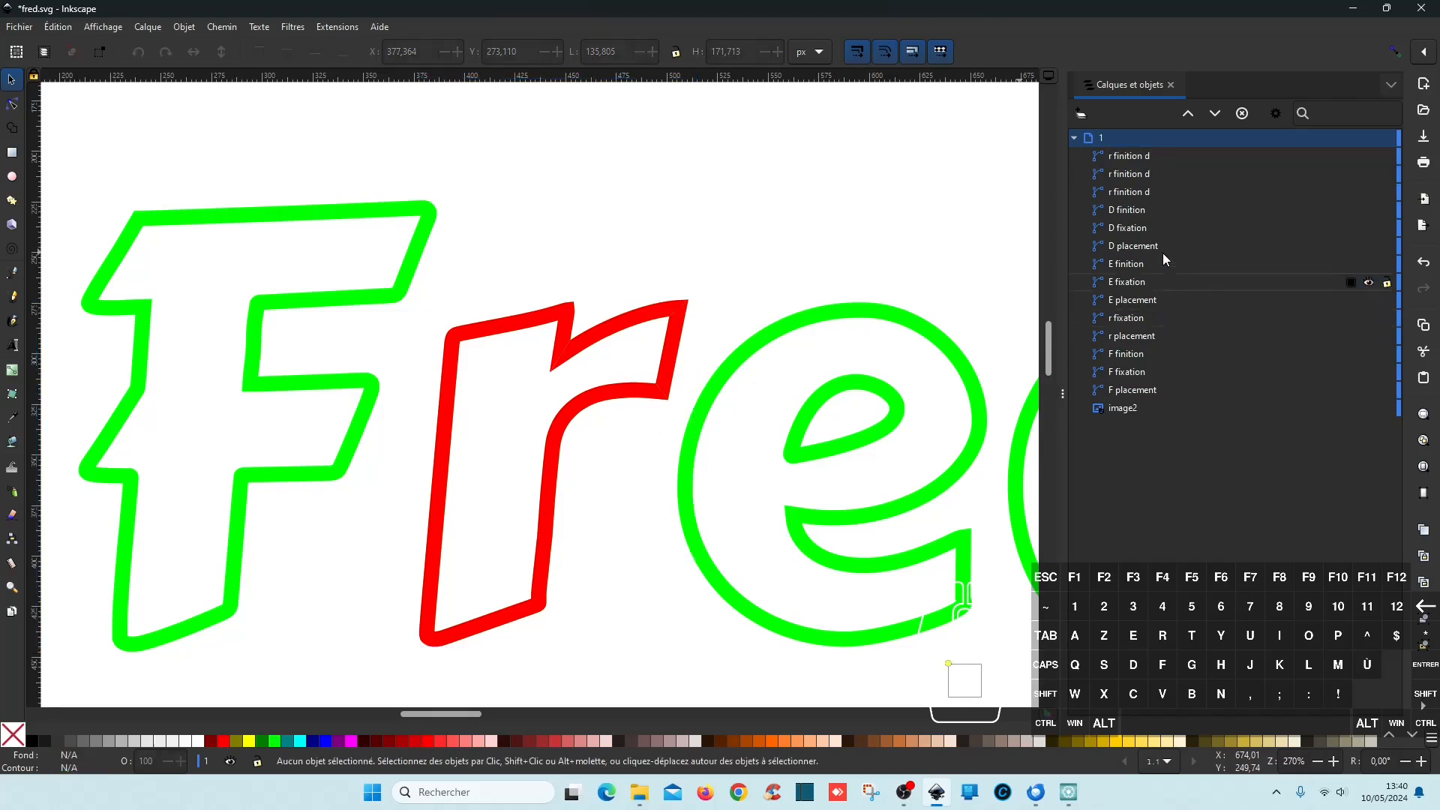
- Lower the three r finition d pieces together in the object order to just above r fixation, and deselect them
left_click(1152, 194)
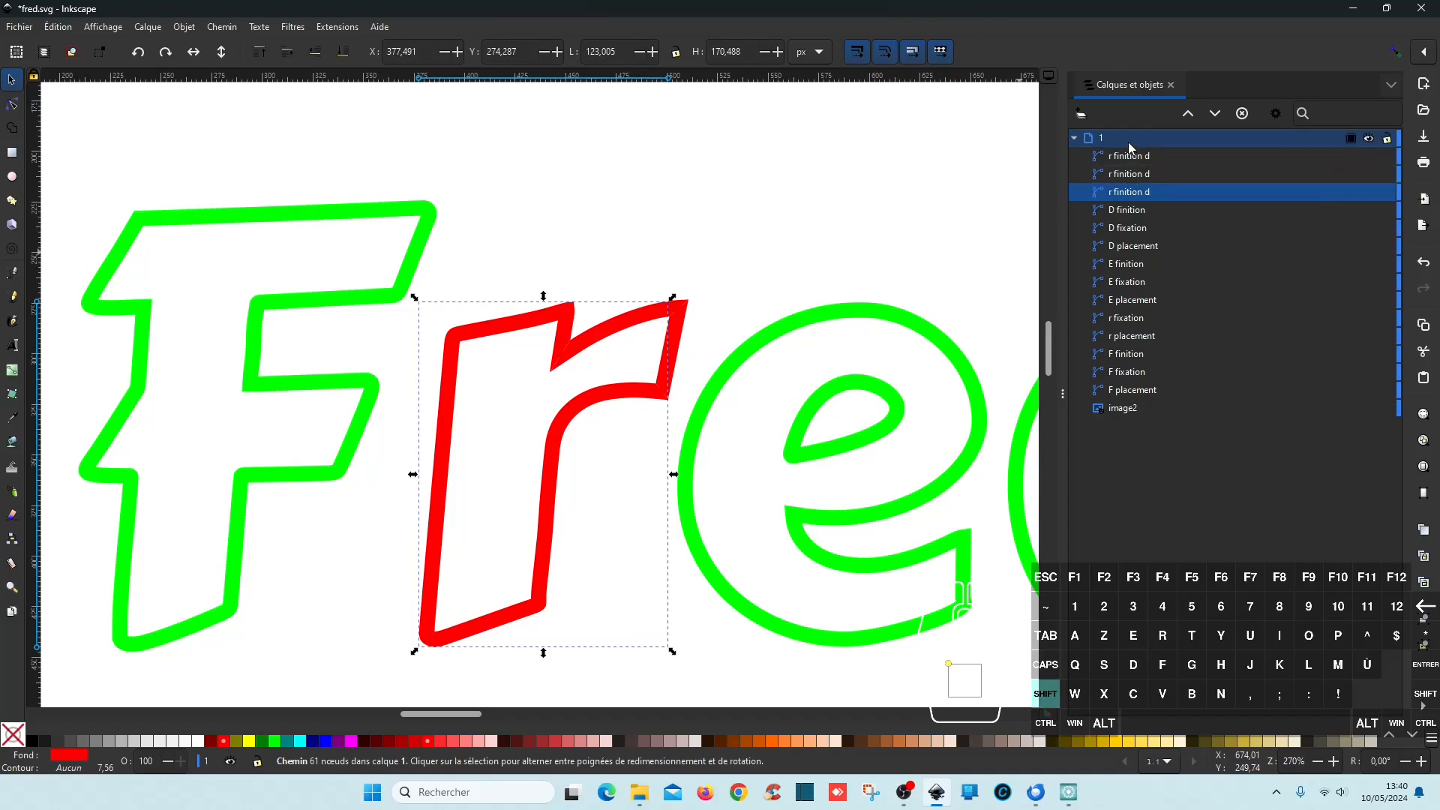
left_click(1152, 156, "shift")
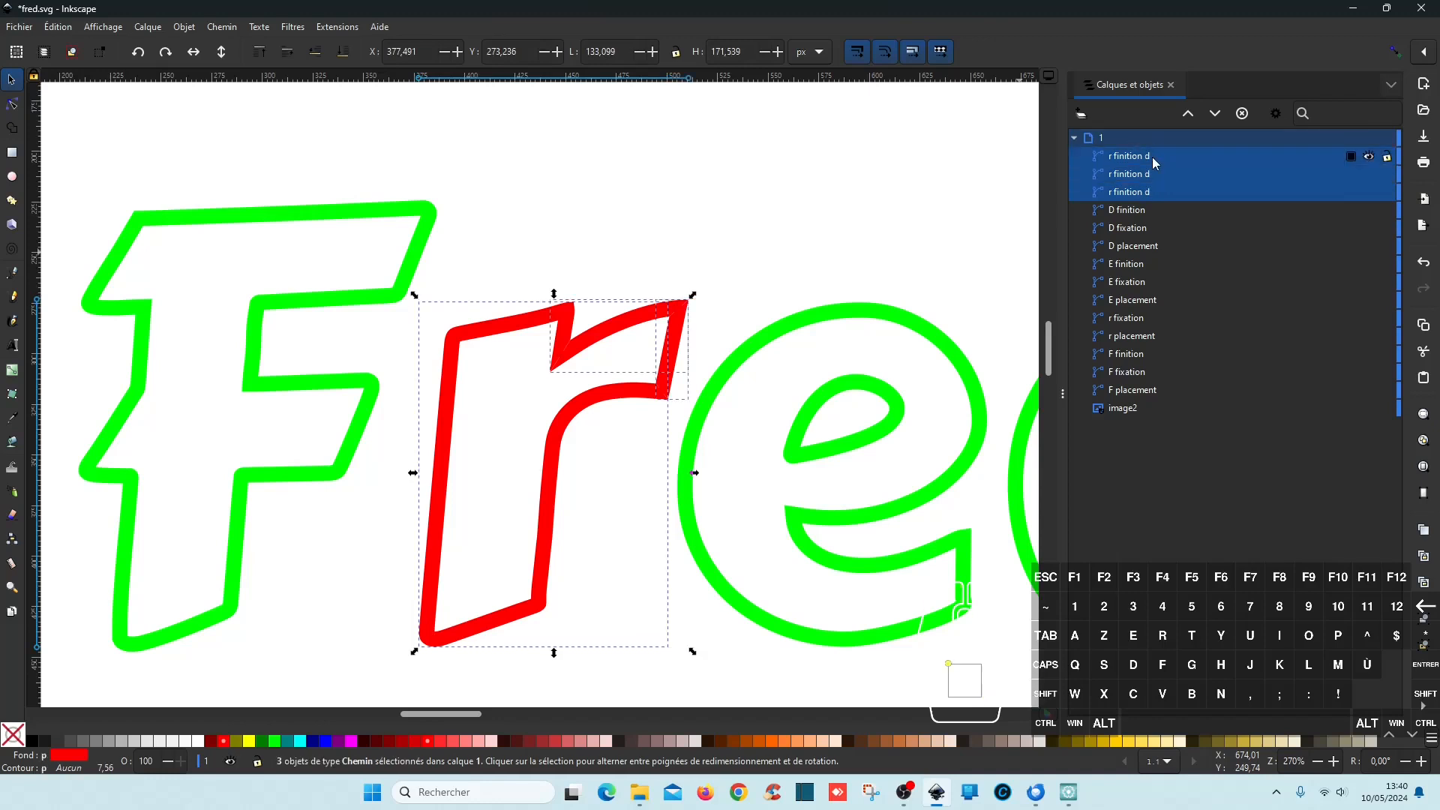
left_click(1215, 114)
left_click(1216, 113)
left_click(1215, 114)
left_click(1215, 114)
left_click(1216, 114)
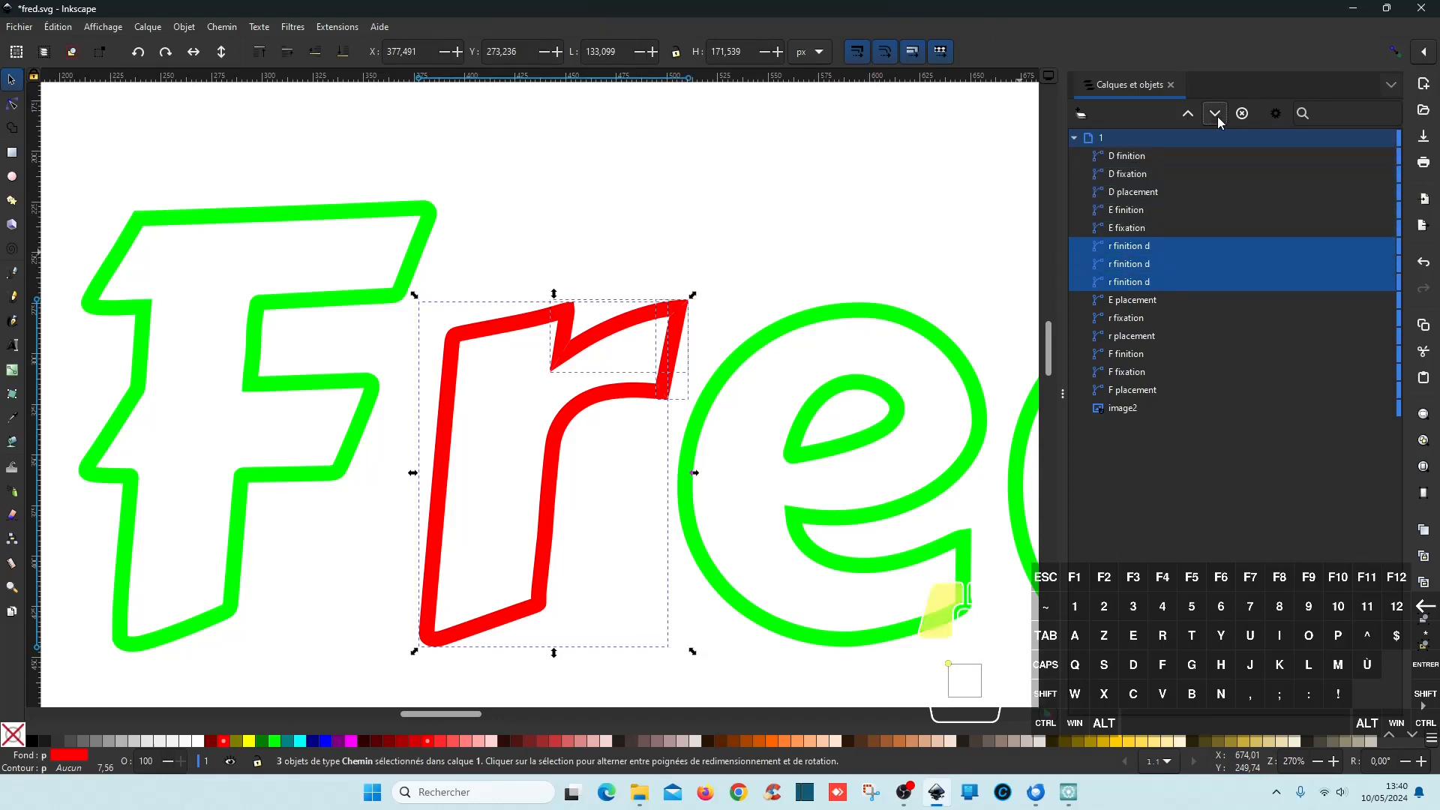
left_click(1215, 114)
left_click(920, 266)
scroll(919, 266, "down", 2)
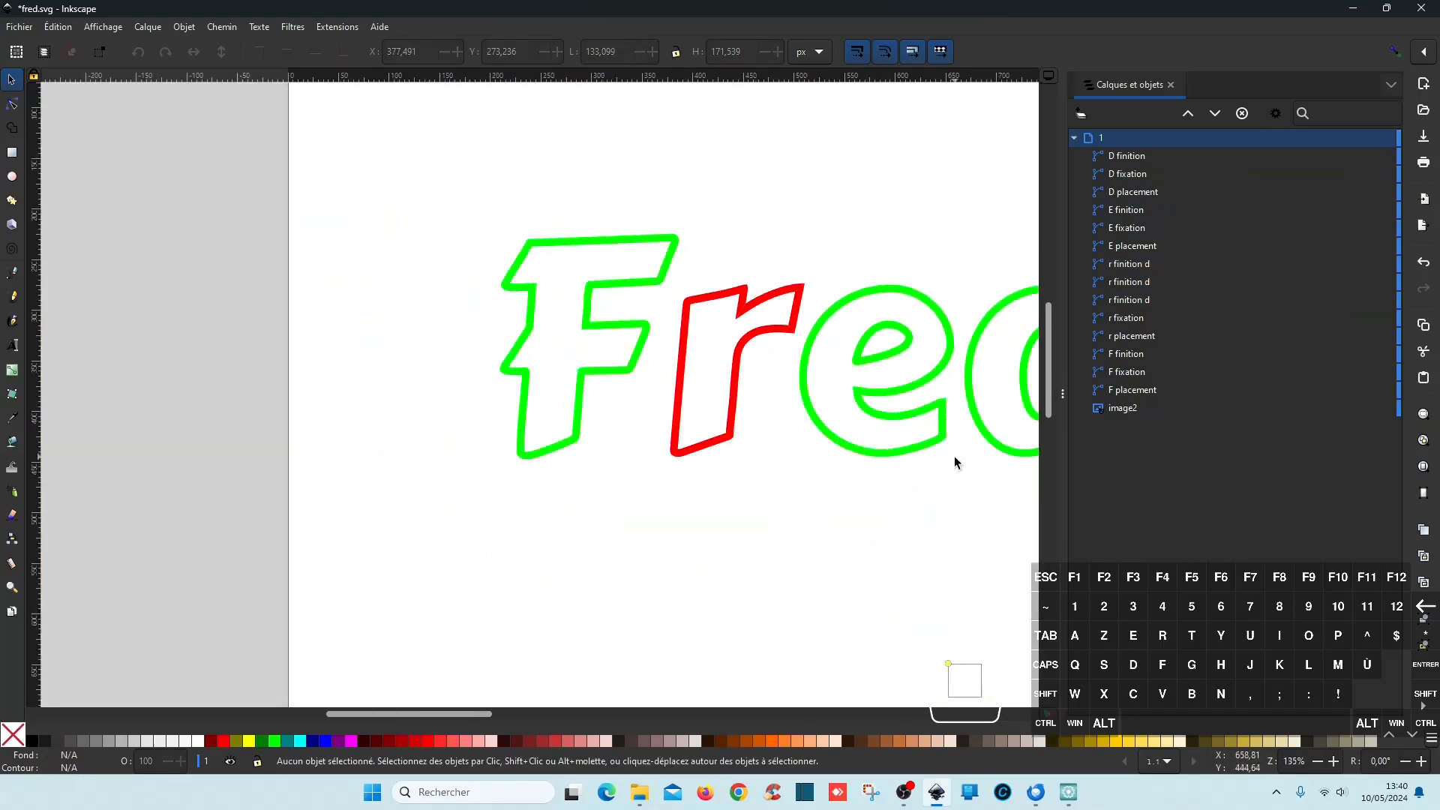
left_click_drag(946, 452, 719, 440)
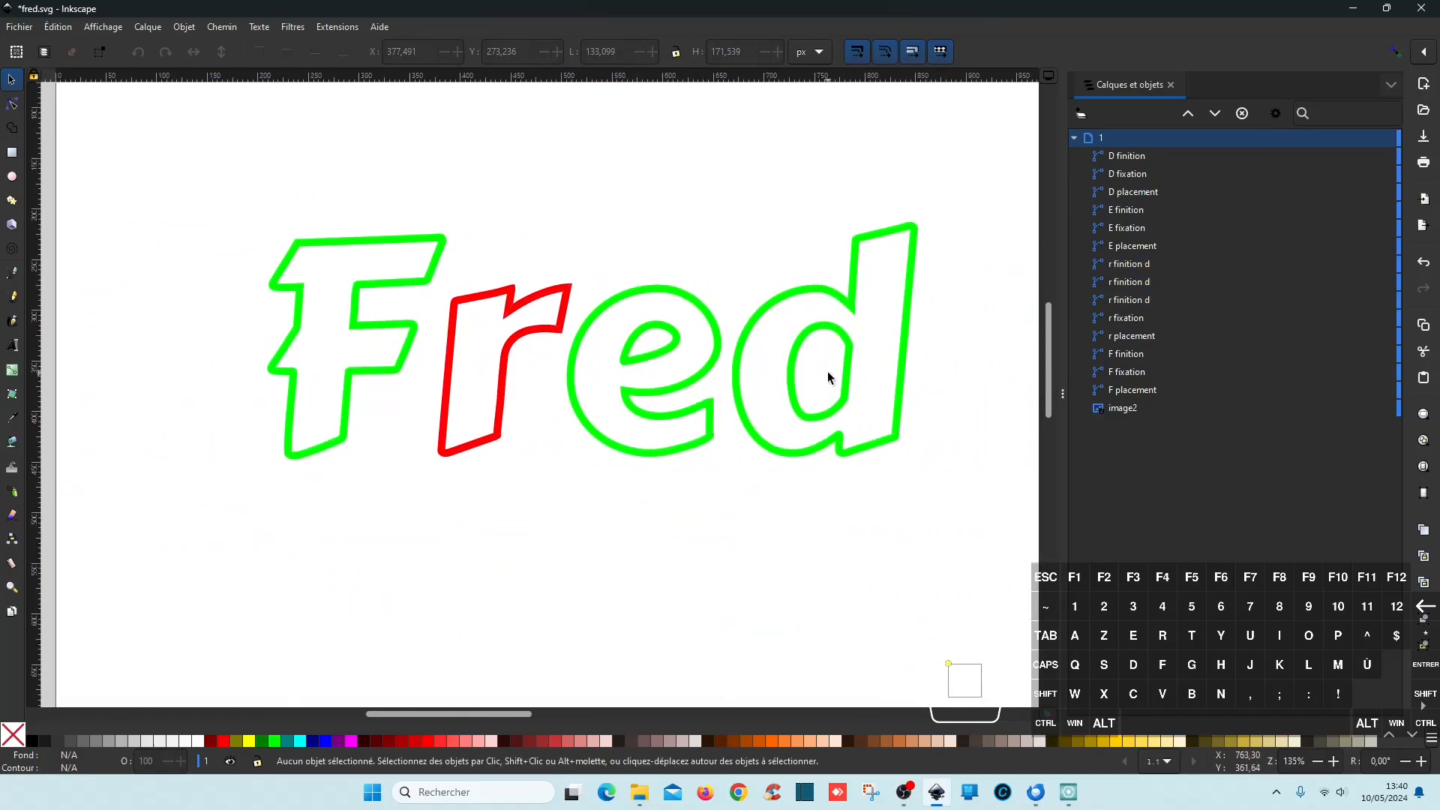
- Switch to Artistic Digitizer, examine the stitching of the letter e around its inner corners, and return to Inkscape
left_click(1068, 792)
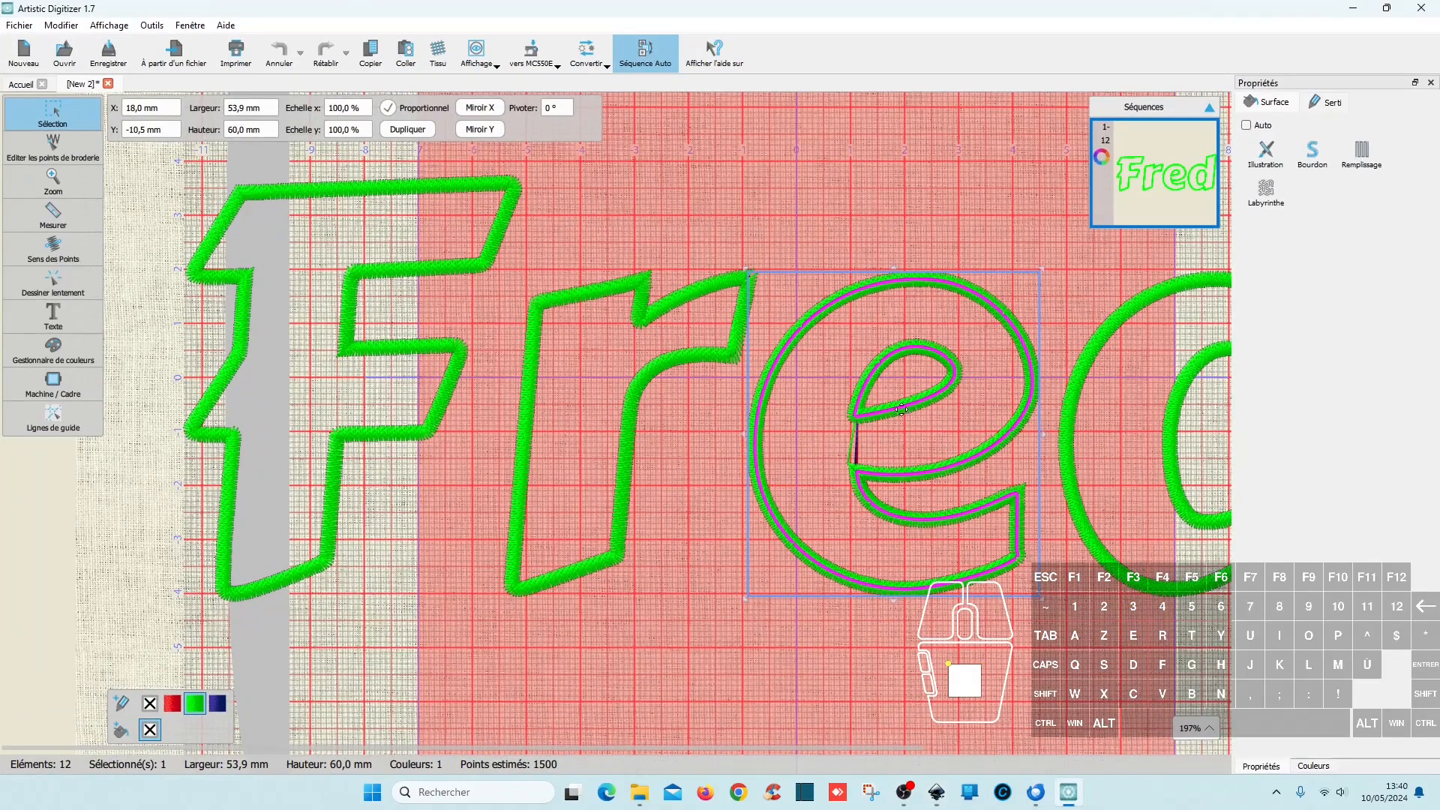
left_click(909, 642)
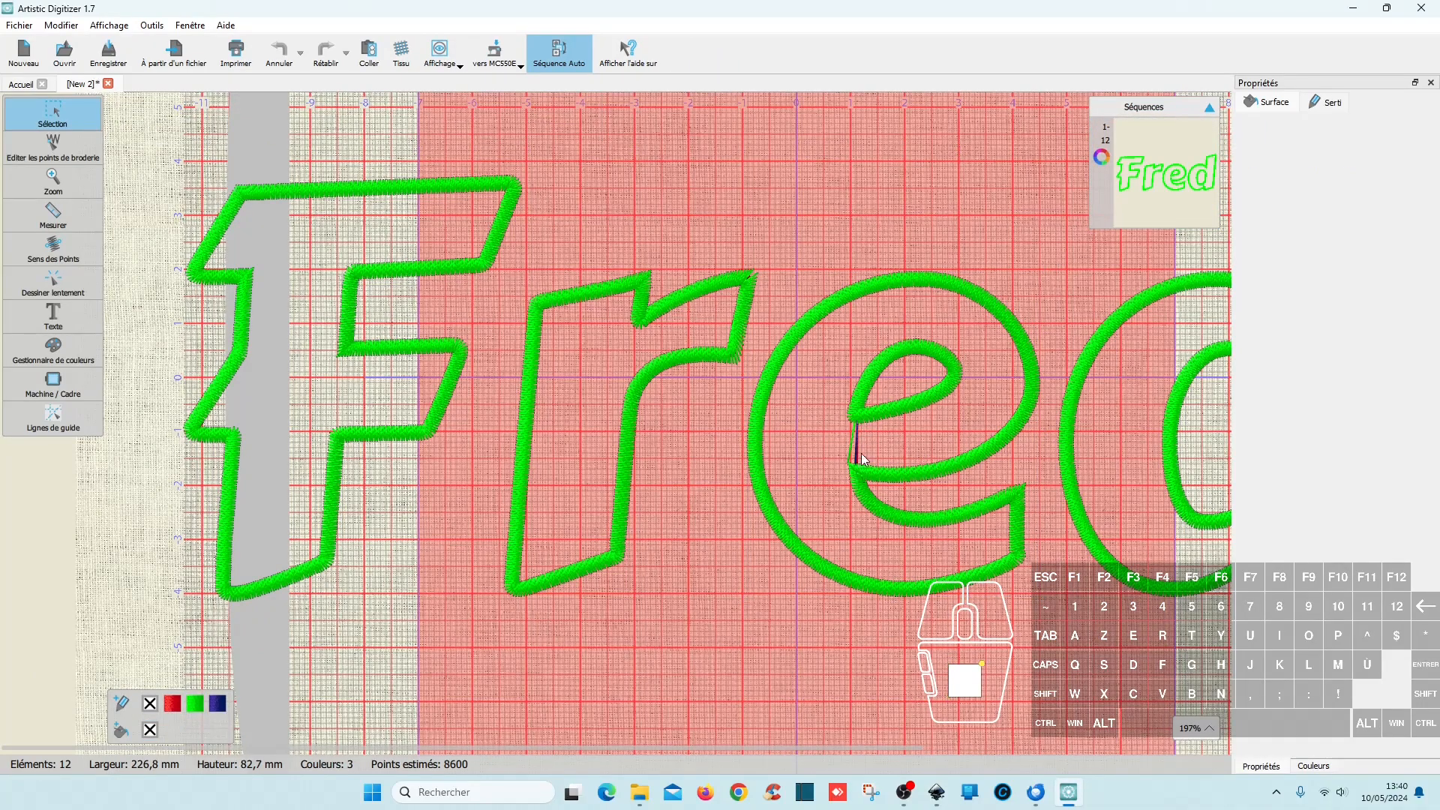
scroll(898, 426, "down", 1)
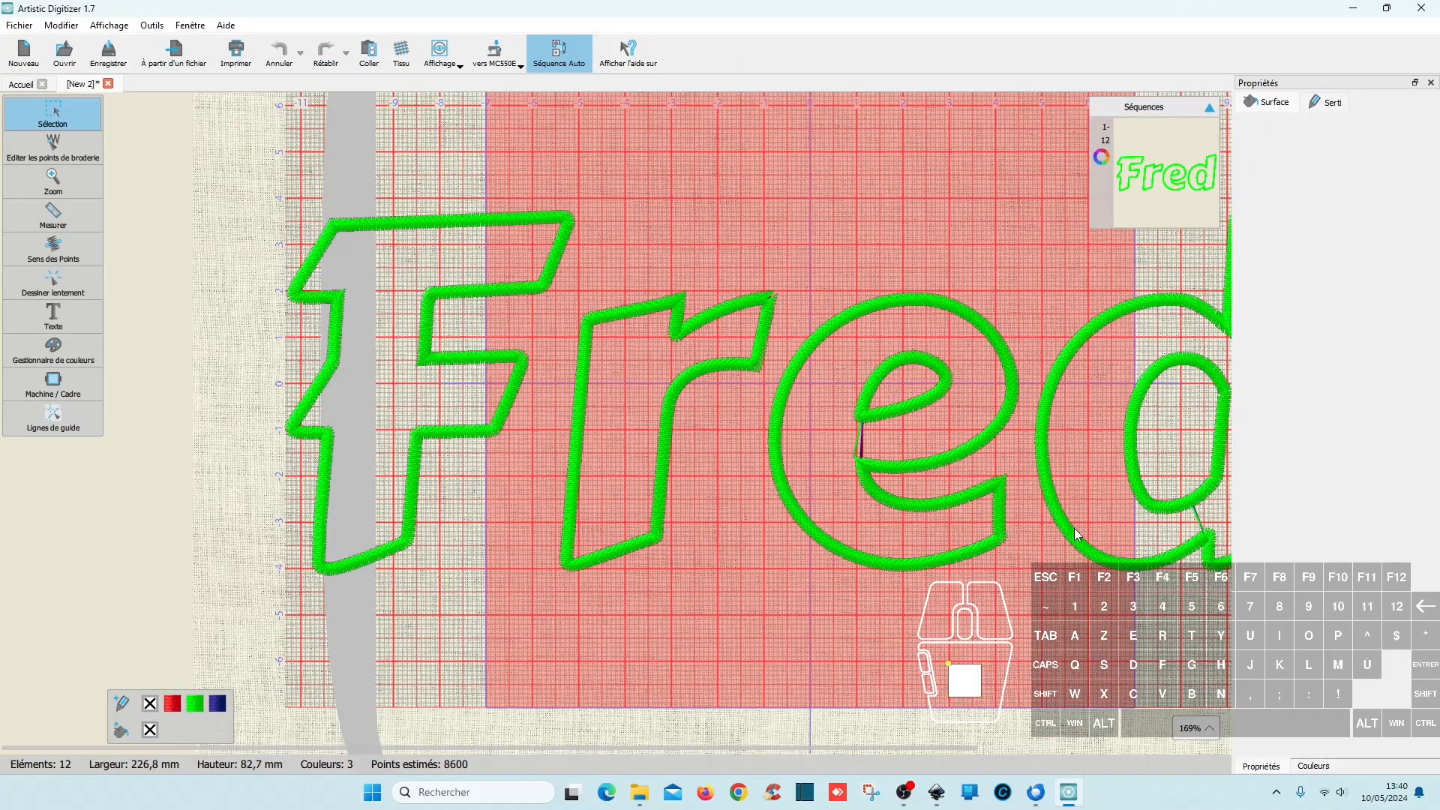
scroll(909, 415, "up", 3)
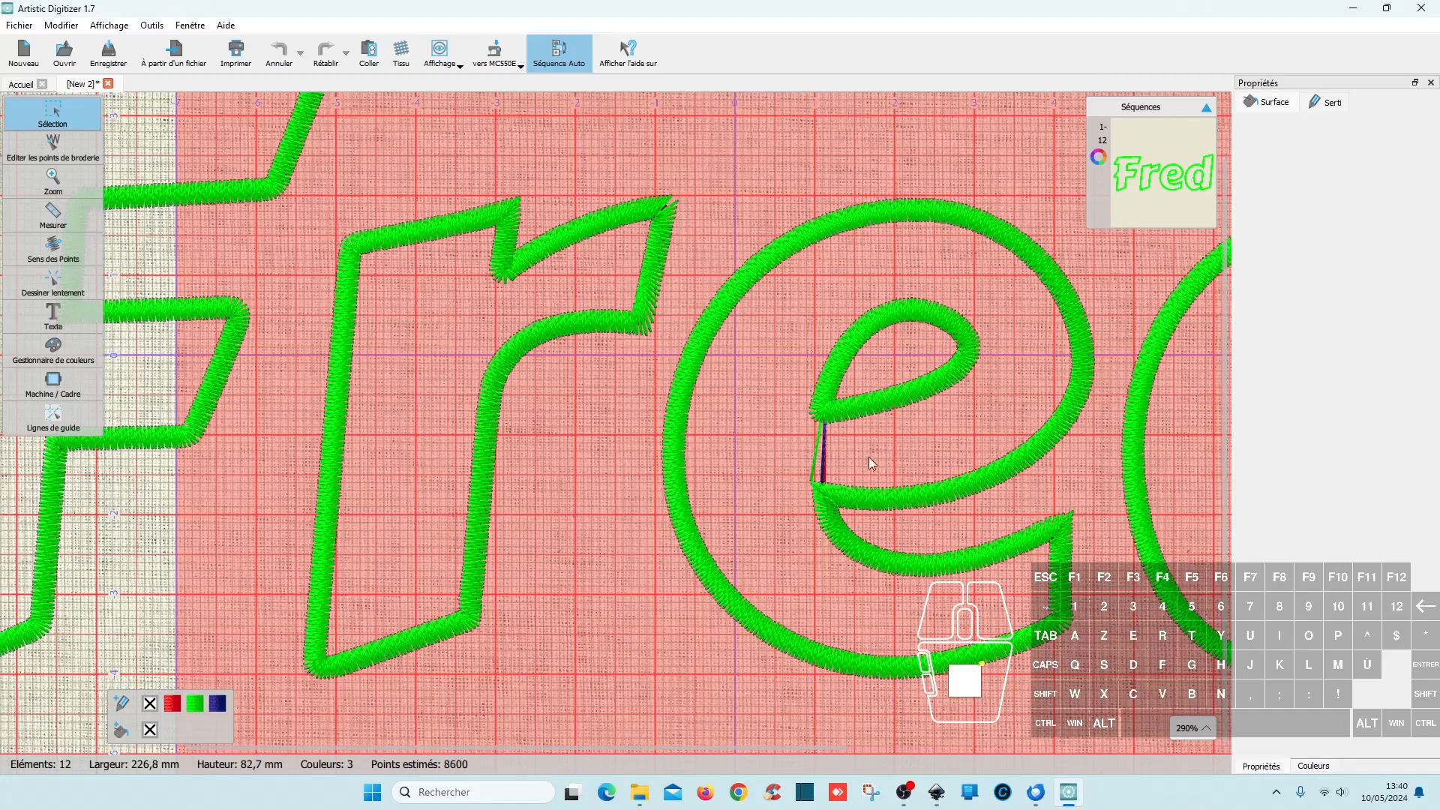
scroll(634, 434, "right", 3)
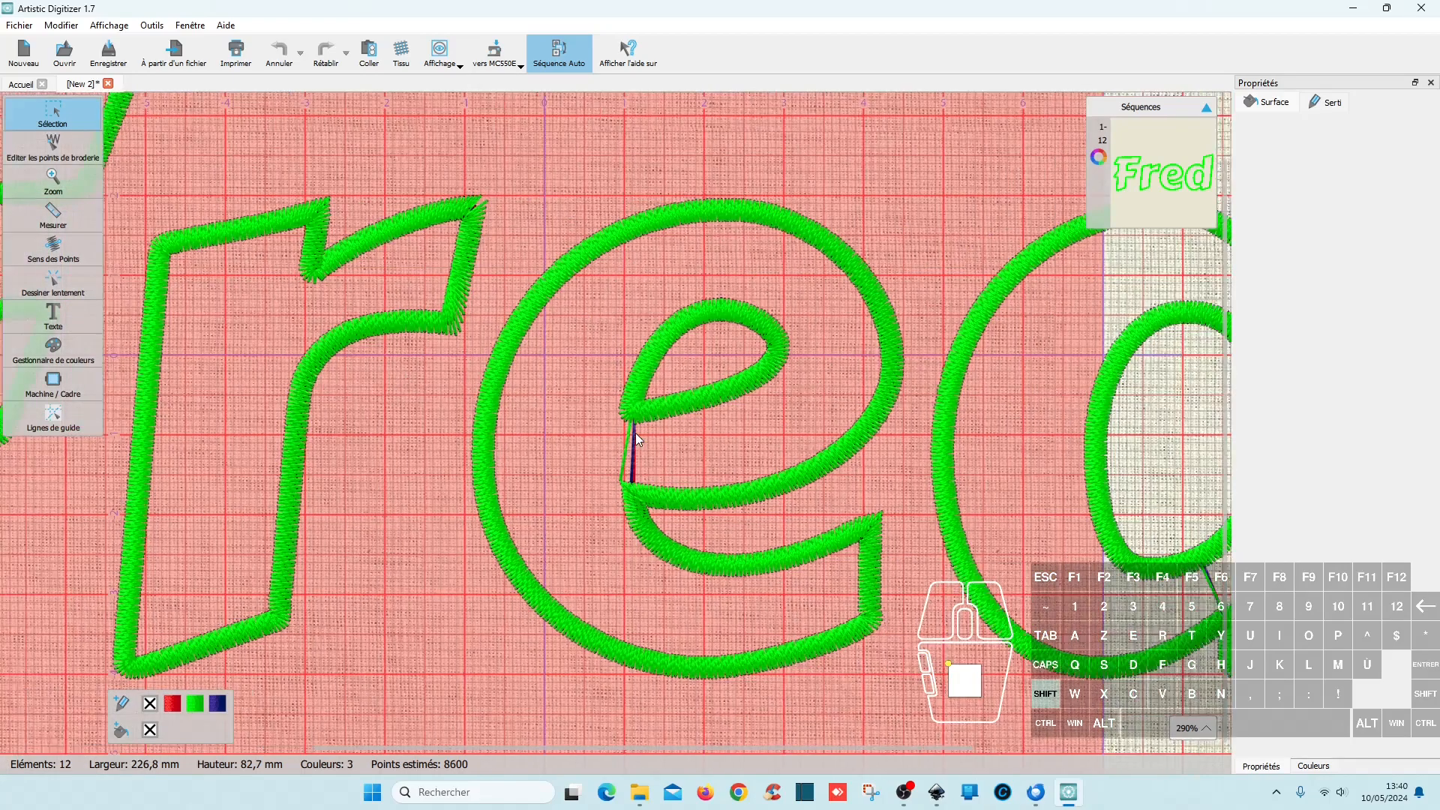
scroll(636, 434, "right", 3)
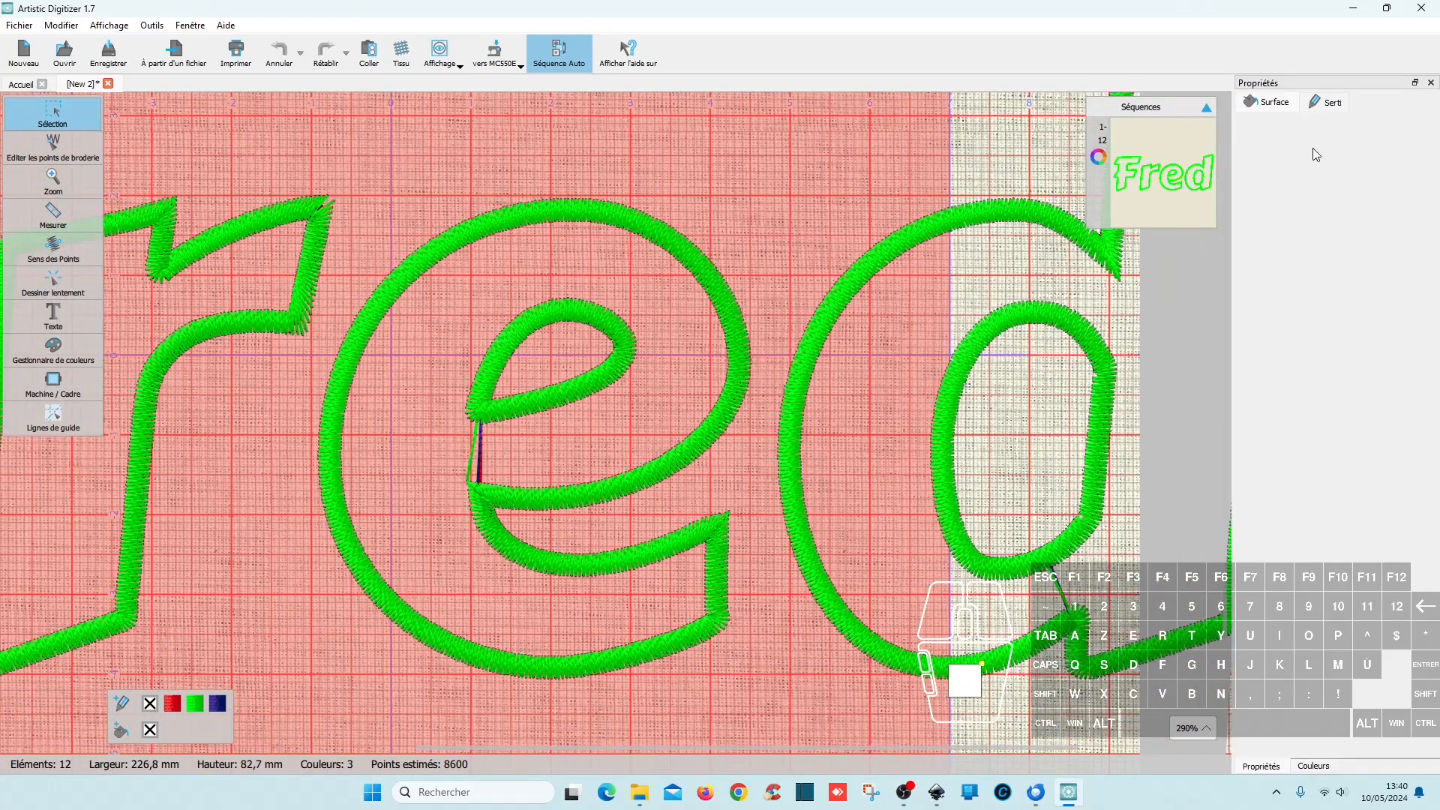
left_click(1351, 12)
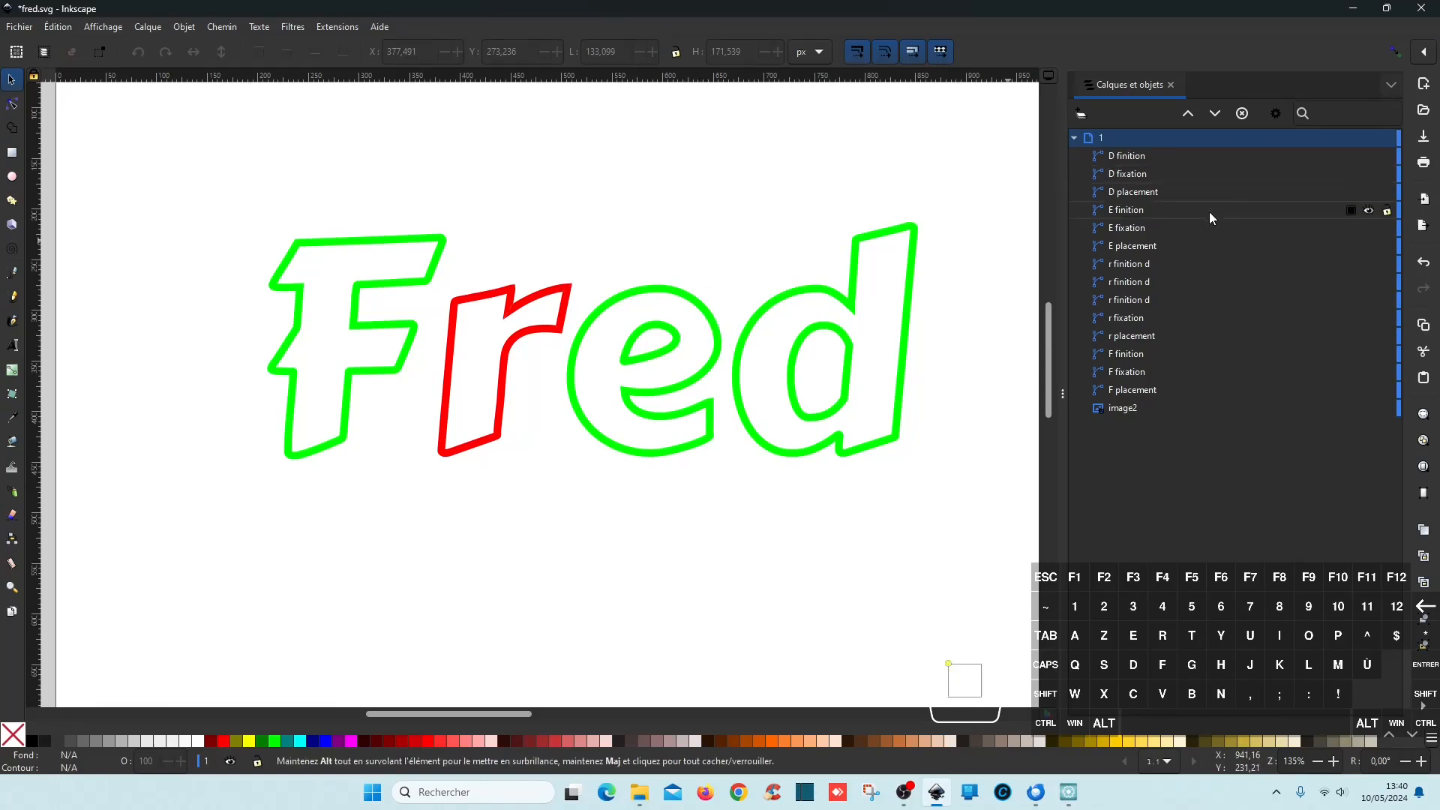
- Break apart the E finition object into separate outer and inner contours
left_click(1123, 213)
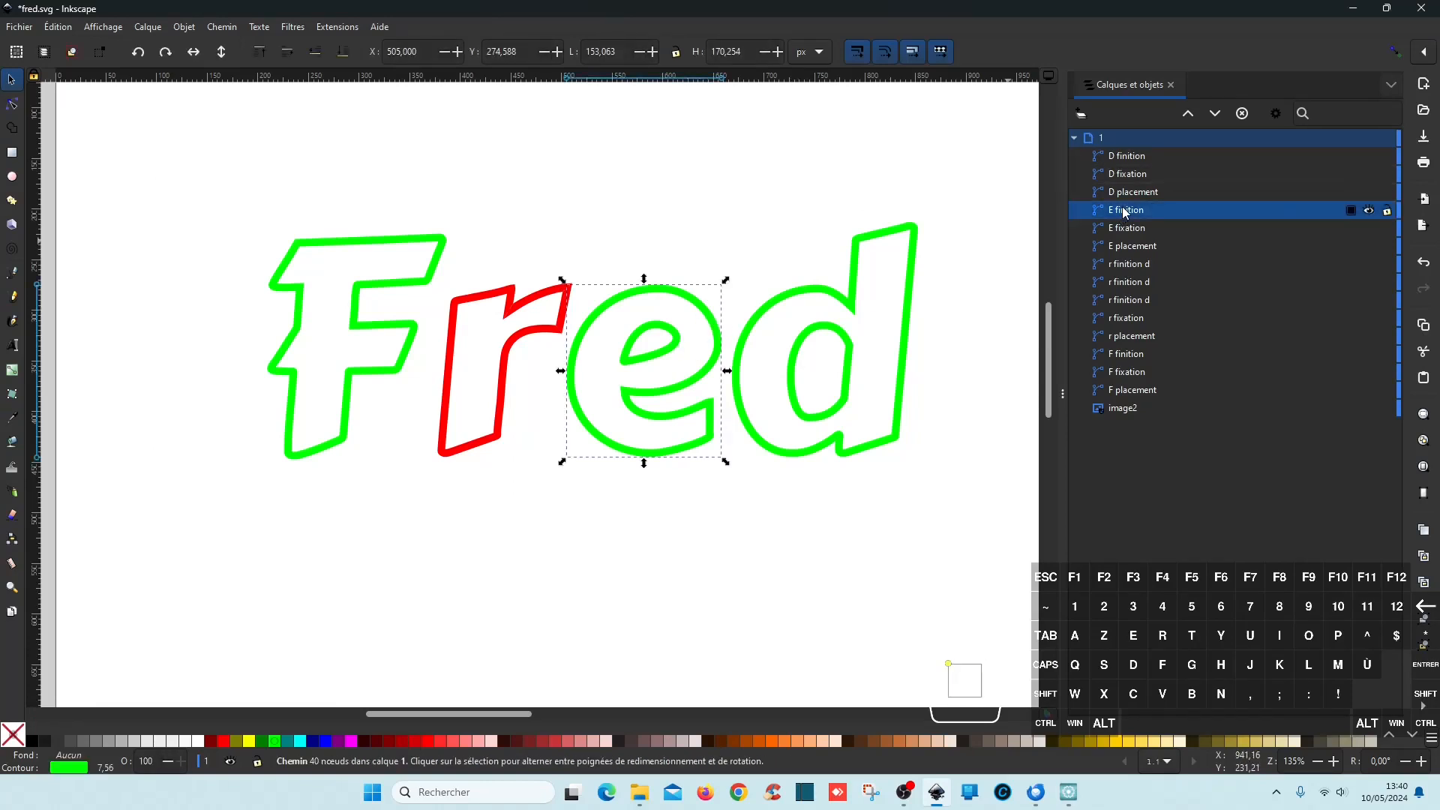
left_click(227, 29)
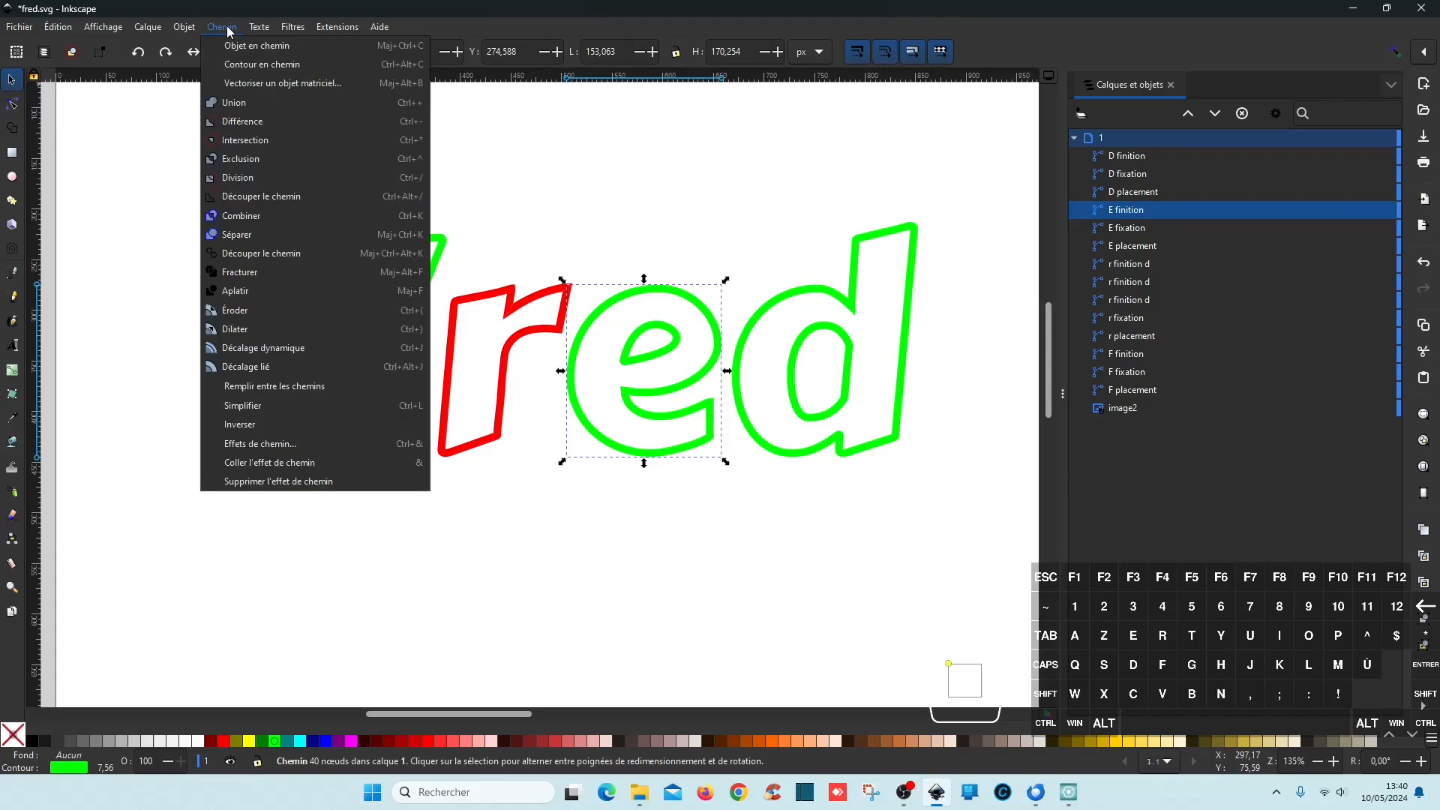
left_click(241, 234)
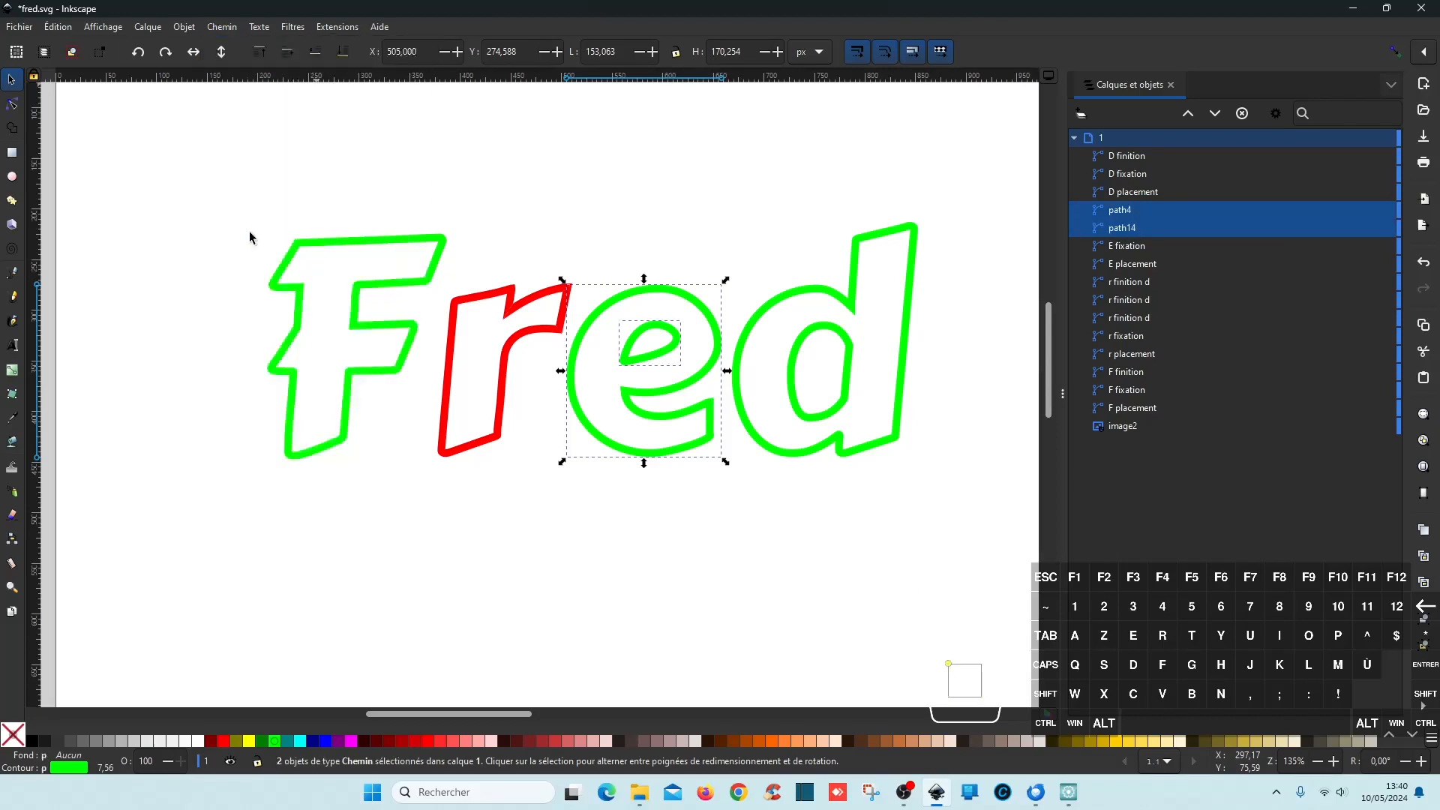
- Rename the e's inner contour as "E finition int" and its outer contour as "E finition"
double_click(1136, 227)
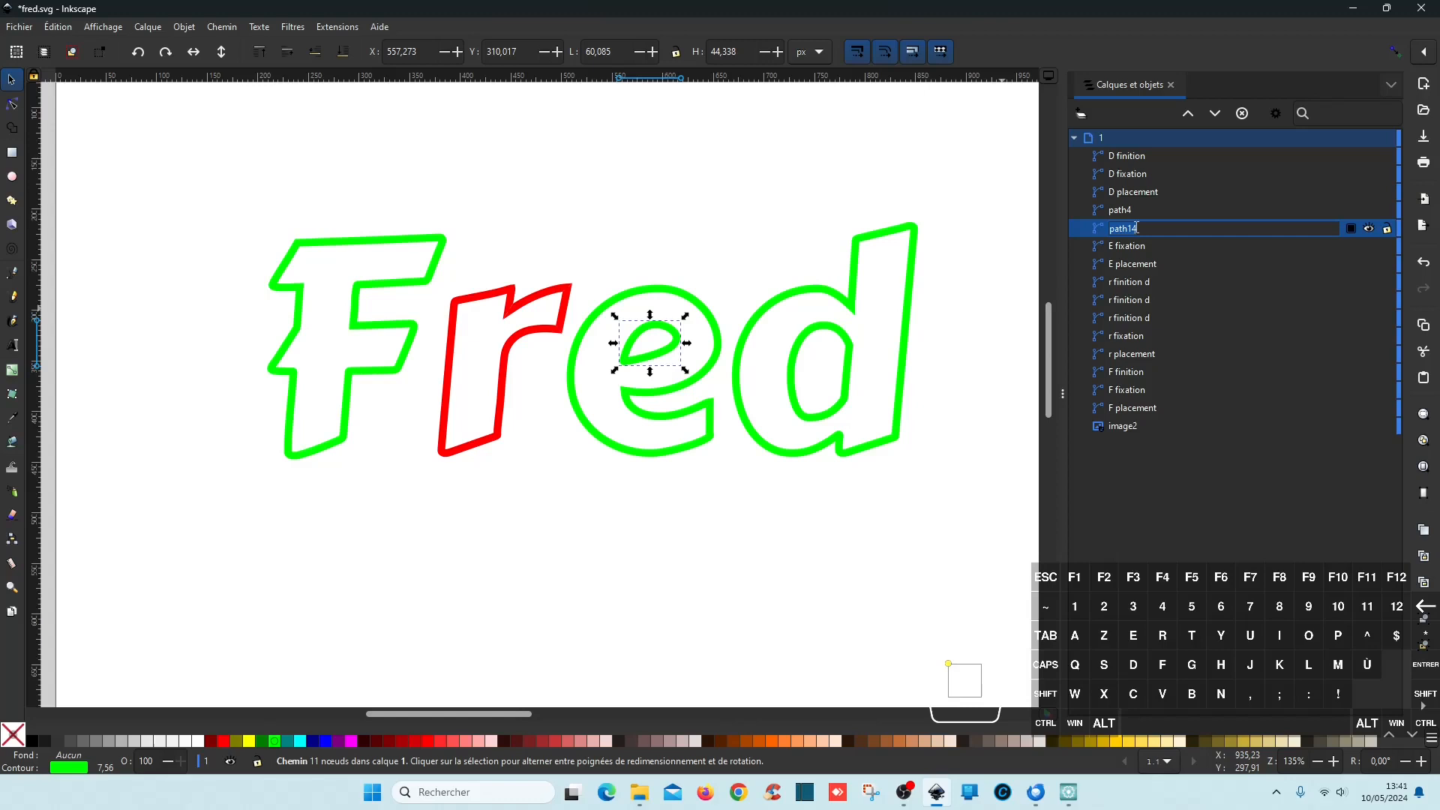
type("E finition inter")
key("BackSpace")
key("BackSpace")
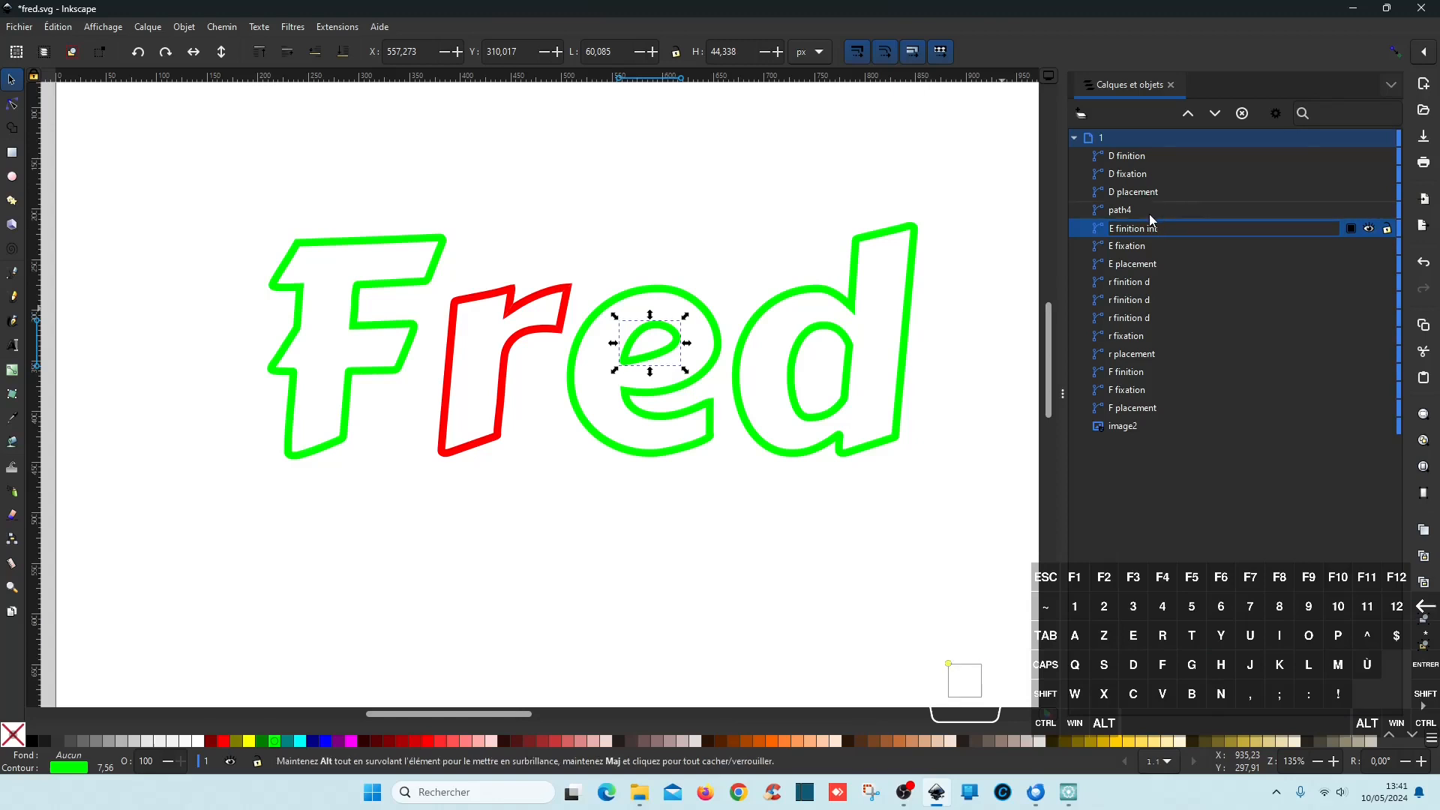
double_click(1148, 210)
type("E")
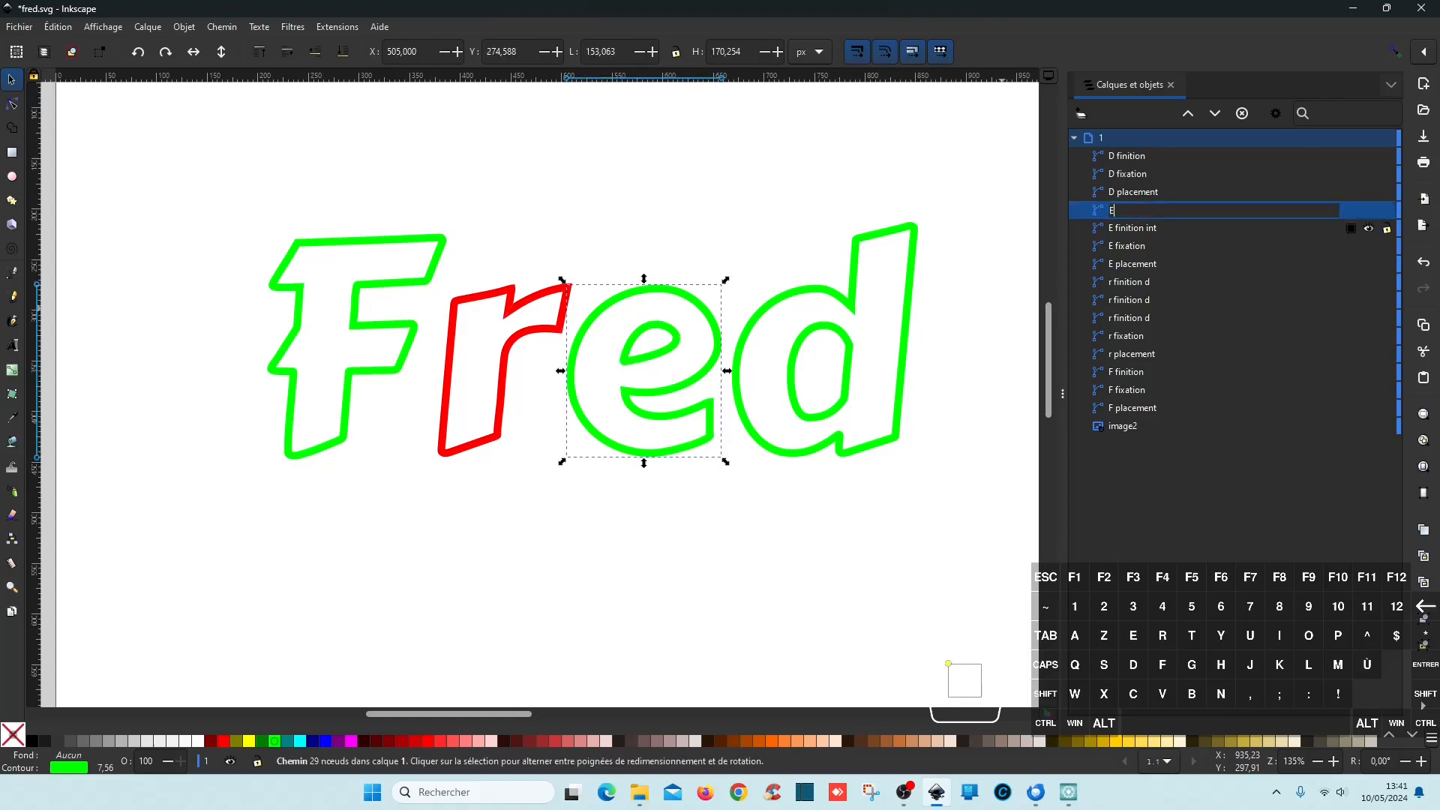
type(" finition")
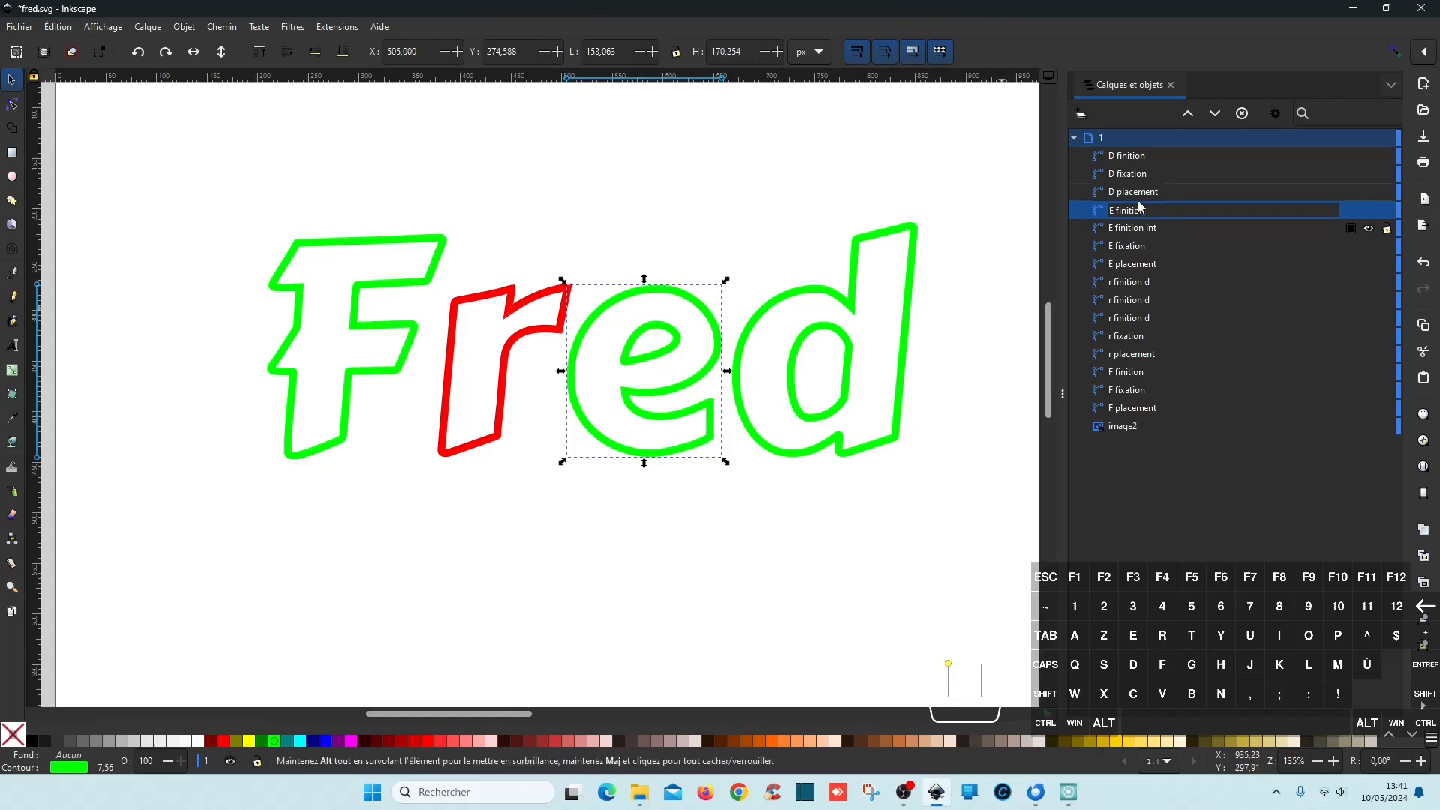
- Break apart the D finition object into separate outer and inner contours
left_click(1144, 159)
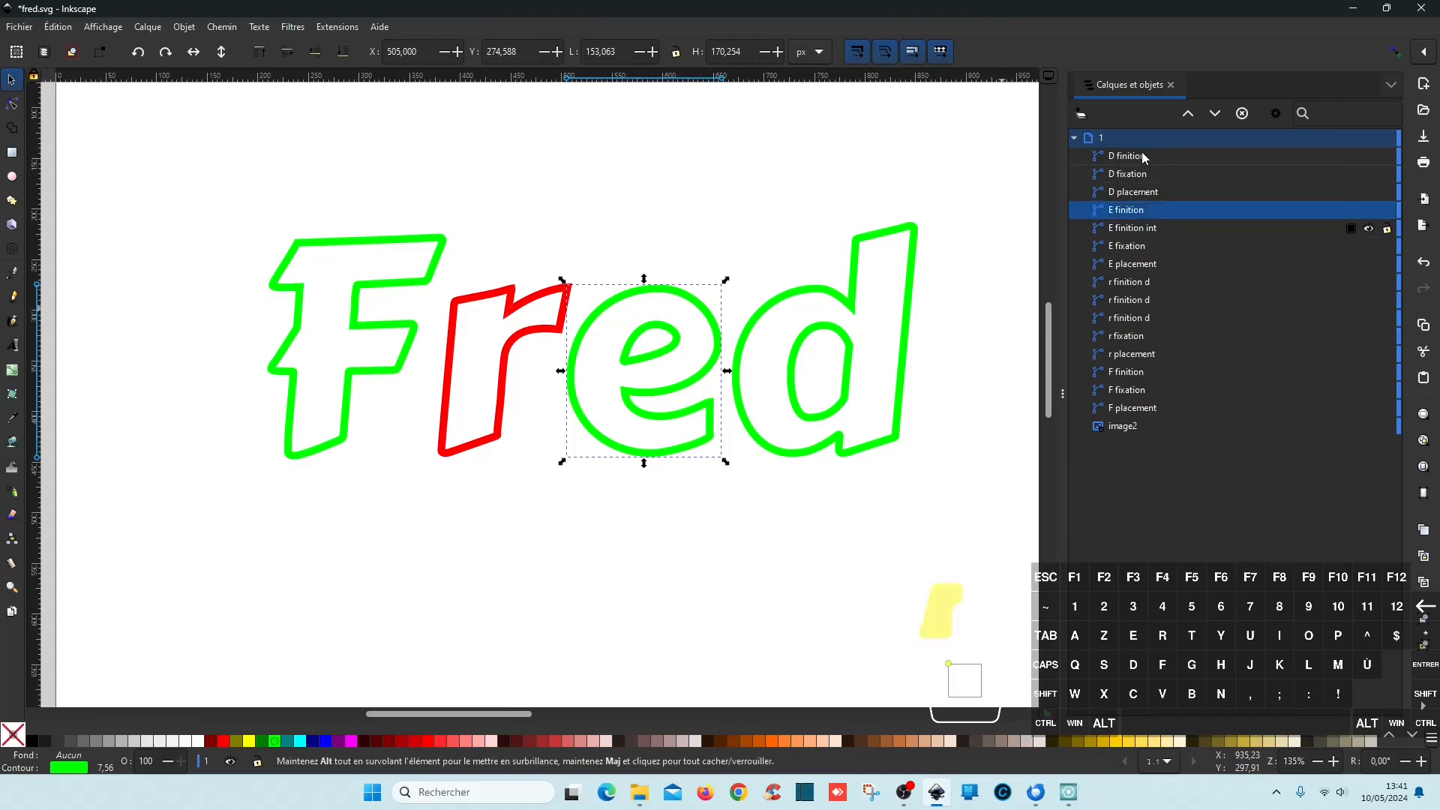
left_click(221, 30)
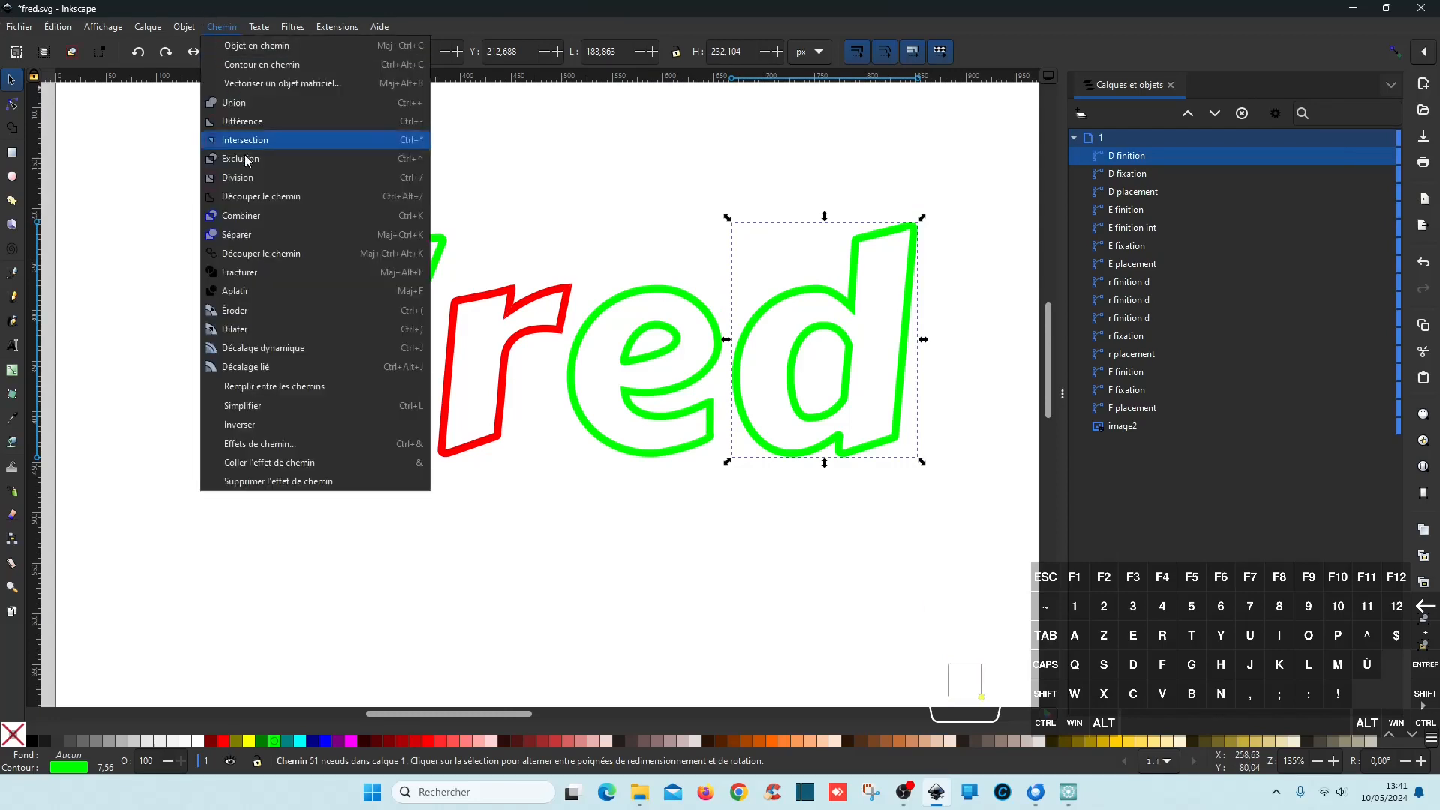
left_click(257, 233)
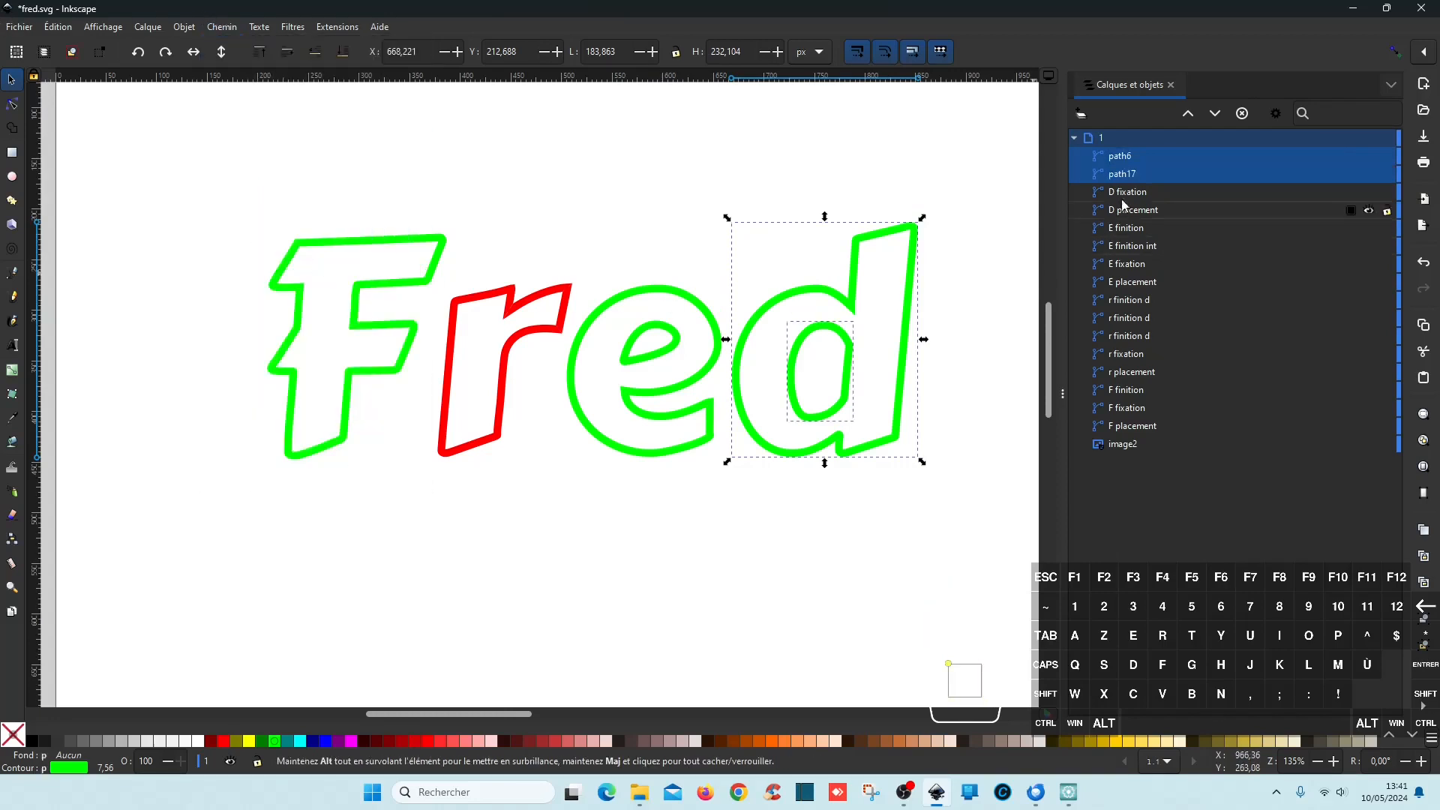
- Rename the d's inner contour as "D finition int" and try to rename its outer contour as "Dfintion"
left_click(1123, 173)
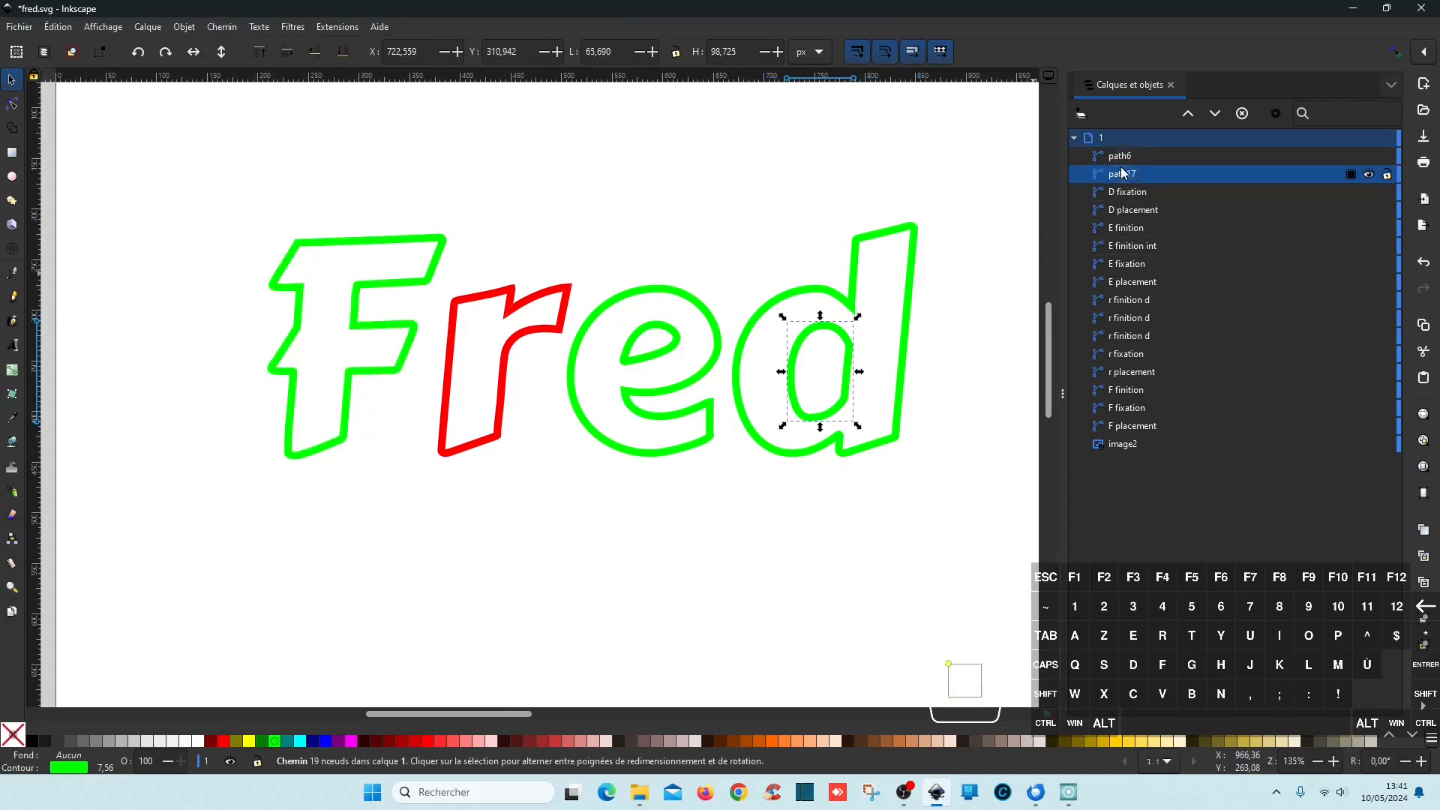
left_click(1123, 175)
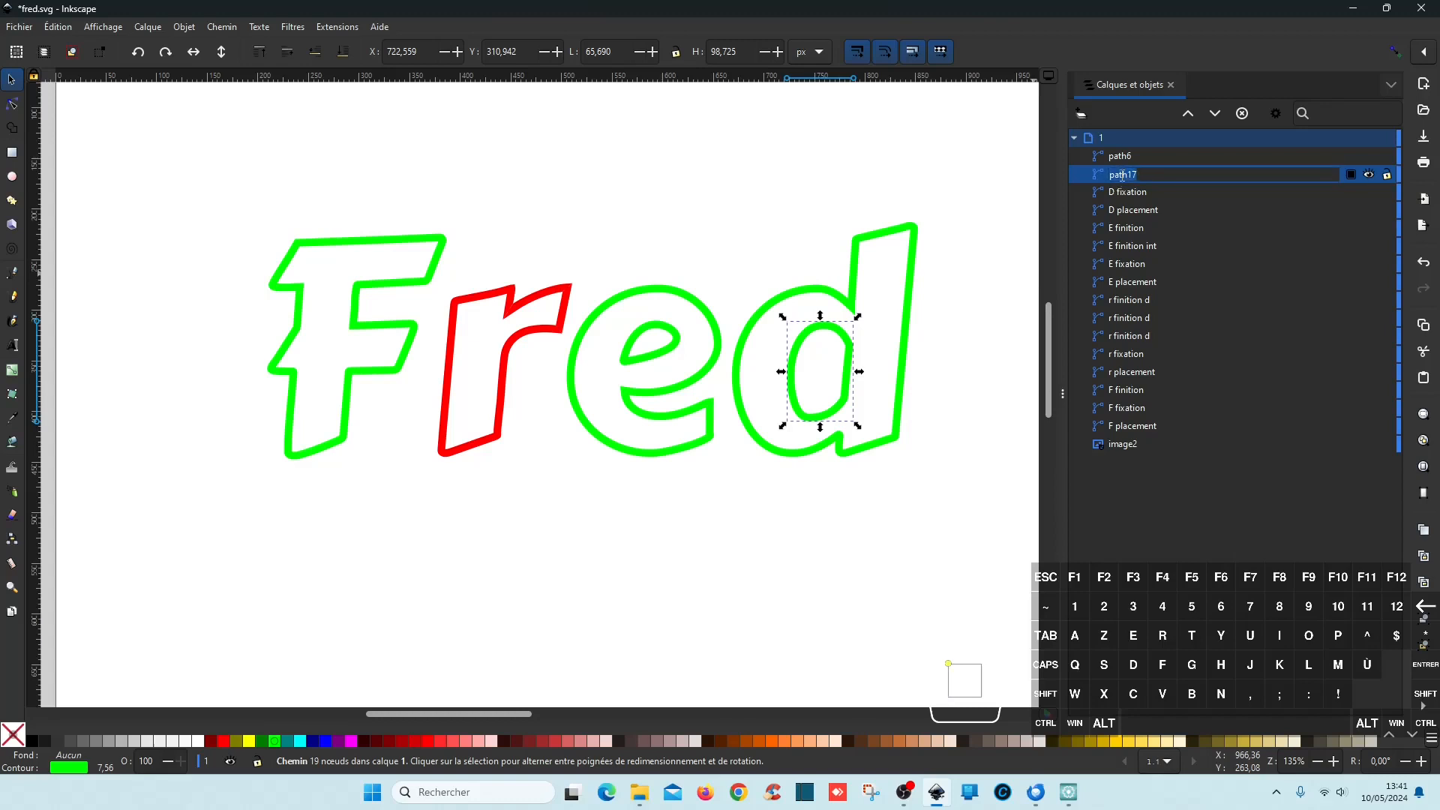
type("D finition int")
double_click(1134, 156)
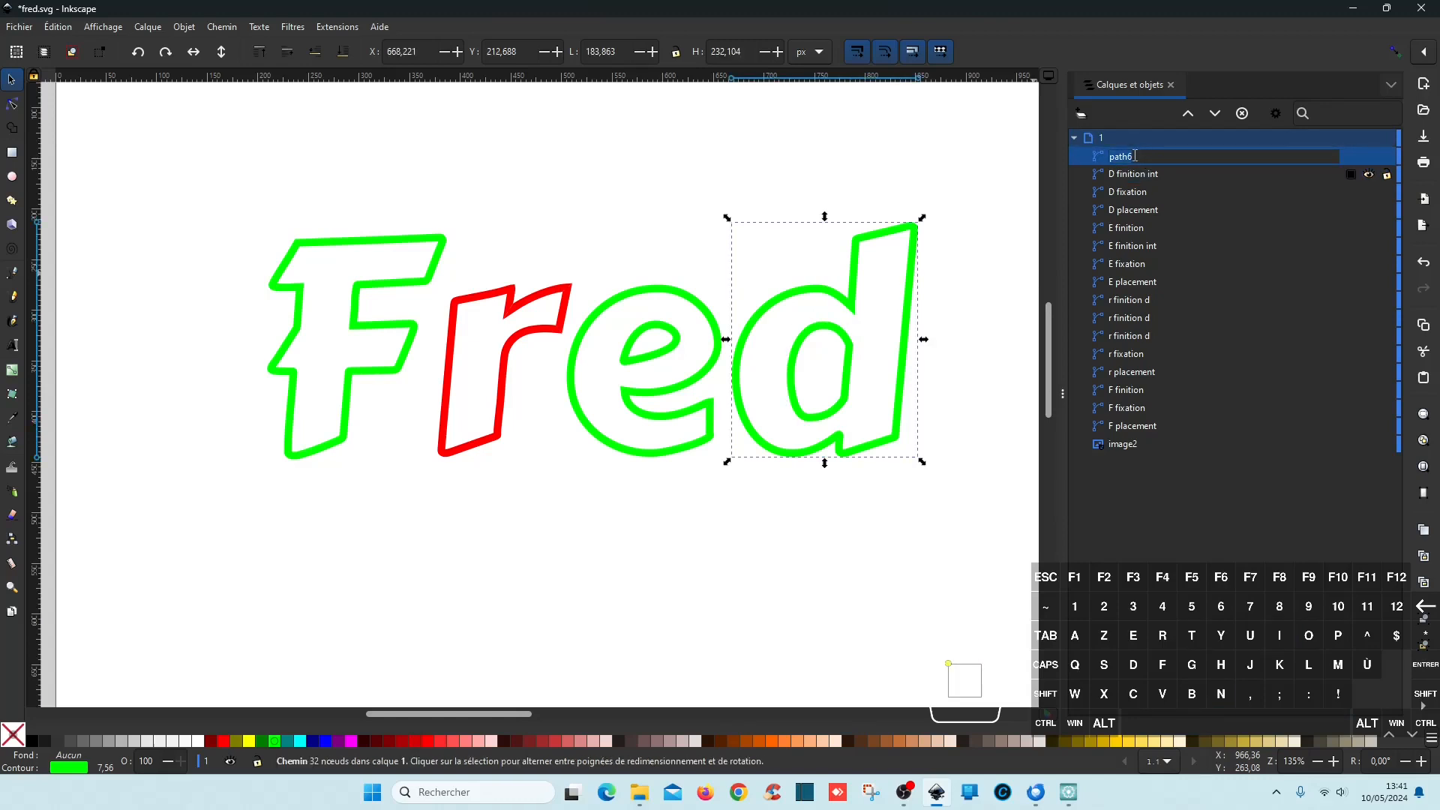
type("Dfin")
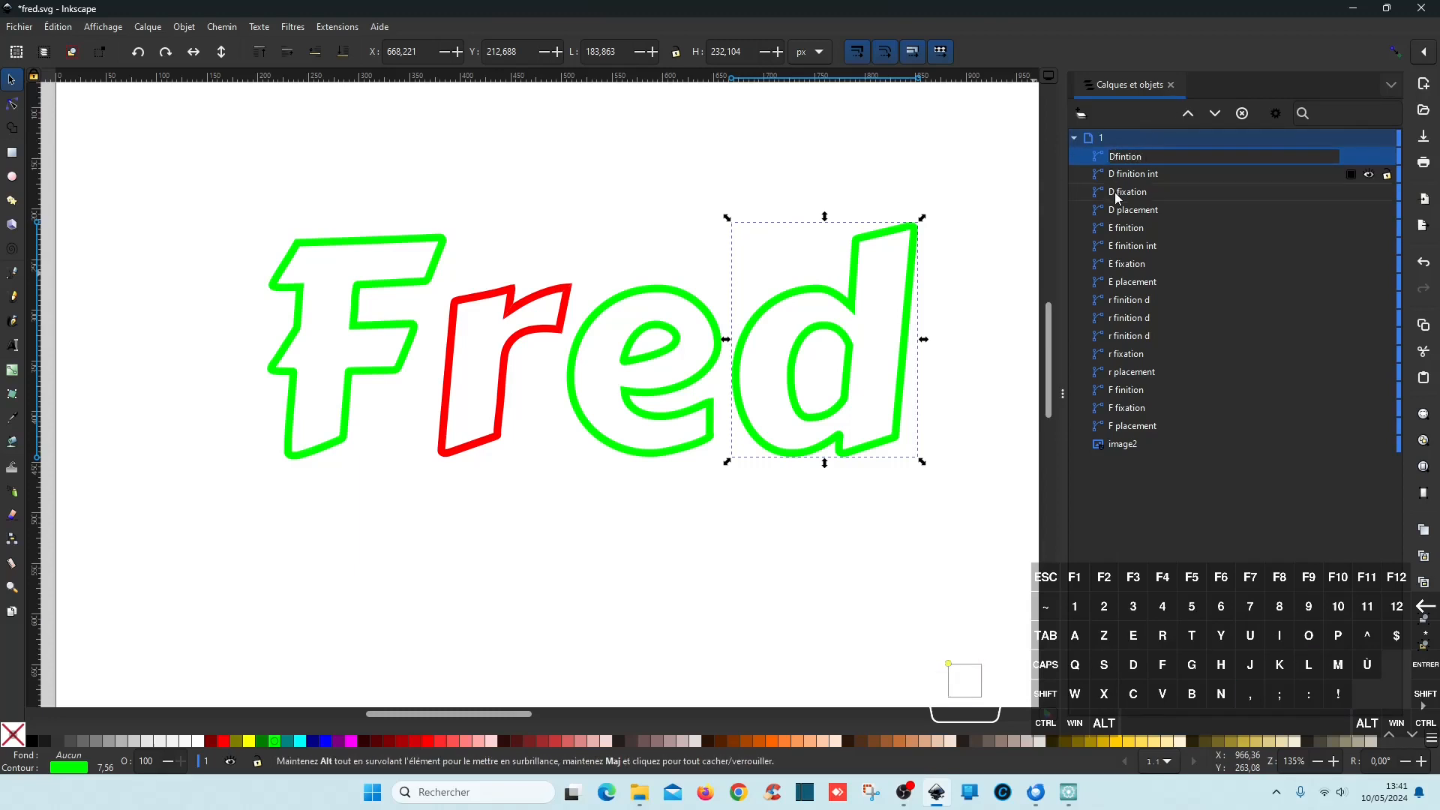
- Recolour the three r finition d pieces with the green sampled from the F outline, and save the file
left_click(564, 298)
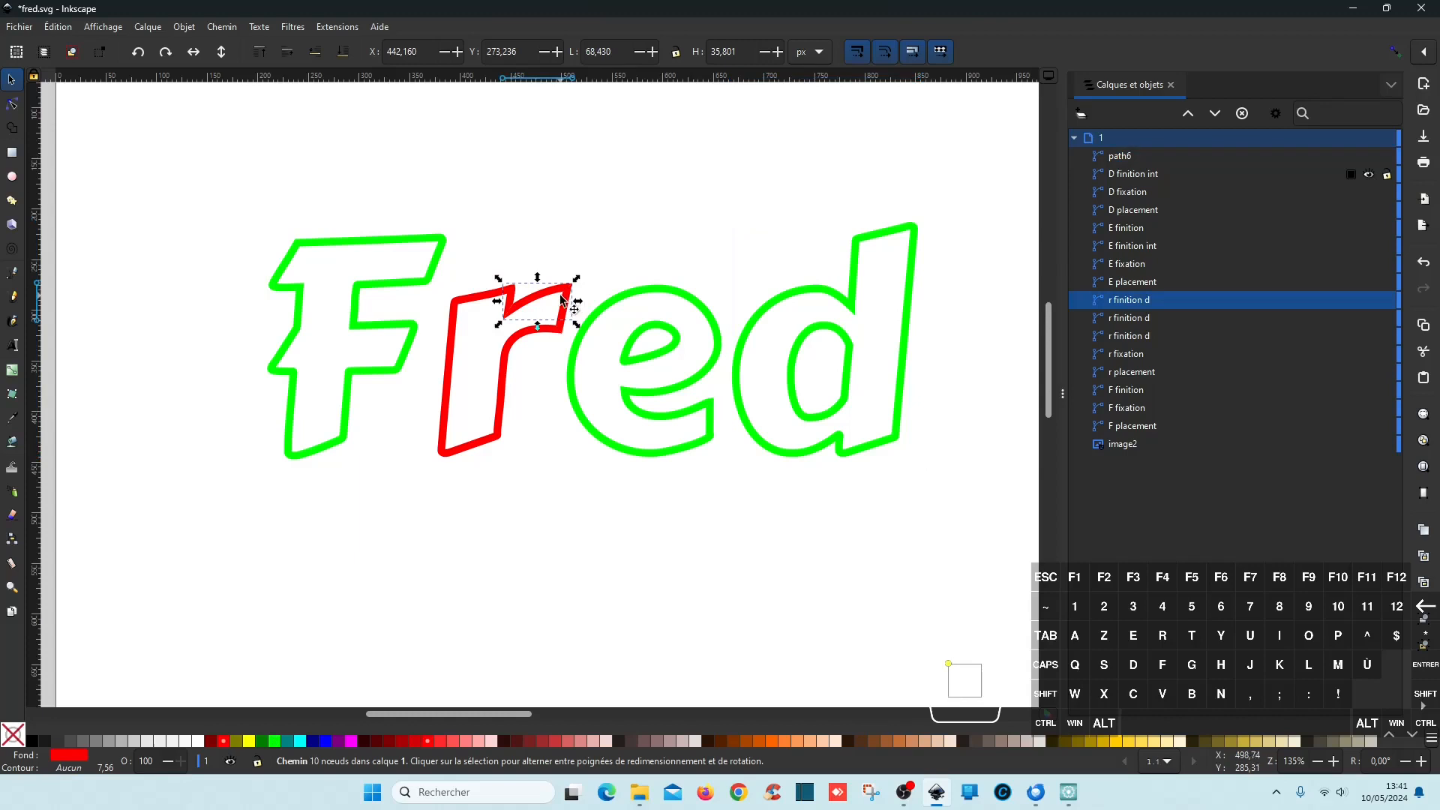
left_click(1131, 335, "shift")
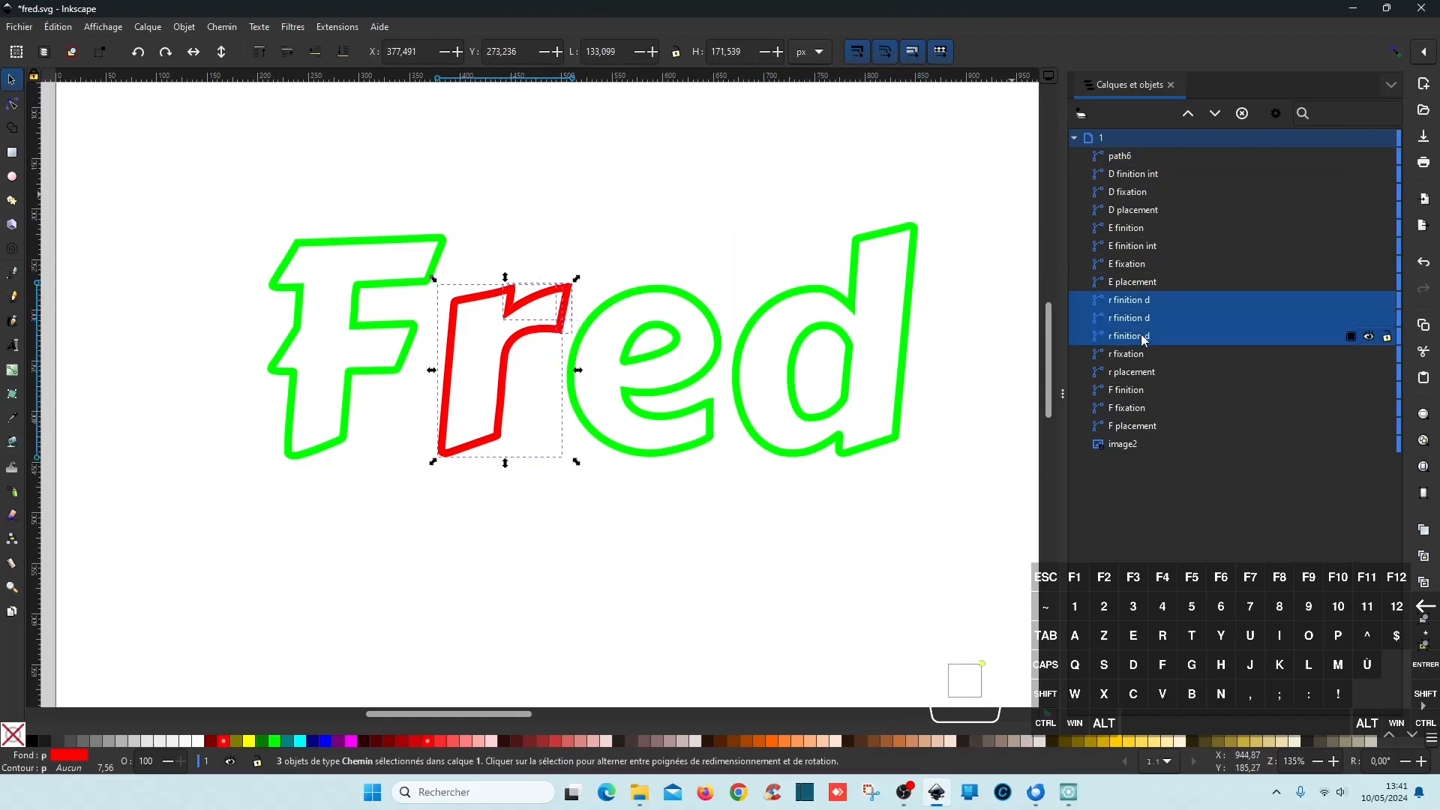
left_click(11, 422)
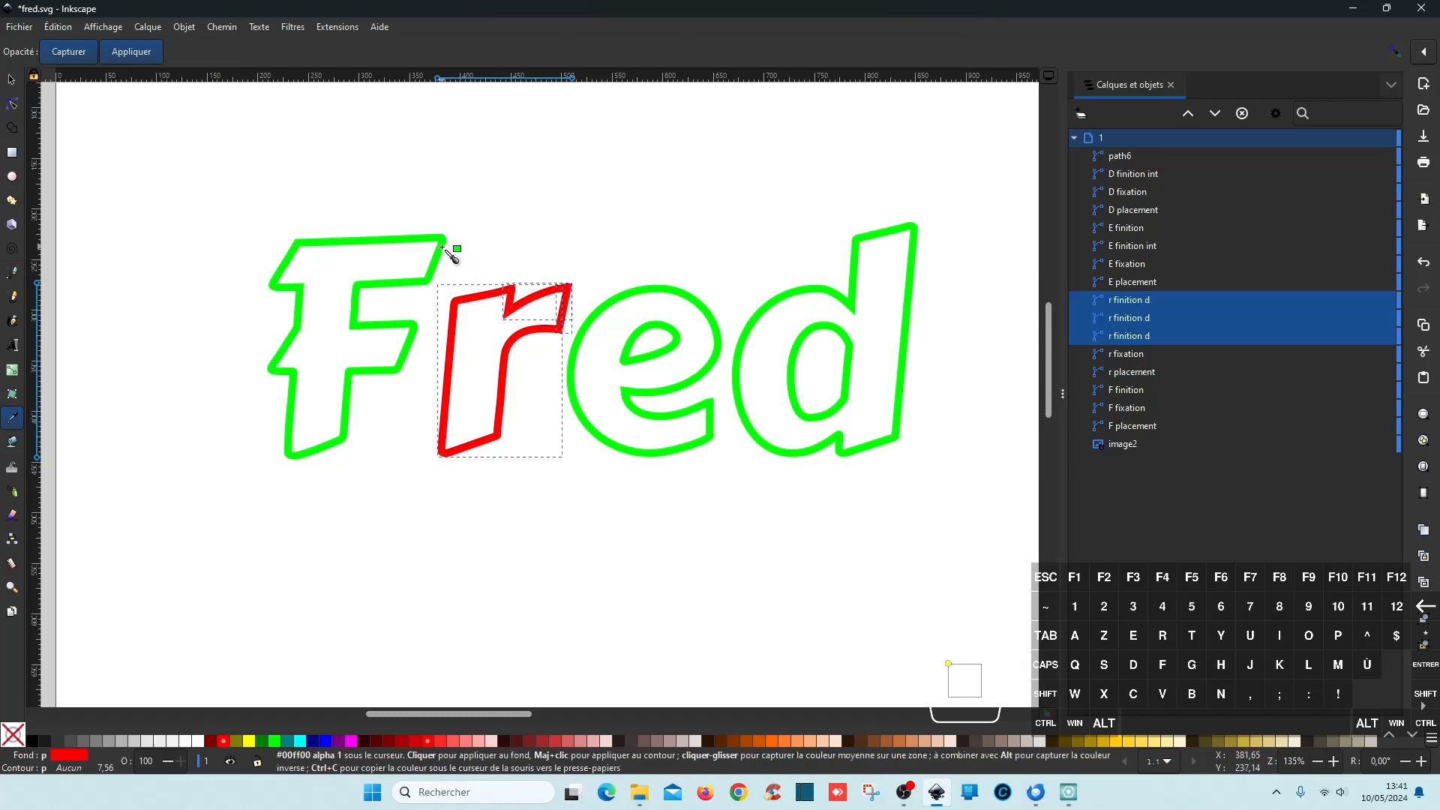
left_click(442, 247)
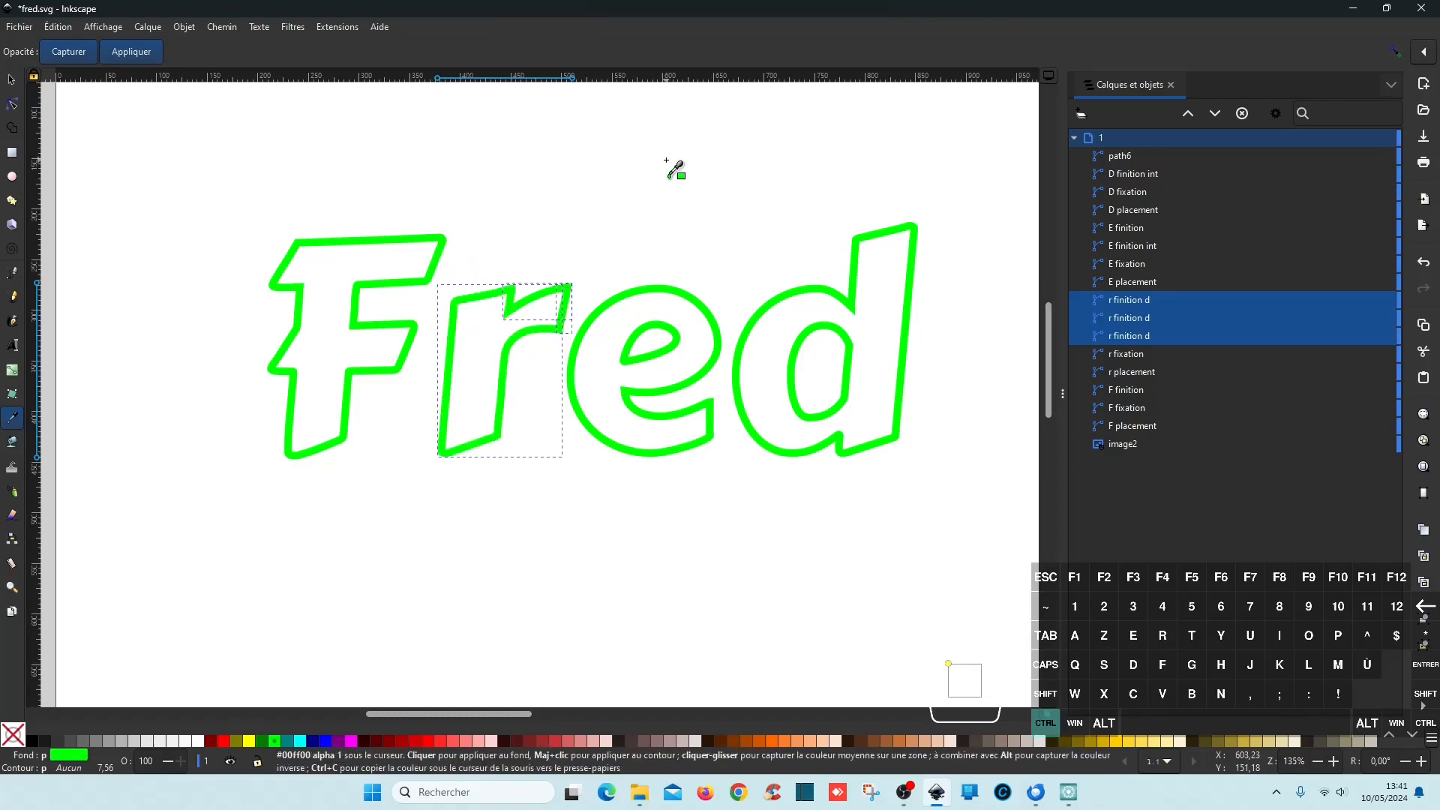
key("ctrl+s")
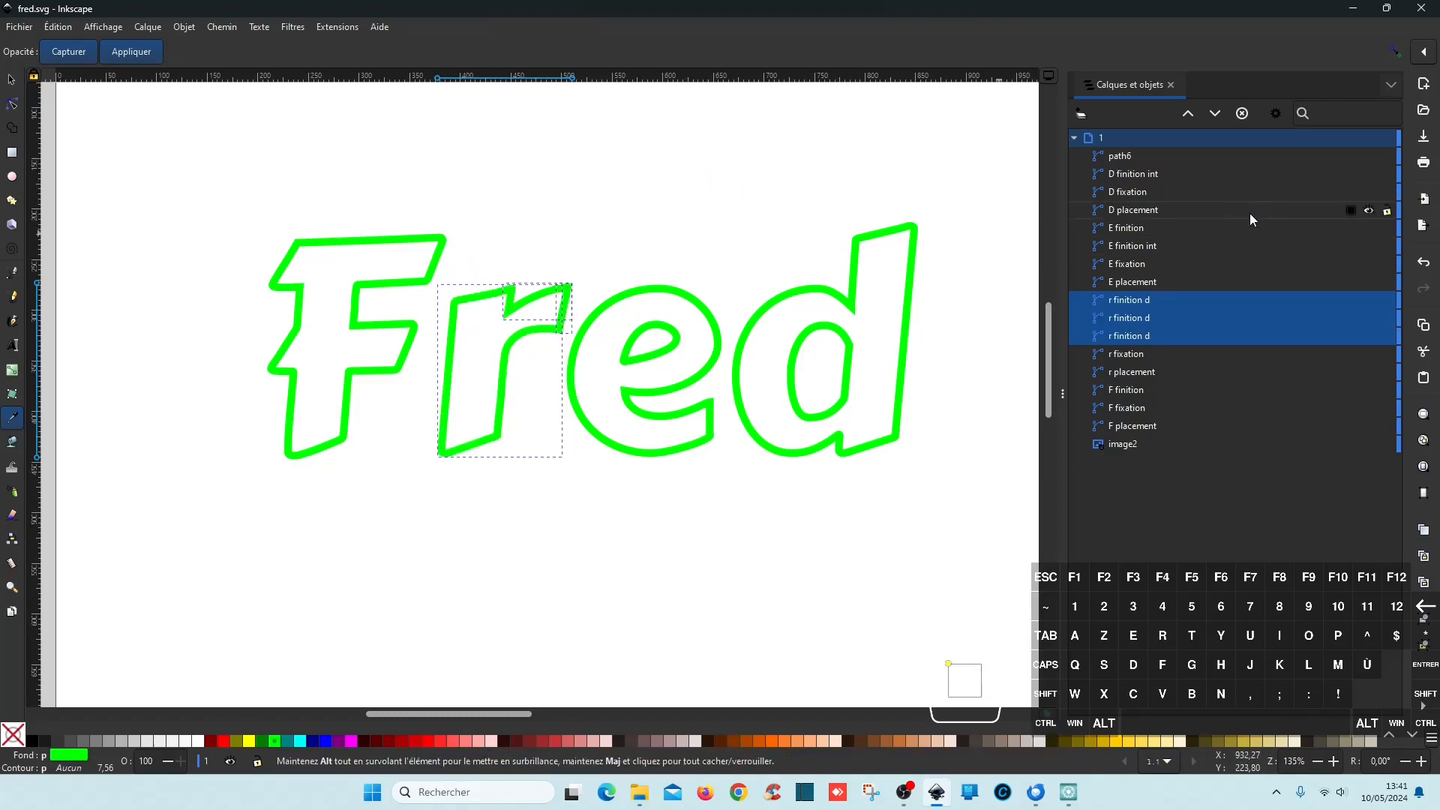
- Switch to Artistic Digitizer and open the updated fred.svg from the recent files as a new design
left_click(1352, 8)
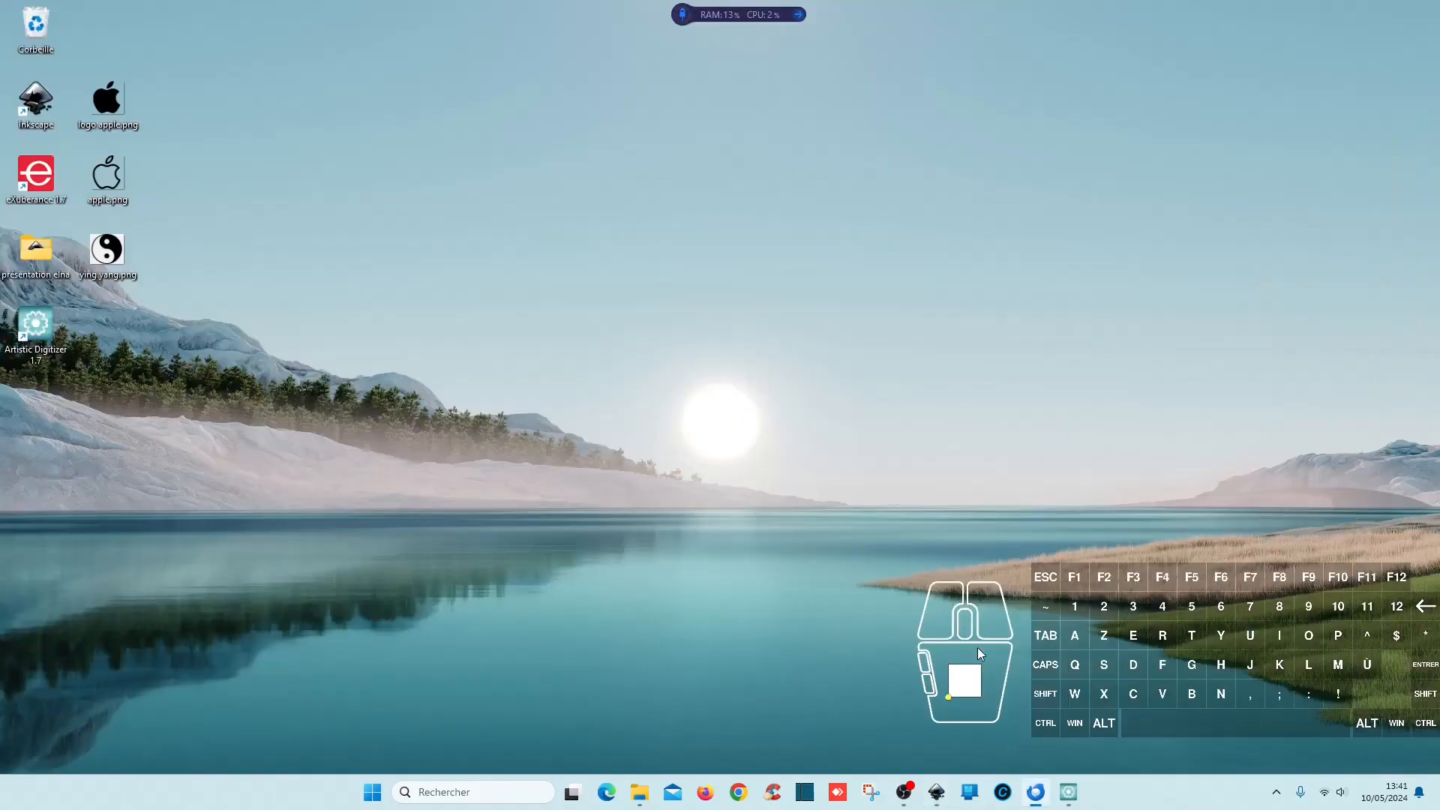
left_click(1068, 793)
scroll(720, 503, "down", 3, "ctrl")
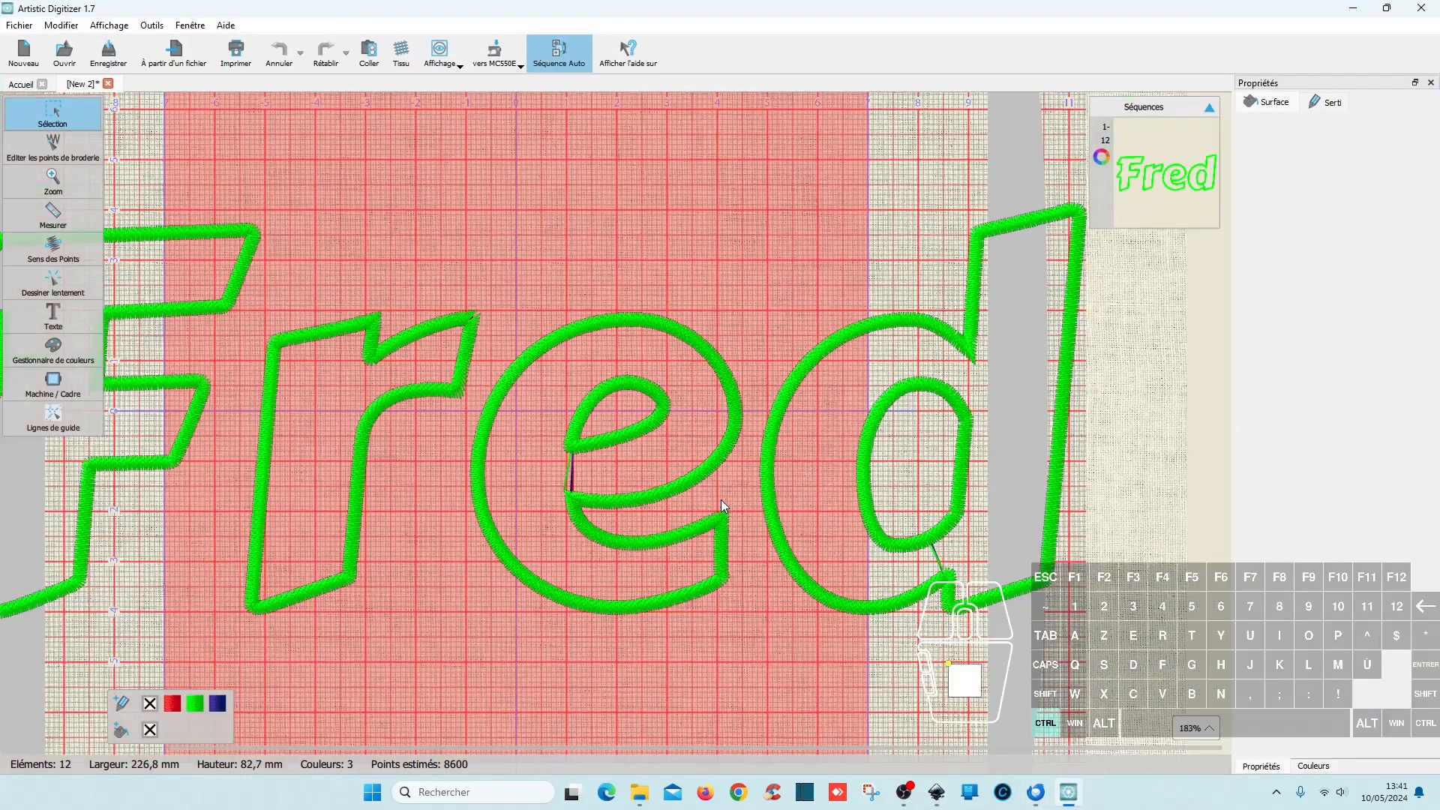
scroll(528, 423, "up", 3, "ctrl")
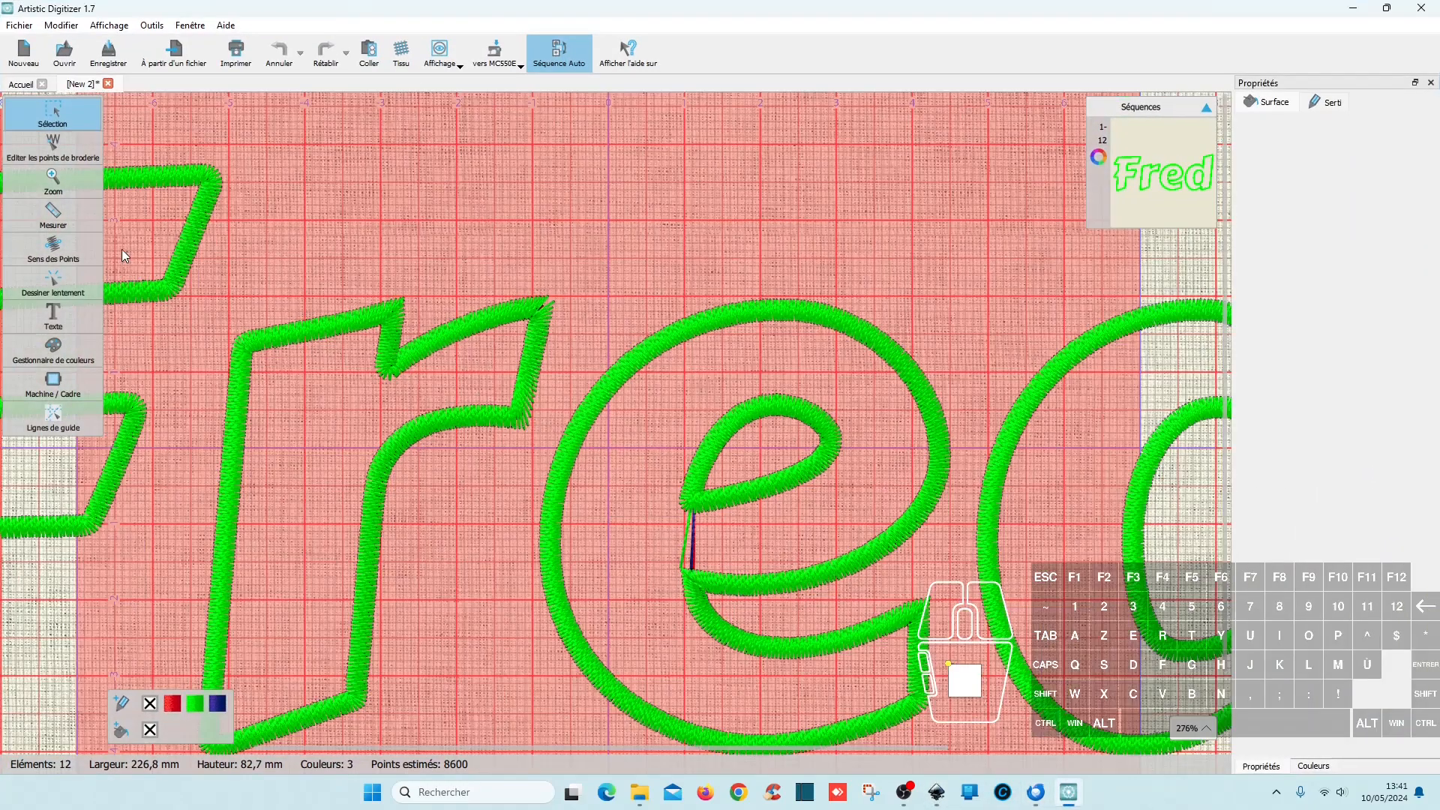
left_click(21, 84)
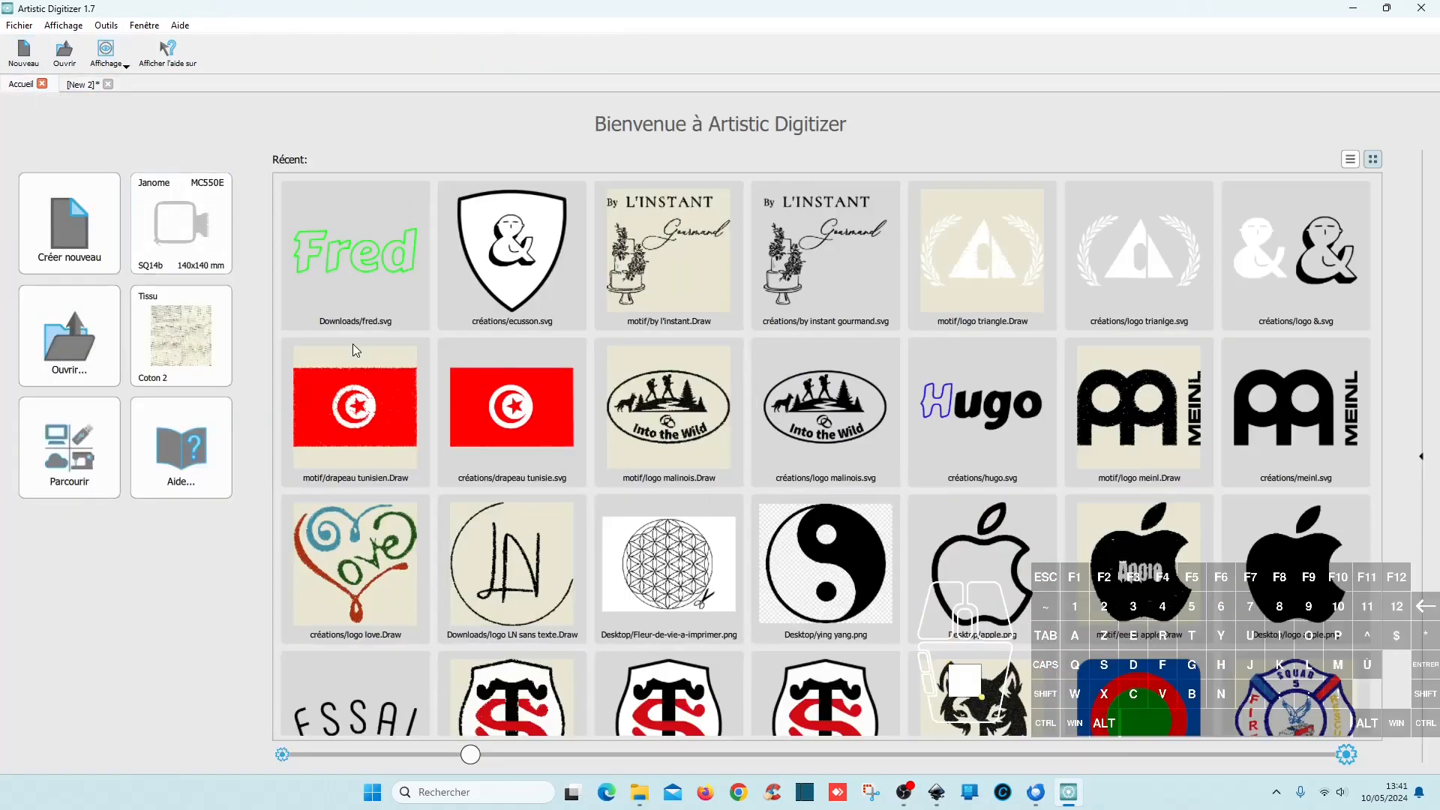
left_click(392, 274)
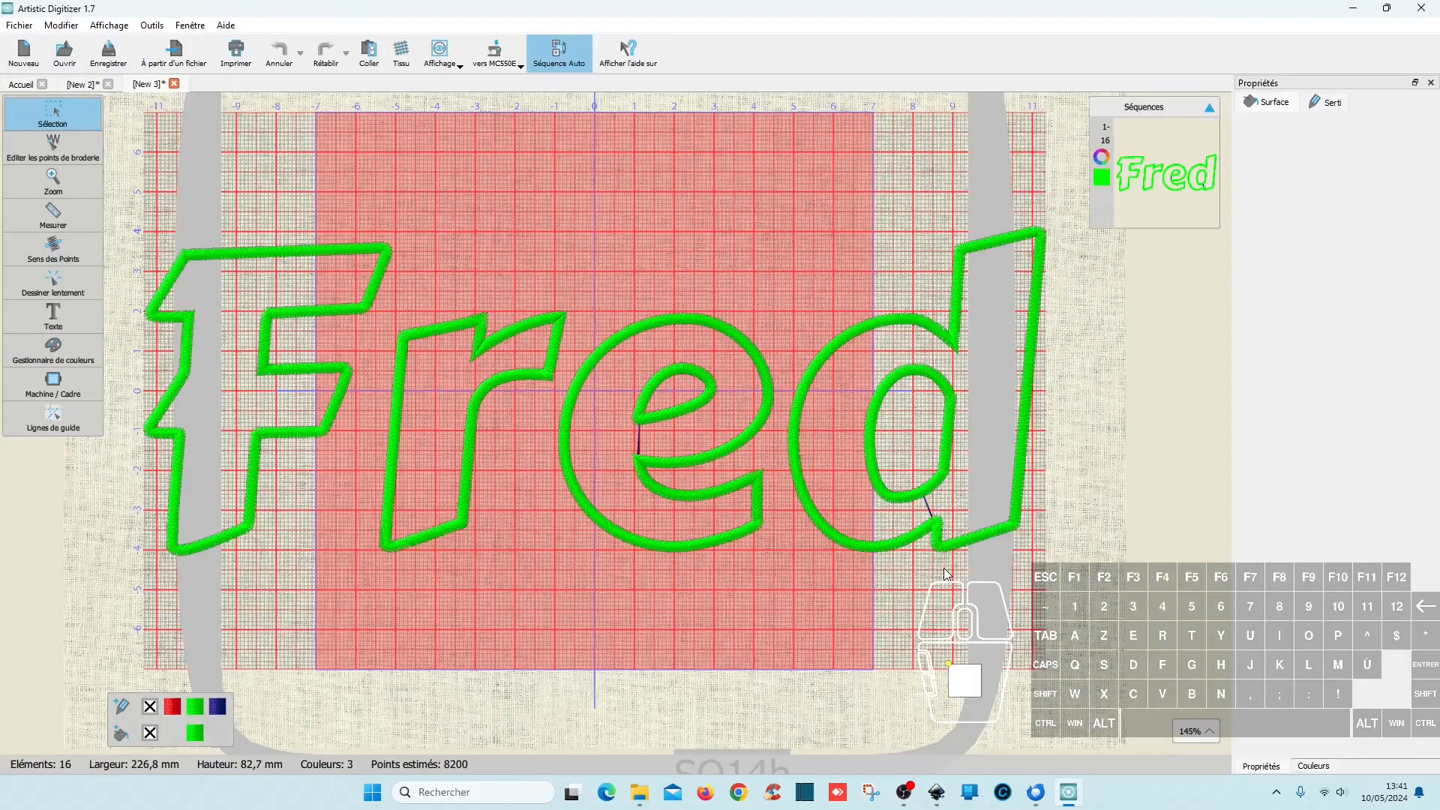
- Compare the r's corner stitching in the new and previous designs, examine the e's inner corners, and return to Inkscape
scroll(637, 426, "up", 5, "ctrl")
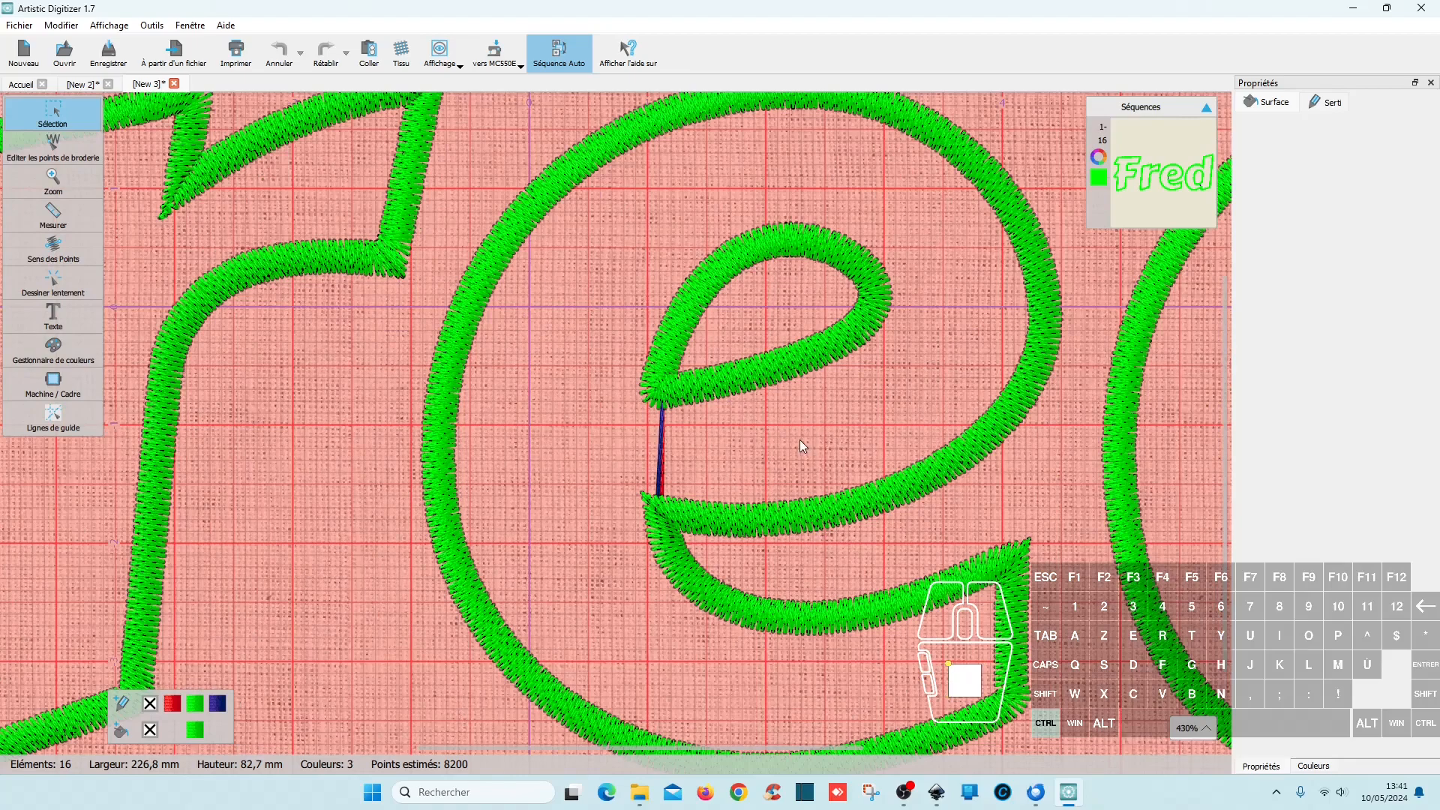
scroll(497, 369, "down", 2, "ctrl")
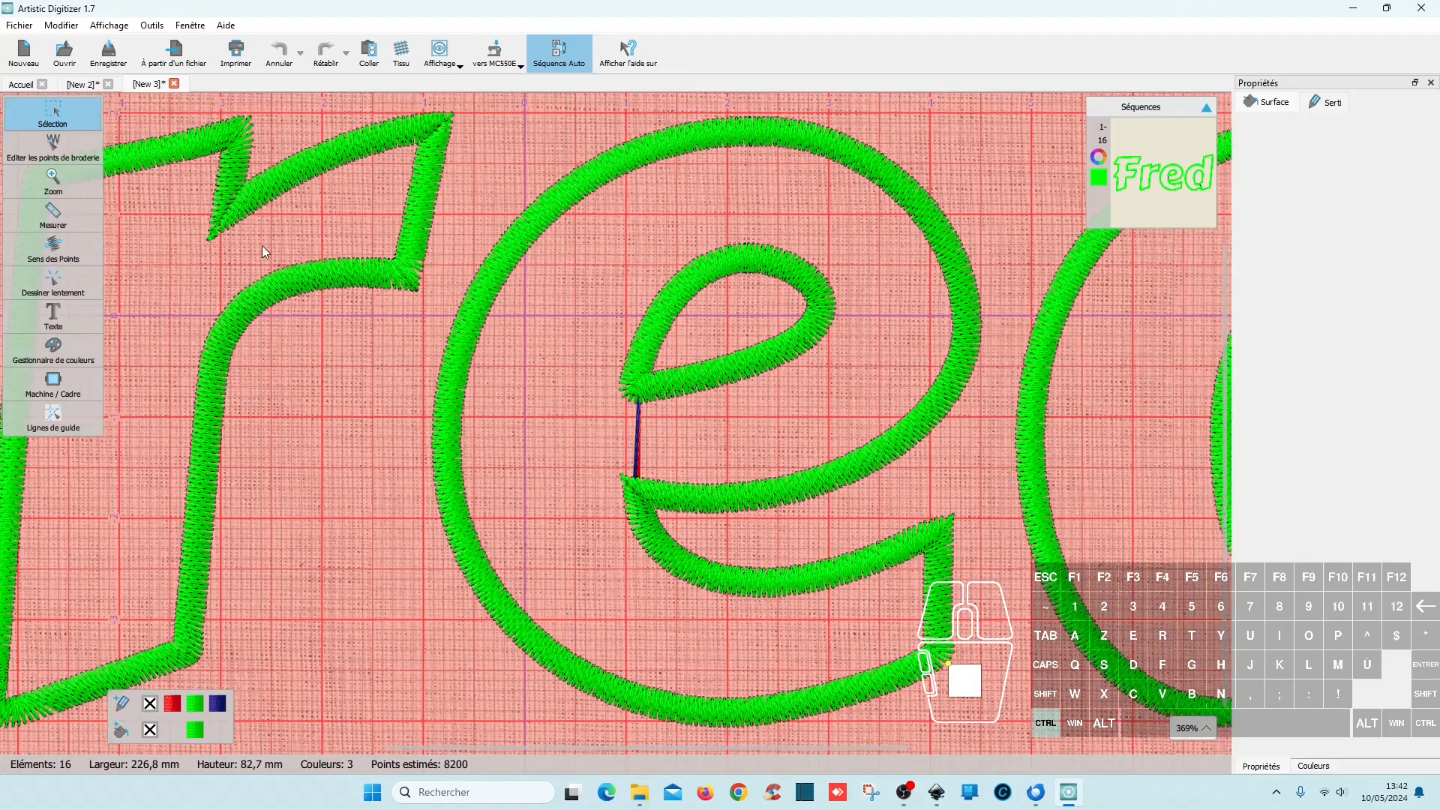
scroll(223, 237, "up", 4, "ctrl")
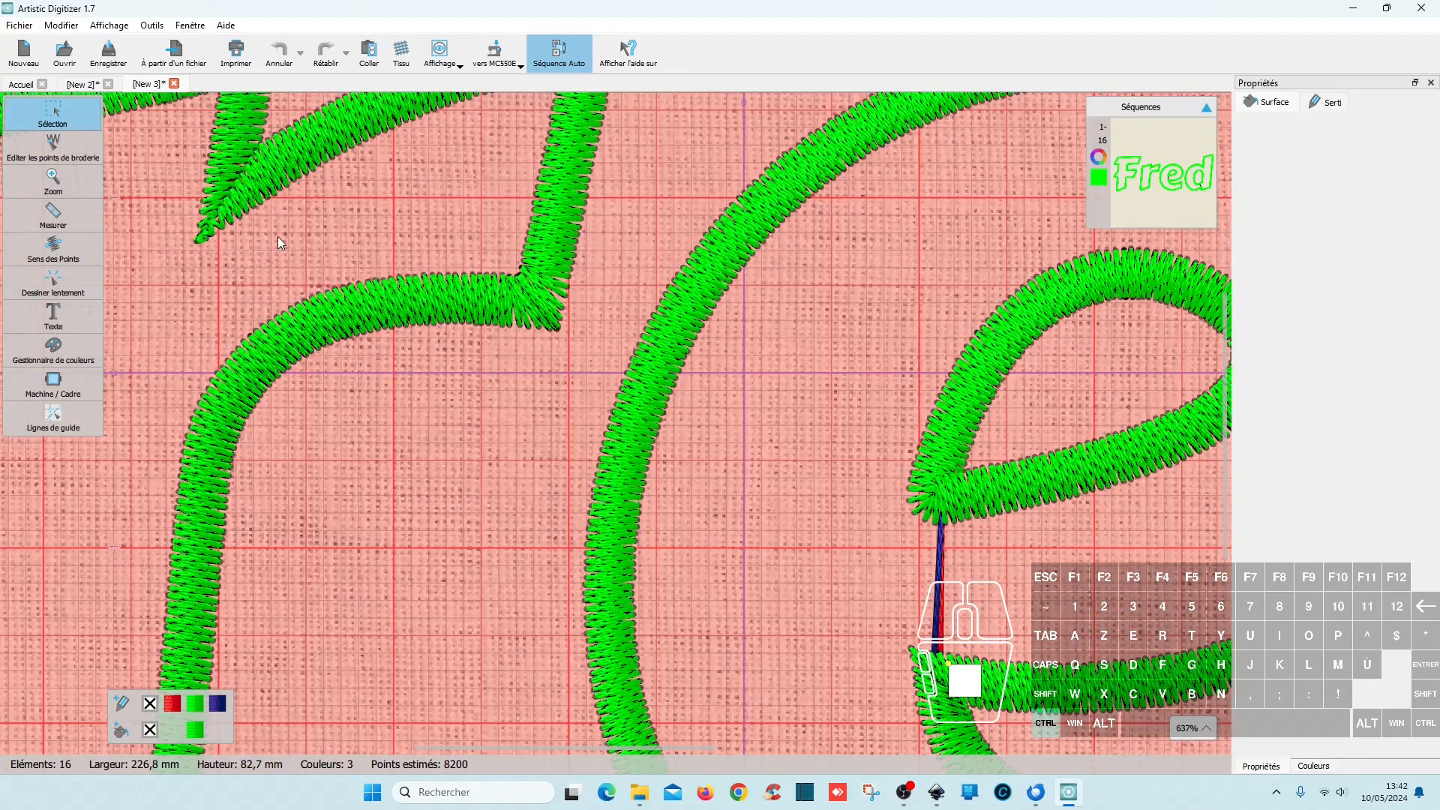
scroll(277, 237, "down", 3, "ctrl")
scroll(277, 237, "up", 3)
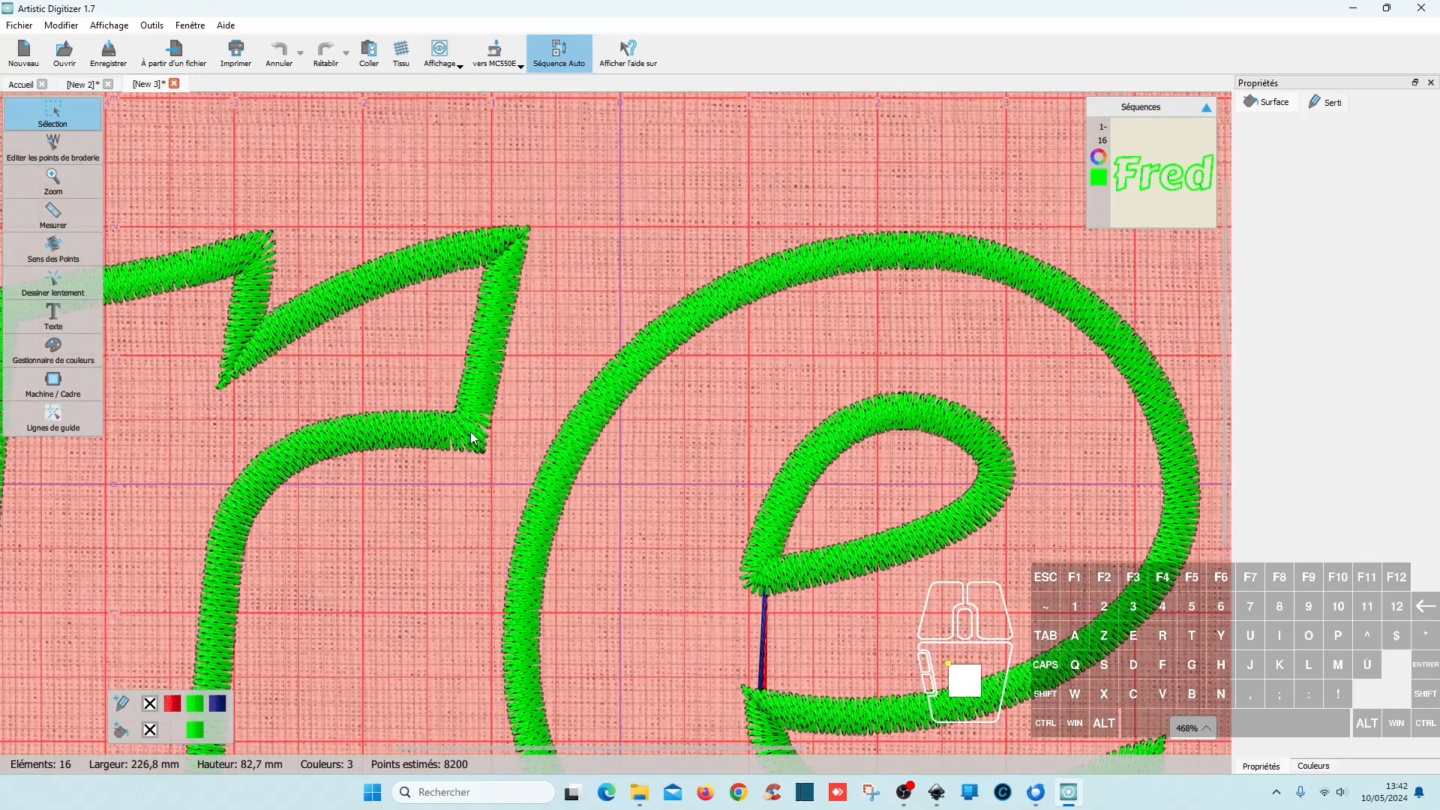
left_click(92, 85)
scroll(535, 426, "up", 4, "ctrl")
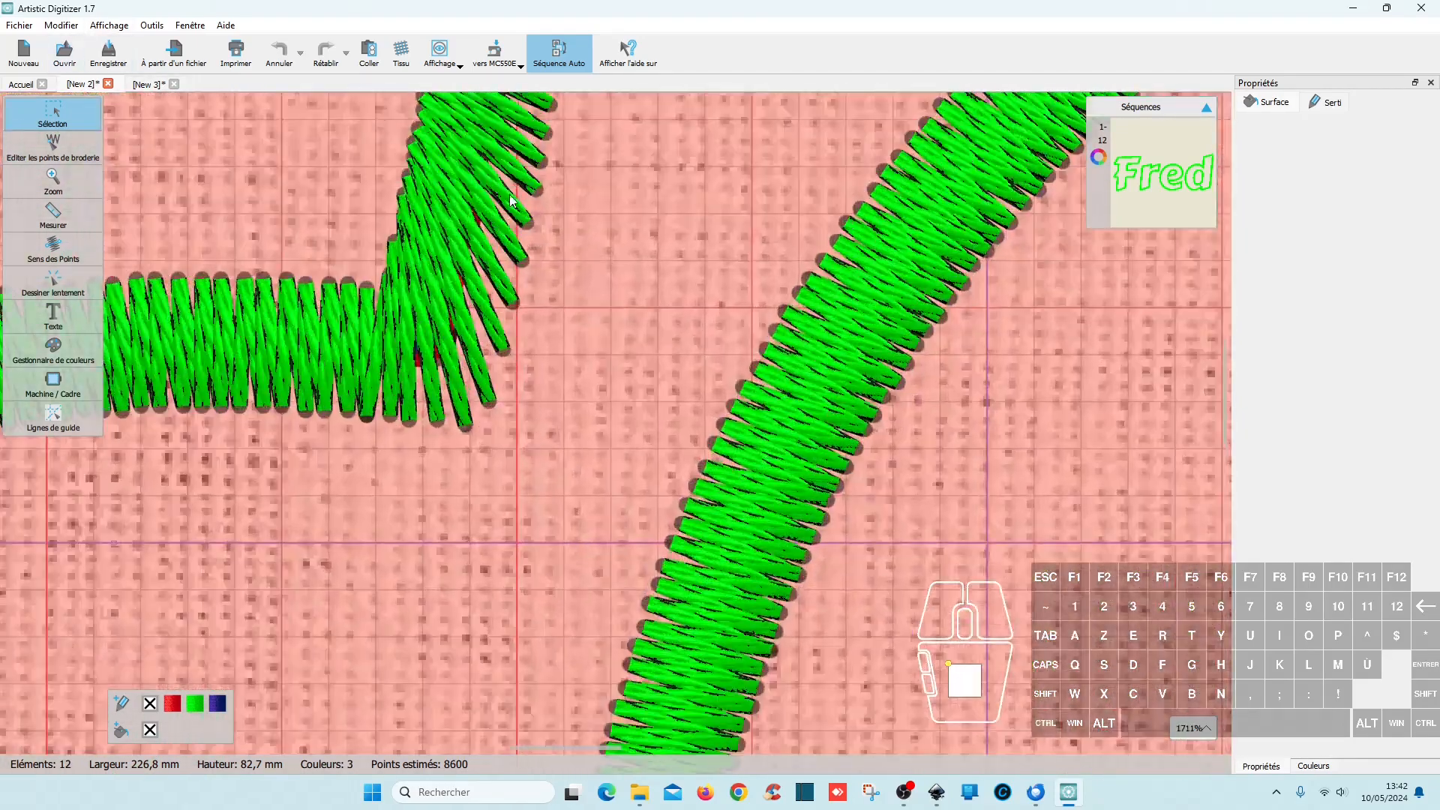
left_click(145, 86)
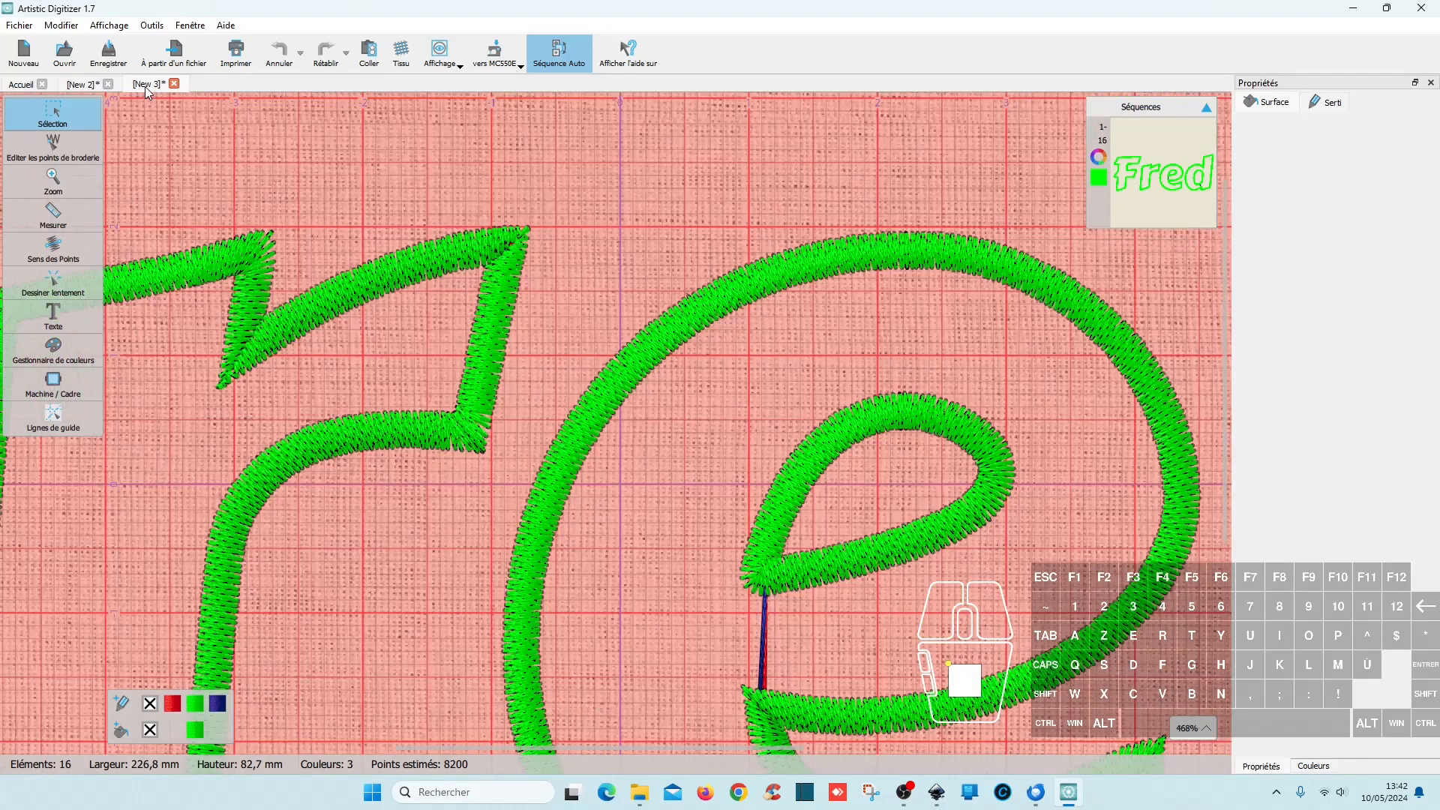
scroll(481, 434, "up", 3)
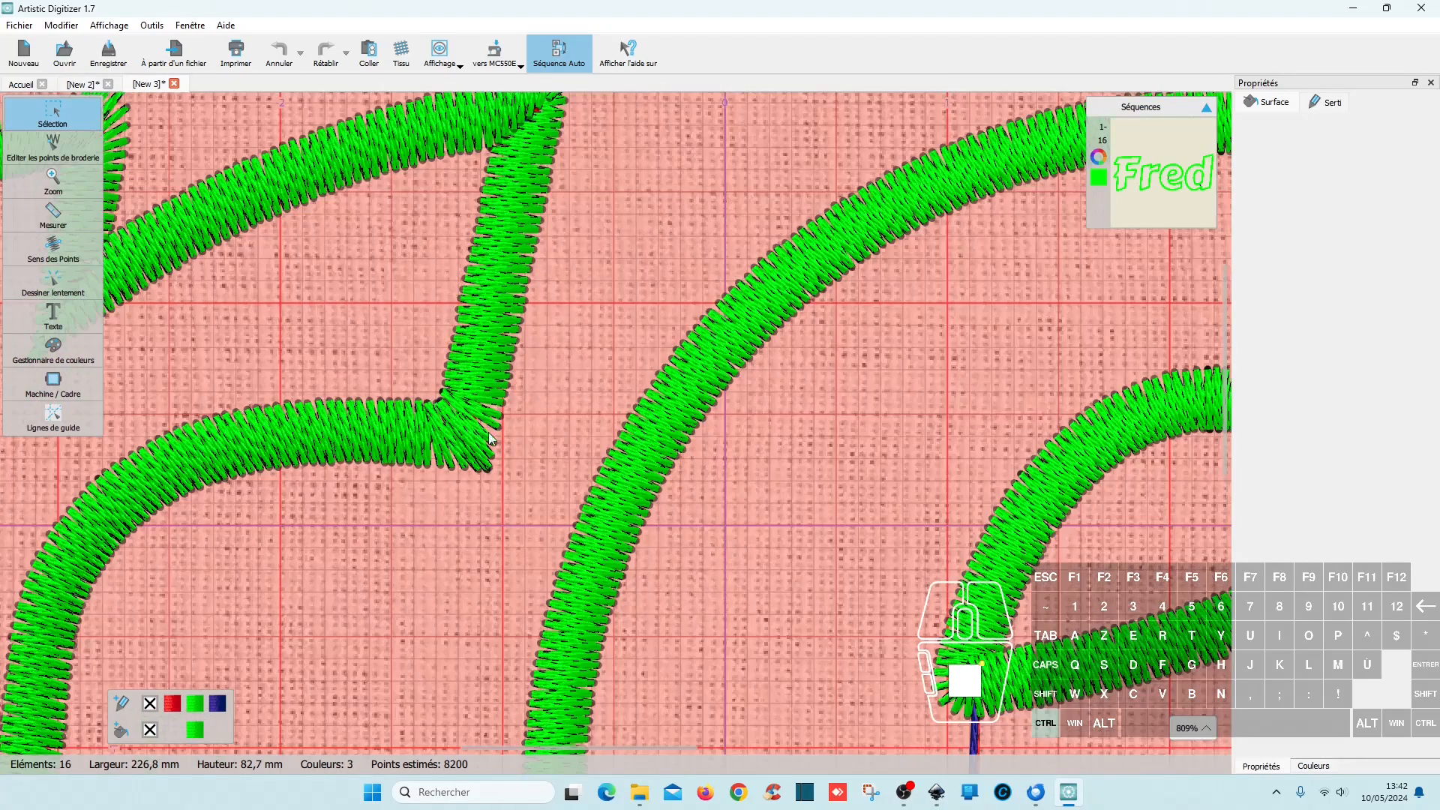
scroll(568, 249, "up", 3)
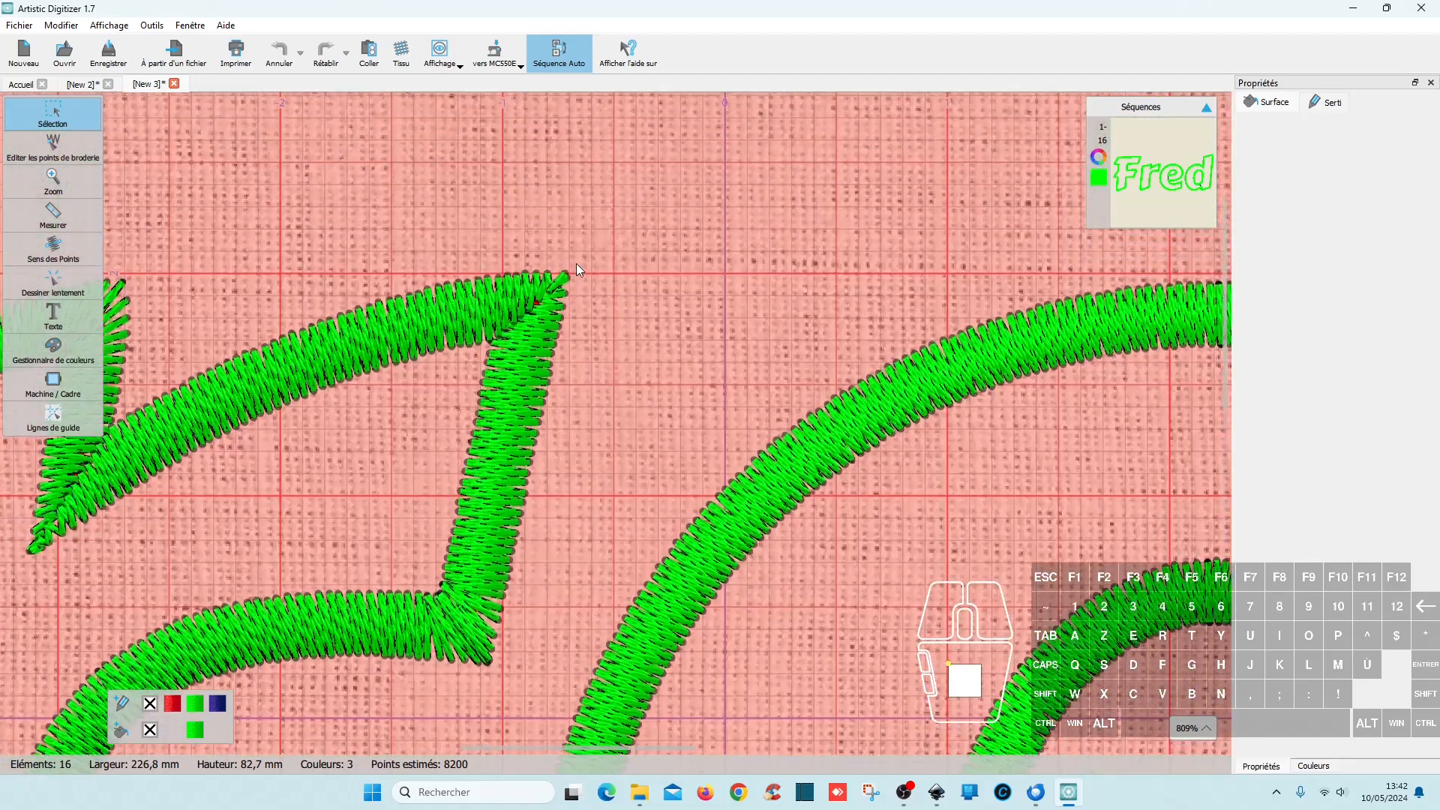
scroll(353, 430, "down", 3)
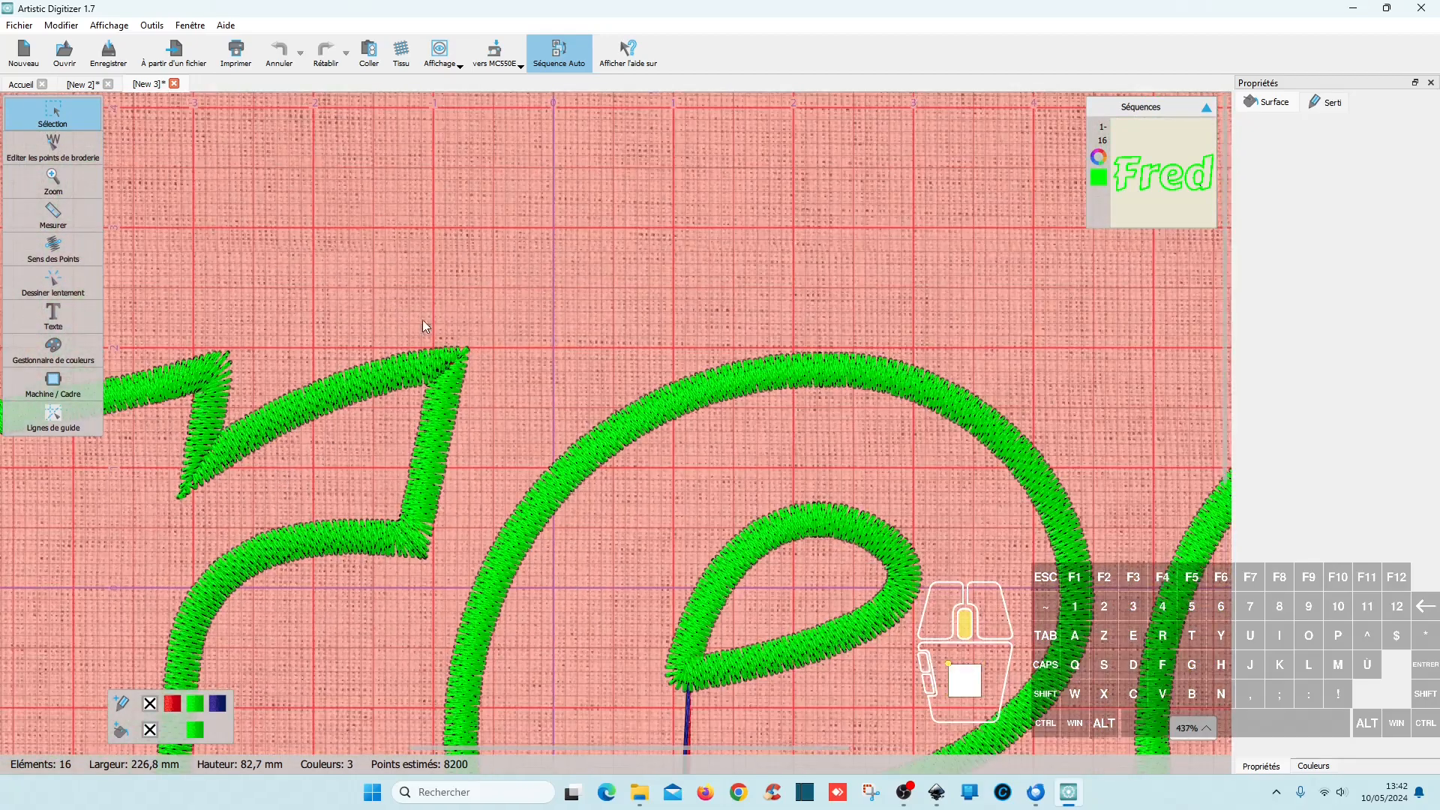
scroll(502, 312, "down", 3)
scroll(602, 417, "down", 3)
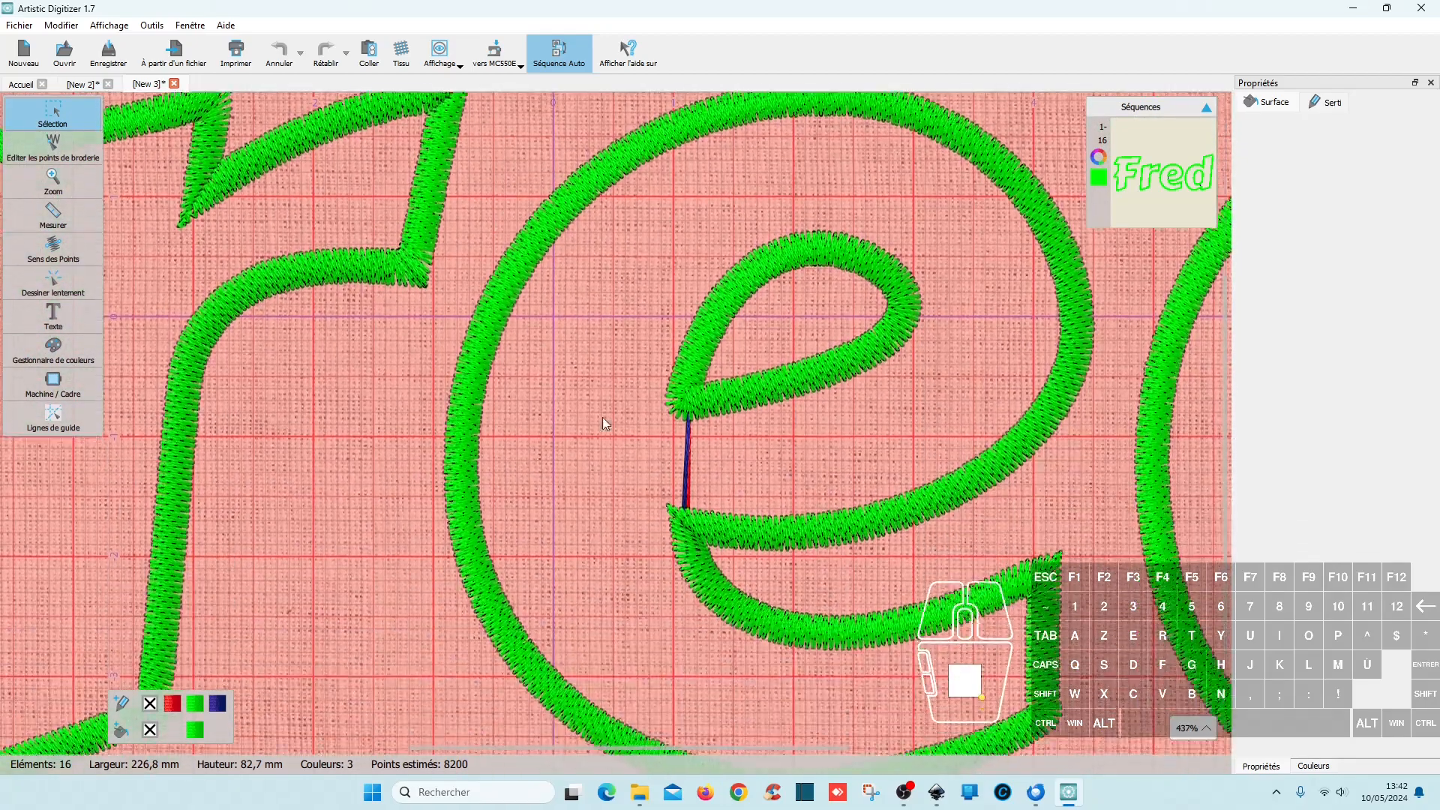
left_click(1352, 8)
left_click(936, 792)
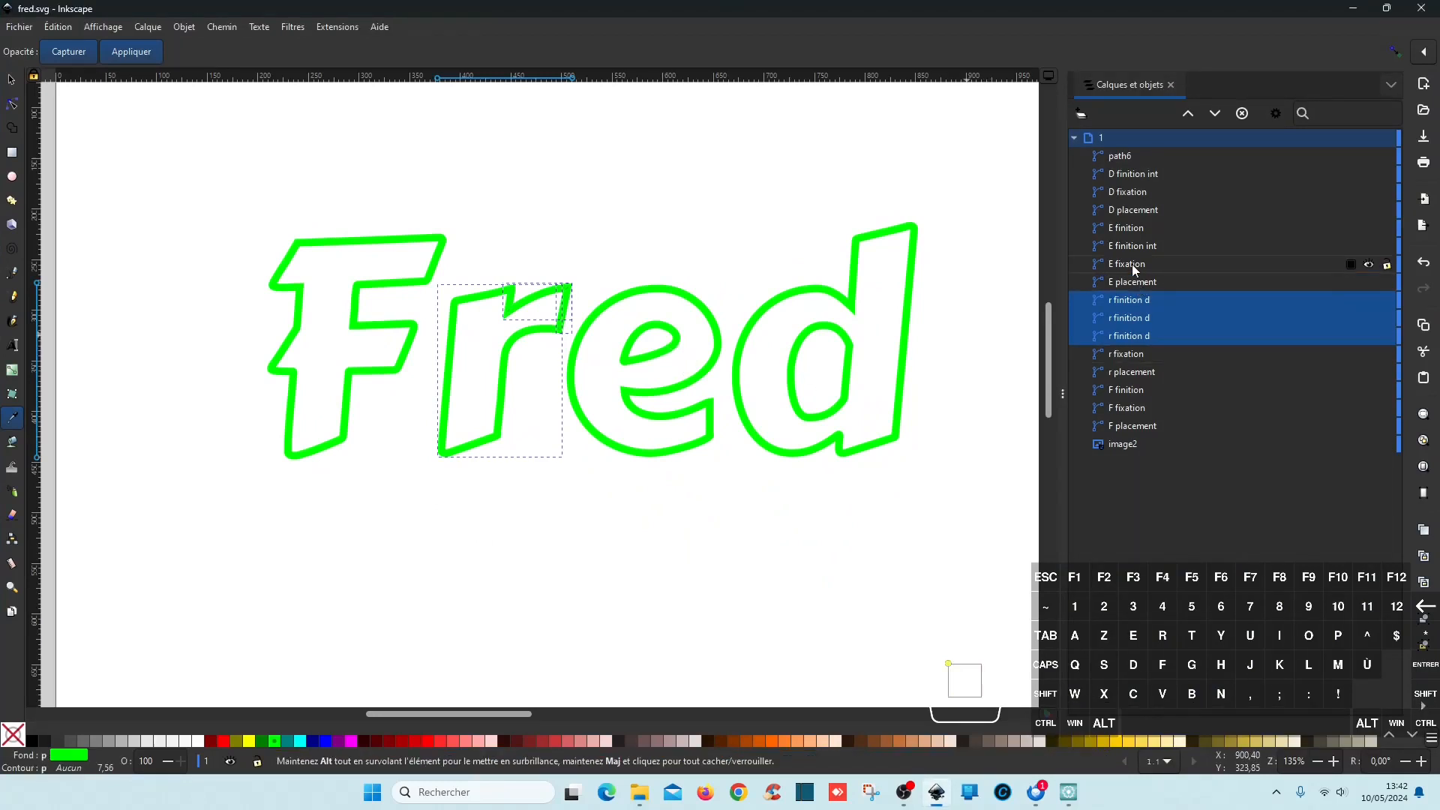
- Break apart the E placement and E fixation paths into separate outer and inner contours
left_click(1140, 285)
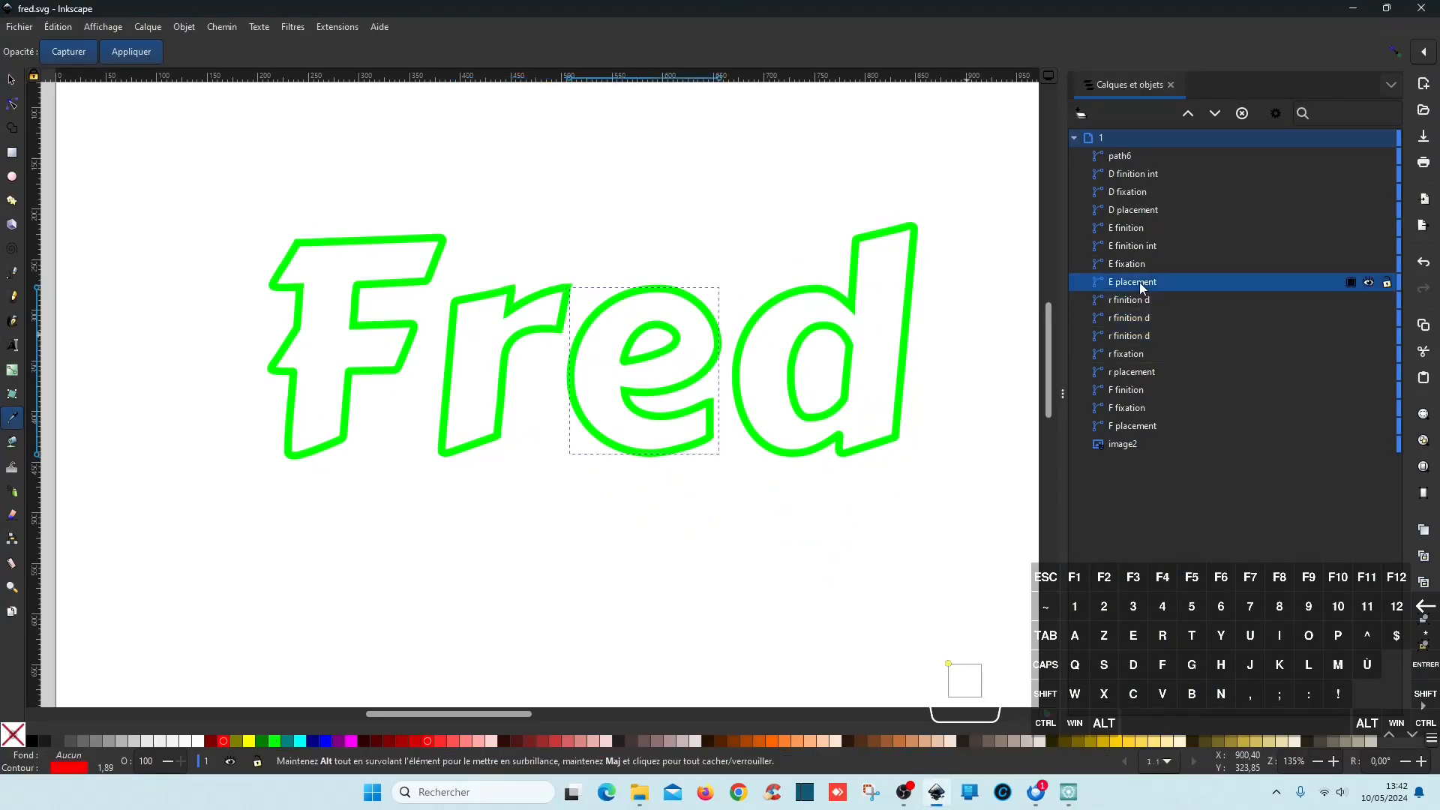
left_click(221, 27)
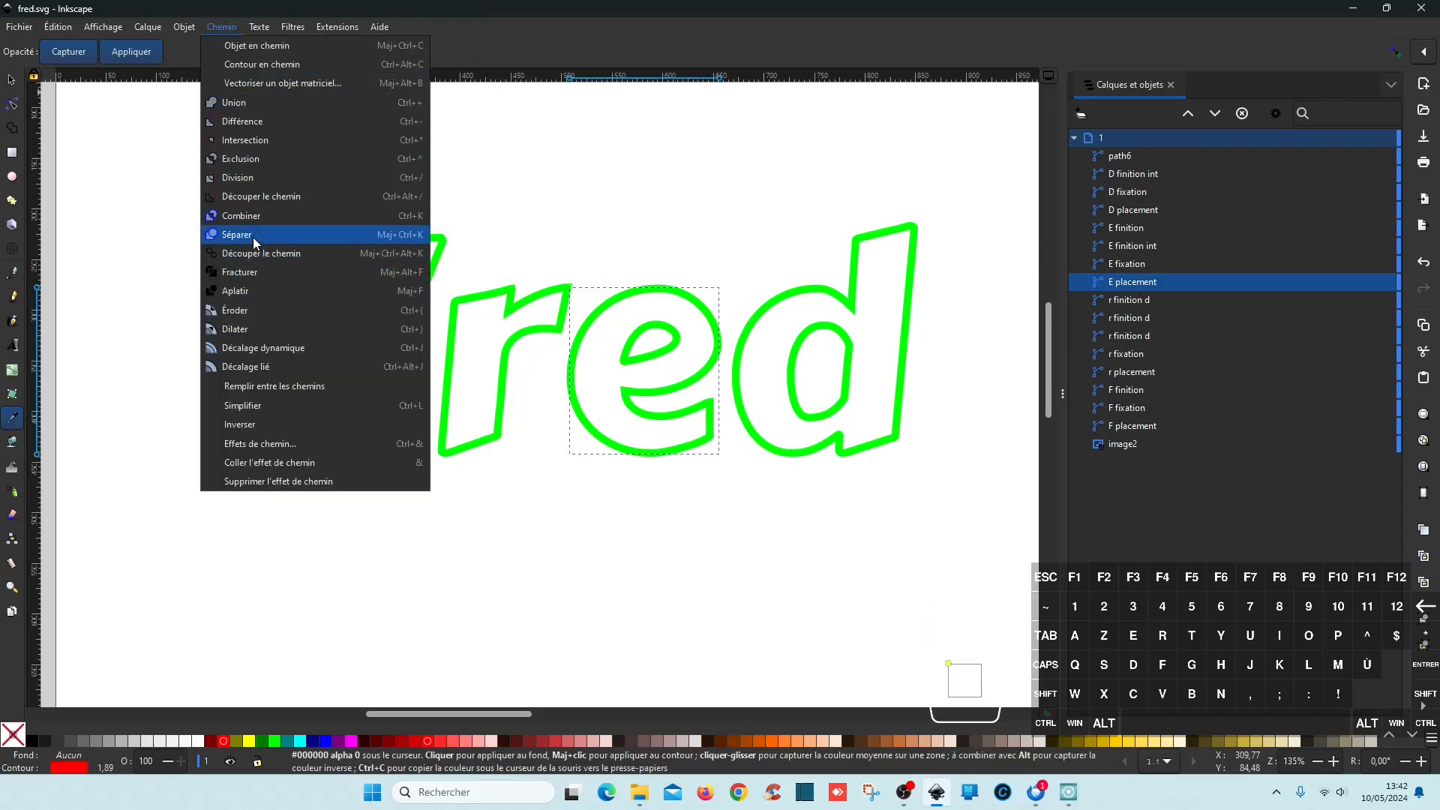
left_click(252, 272)
left_click(1128, 264)
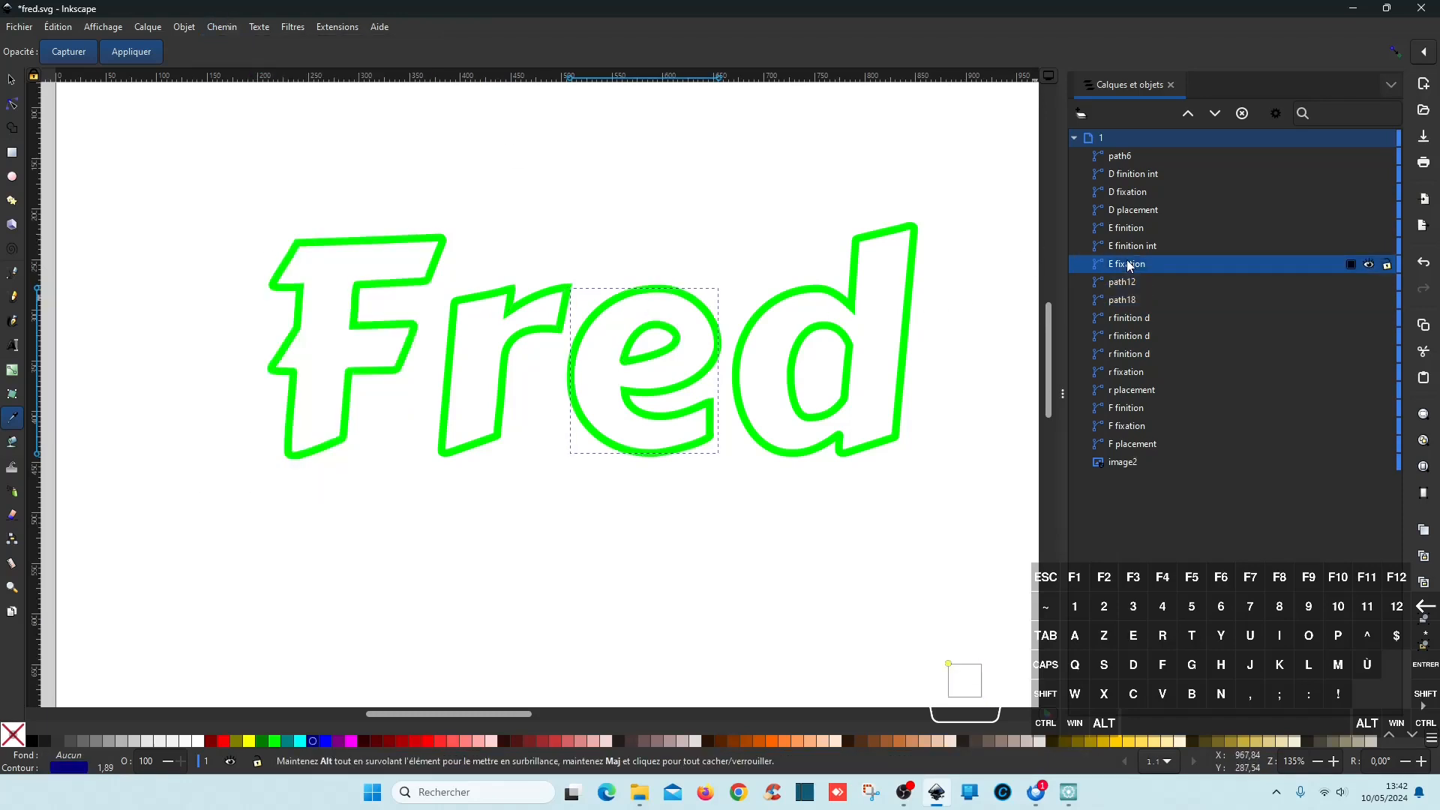
left_click(222, 27)
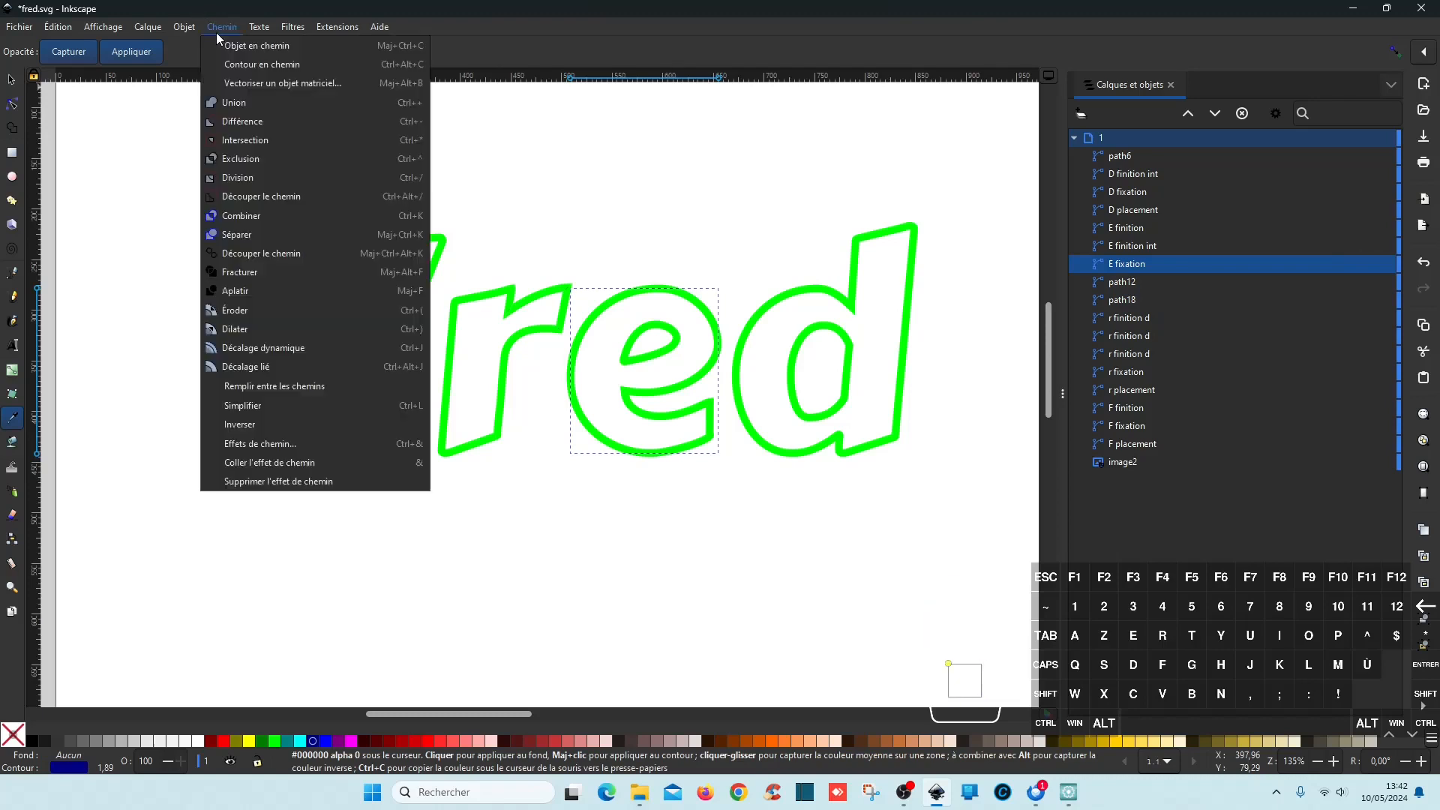
left_click(263, 229)
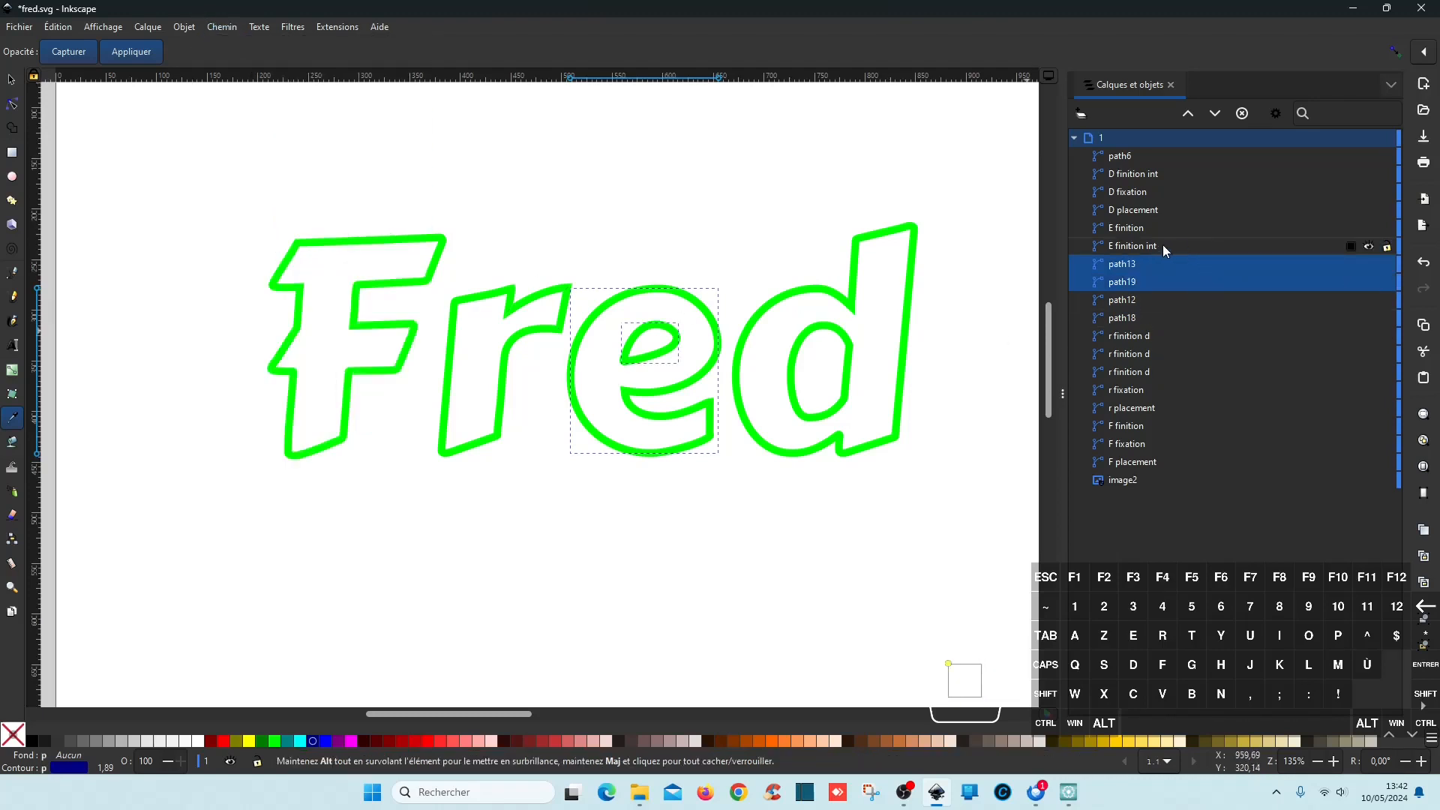
- Break apart the D placement and D fixation paths into separate outer and inner contours, and save the file
left_click(1138, 211)
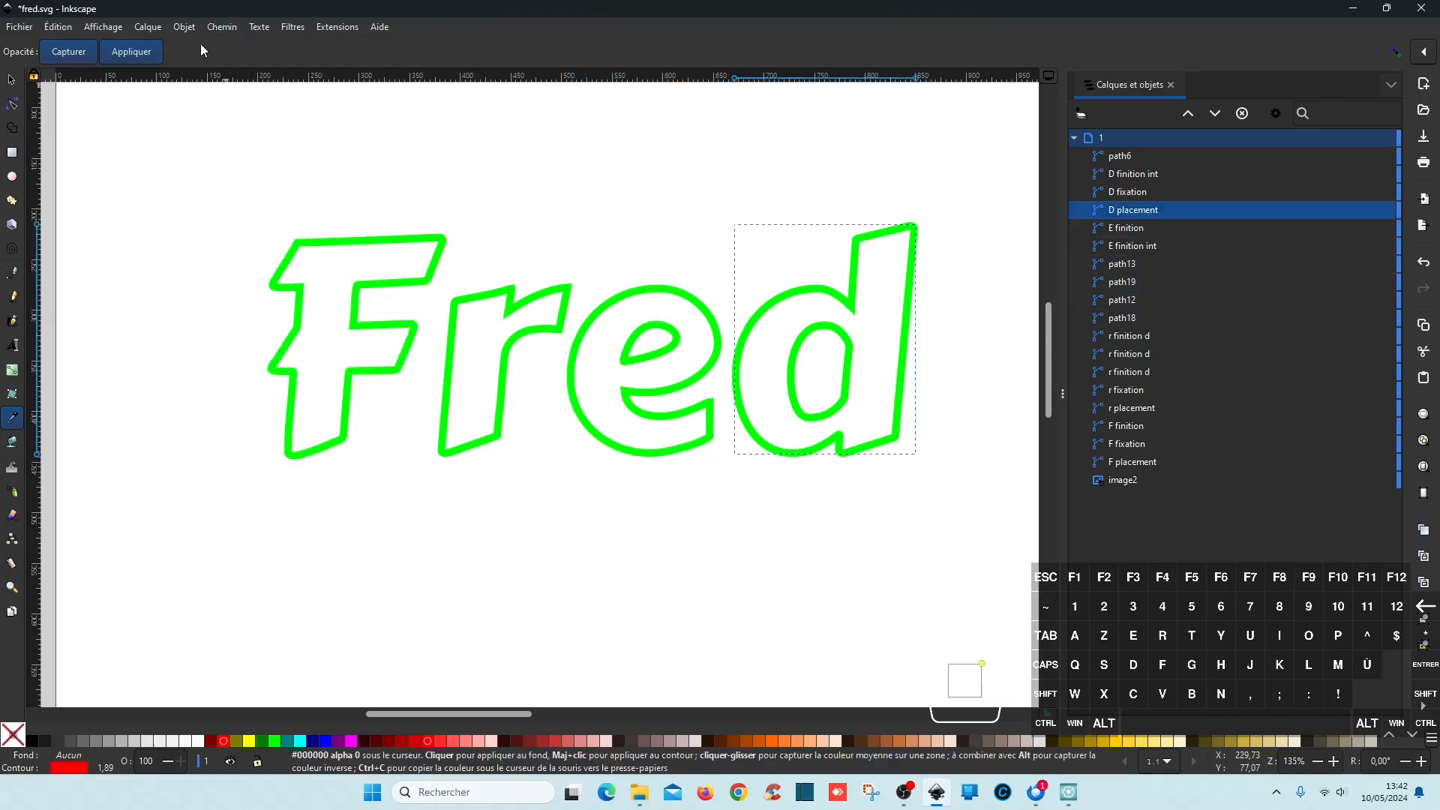
left_click(218, 29)
left_click(237, 234)
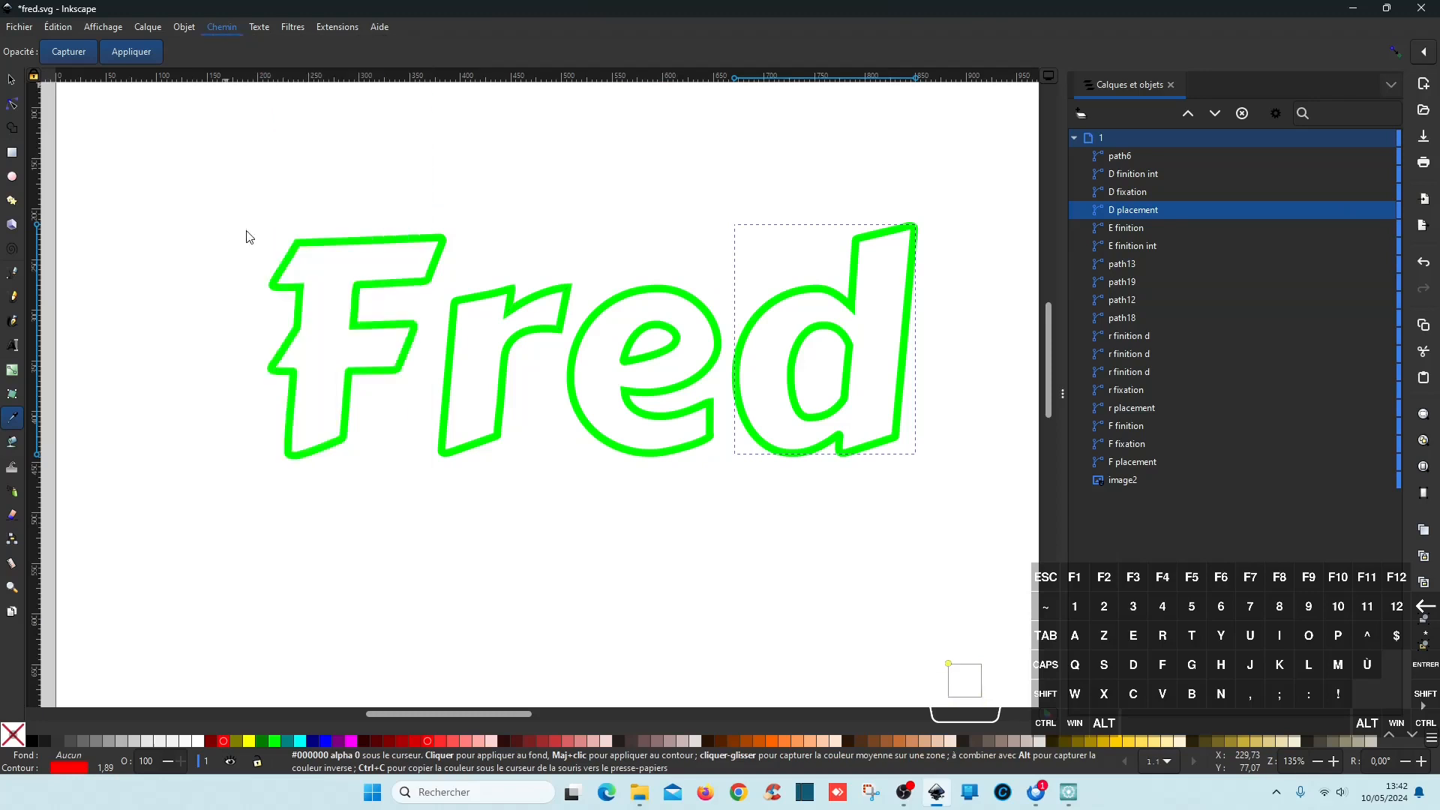
left_click(1156, 194)
left_click(222, 28)
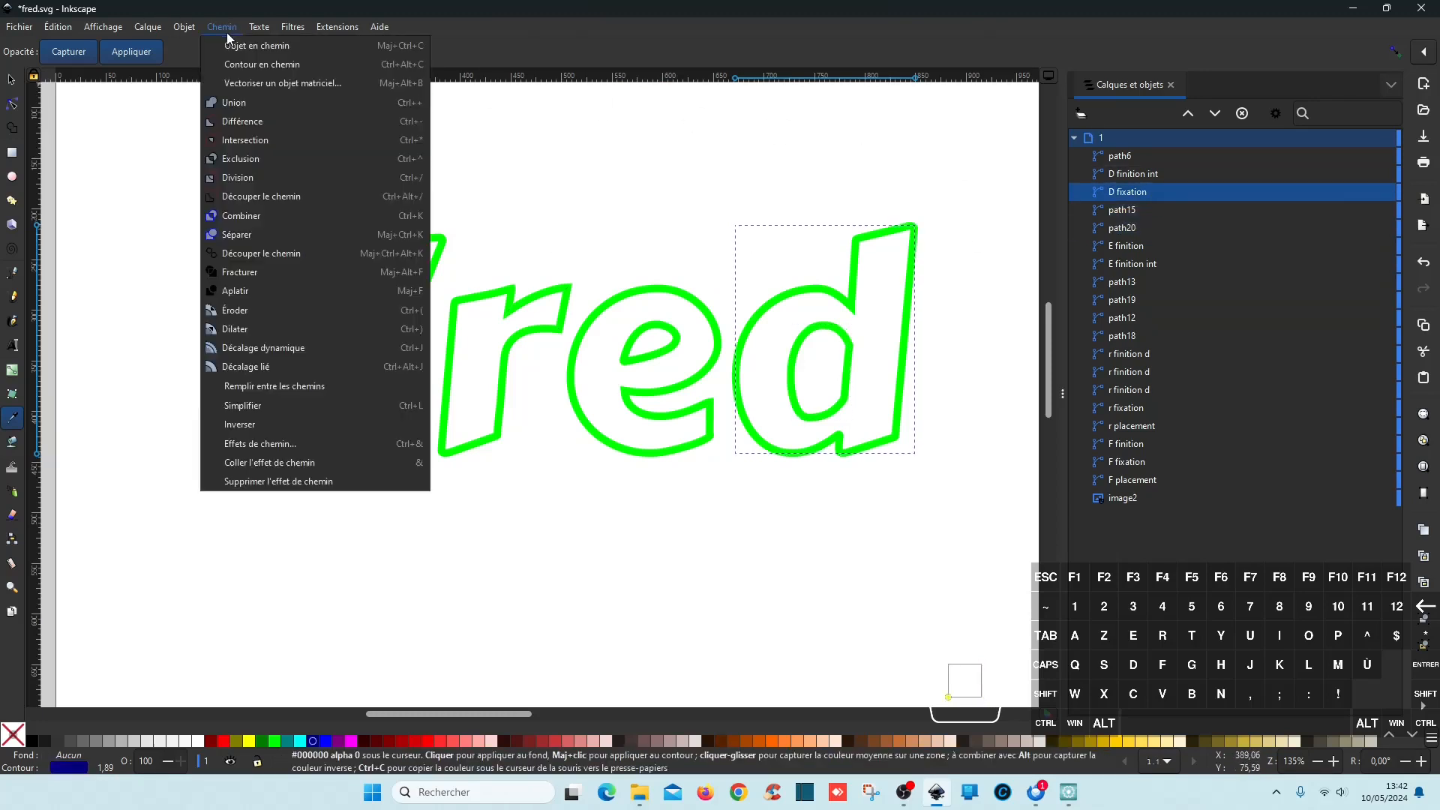
left_click(252, 235)
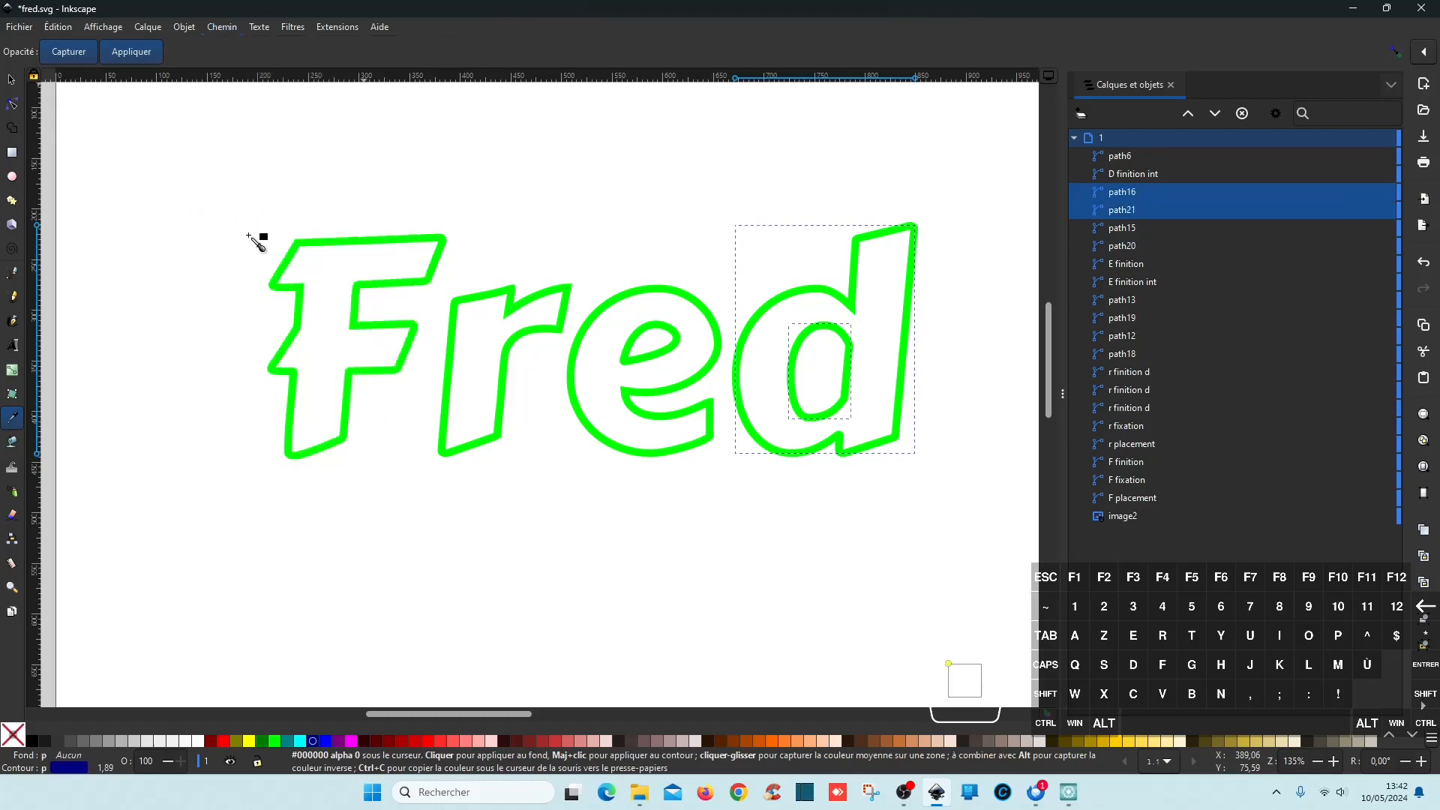
key("ctrl+s")
- Switch to Artistic Digitizer and open the newly saved fred.svg from the recent files as another new design
left_click(1351, 9)
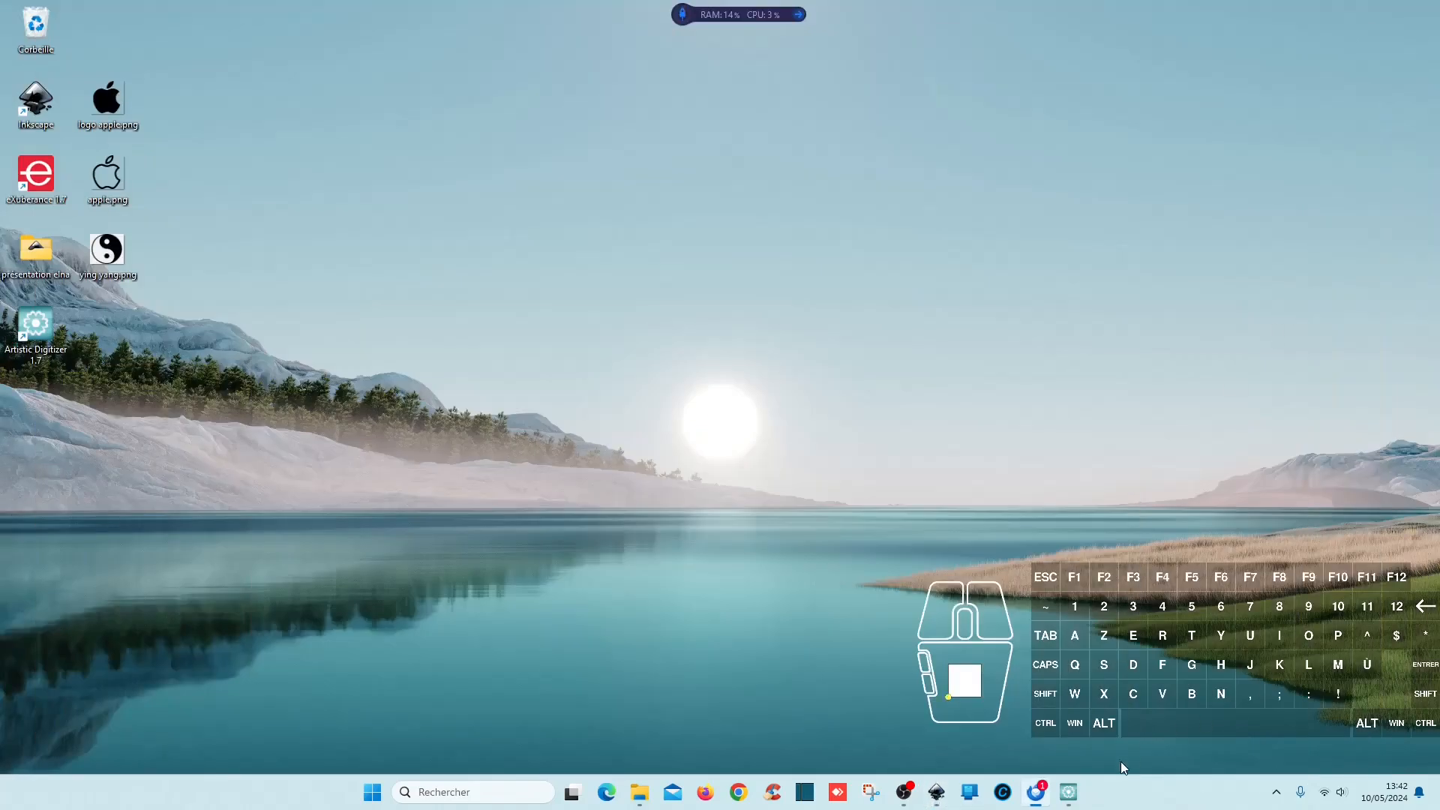
left_click(935, 798)
left_click(934, 797)
left_click(1068, 791)
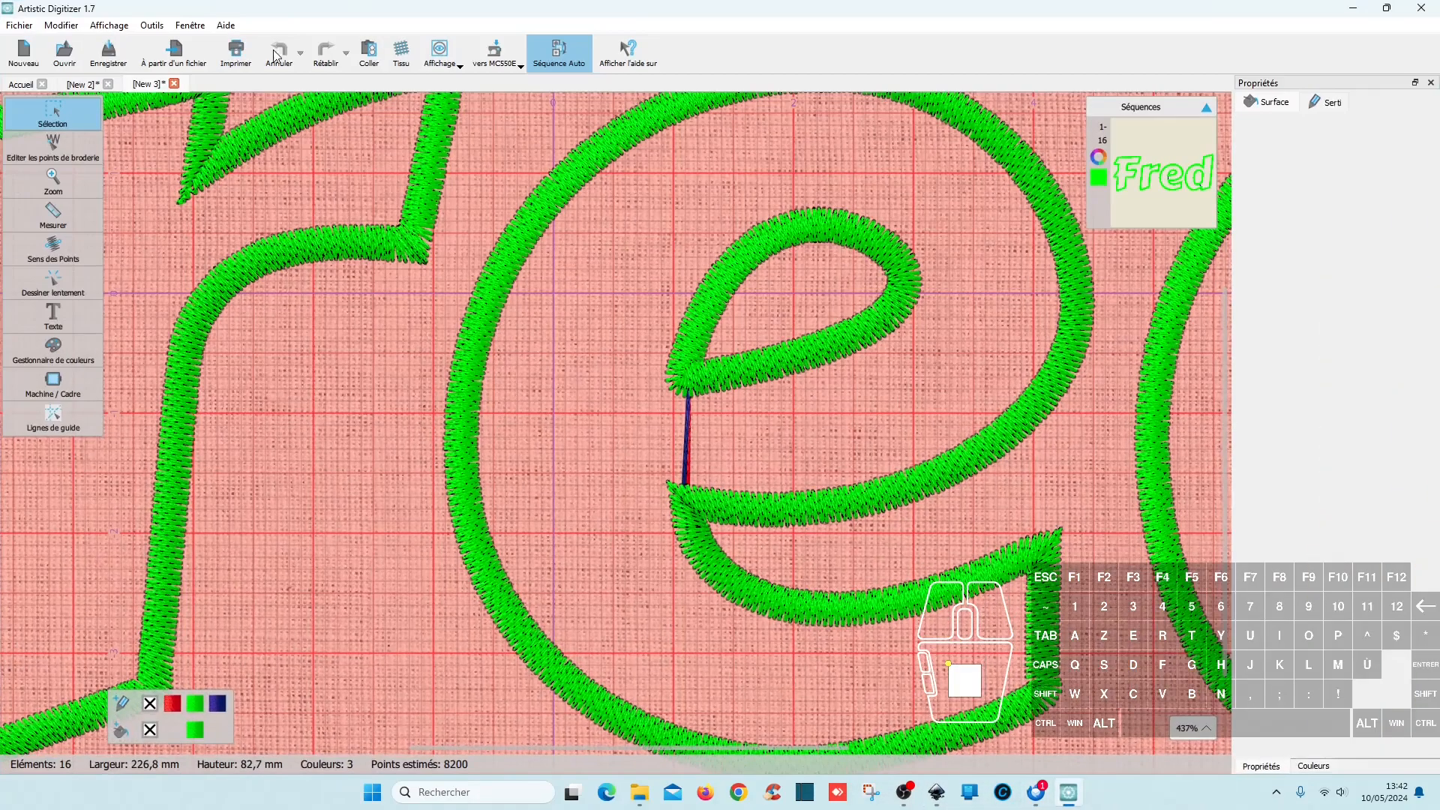
left_click(23, 85)
left_click(346, 264)
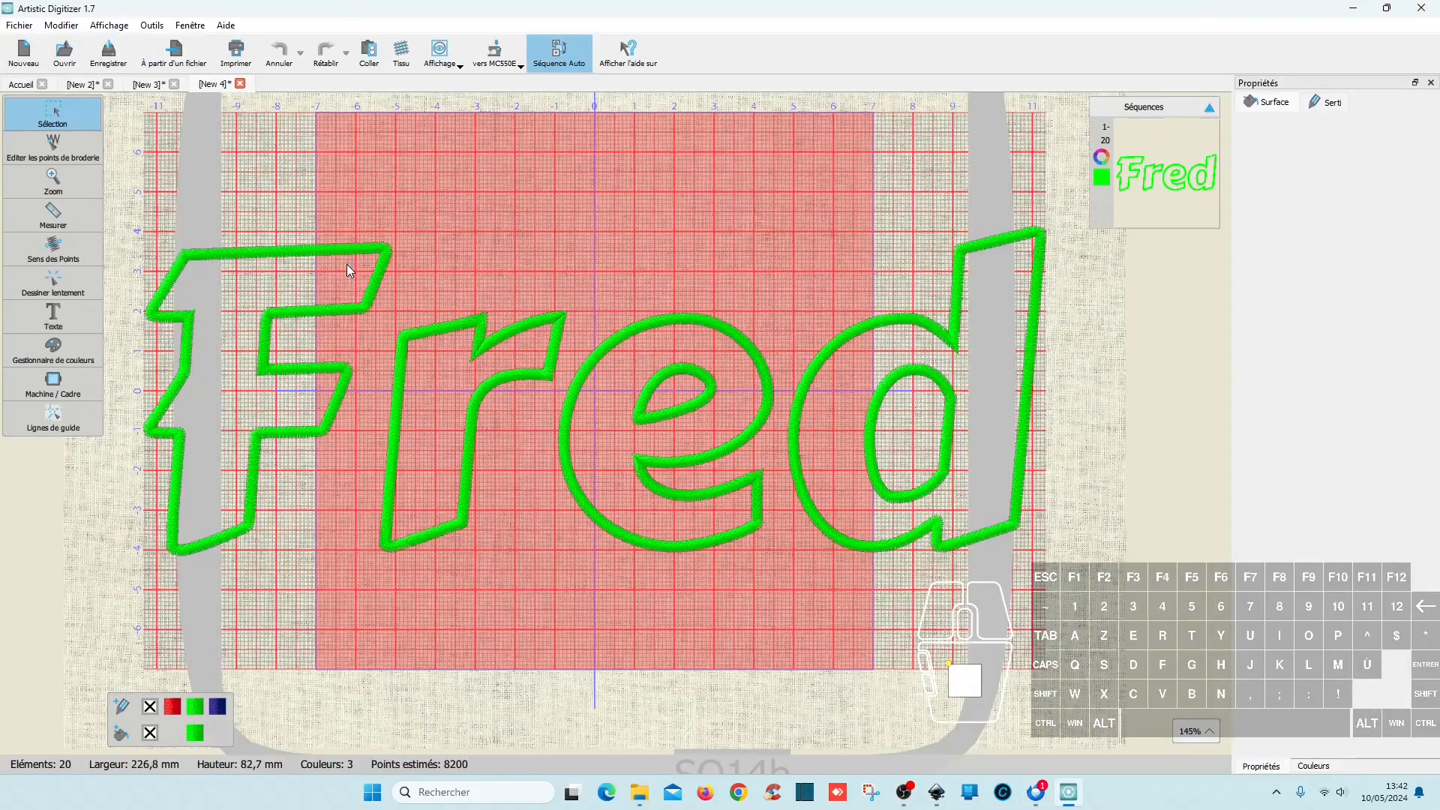
- Examine the satin stitching for stray connecting threads between the e's contours, inspect the d's contours and corners, and review the whole Fred lettering
scroll(654, 438, "up", 4)
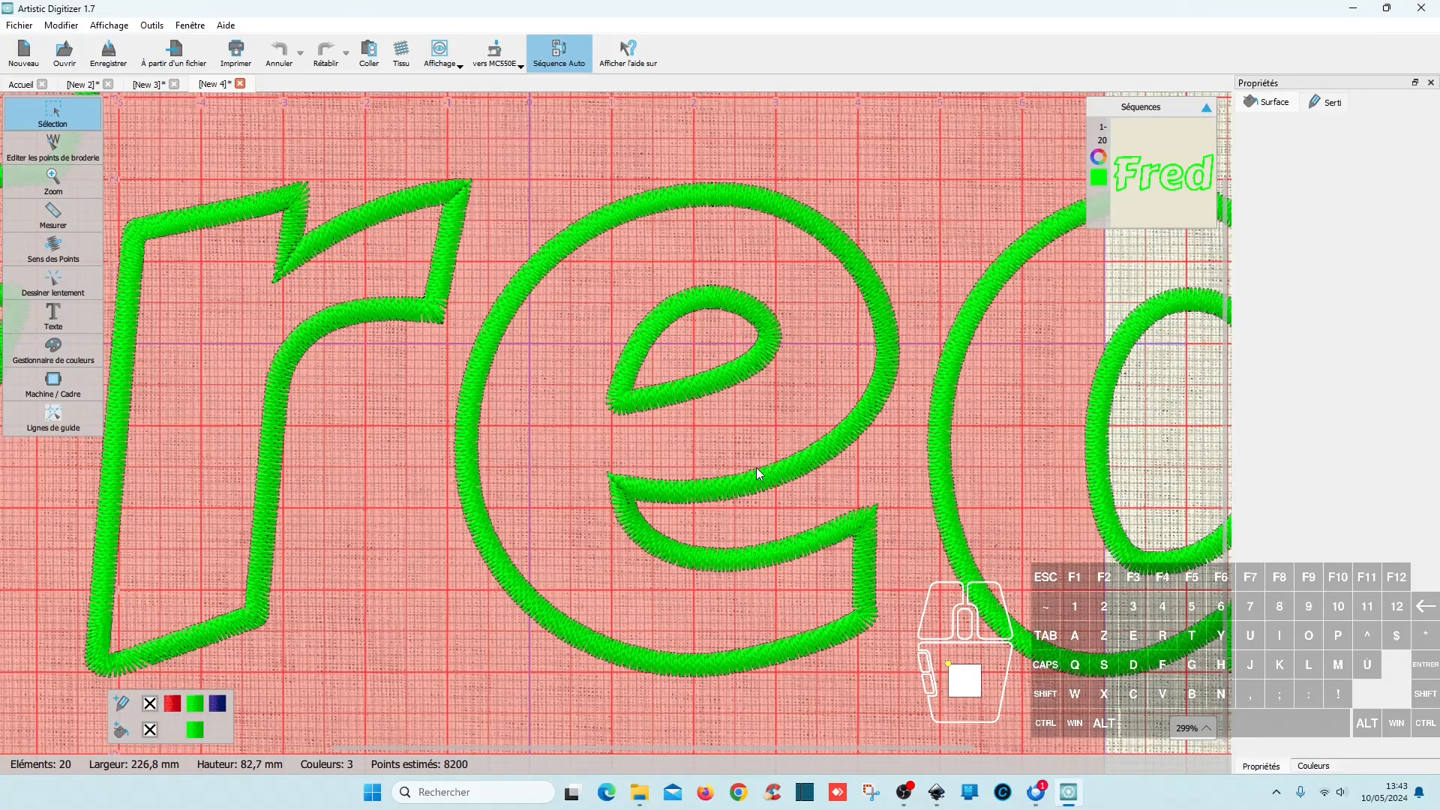
scroll(756, 465, "down", 1)
scroll(642, 447, "up", 4)
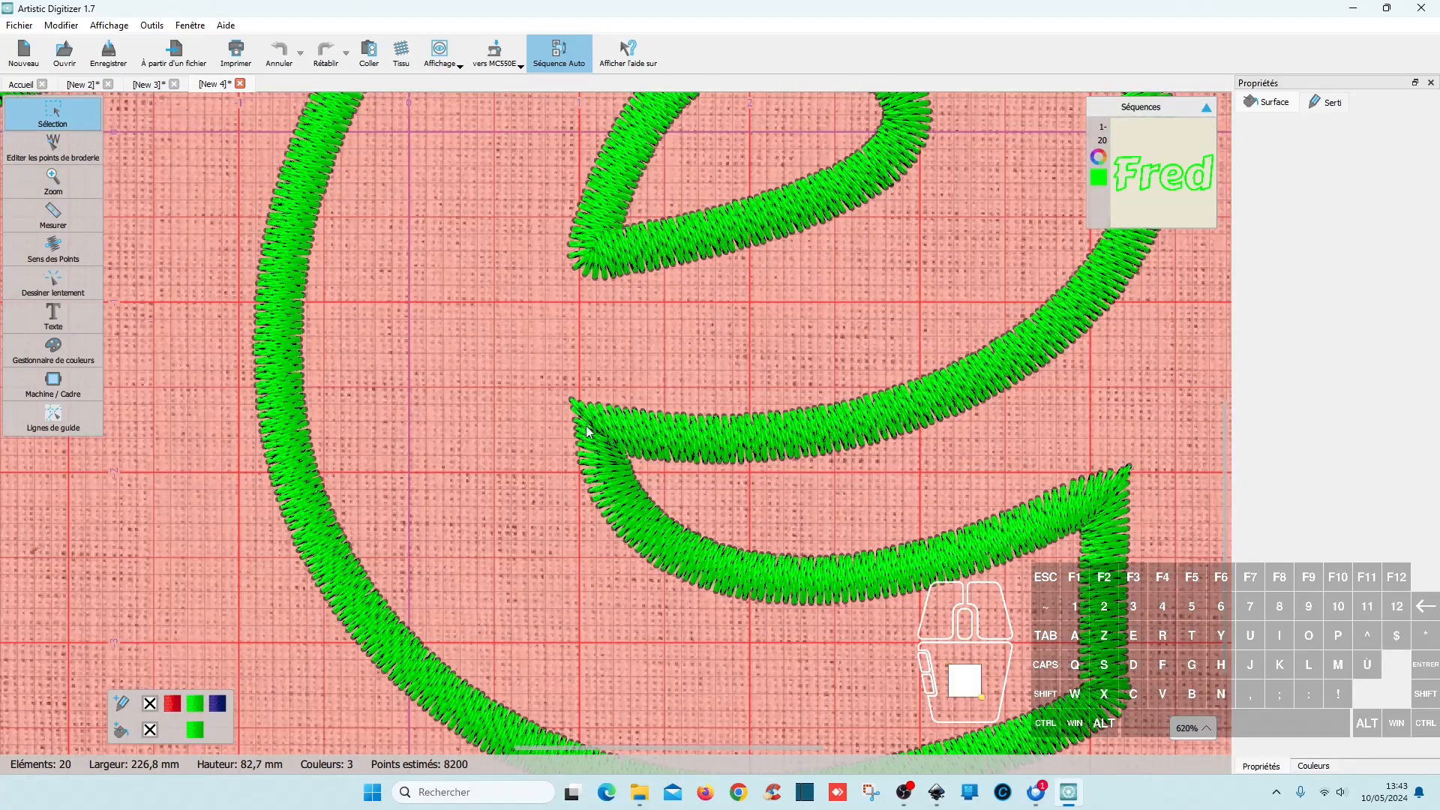
scroll(645, 456, "down", 4)
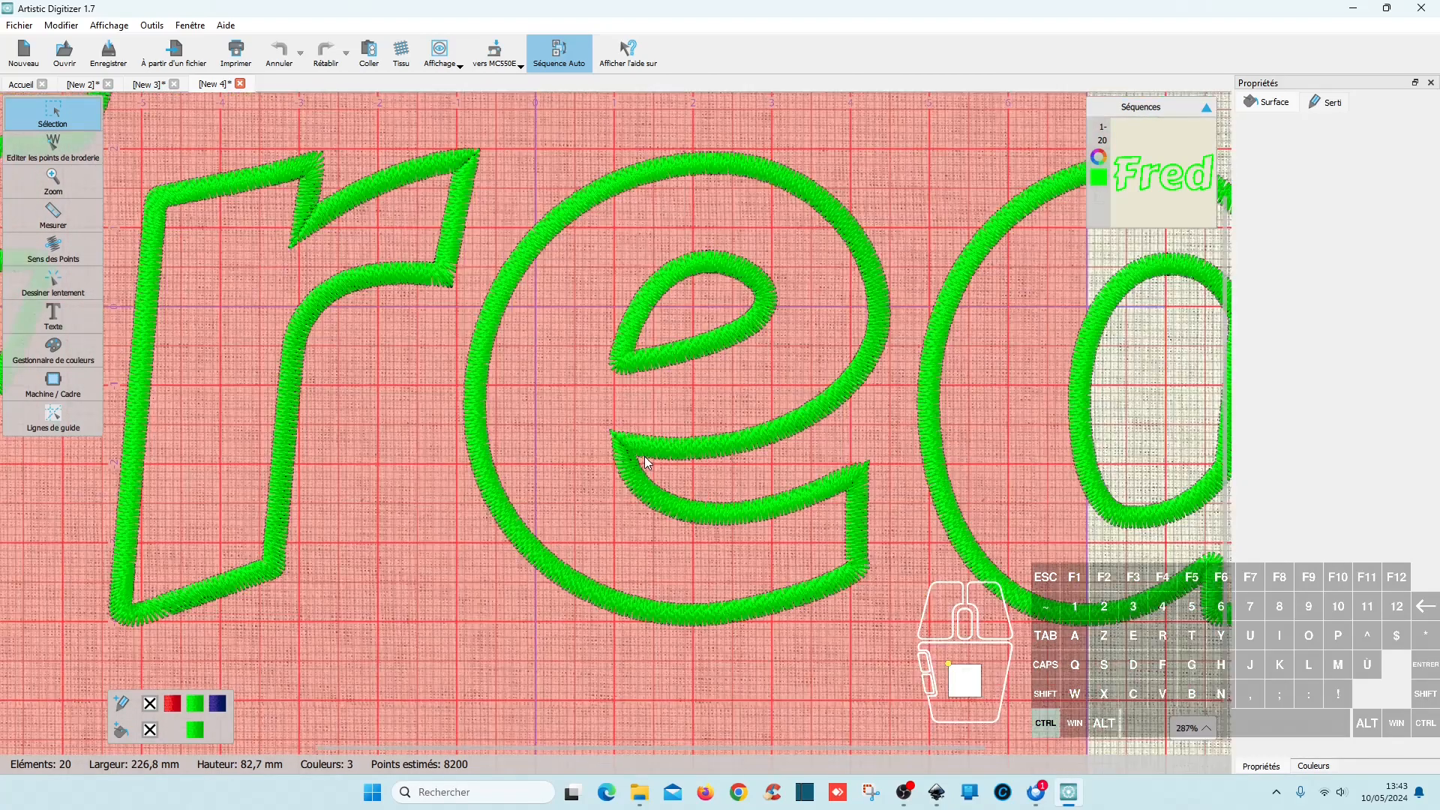
scroll(646, 459, "down", 1)
scroll(862, 450, "right", 5)
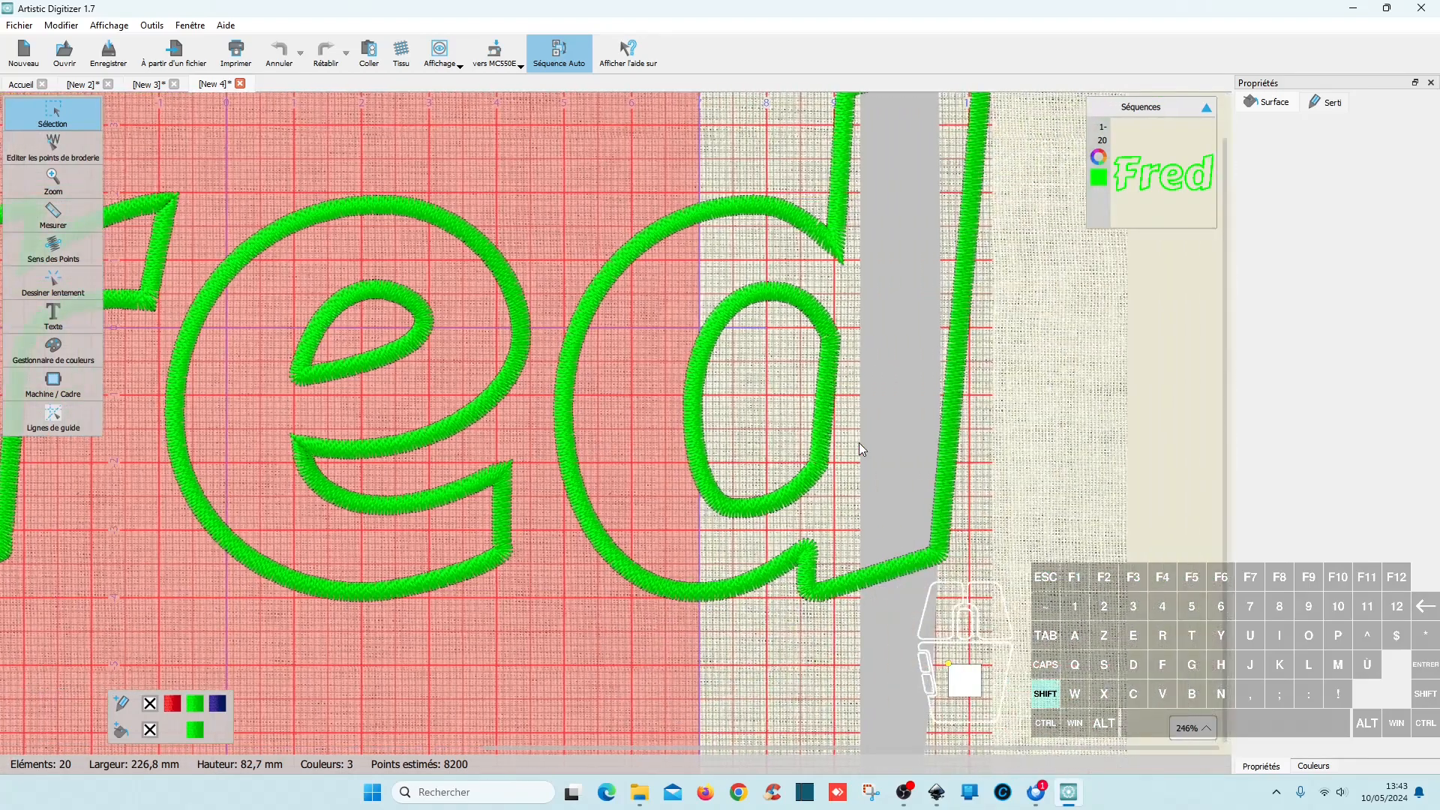
scroll(860, 447, "right", 2)
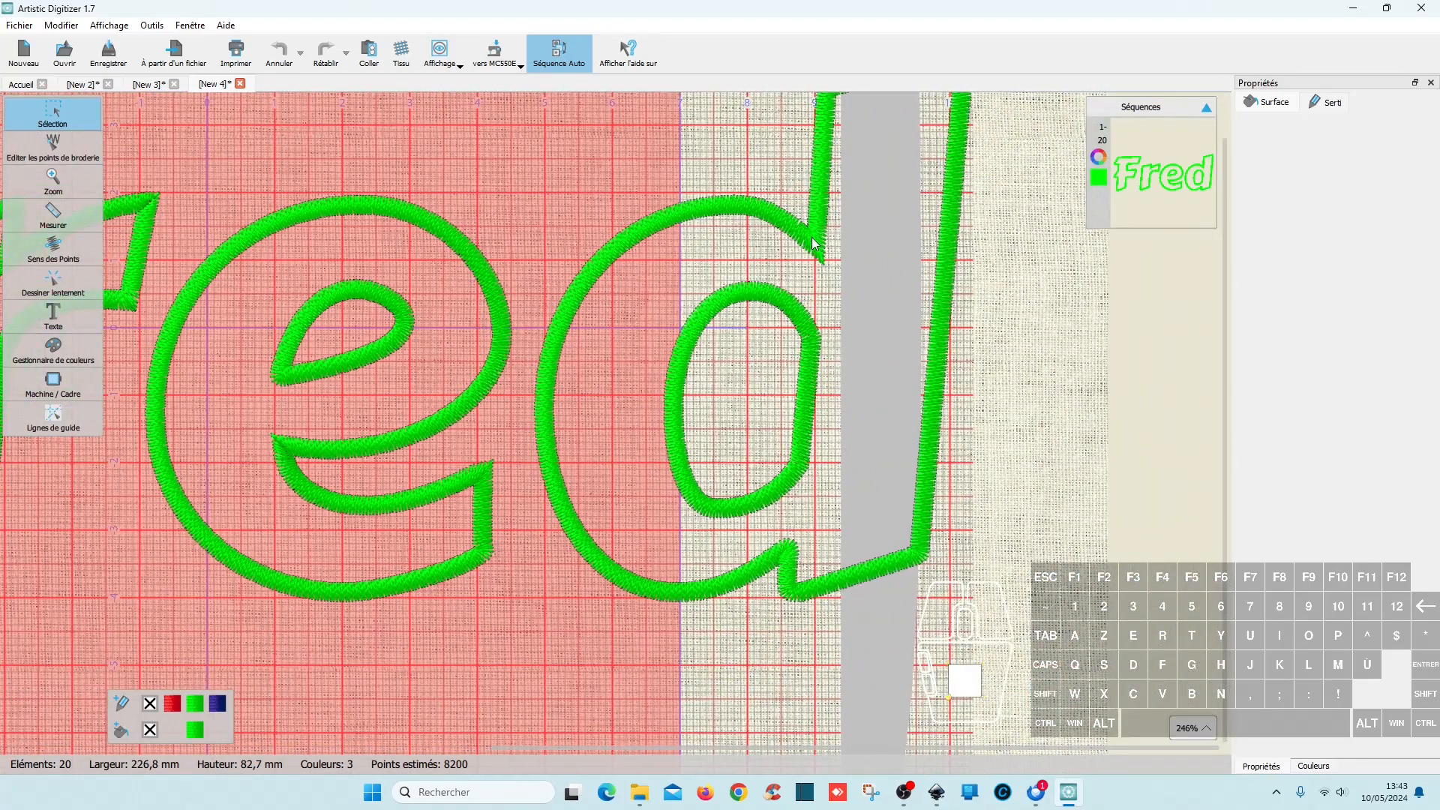
scroll(725, 355, "left", 8)
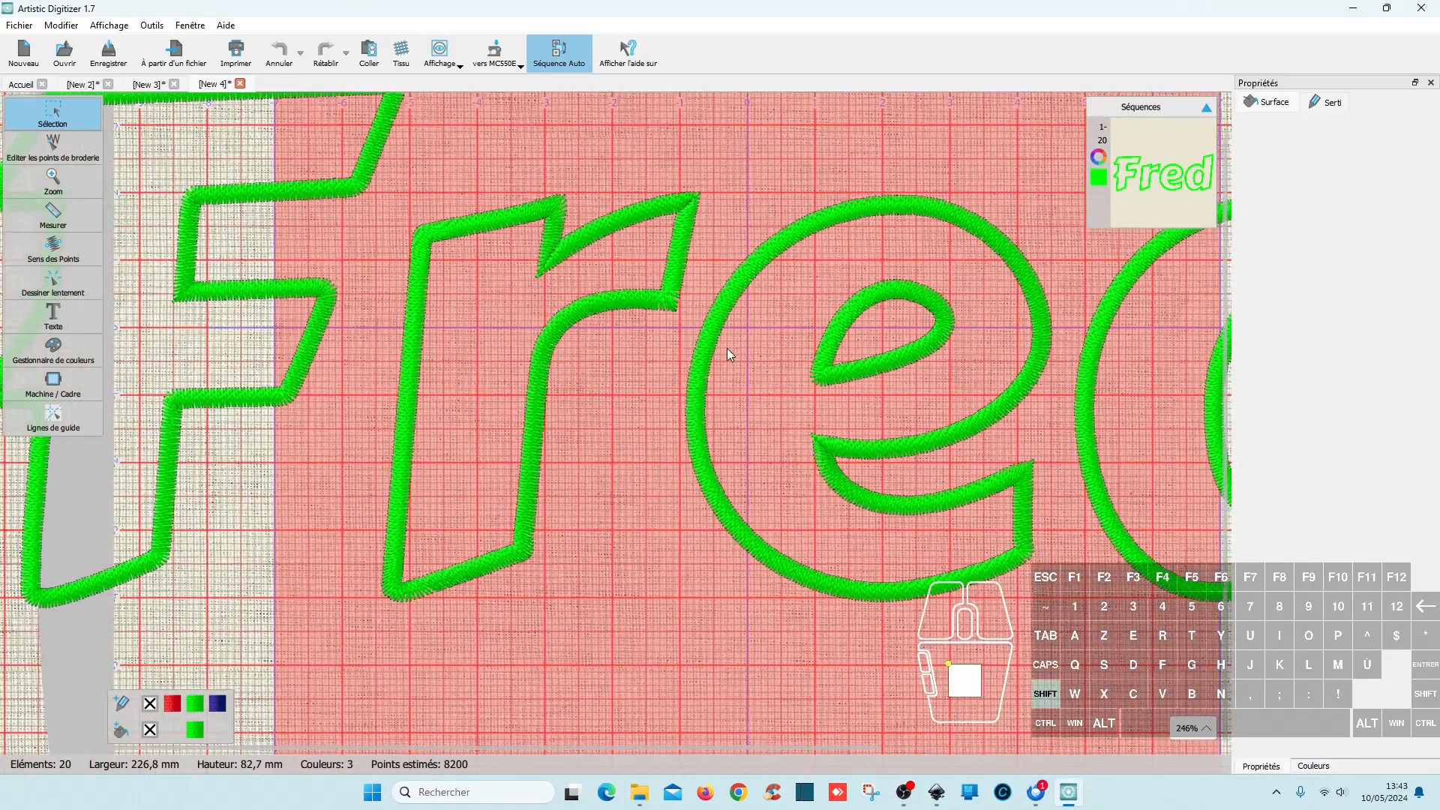
scroll(732, 346, "down", 3)
scroll(776, 352, "down", 1)
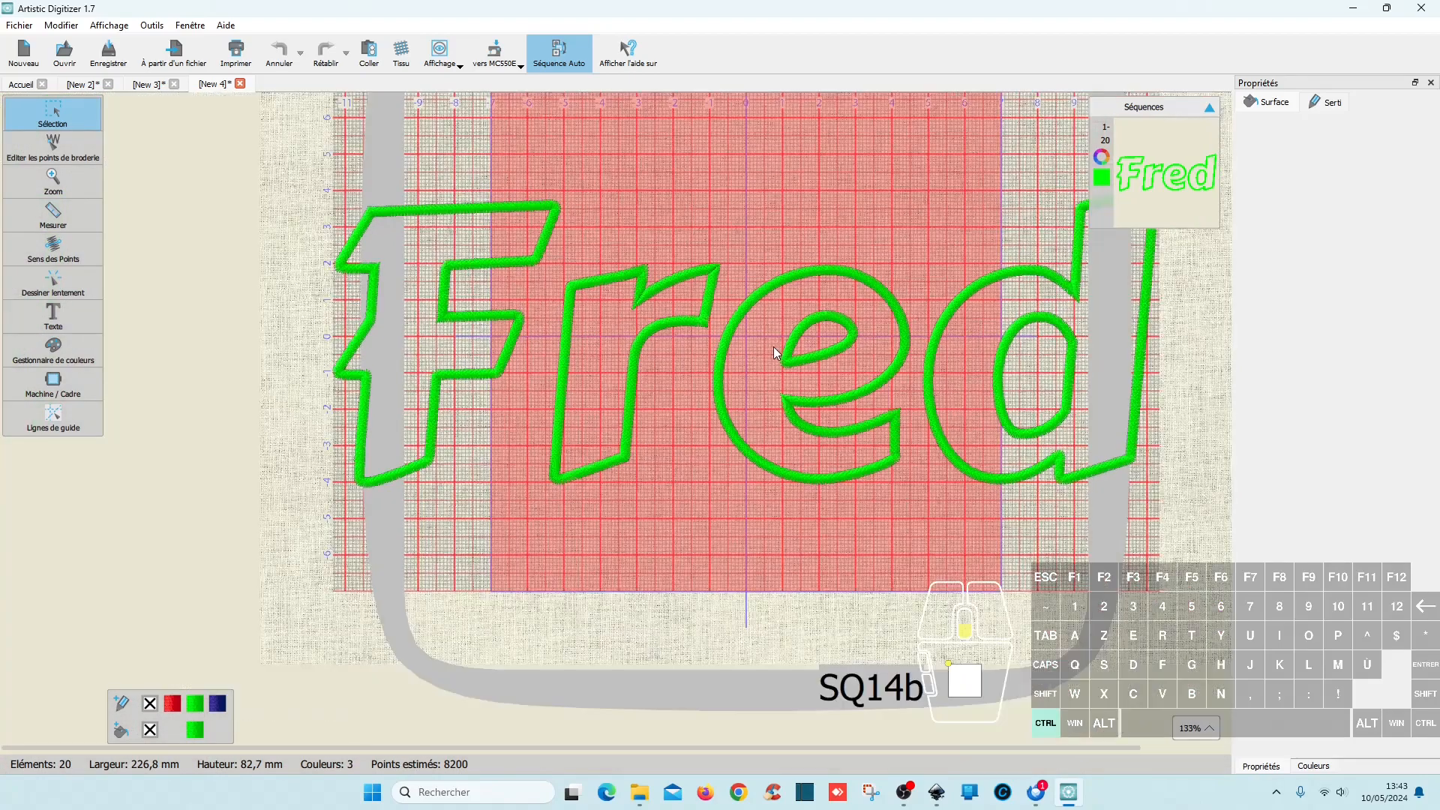
scroll(767, 344, "down", 2)
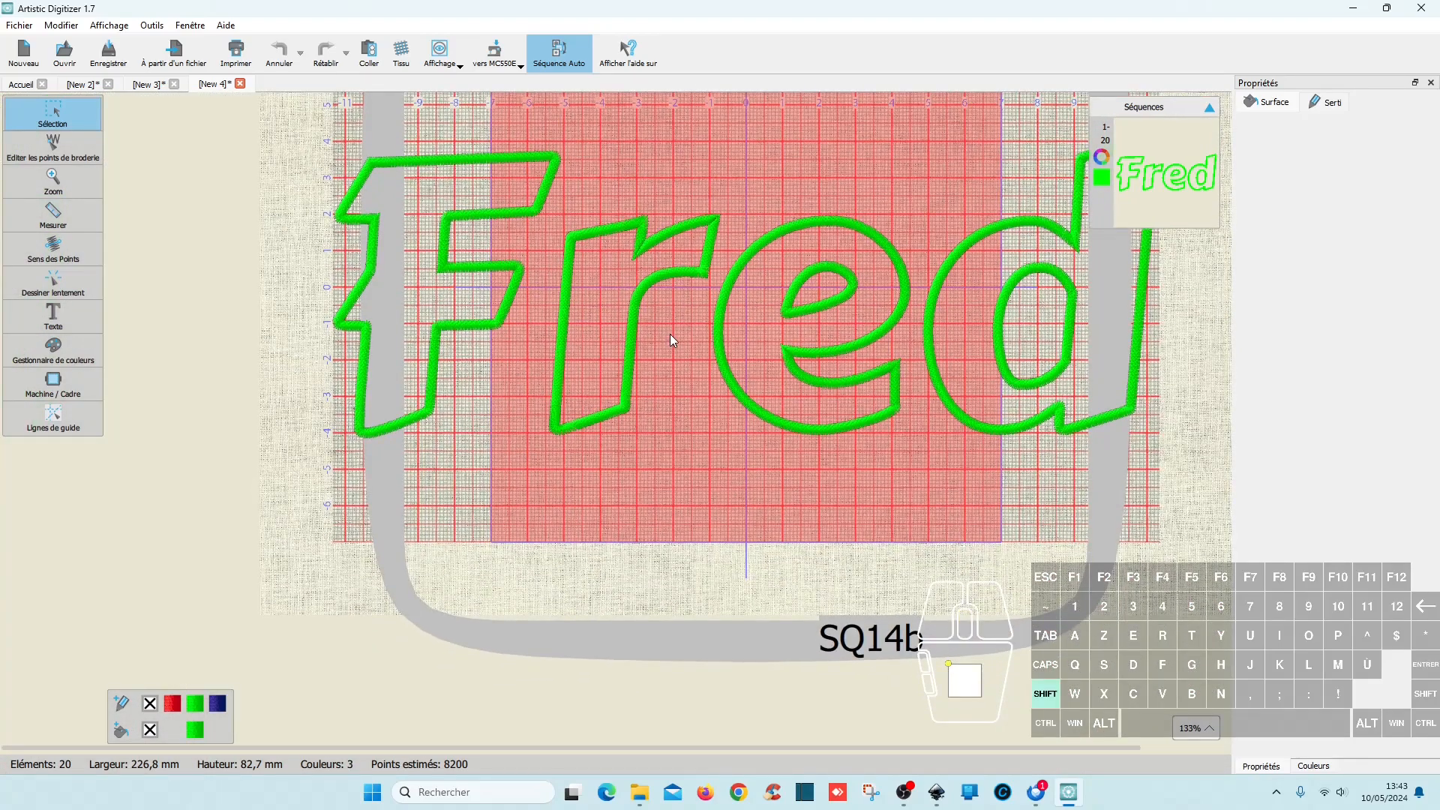
scroll(669, 333, "right", 4)
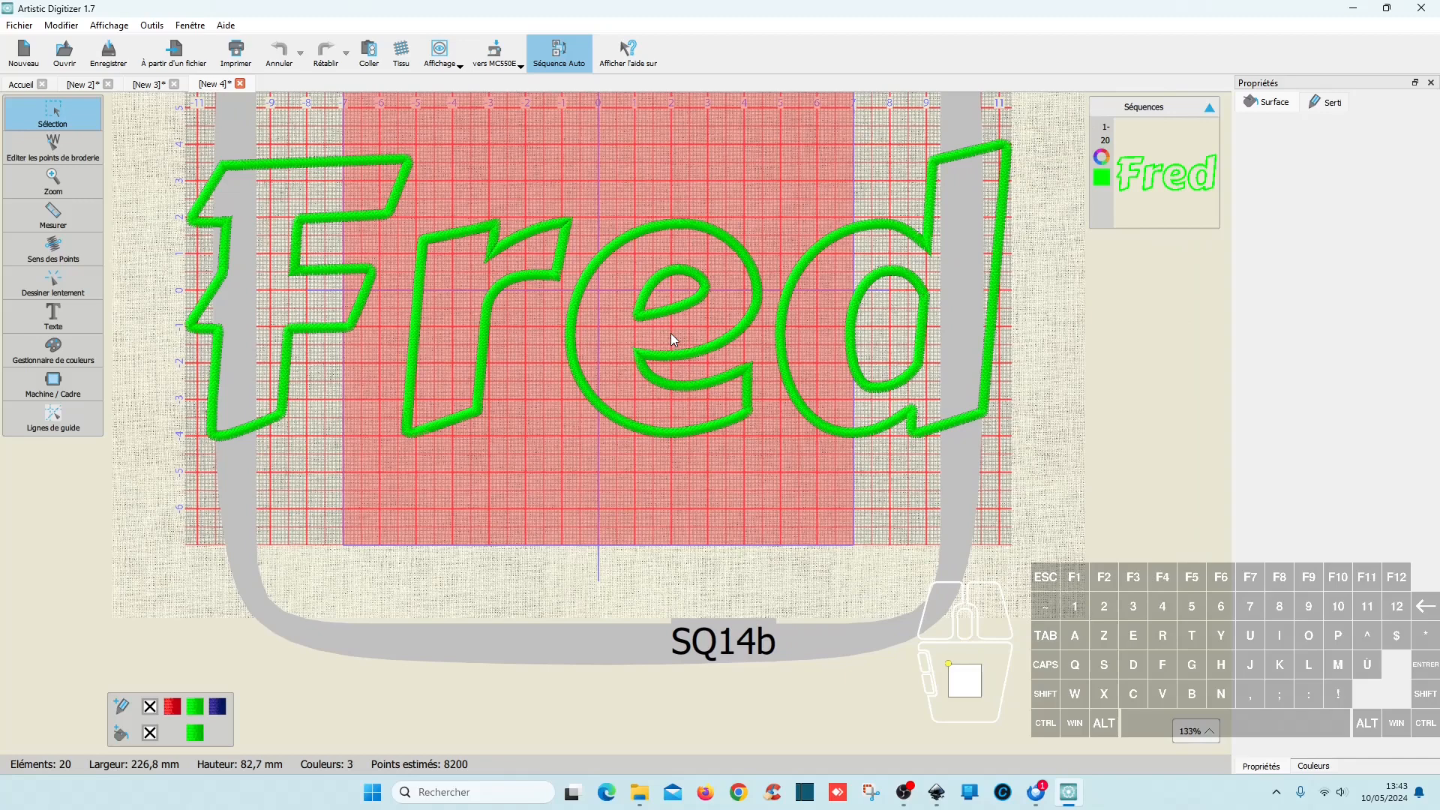